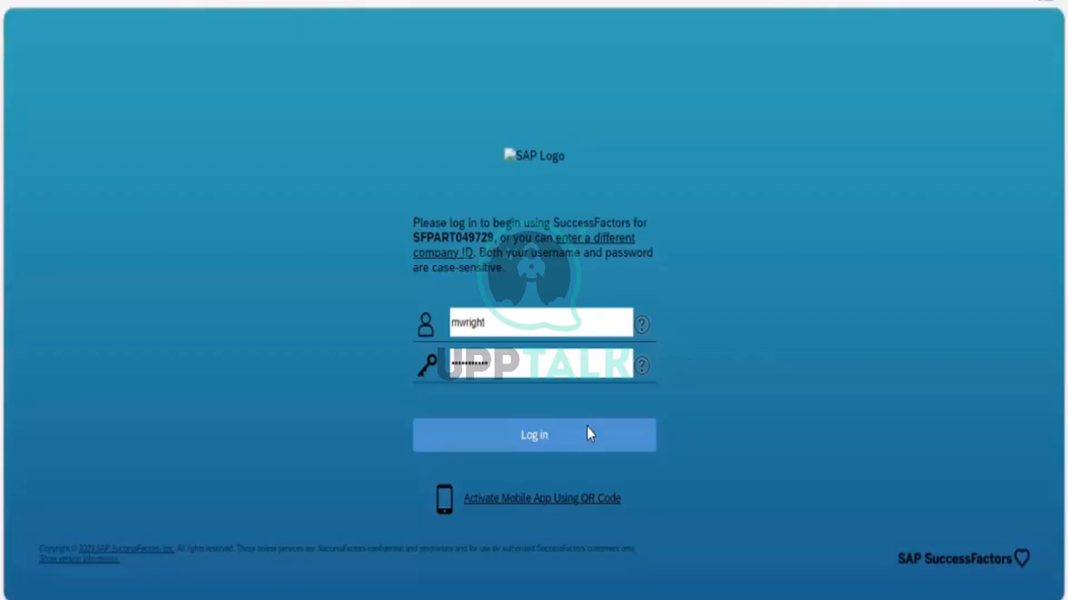
Log in and open Configure Object Definitions through the action search
left_click(590, 434)
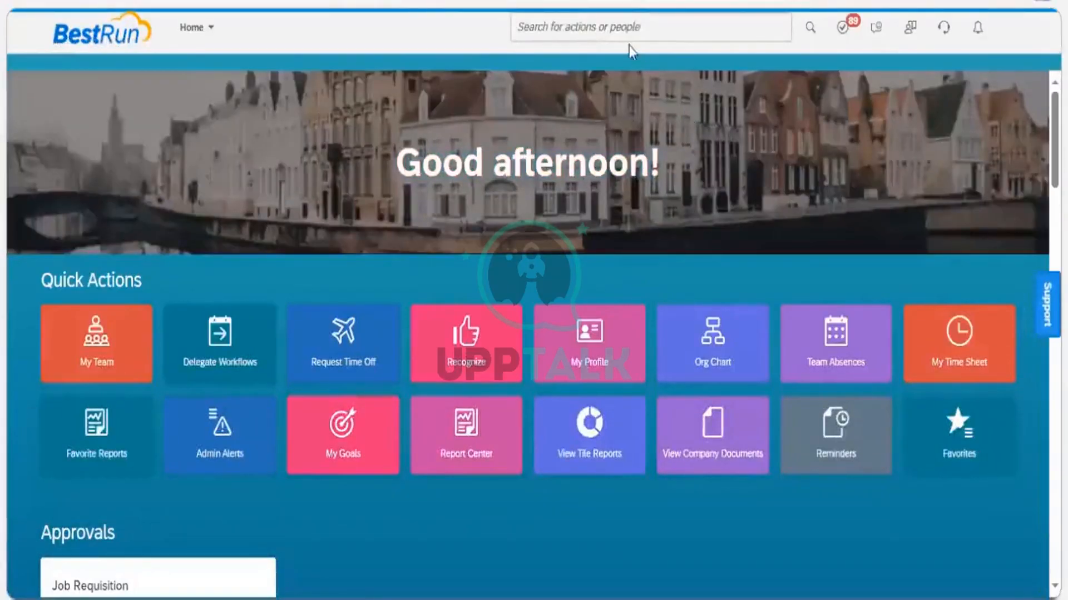
left_click(624, 27)
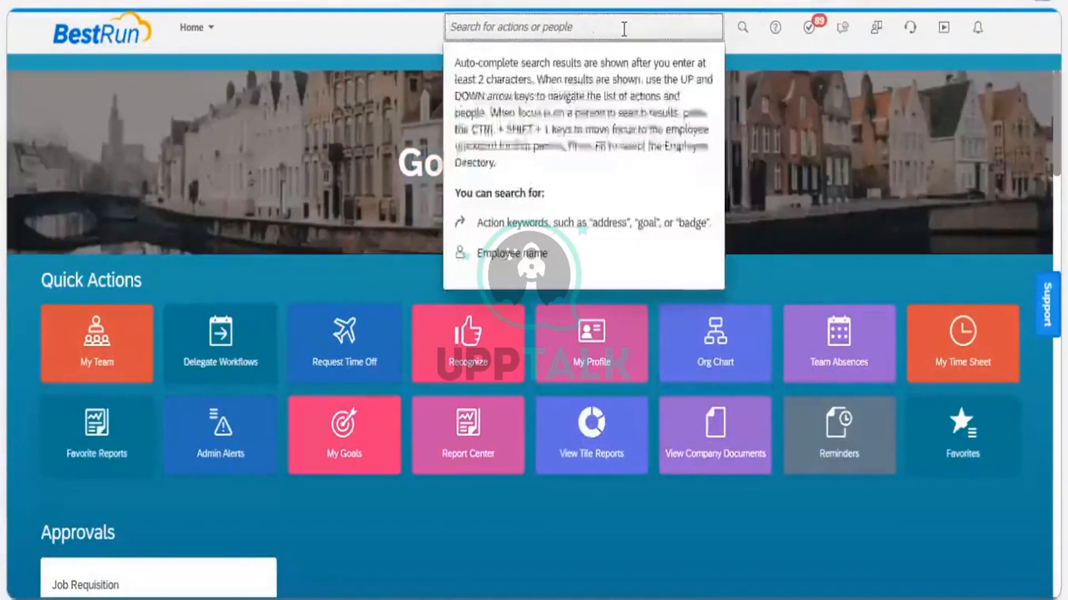
type("Confi")
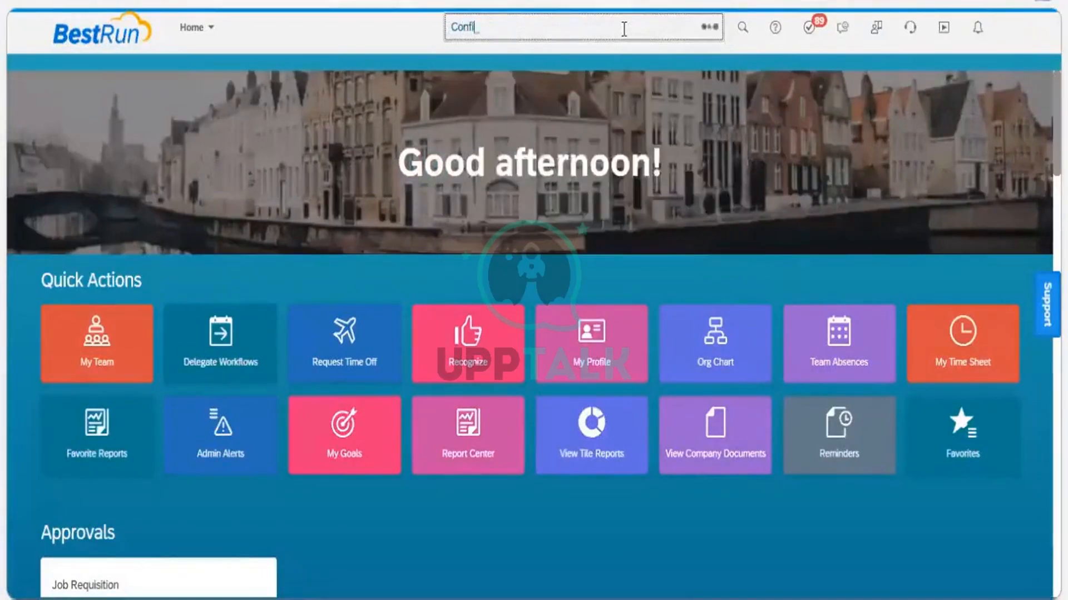
type("gure")
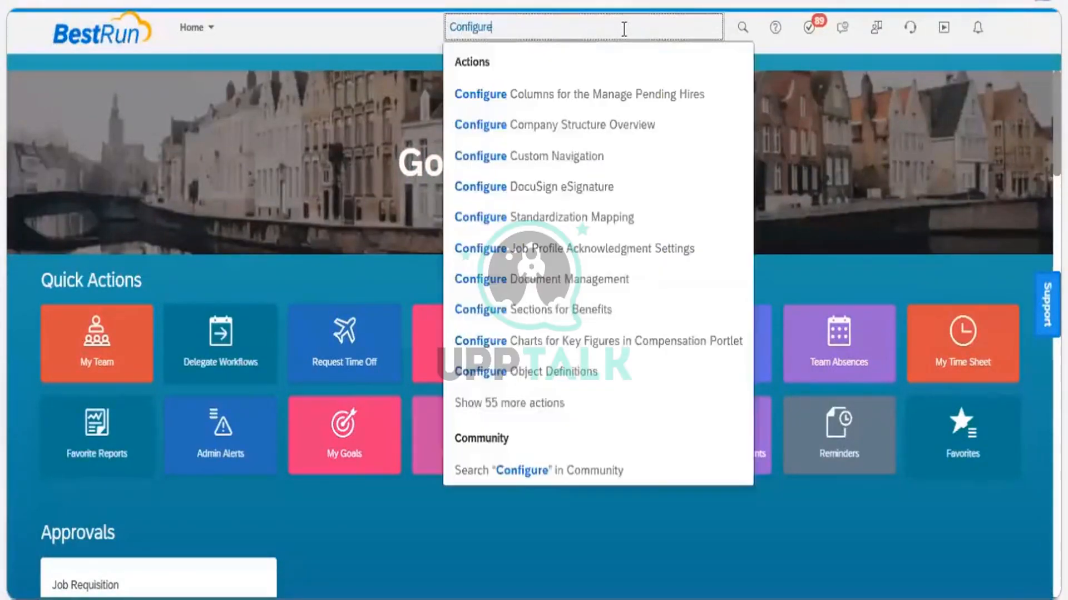
type("object")
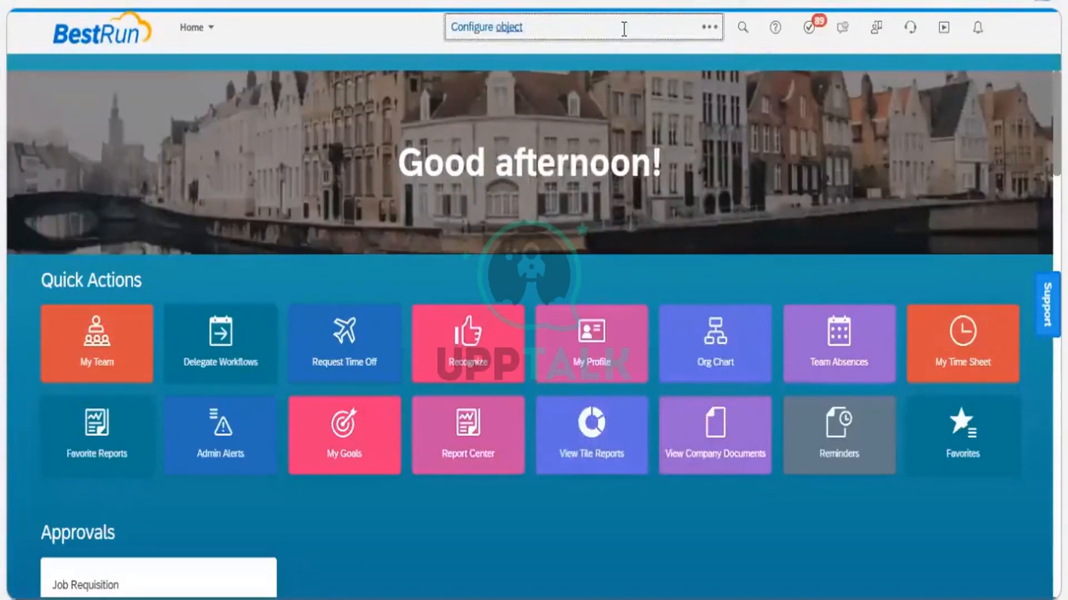
type(" definition")
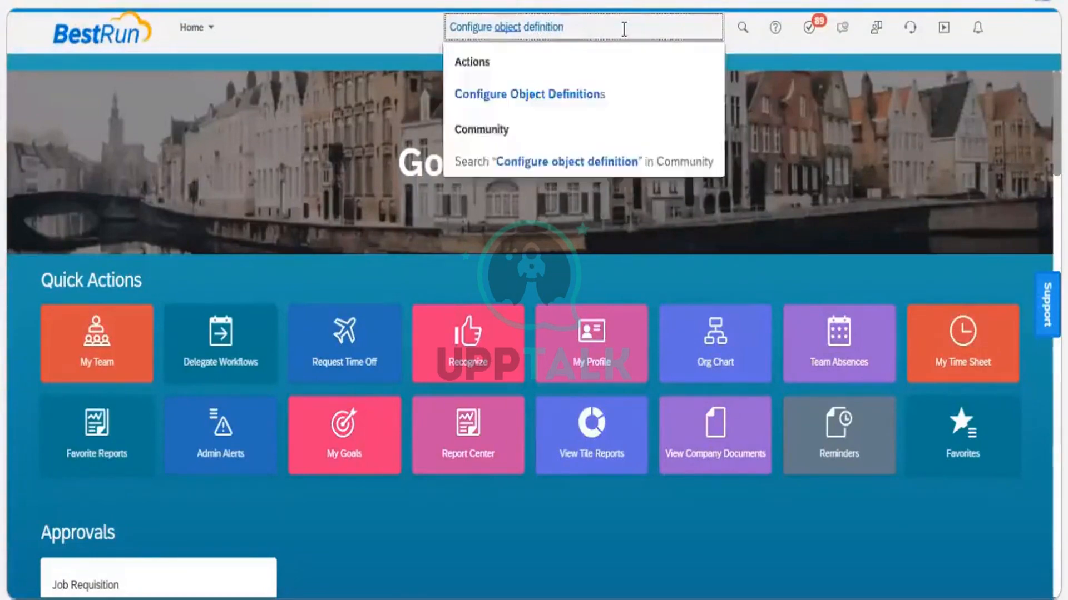
left_click(581, 109)
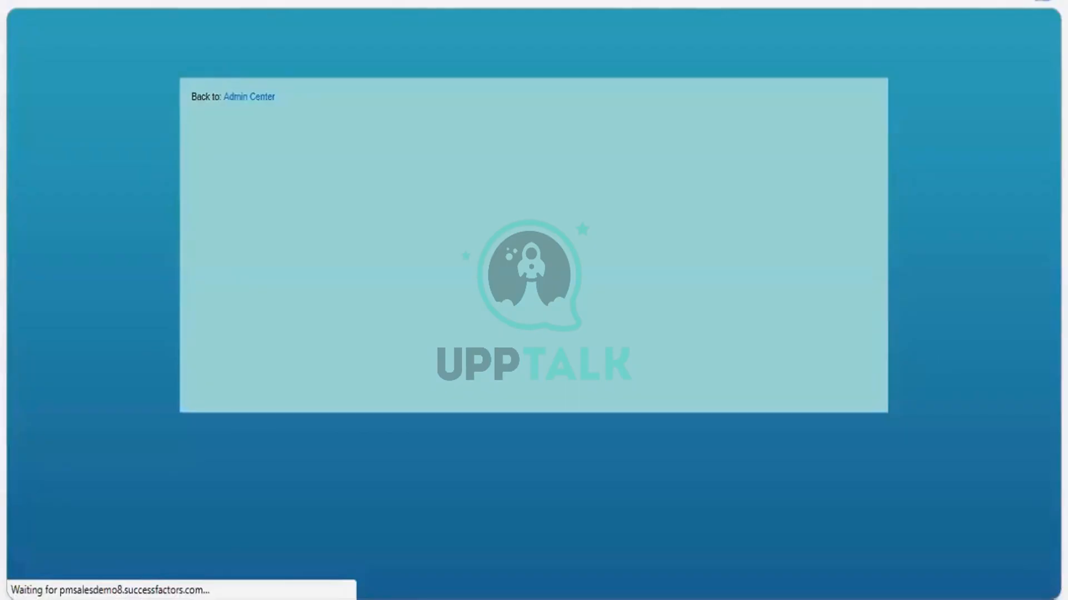
Open Manage Data and choose Business Unit as the object to search
right_click(149, 1)
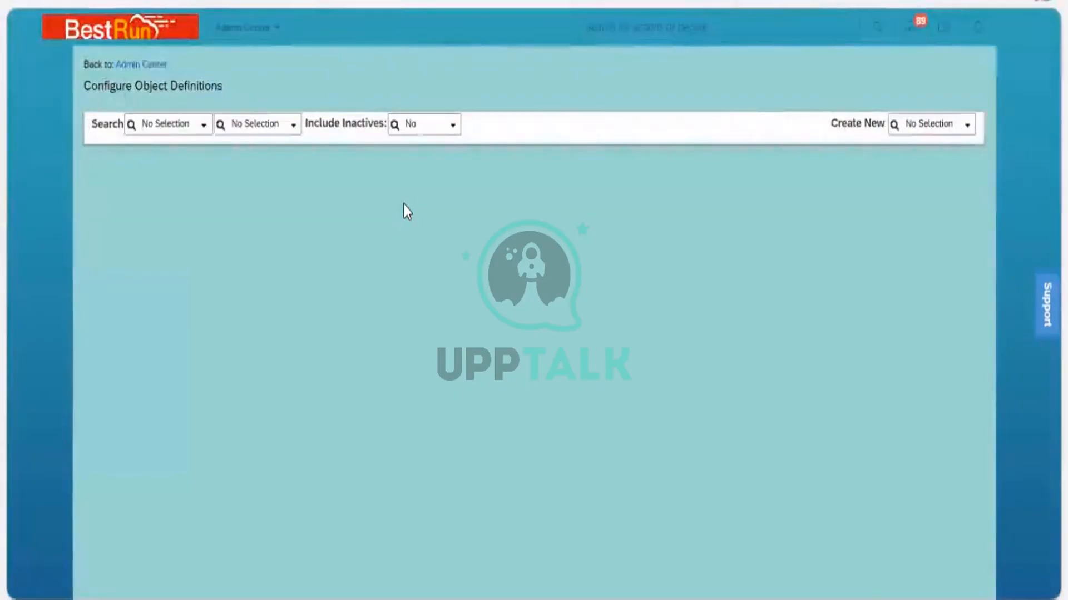
left_click(605, 23)
type("Man")
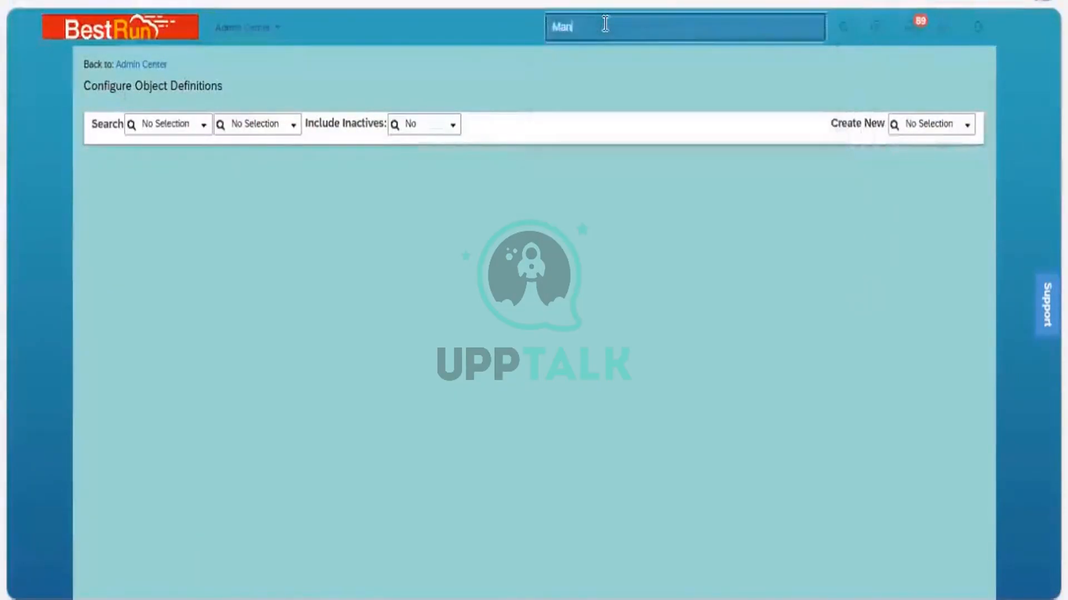
type("age dat")
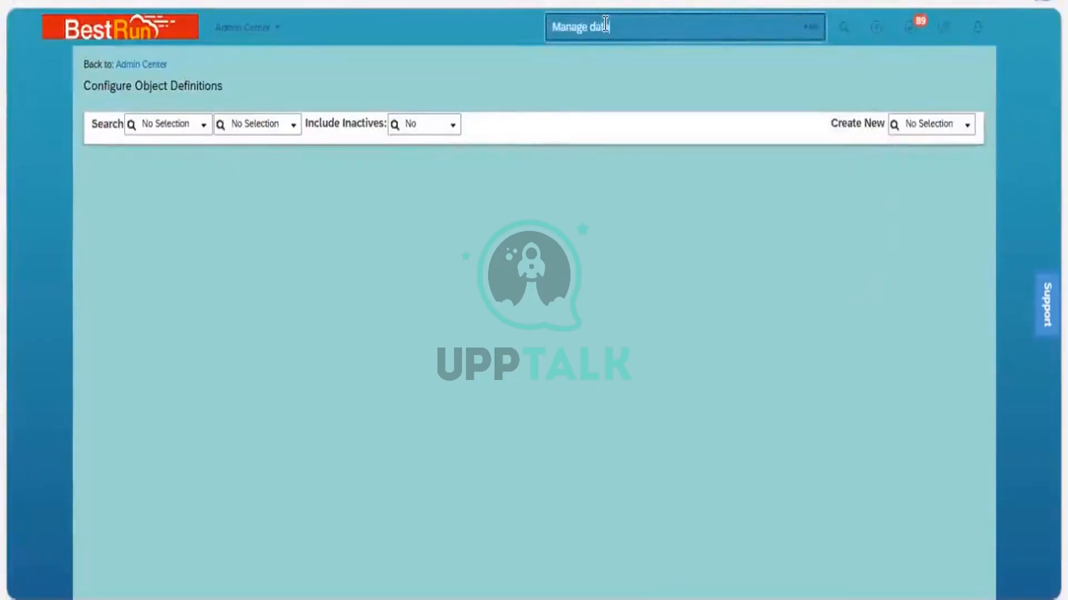
type("a")
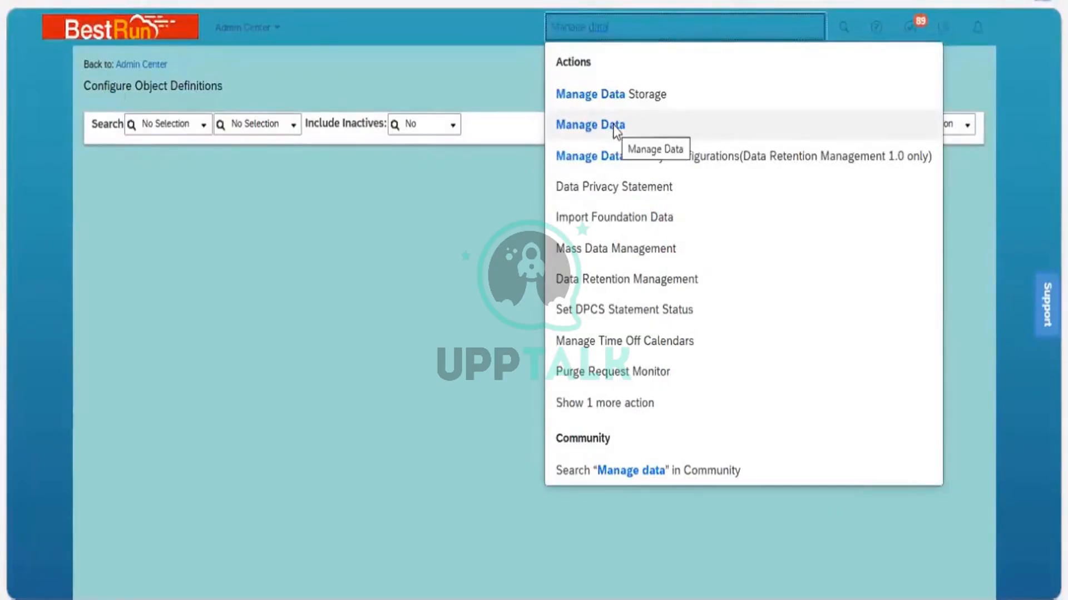
left_click(614, 129)
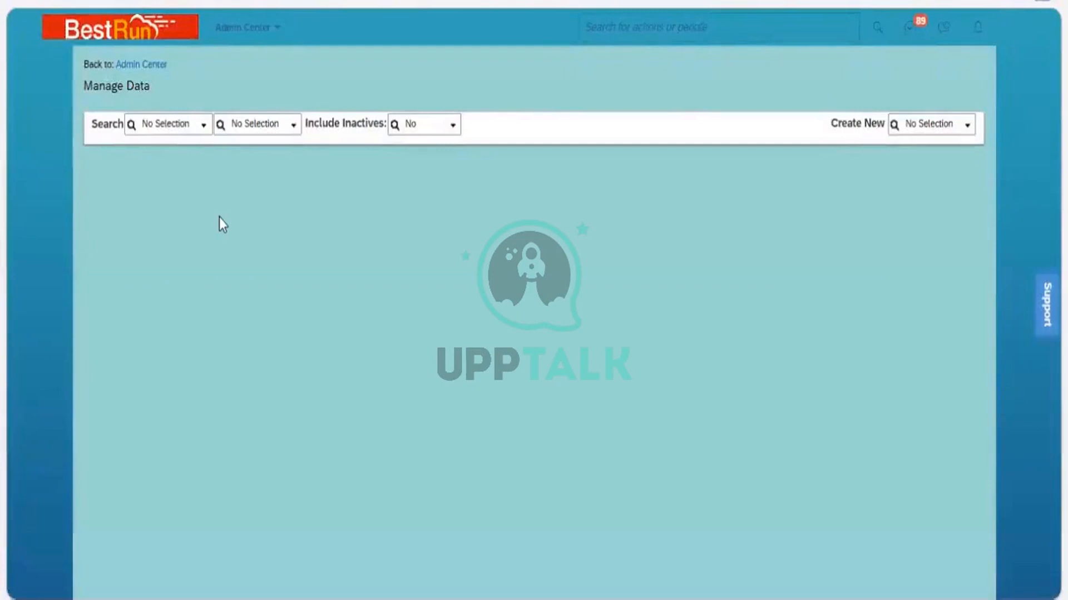
type("business")
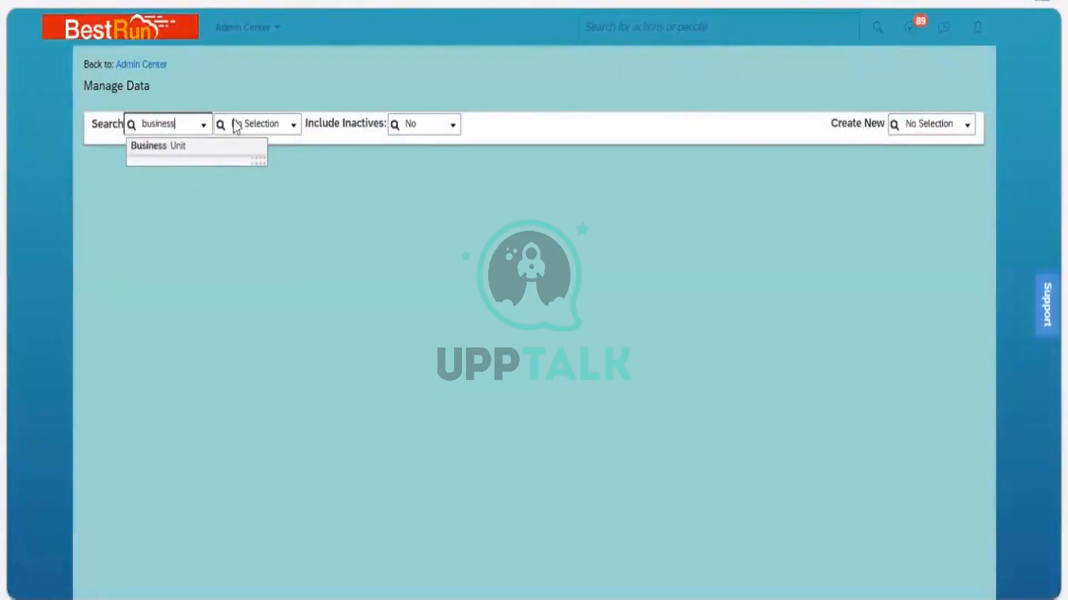
key("Return")
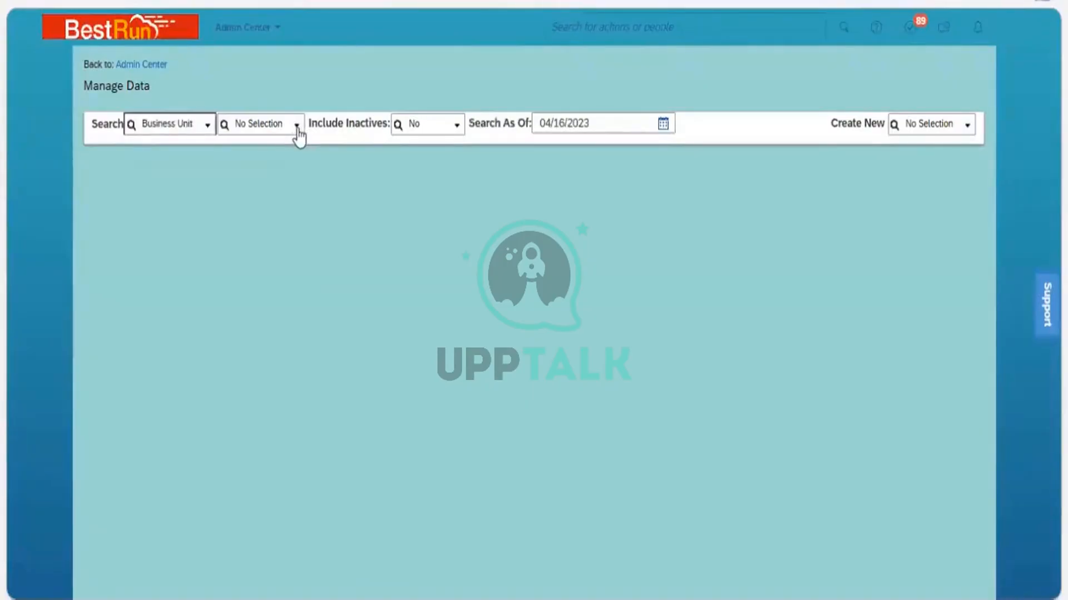
left_click(297, 128)
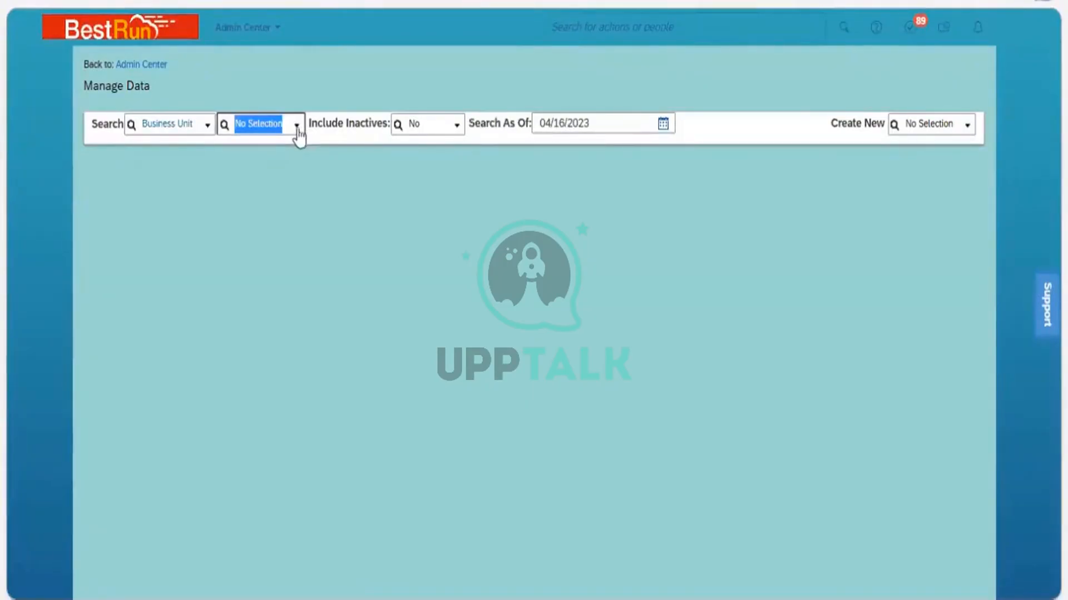
left_click(290, 145)
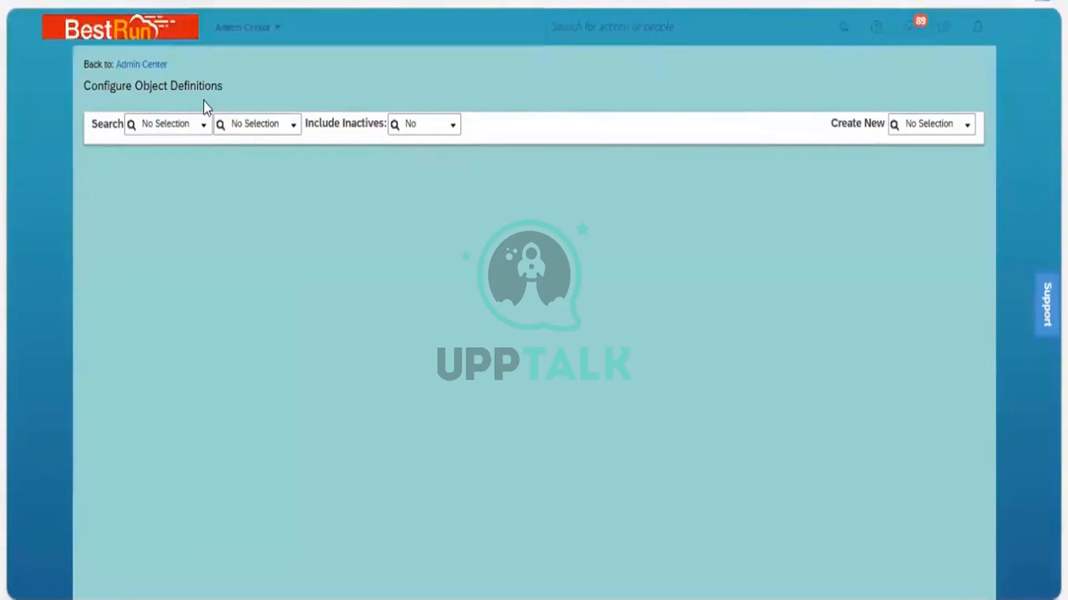
Search Configure Object Definitions for the Object Definition of Business Unit
left_click(204, 127)
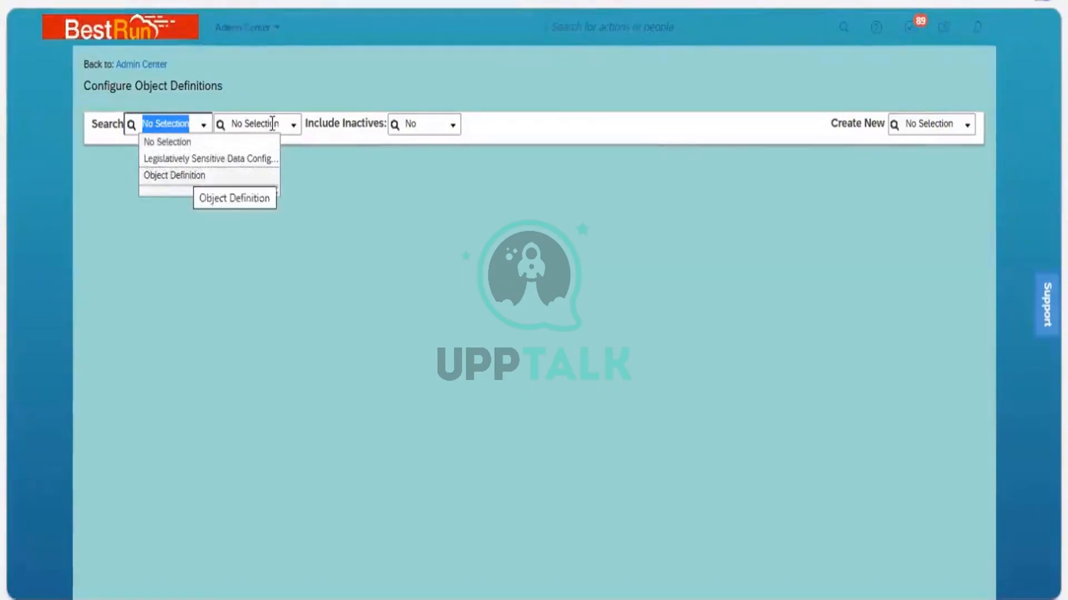
left_click(217, 175)
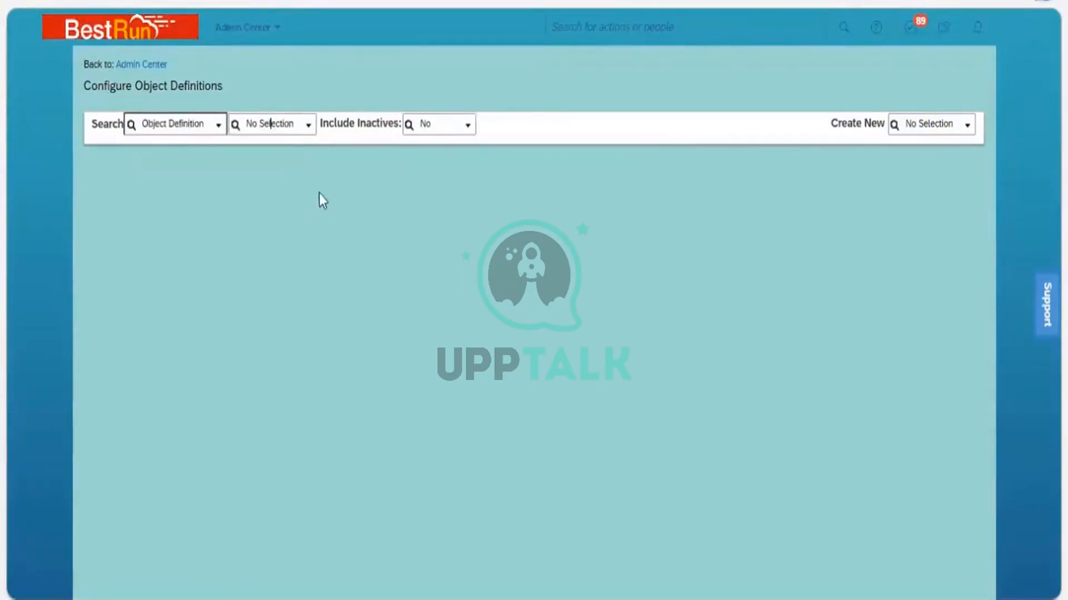
left_click(310, 129)
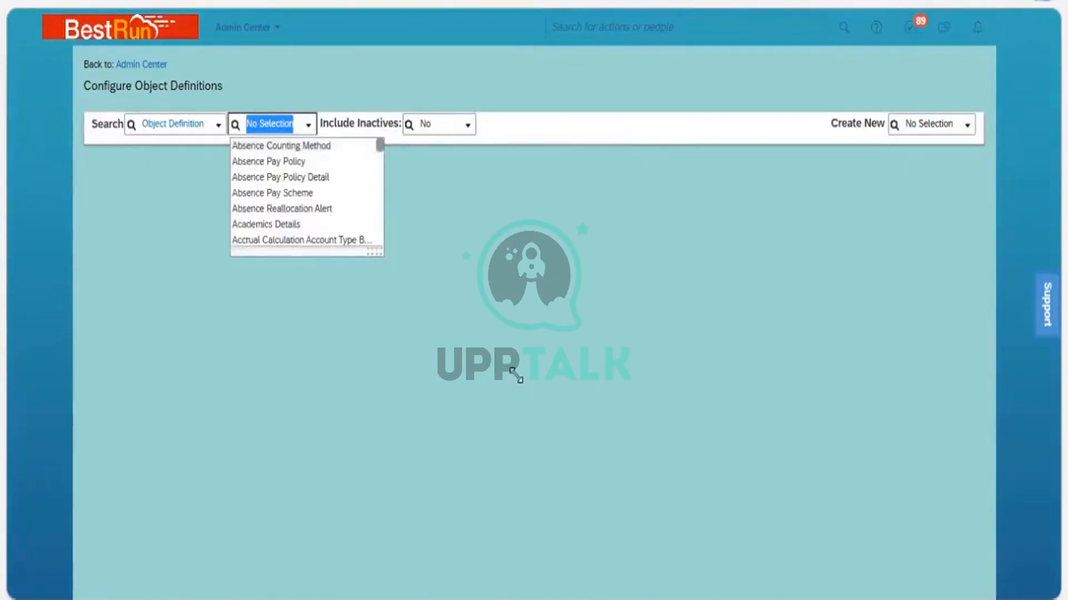
left_click_drag(376, 253, 605, 473)
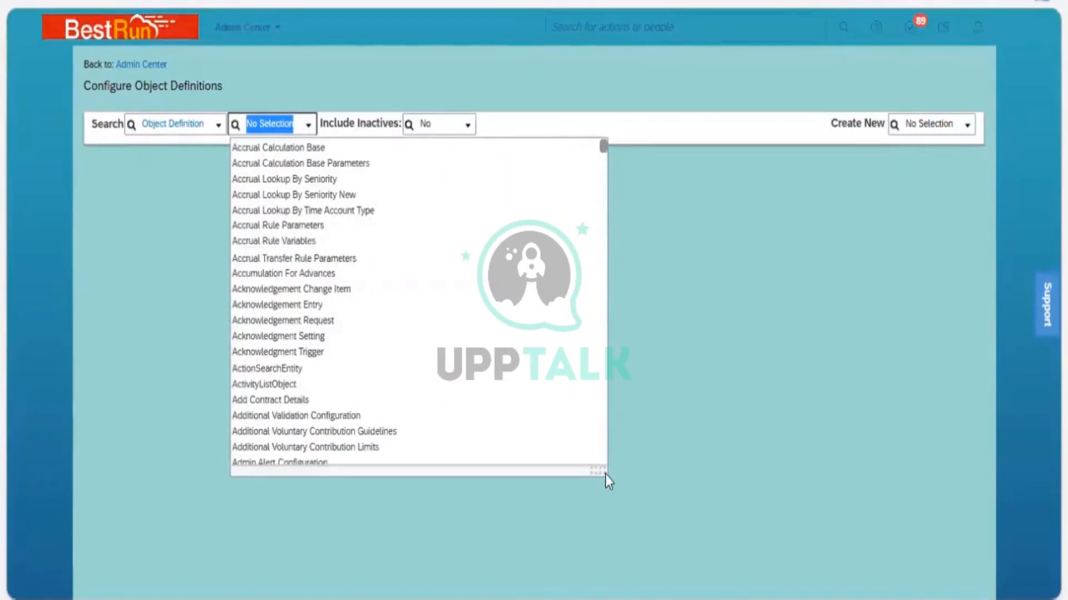
type("busines")
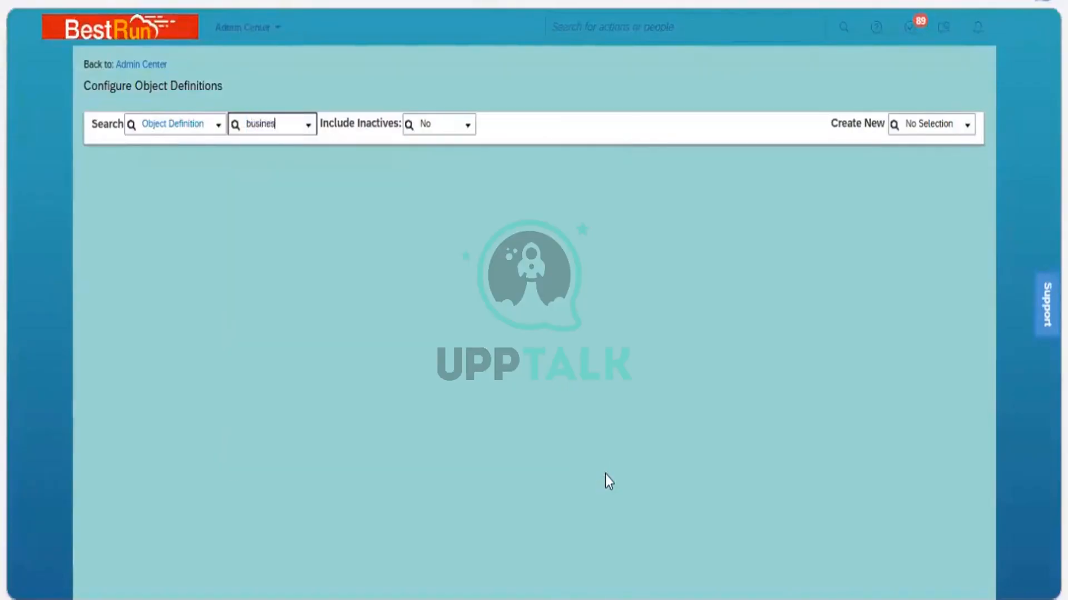
type("s")
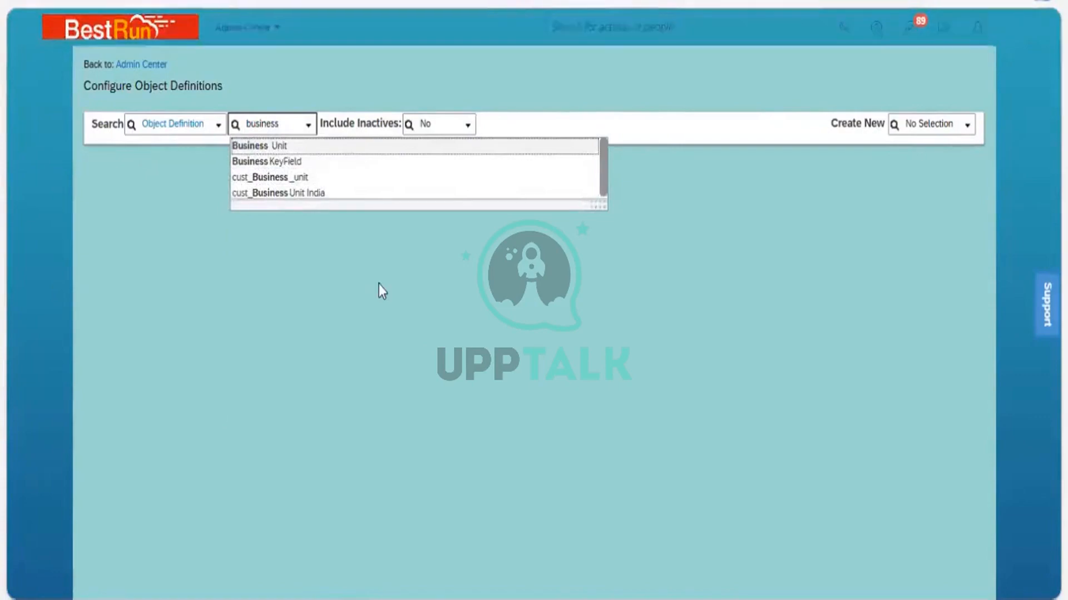
key("Return")
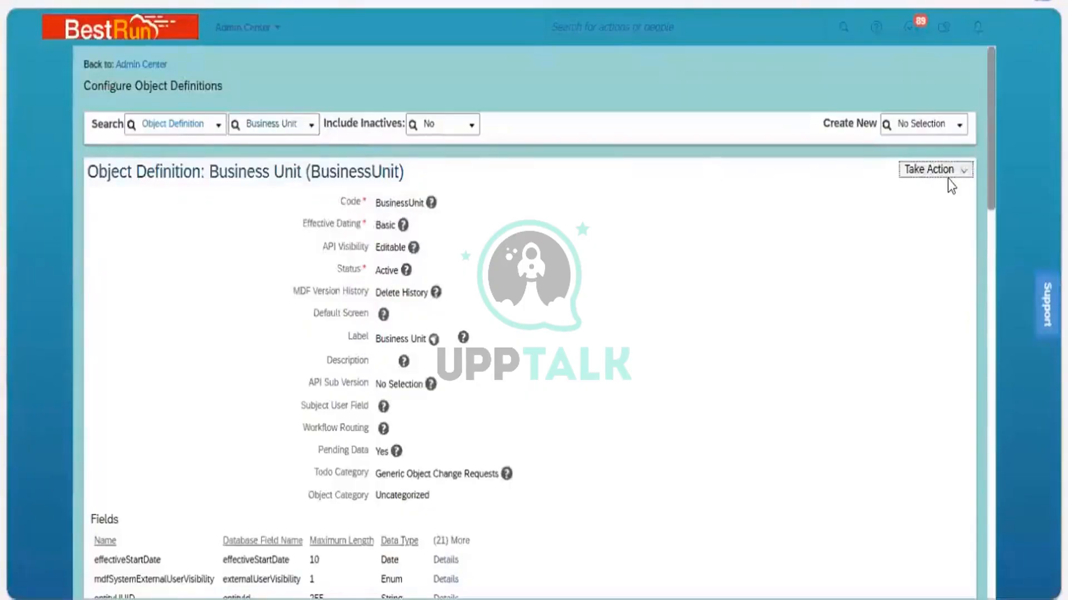
Put the Business Unit object definition into Make Correction mode
left_click(962, 172)
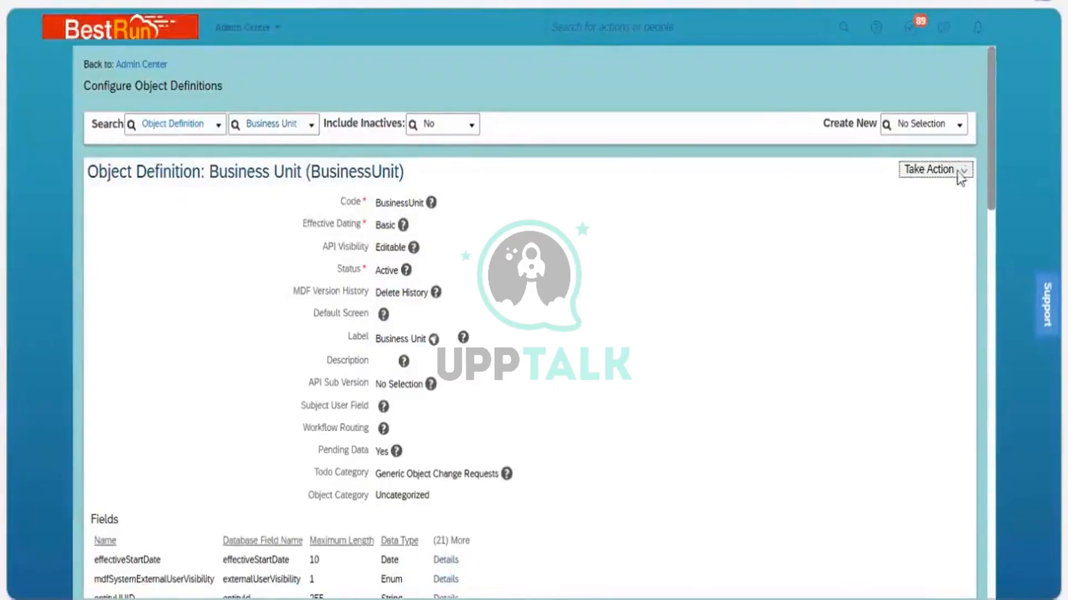
left_click(920, 191)
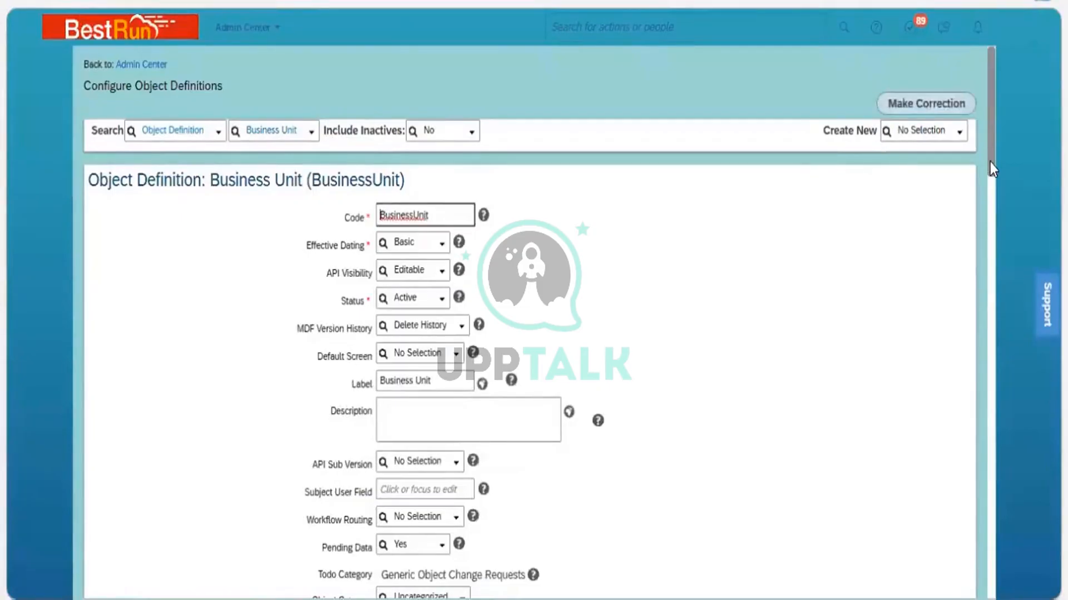
scroll(994, 195, "down", 4)
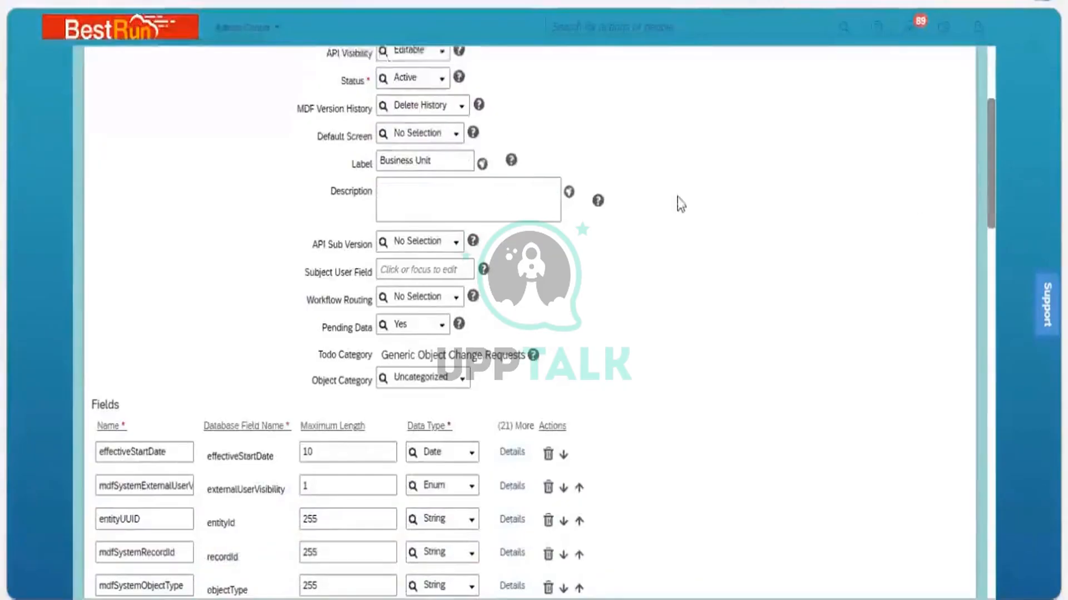
scroll(678, 201, "up", 2)
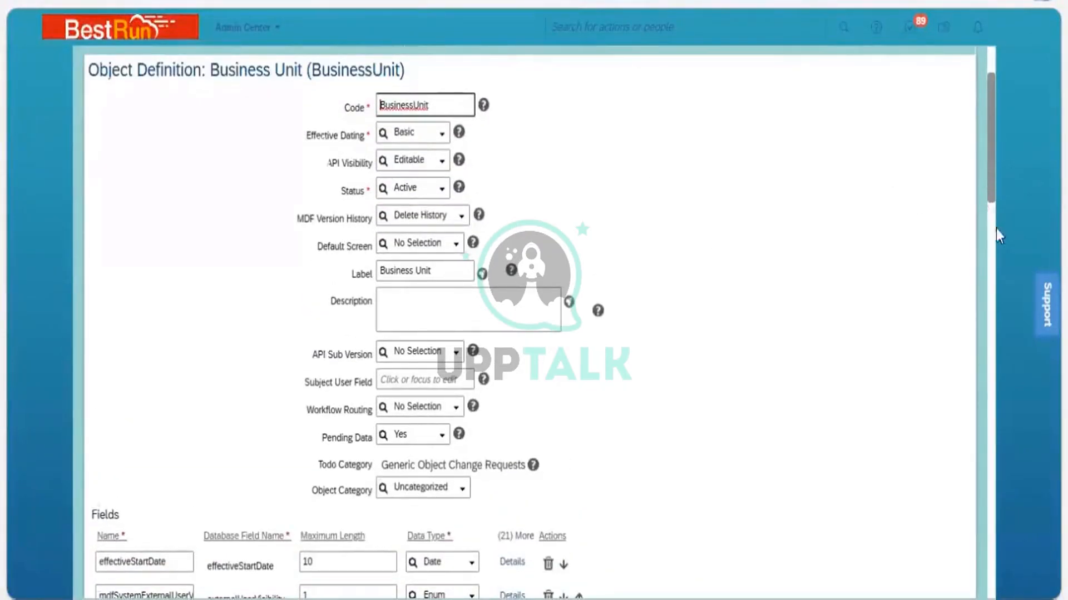
scroll(996, 229, "down", 5)
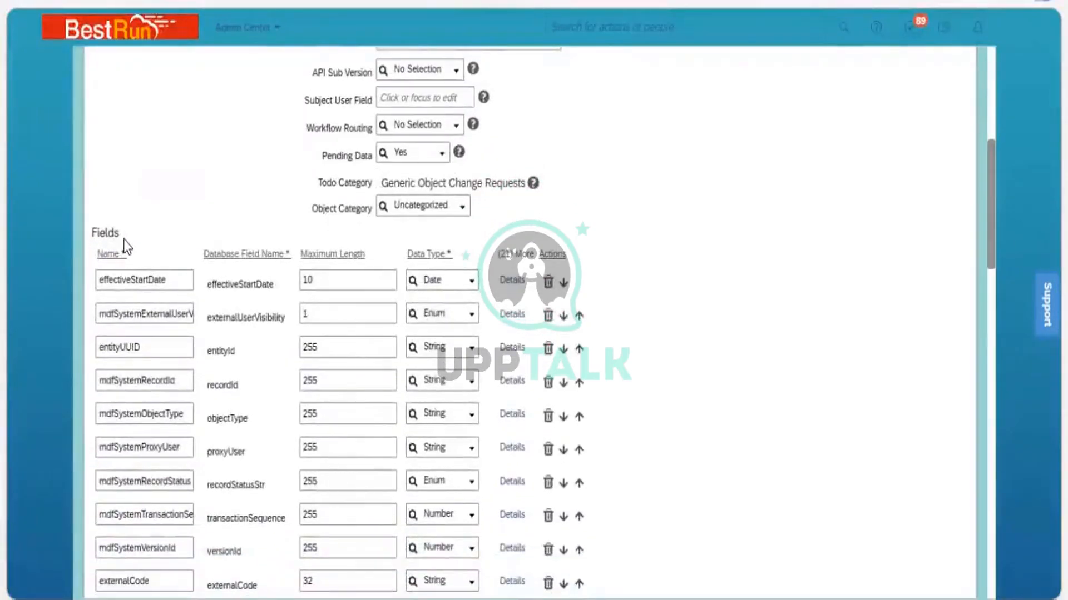
Open the details of the externalCode field in the Fields list
left_click_drag(124, 239, 93, 234)
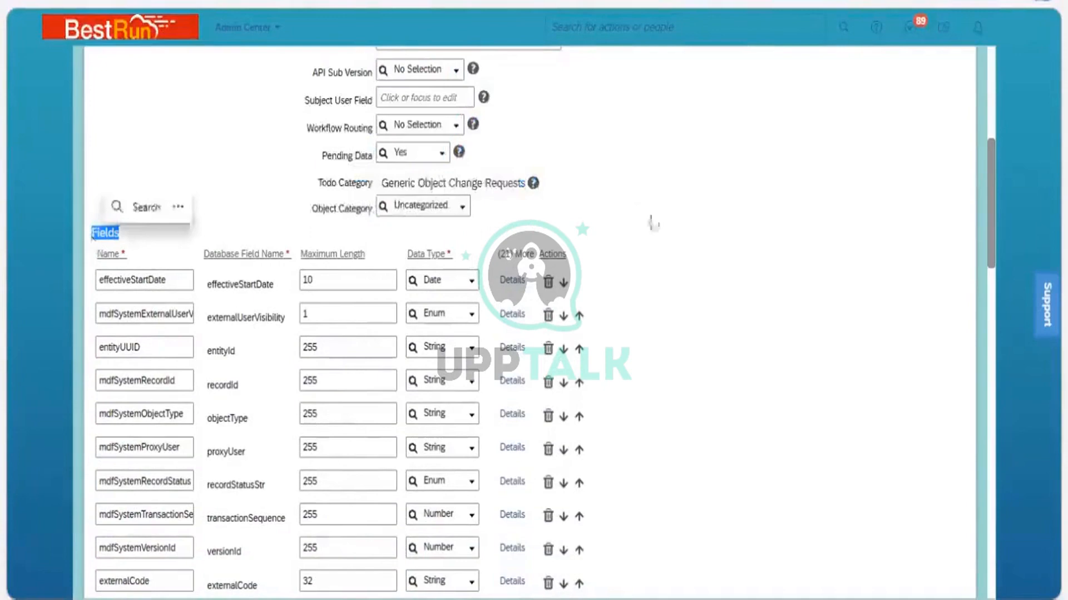
left_click(952, 230)
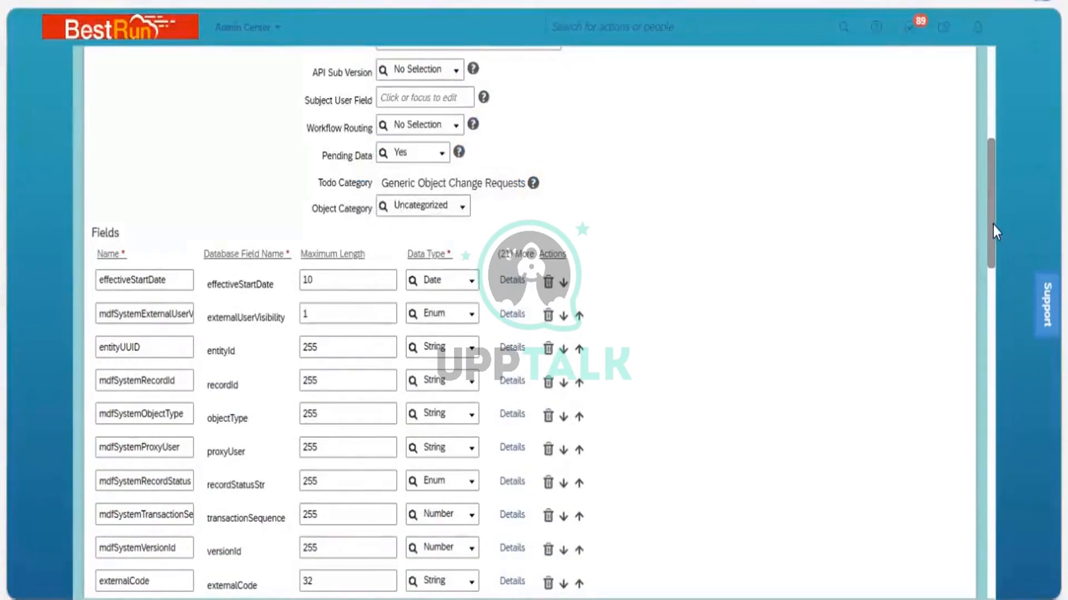
left_click_drag(993, 224, 994, 284)
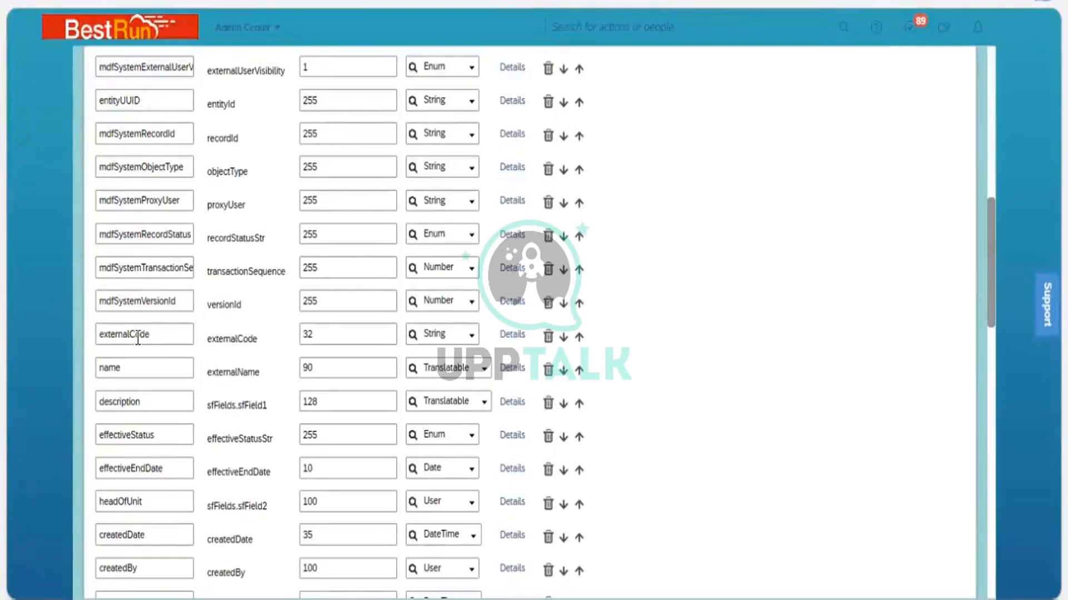
left_click(507, 334)
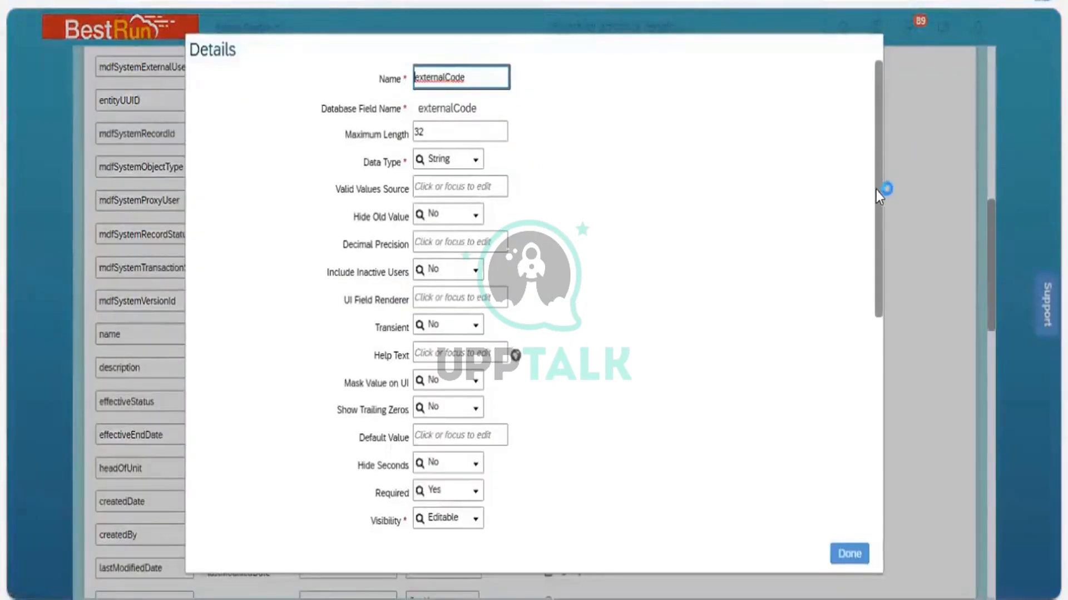
Examine the externalCode field's details, including its Name and Label settings
scroll(882, 302, "down", 5)
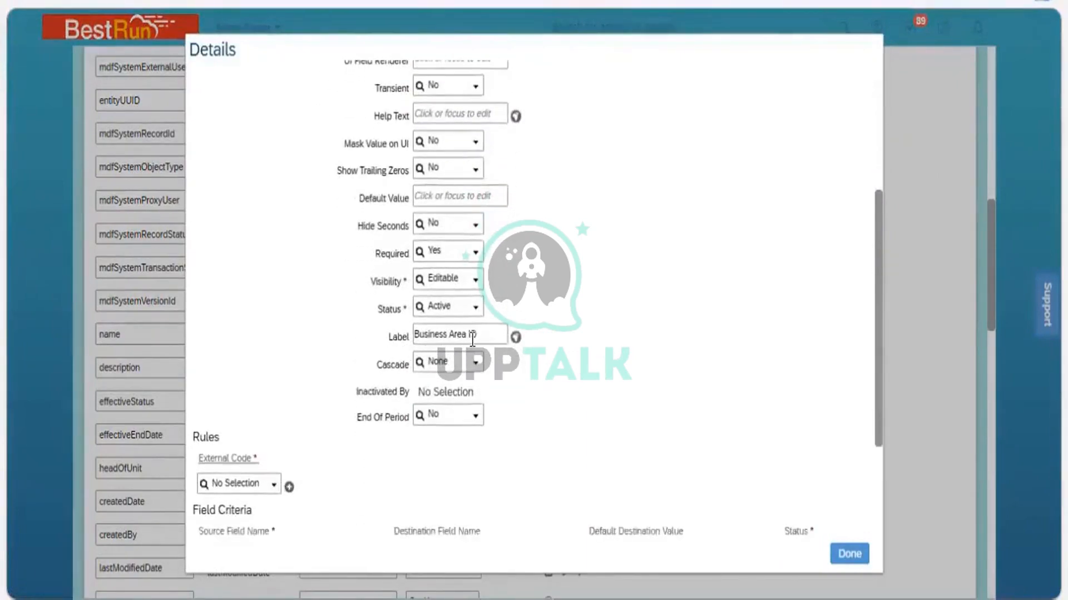
left_click(472, 336)
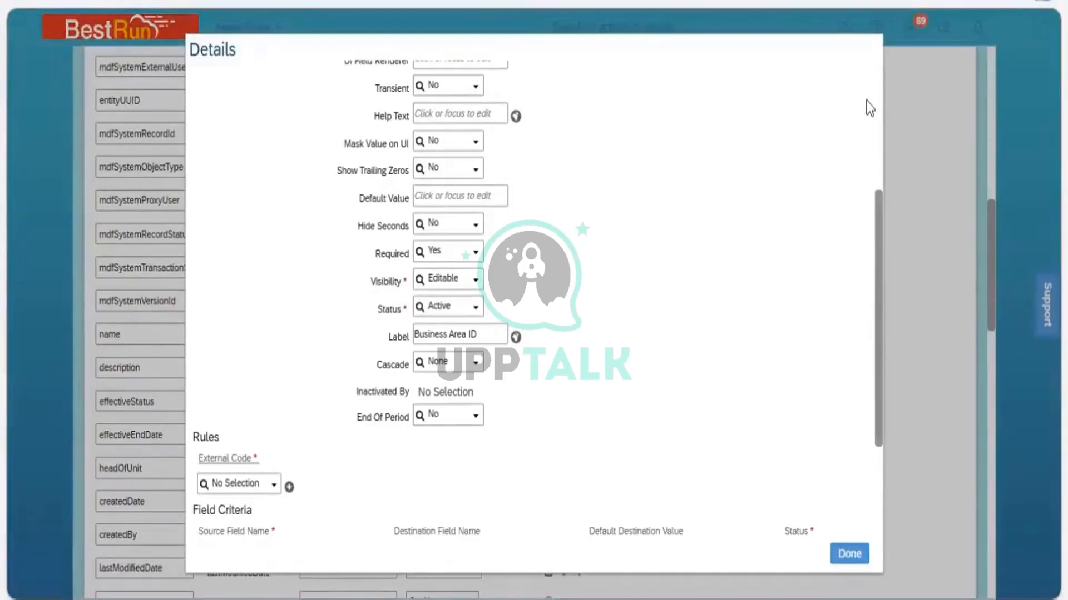
scroll(498, 93, "up", 1)
scroll(497, 94, "up", 5)
left_click(471, 76)
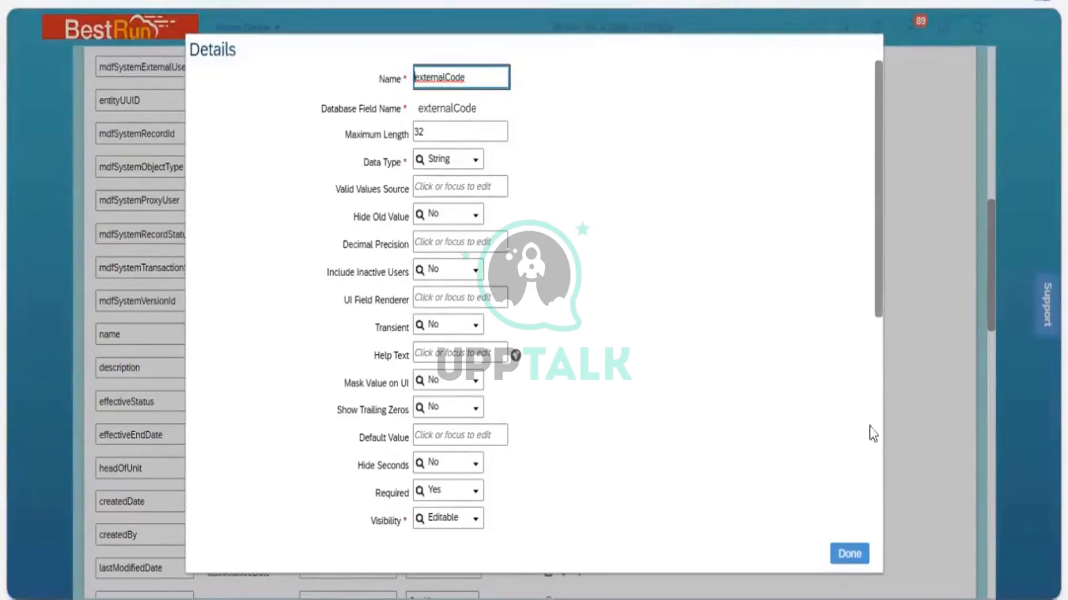
scroll(878, 445, "down", 5)
scroll(877, 440, "down", 4)
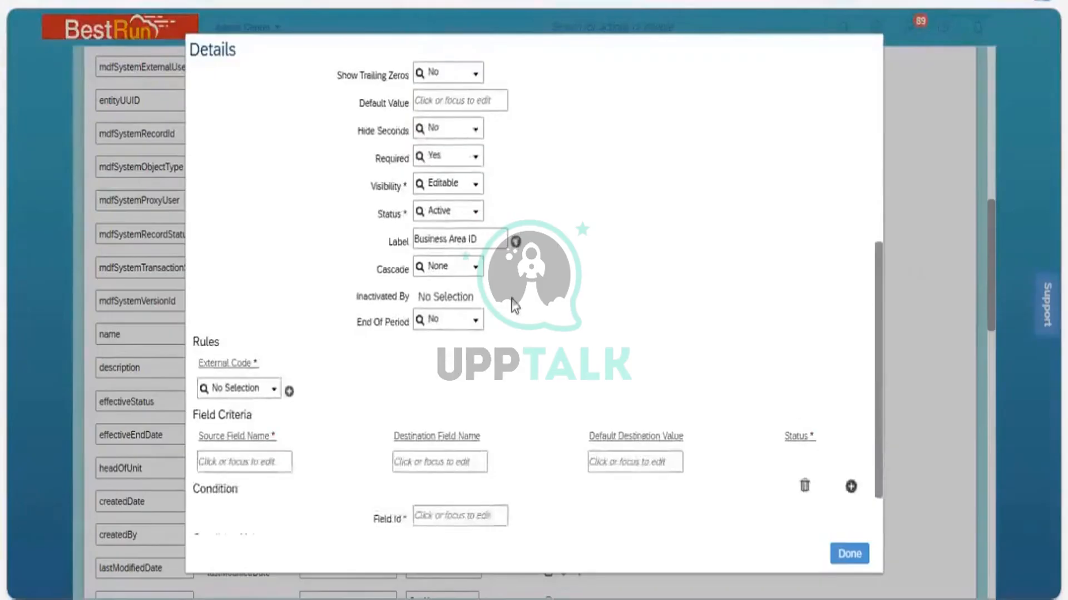
Examine the Visibility options available for the externalCode field
left_click(466, 261)
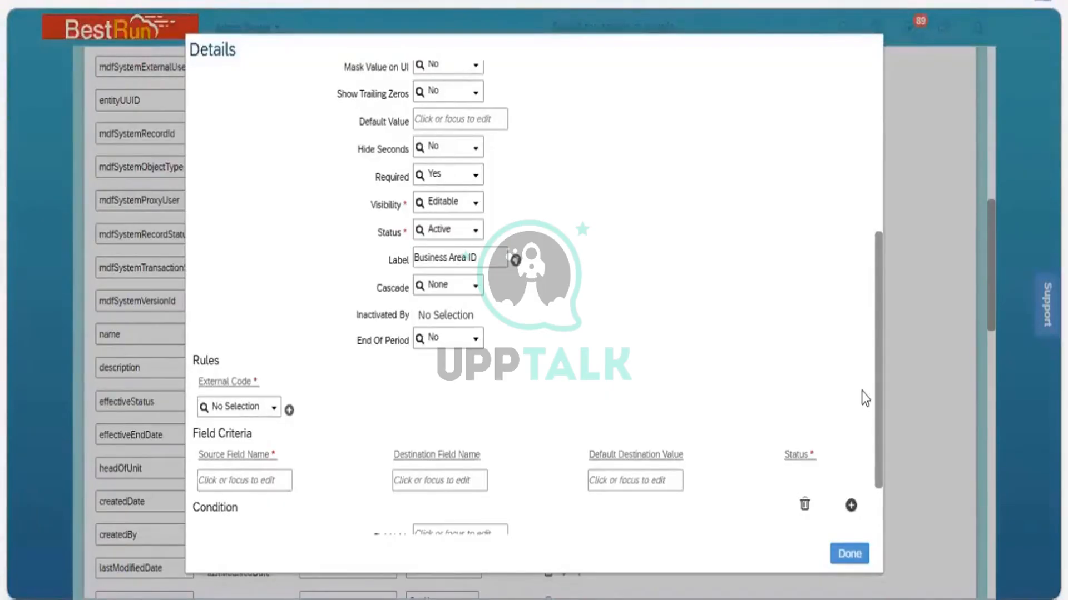
left_click_drag(879, 410, 878, 348)
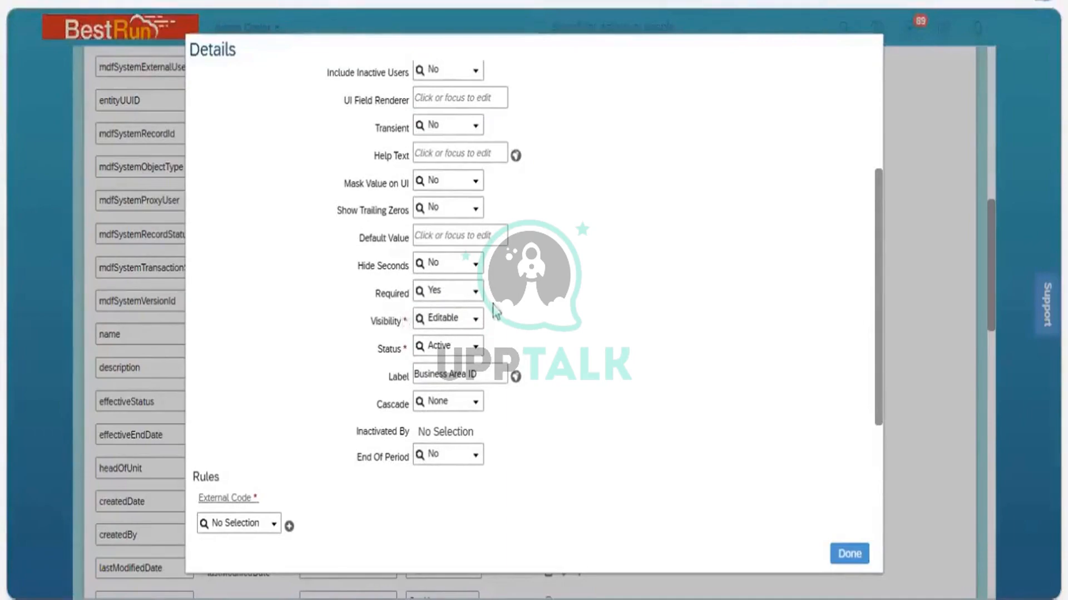
left_click(476, 320)
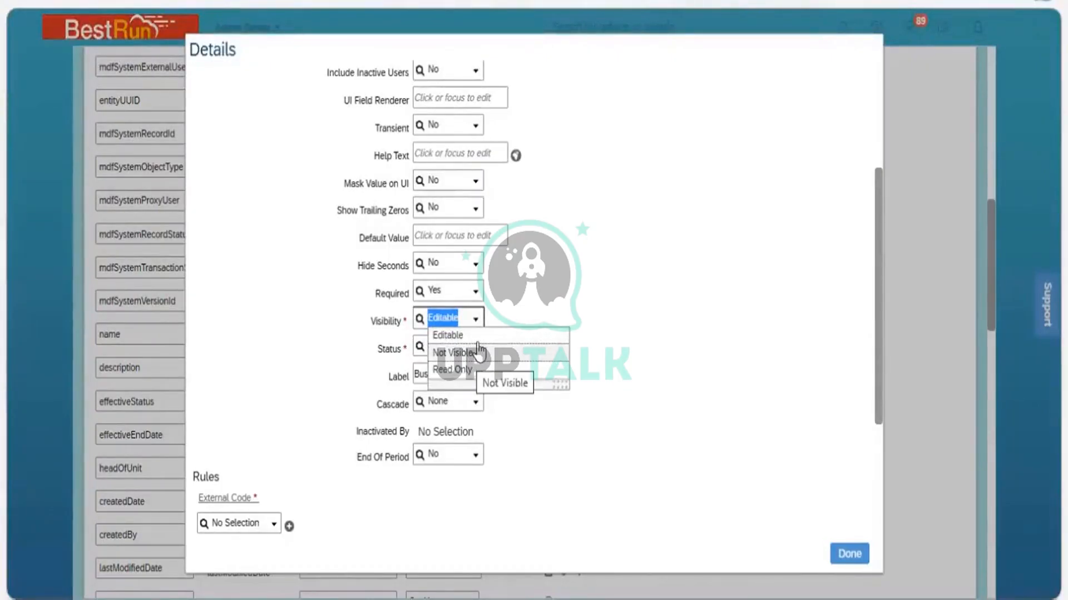
left_click(530, 303)
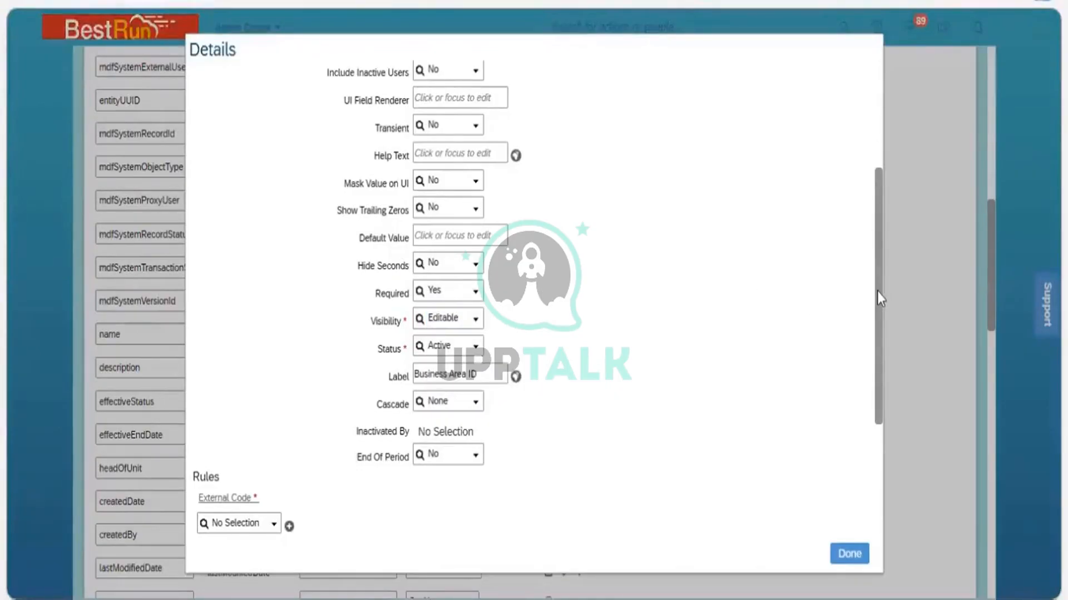
Review the externalCode field's Name, Maximum Length and Data Type options, then close its details
left_click_drag(876, 291, 869, 174)
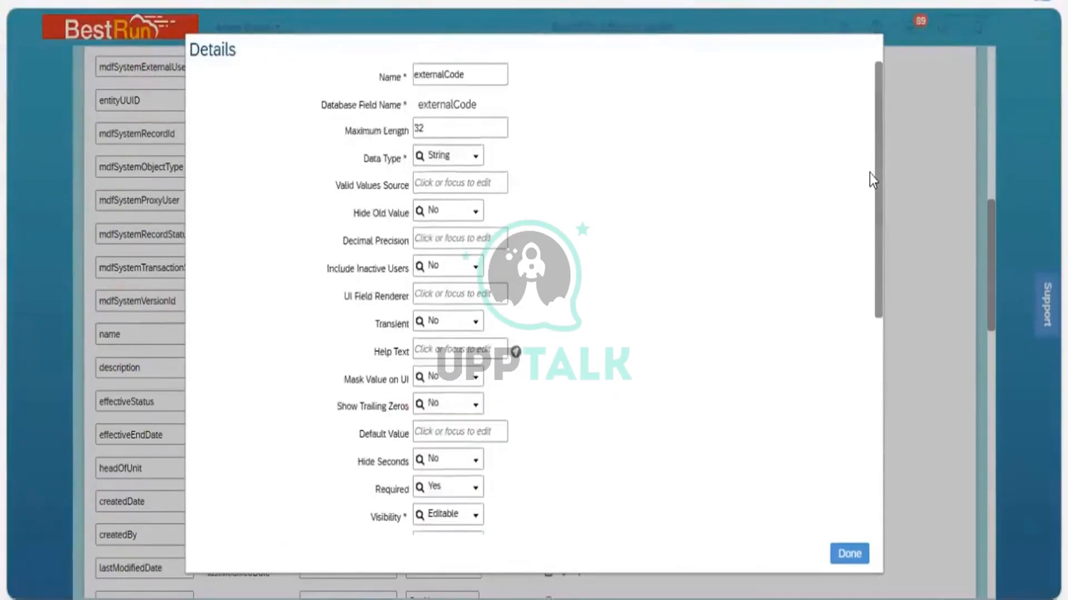
left_click(422, 184)
left_click(422, 129)
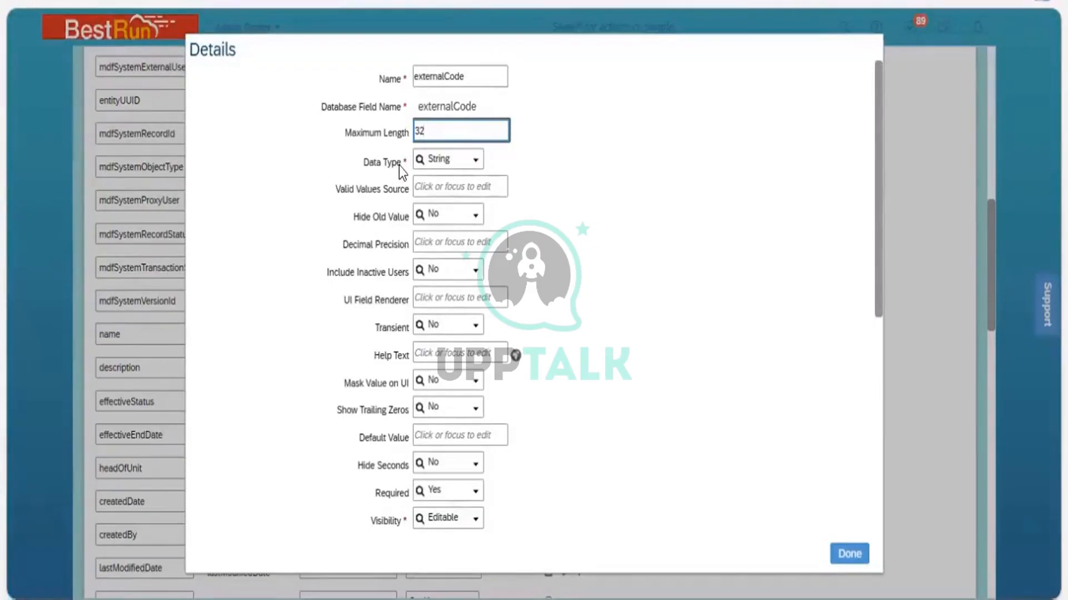
left_click_drag(399, 166, 365, 167)
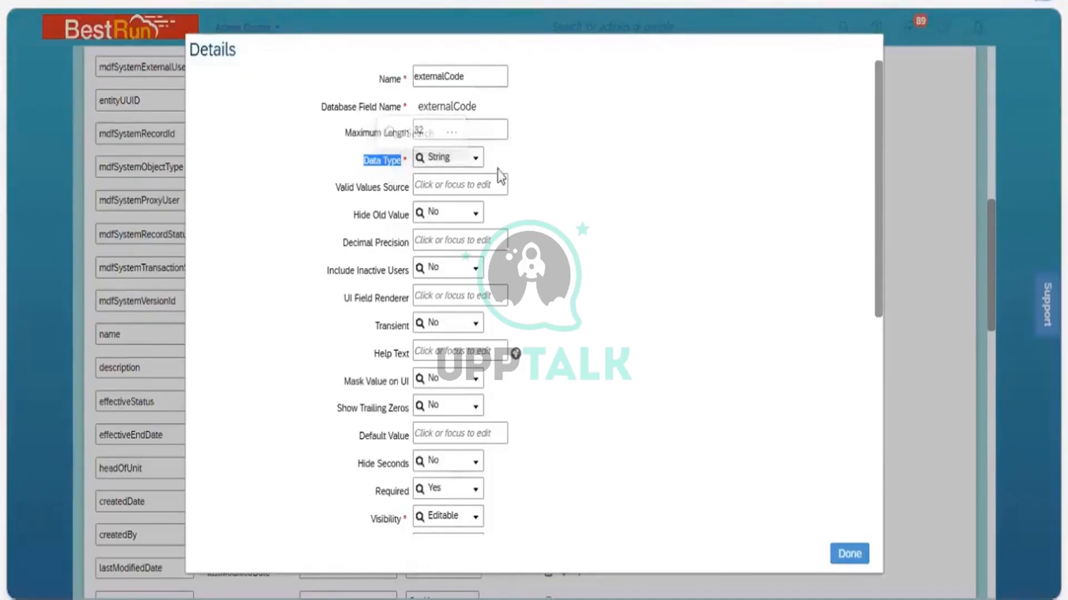
left_click(476, 160)
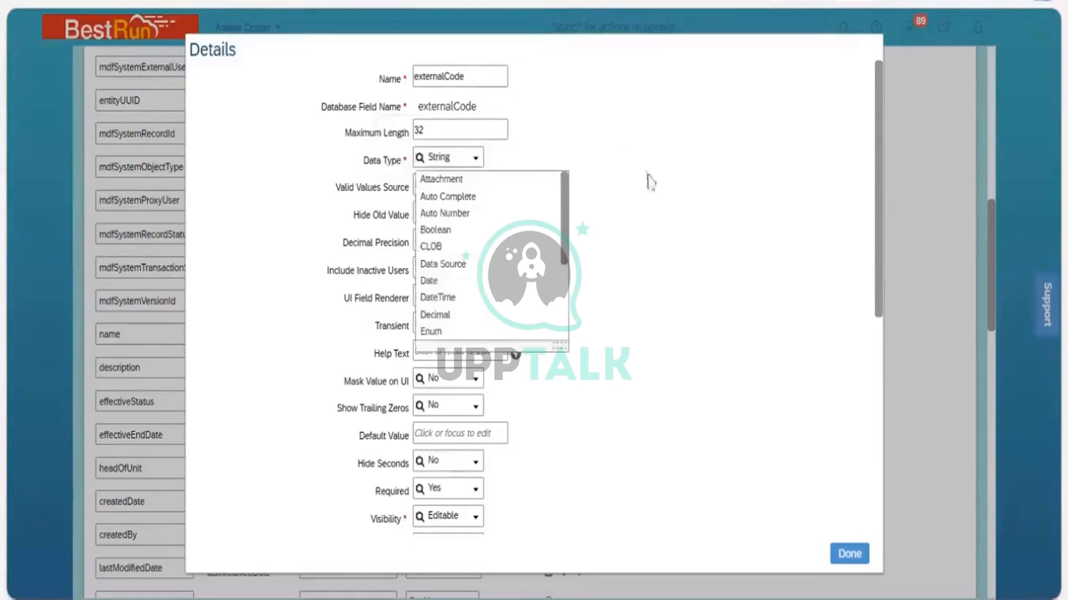
left_click(656, 188)
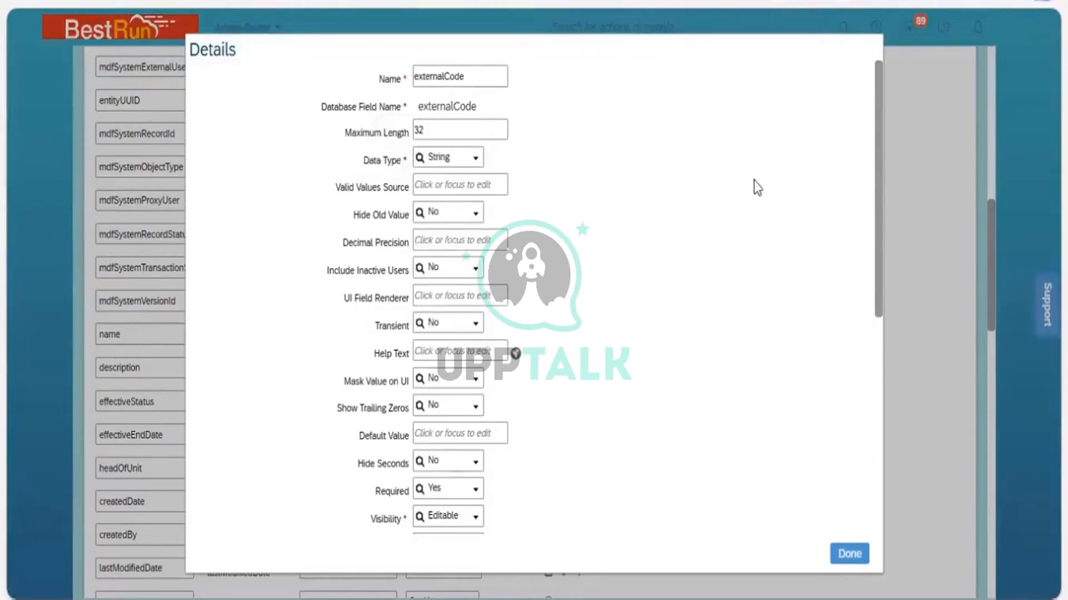
left_click(460, 85)
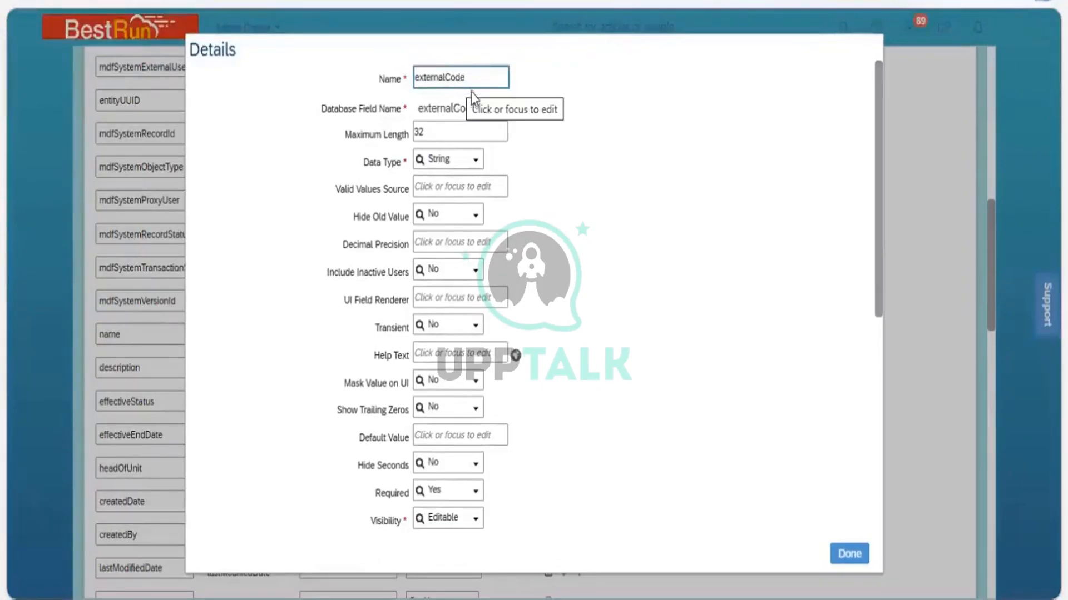
left_click(471, 95)
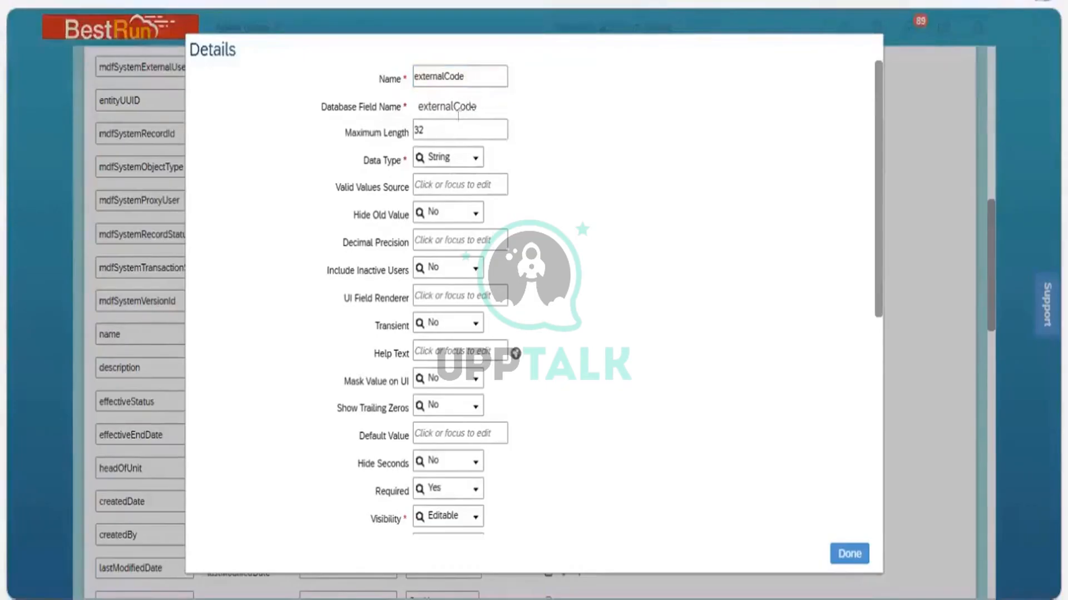
left_click(439, 131)
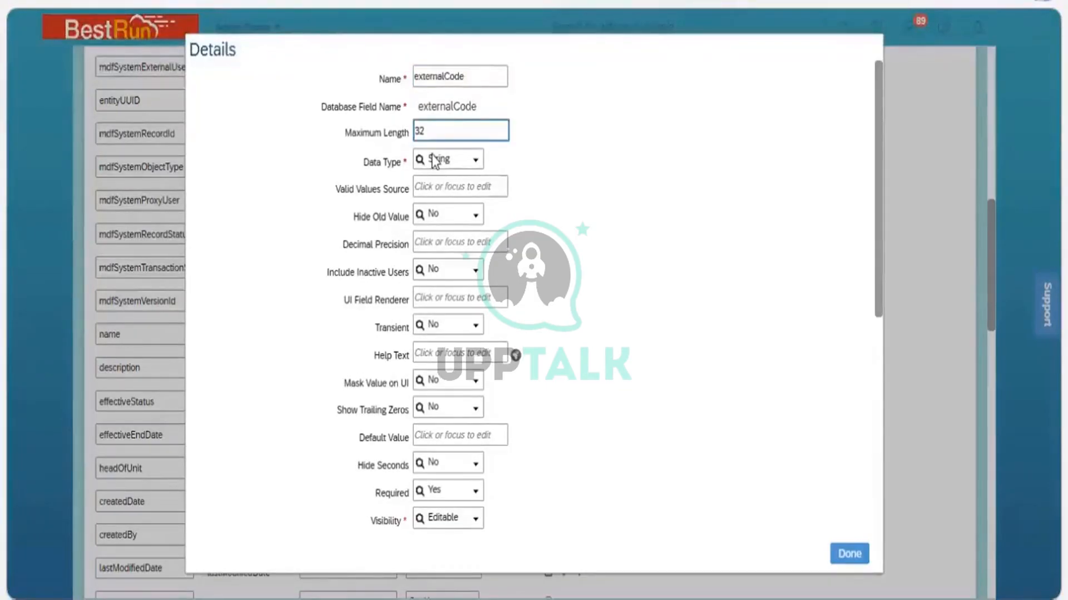
left_click(379, 171)
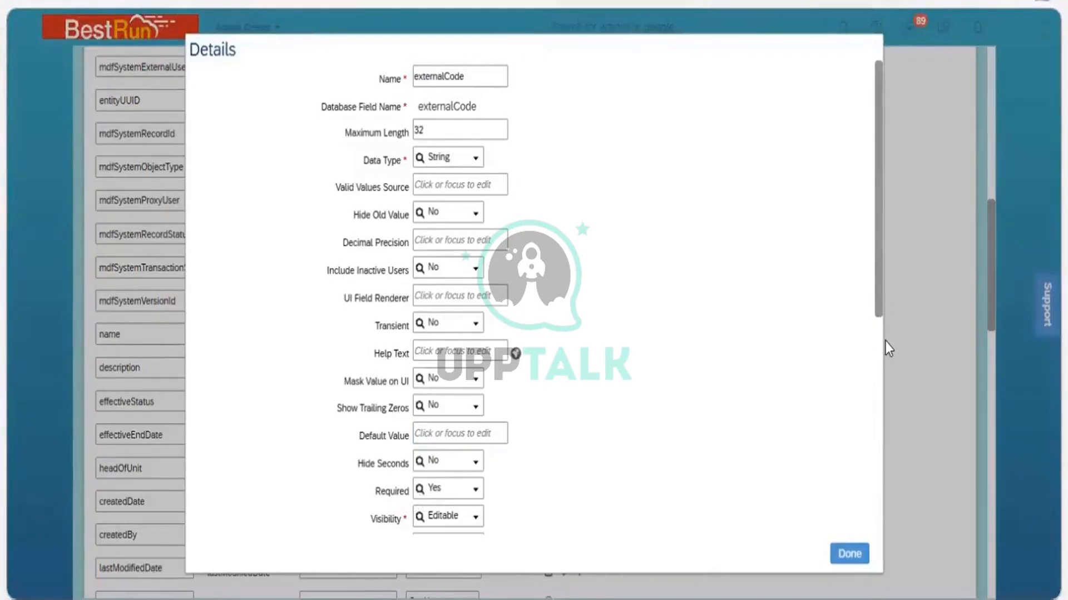
scroll(885, 341, "down", 2)
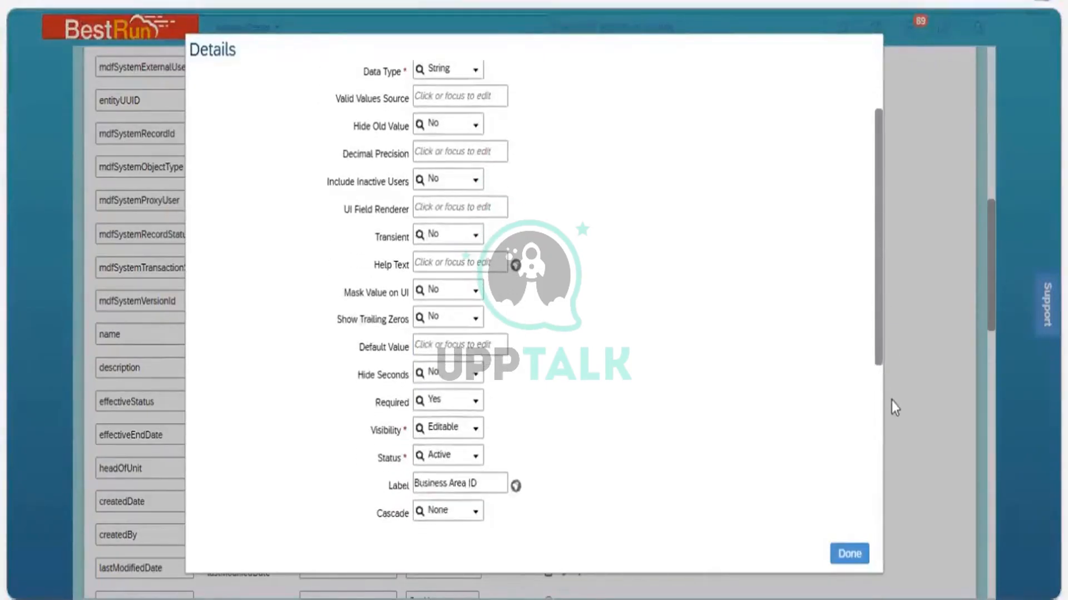
scroll(892, 408, "down", 2)
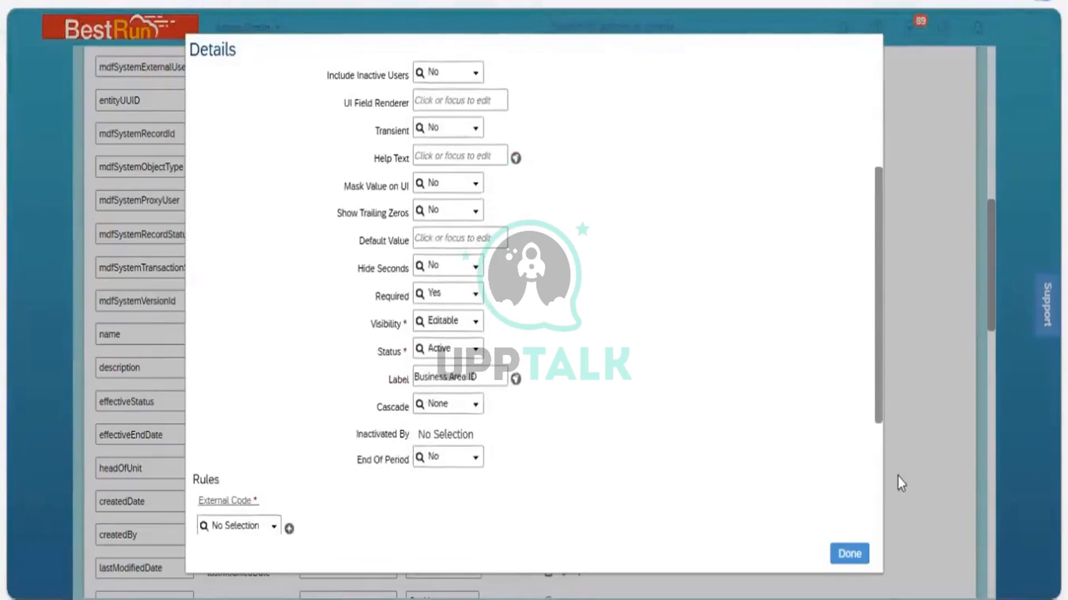
scroll(883, 301, "down", 3)
scroll(872, 221, "up", 5)
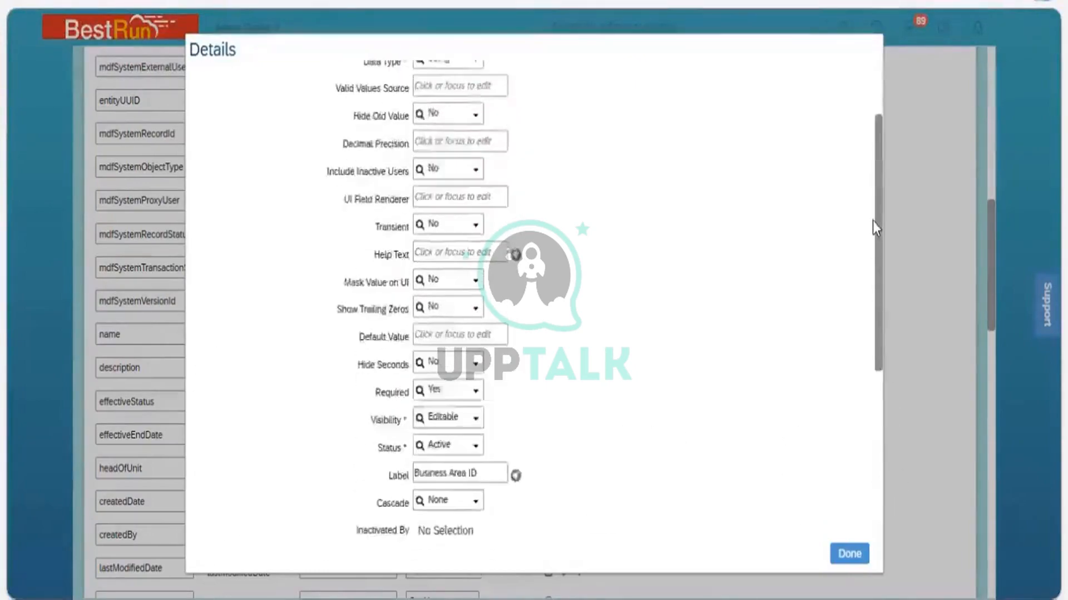
scroll(872, 221, "up", 3)
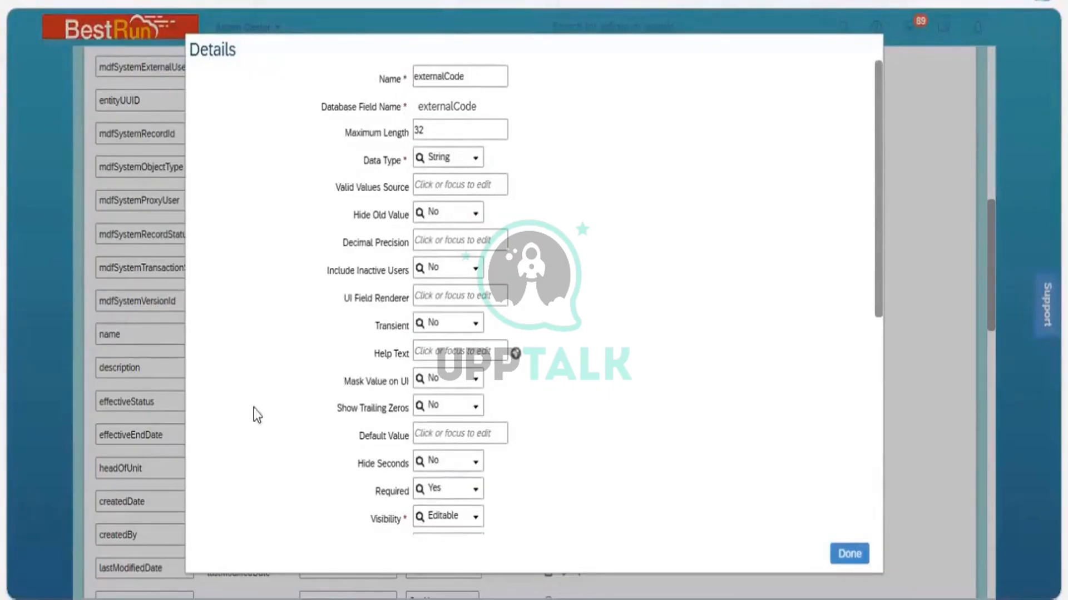
left_click(849, 554)
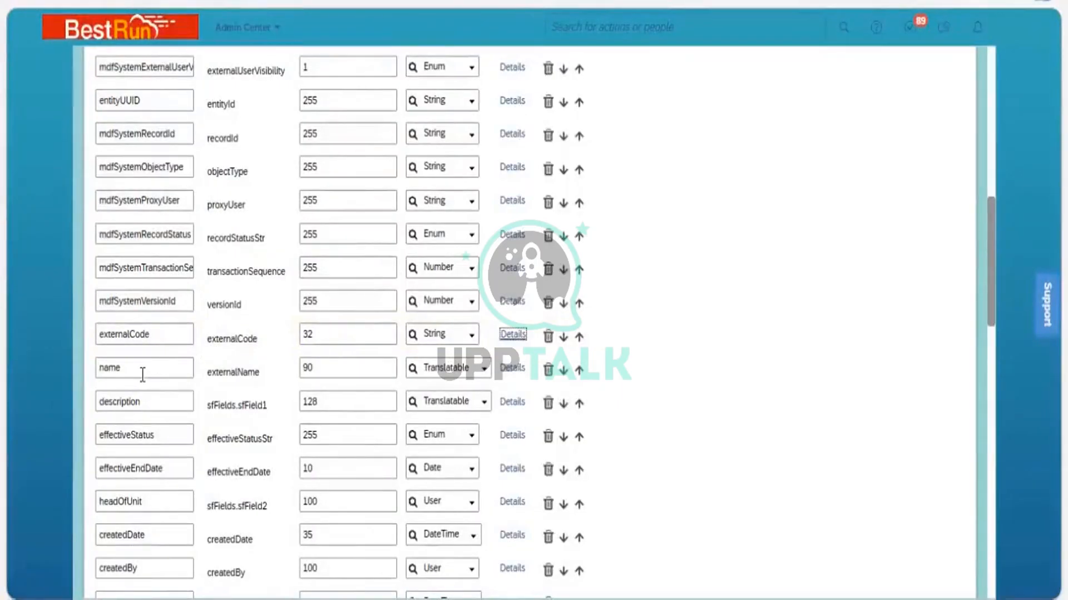
Open the details of the name field and examine its Label setting
left_click(512, 368)
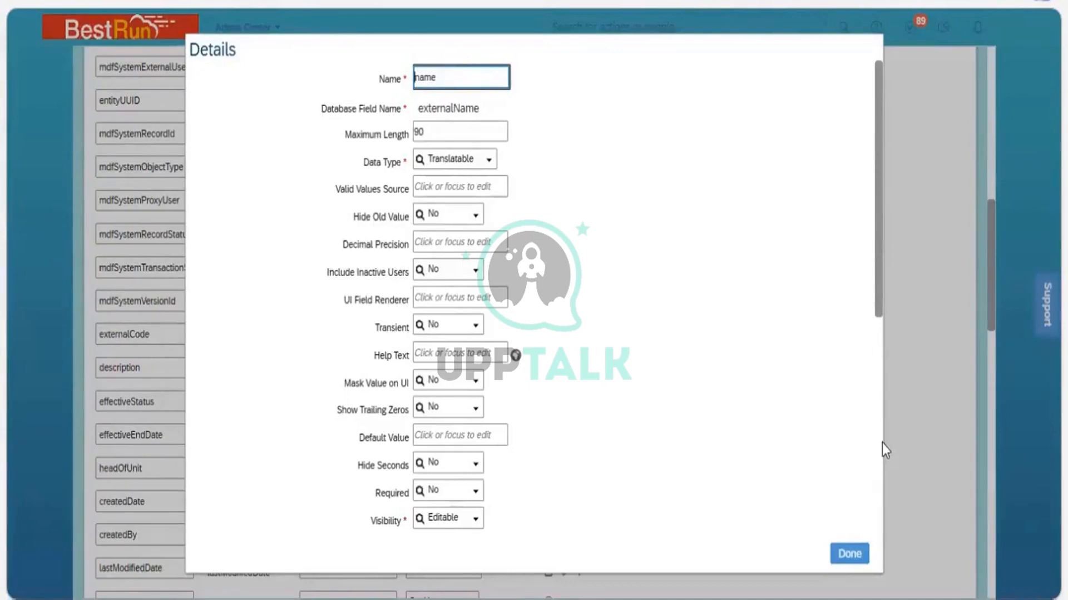
scroll(880, 522, "down", 10)
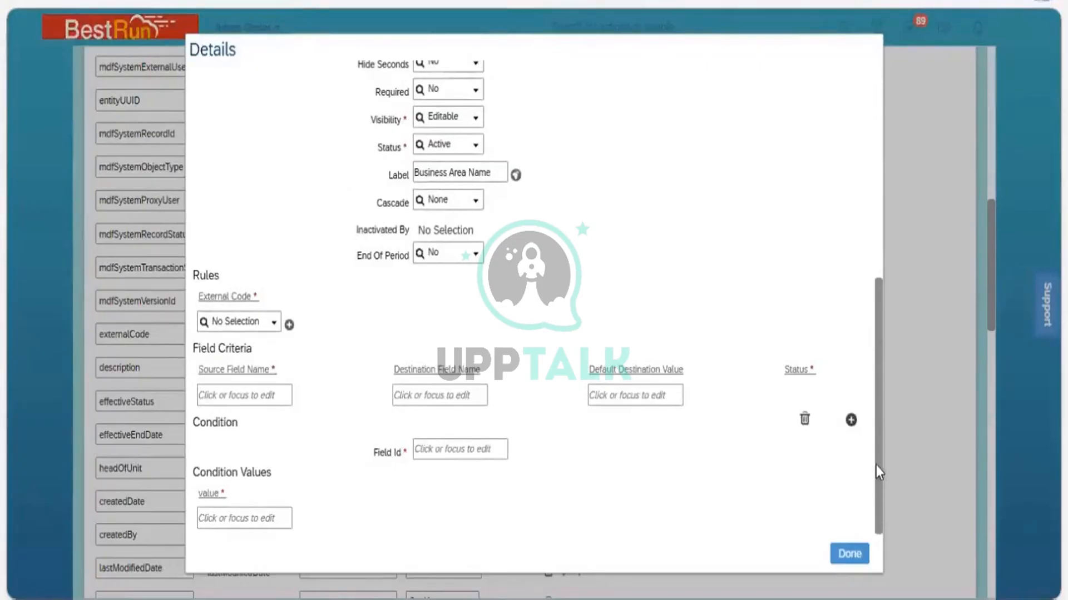
scroll(877, 472, "up", 2)
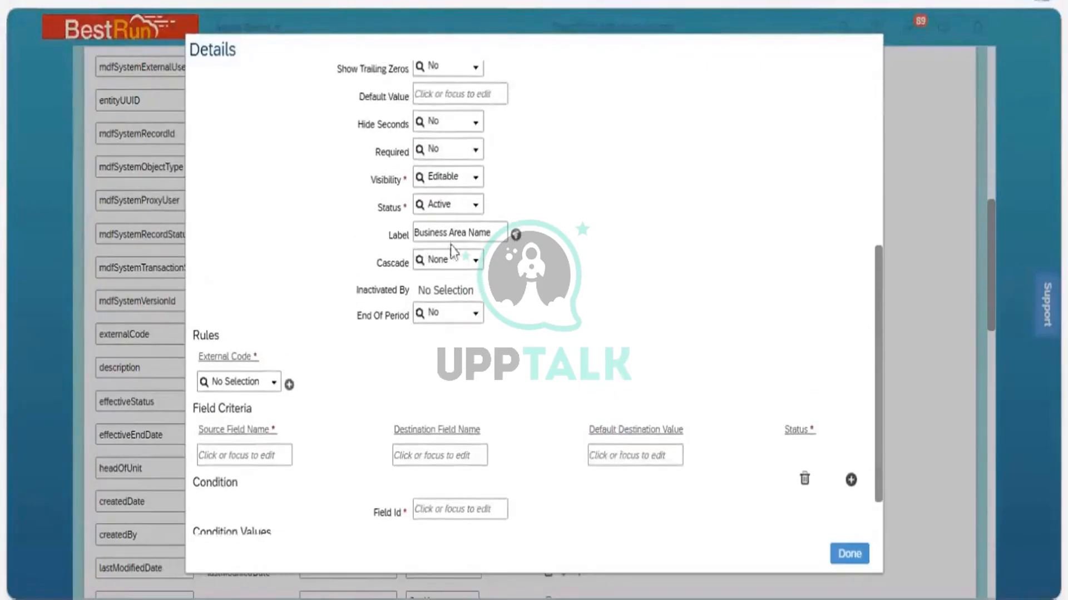
left_click(481, 240)
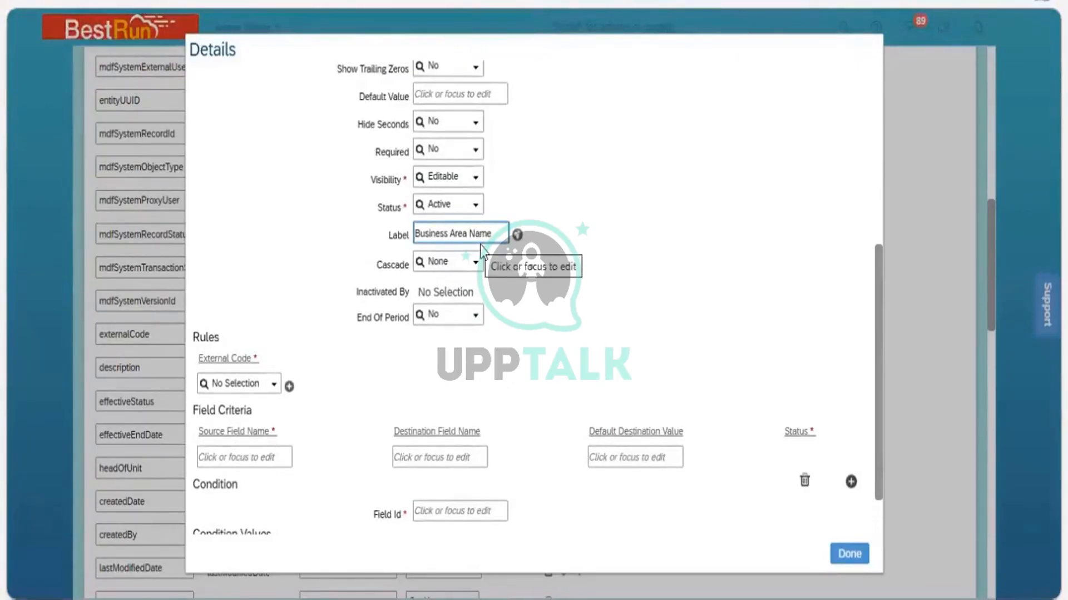
Compare the name field's Label with the Business Area Name shown on a Business Unit record in Manage Data
left_click(340, 172)
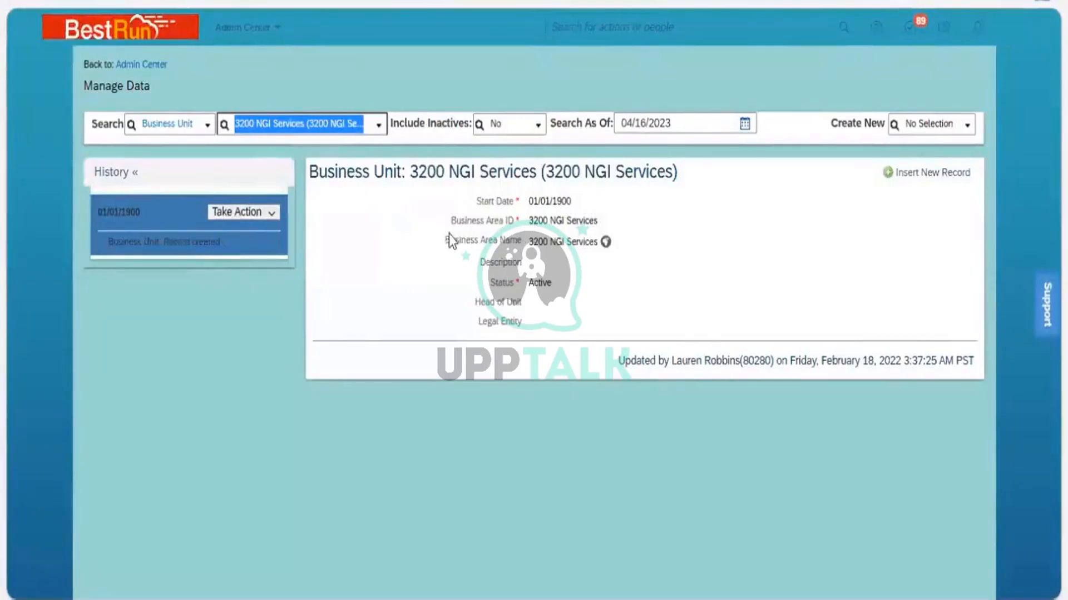
left_click_drag(454, 239, 468, 276)
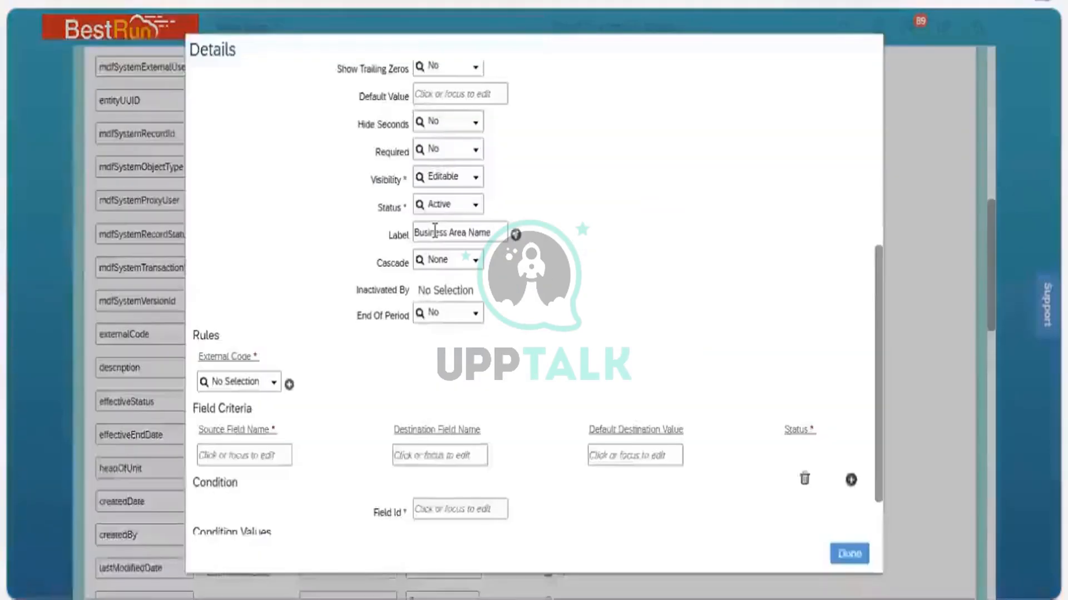
left_click(486, 238)
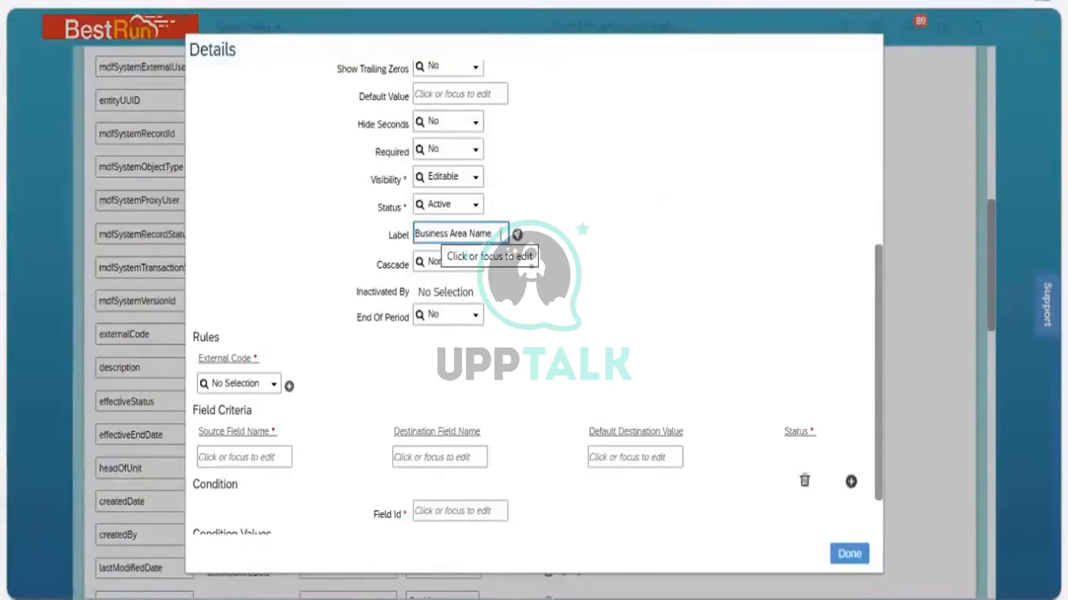
left_click(865, 446)
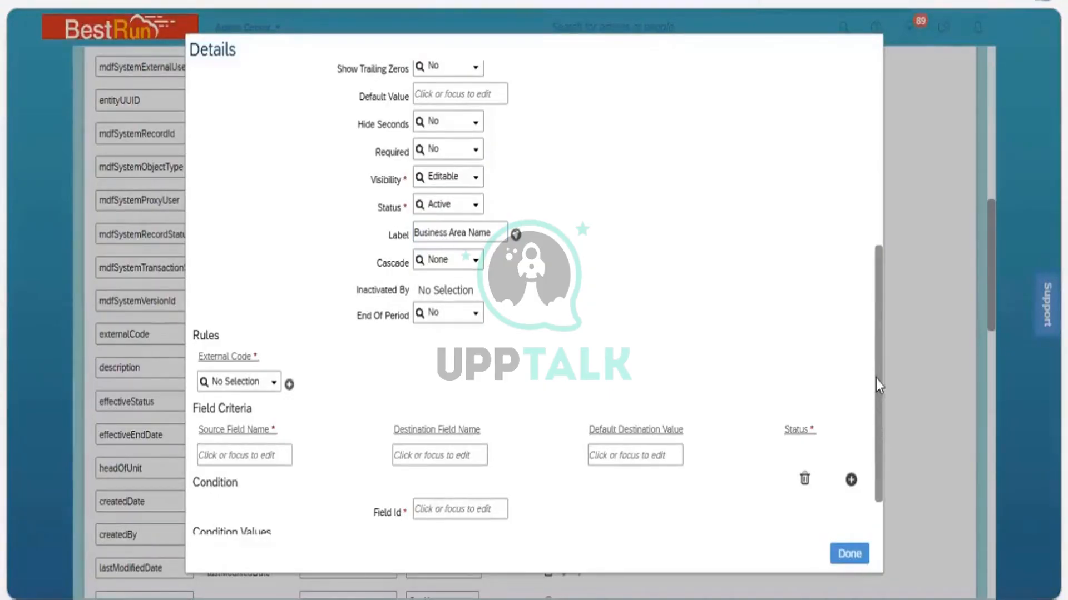
scroll(868, 263, "up", 3)
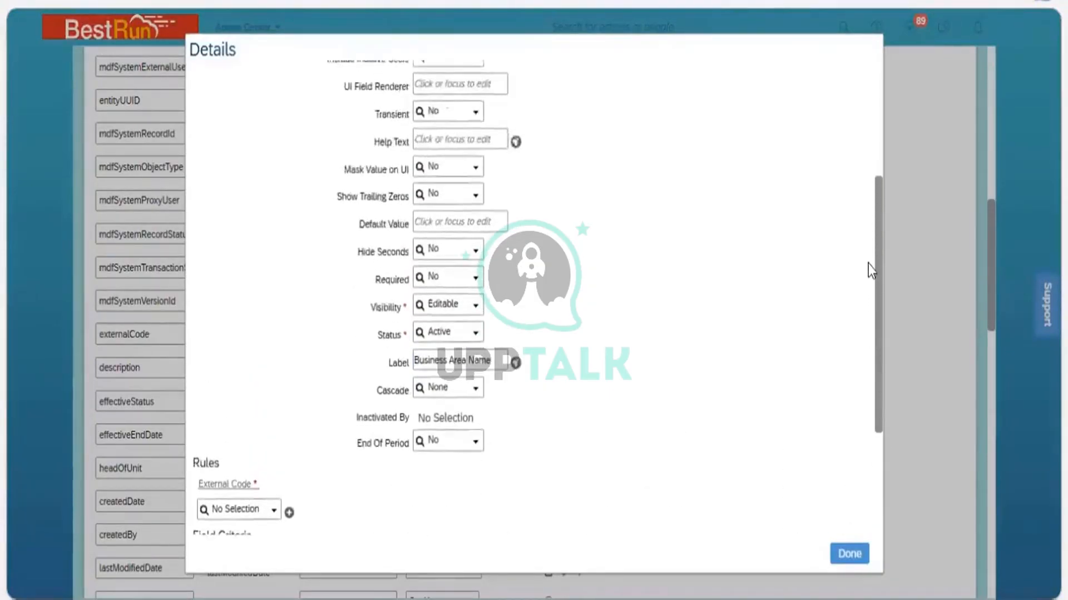
scroll(865, 235, "up", 5)
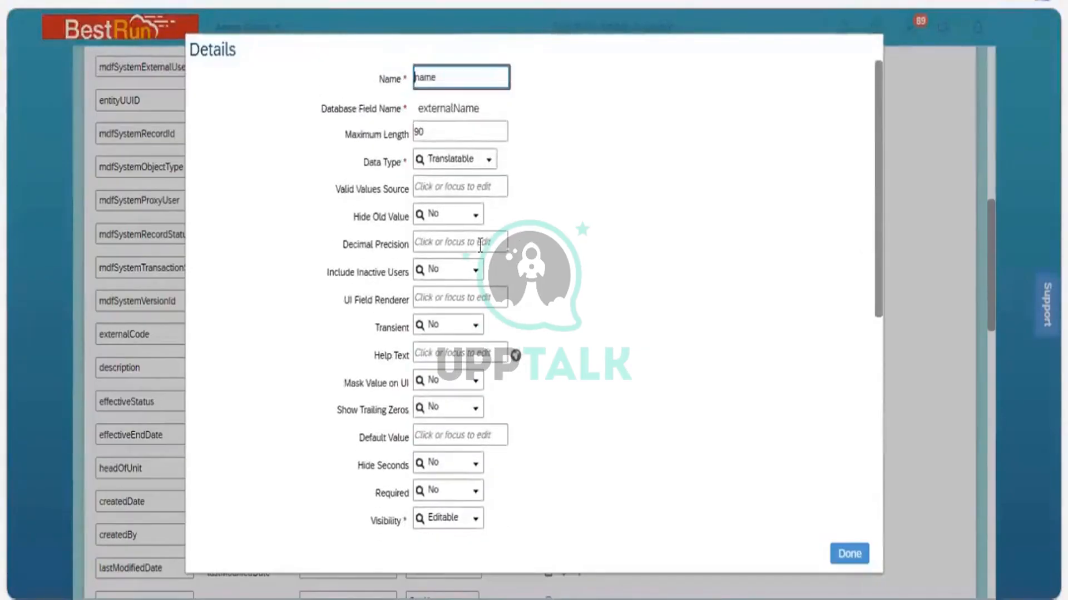
left_click(456, 136)
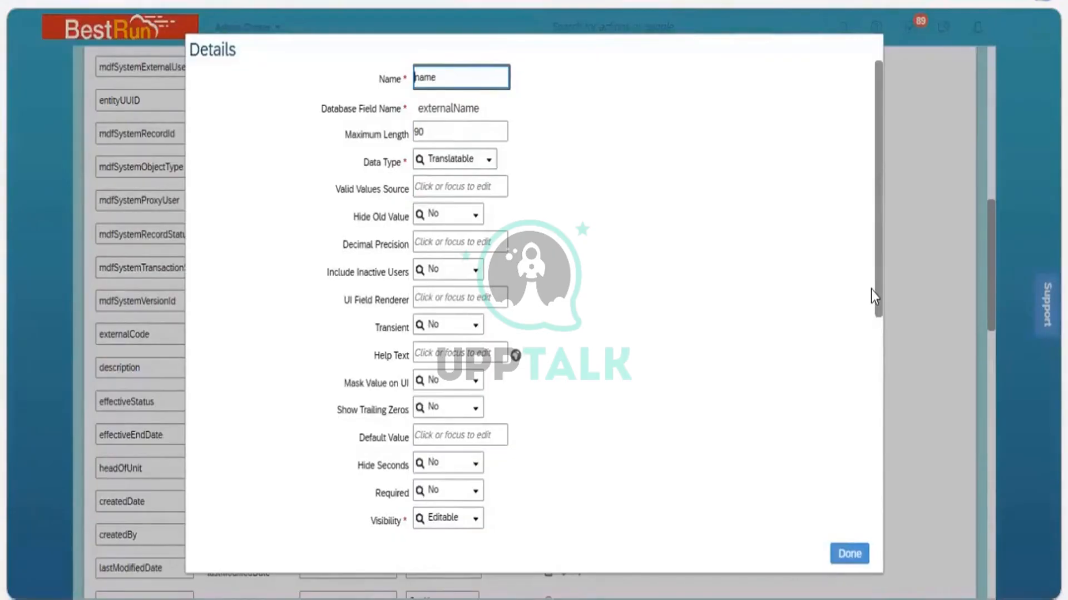
scroll(870, 289, "down", 4)
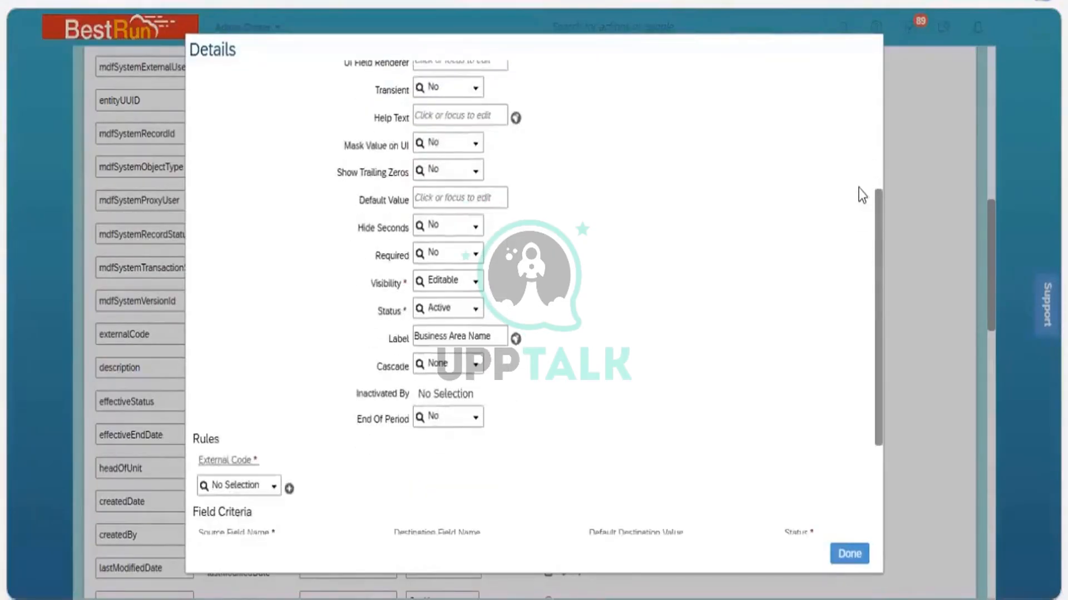
scroll(876, 354, "up", 3)
scroll(876, 367, "up", 1)
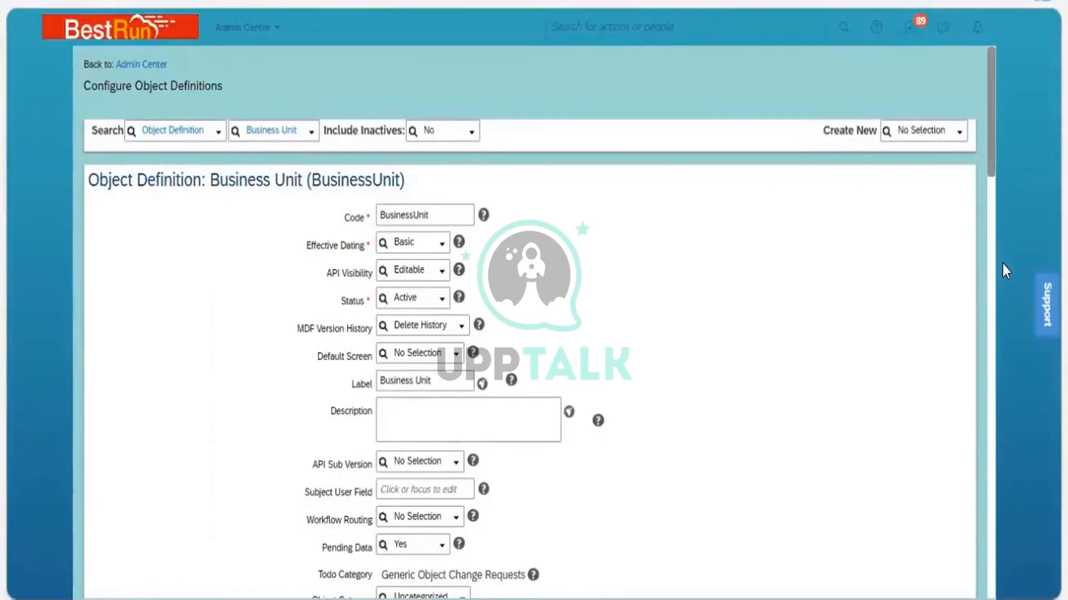
Examine the Effective Dating options available for the Business Unit object definition
scroll(1001, 264, "down", 9)
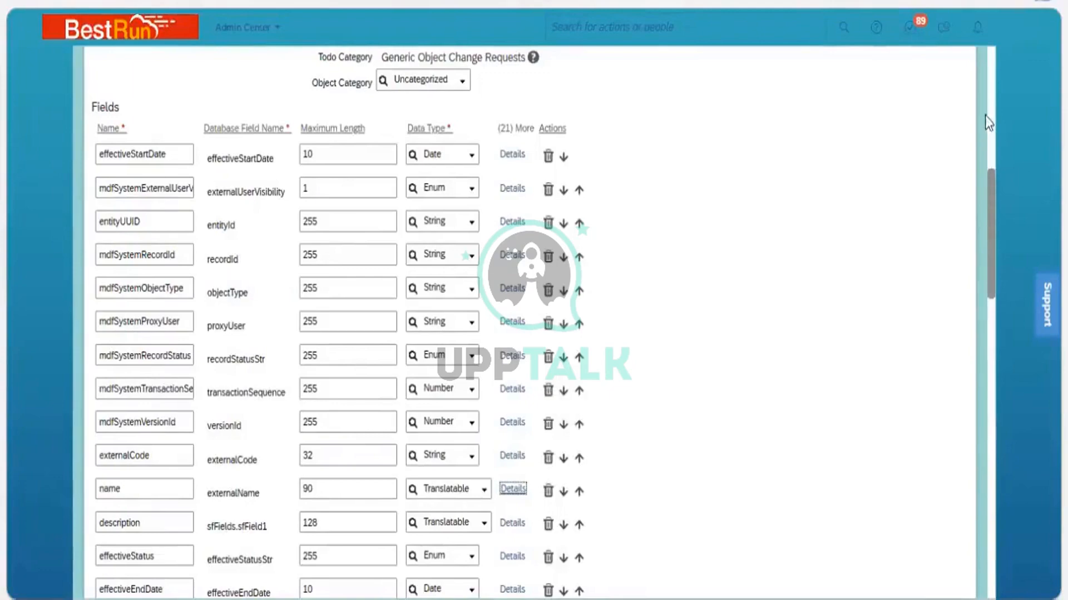
scroll(983, 92, "up", 10)
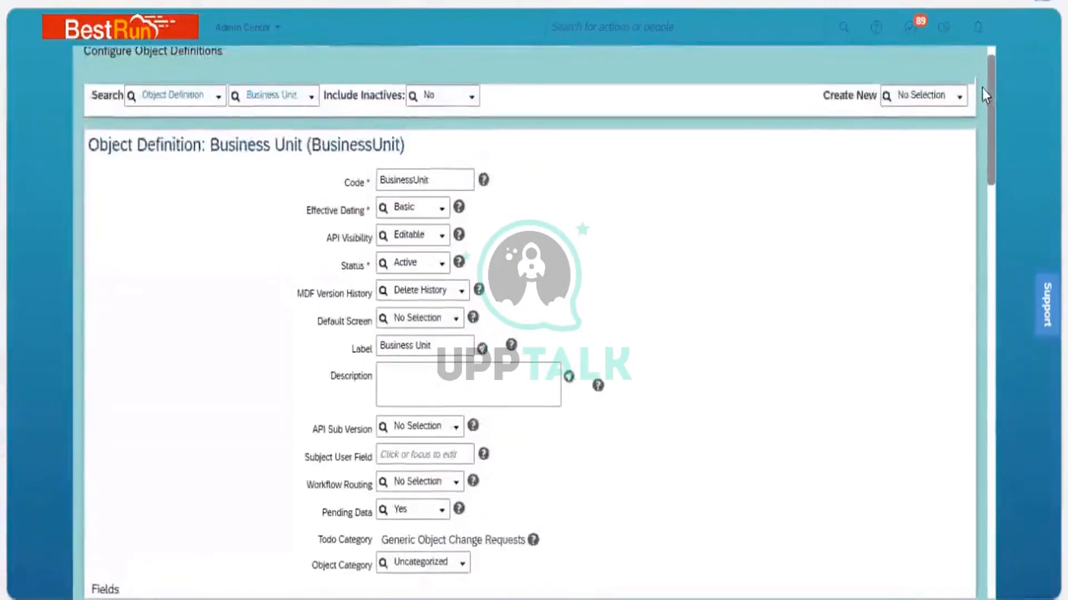
scroll(982, 87, "up", 1)
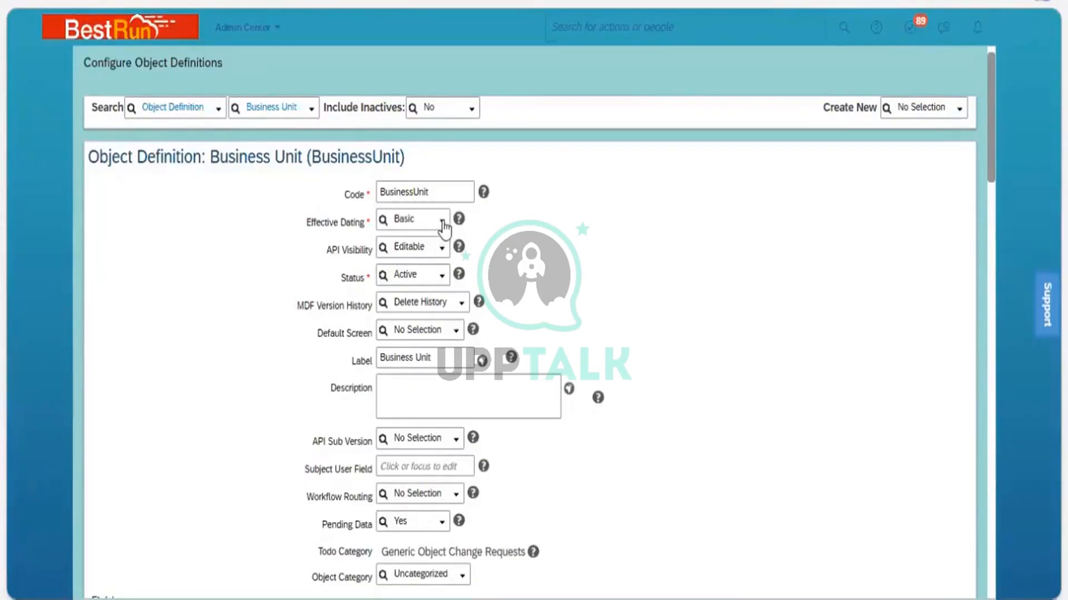
left_click(443, 223)
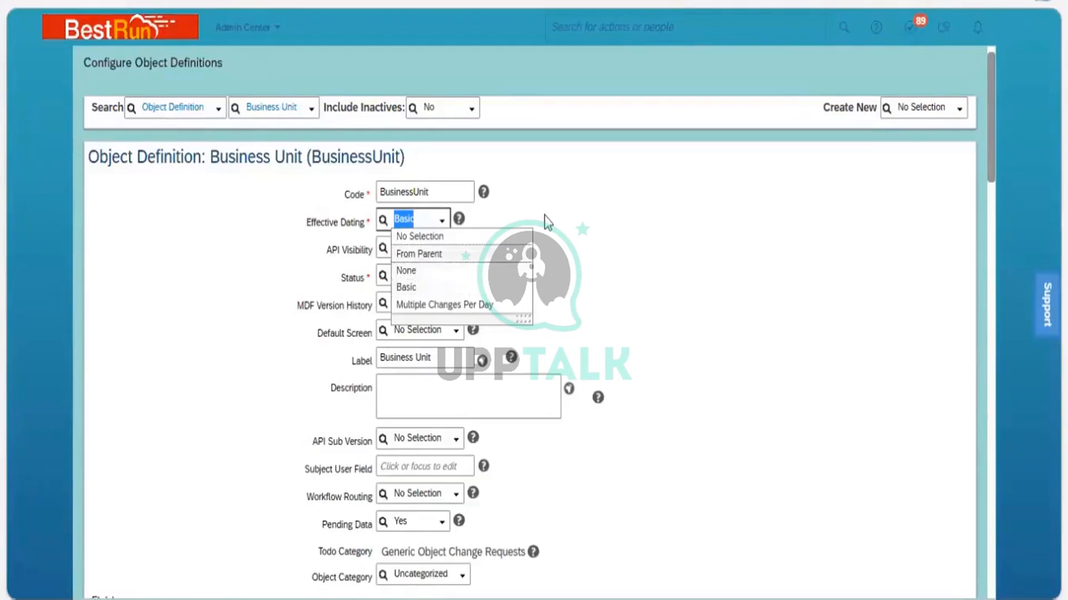
left_click(397, 218)
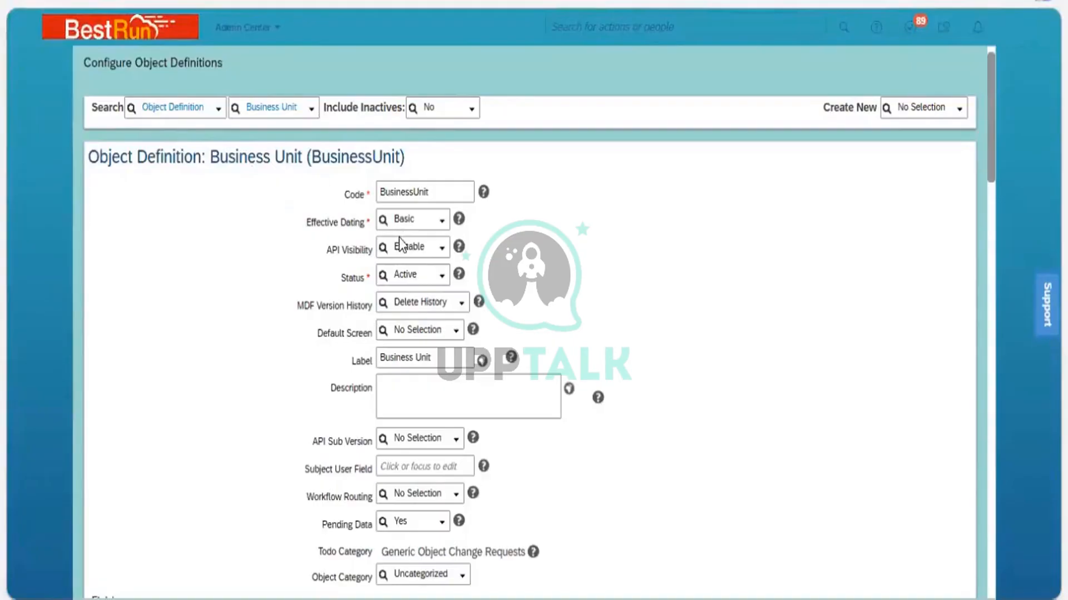
left_click(442, 222)
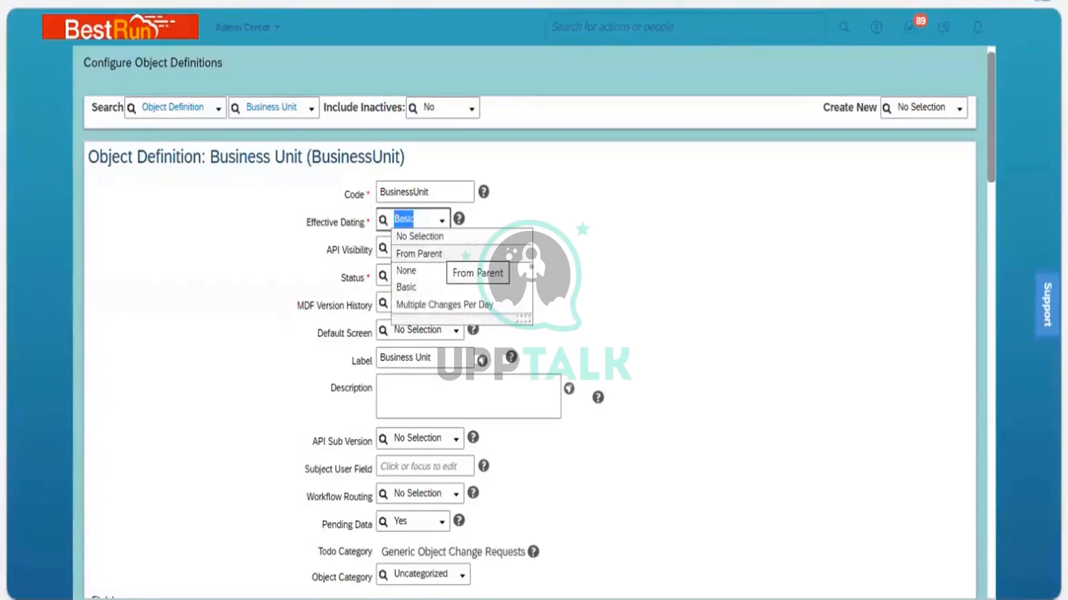
key("Escape")
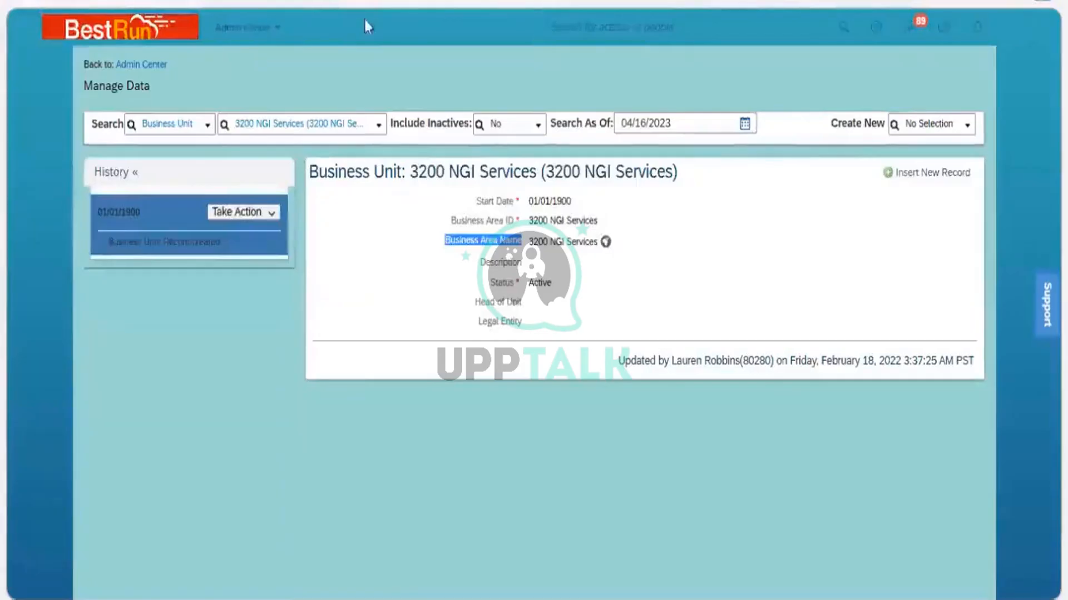
Search the people directory for an employee and open their profile
right_click(363, 18)
left_click(375, 55)
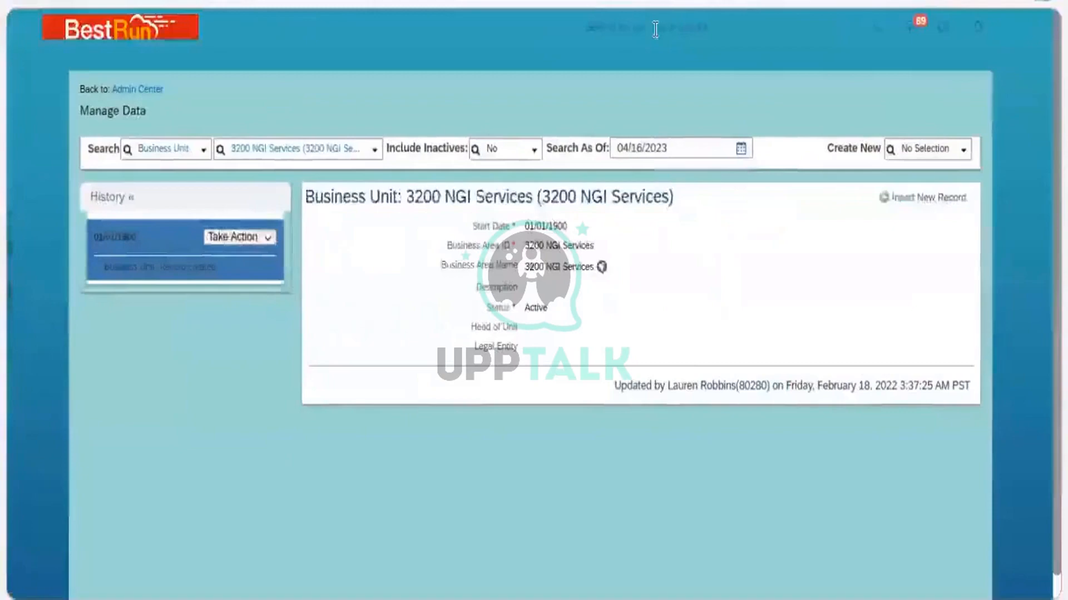
left_click(655, 29)
type("an")
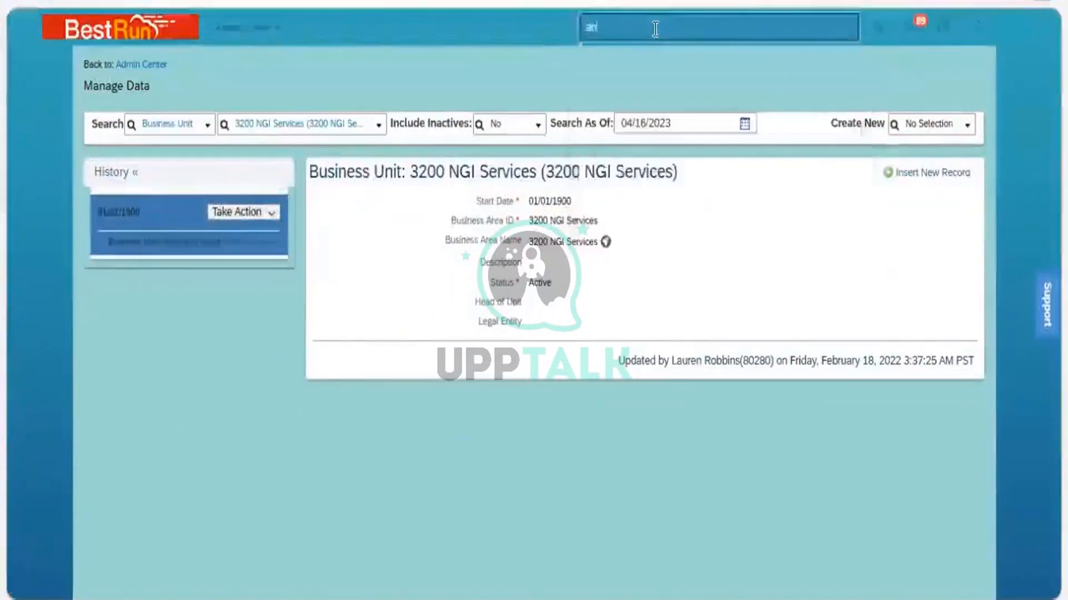
type("il")
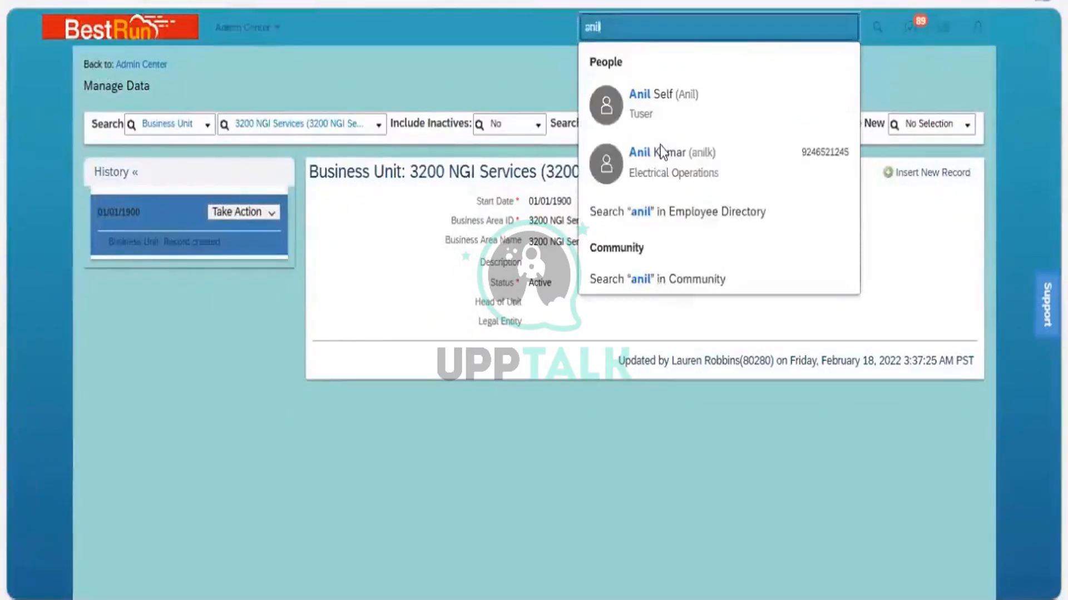
left_click(661, 151)
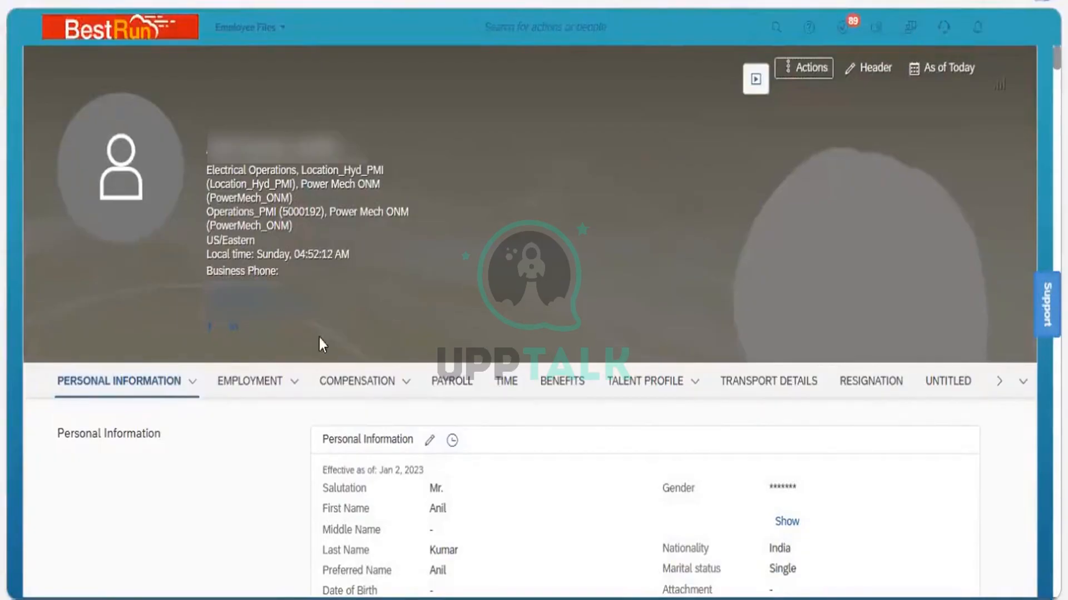
Open the employee's Address Information for editing and choose Apr 16, 2023 as the effective date
left_click(193, 384)
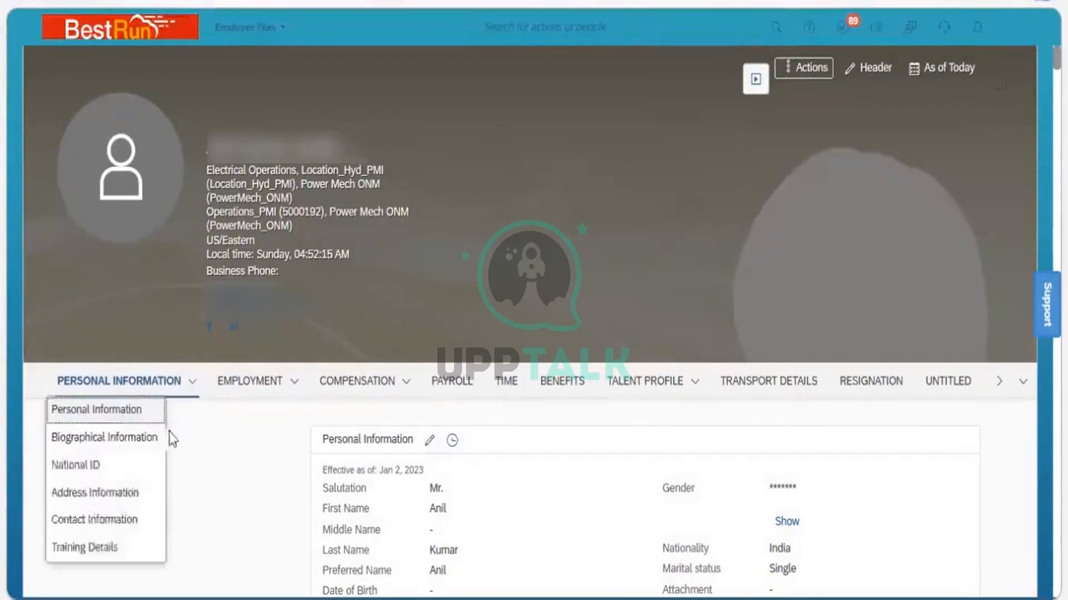
left_click(156, 499)
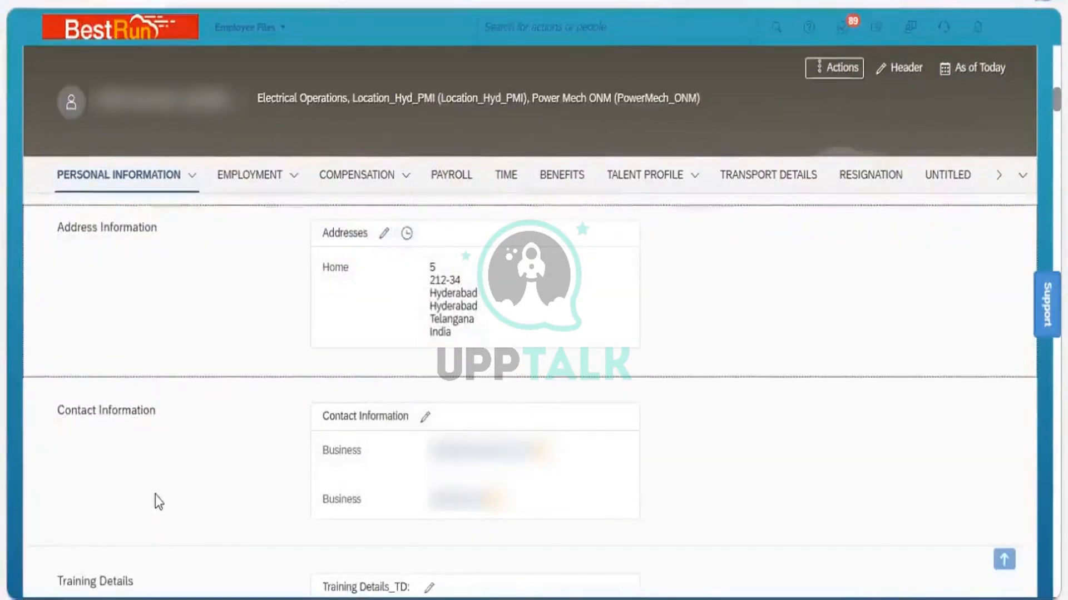
left_click(387, 232)
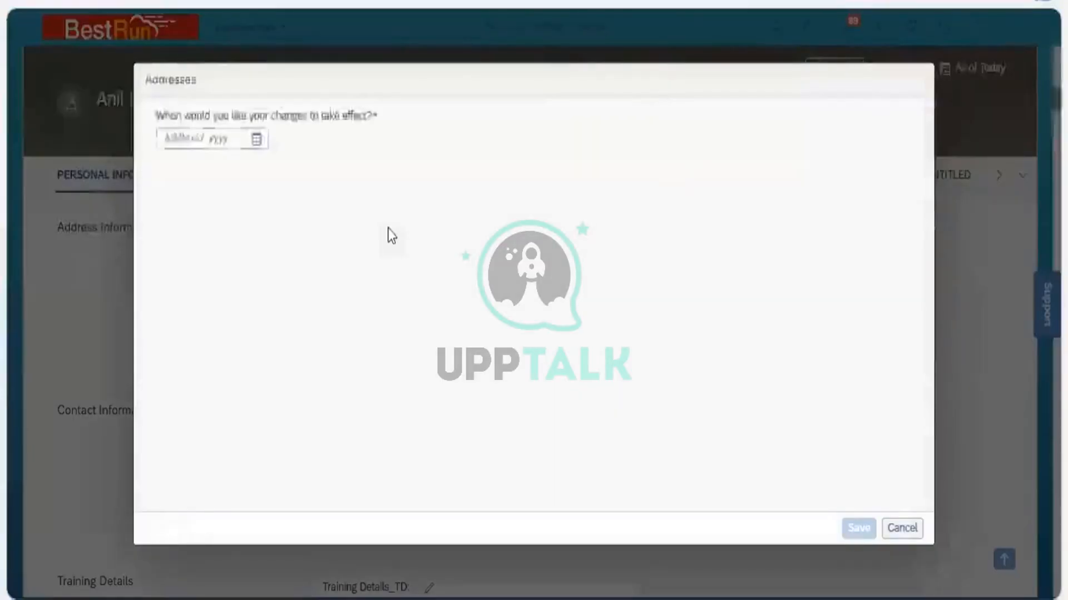
left_click(259, 139)
left_click(259, 138)
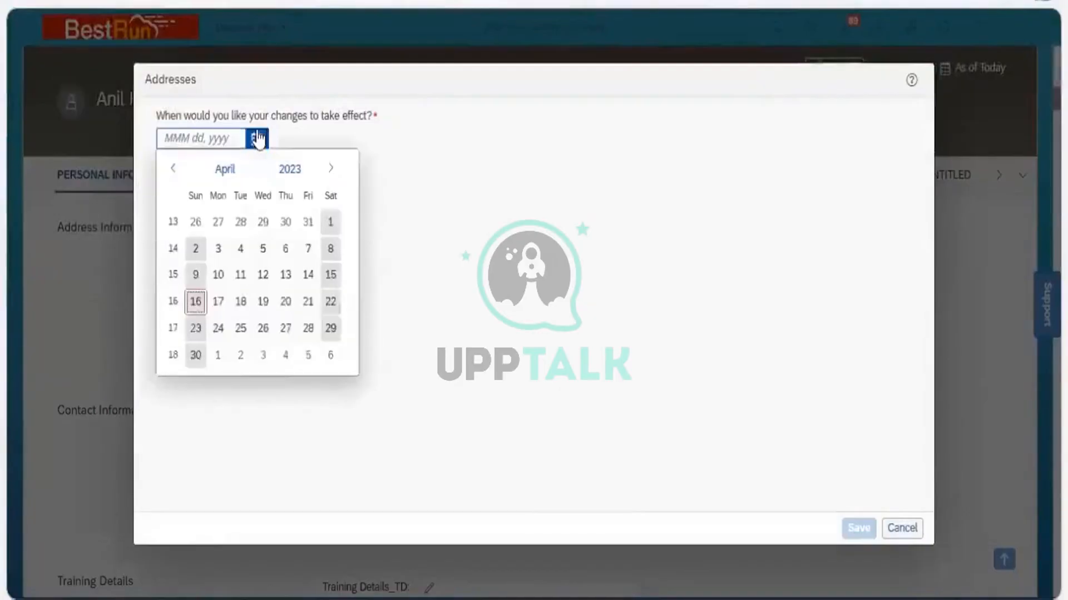
left_click(202, 301)
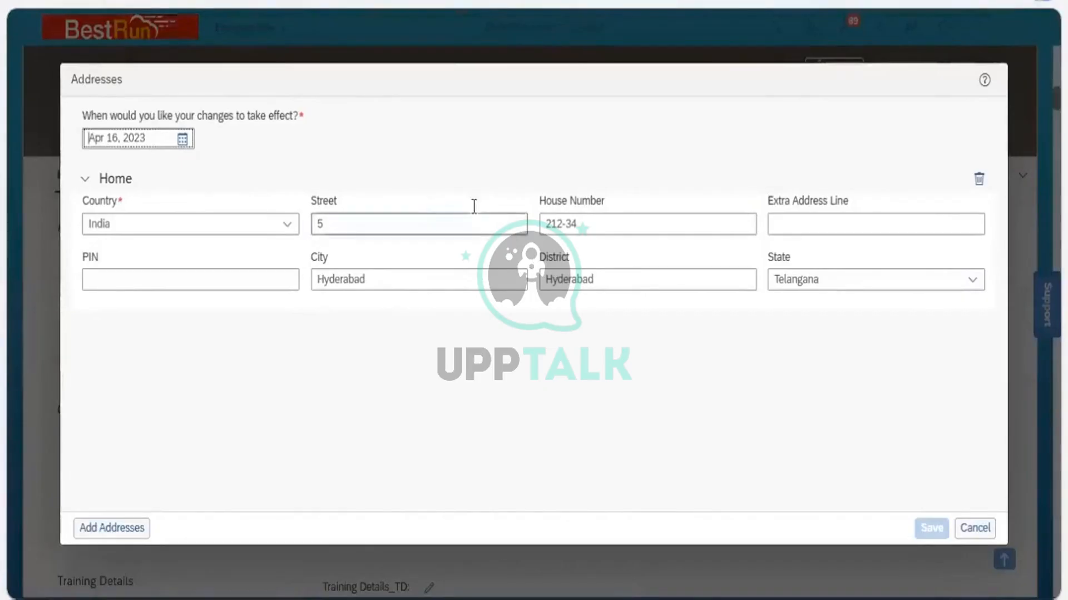
left_click(433, 217)
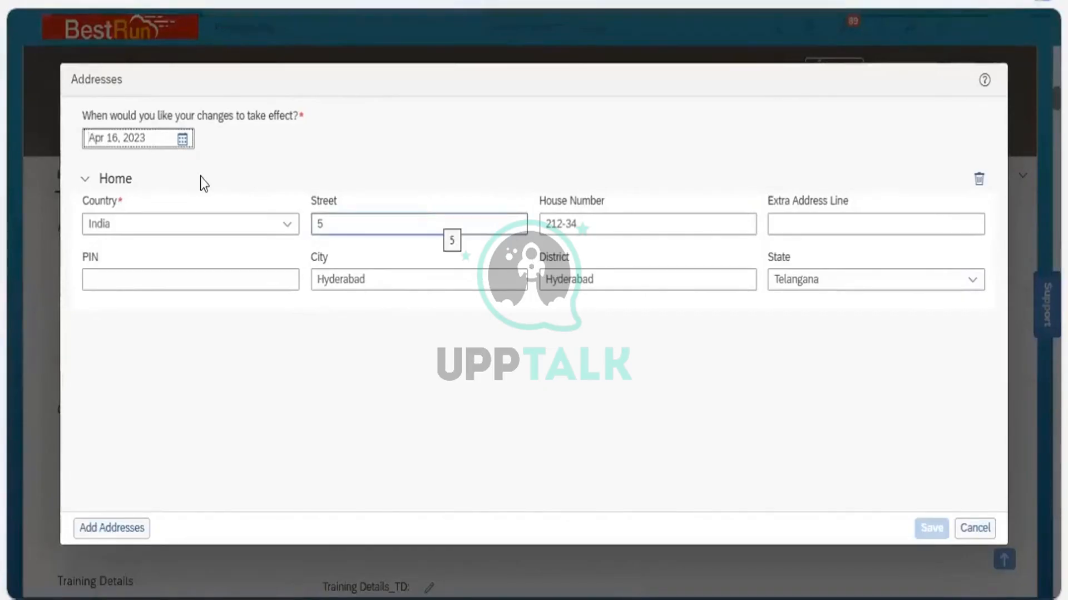
left_click(127, 85)
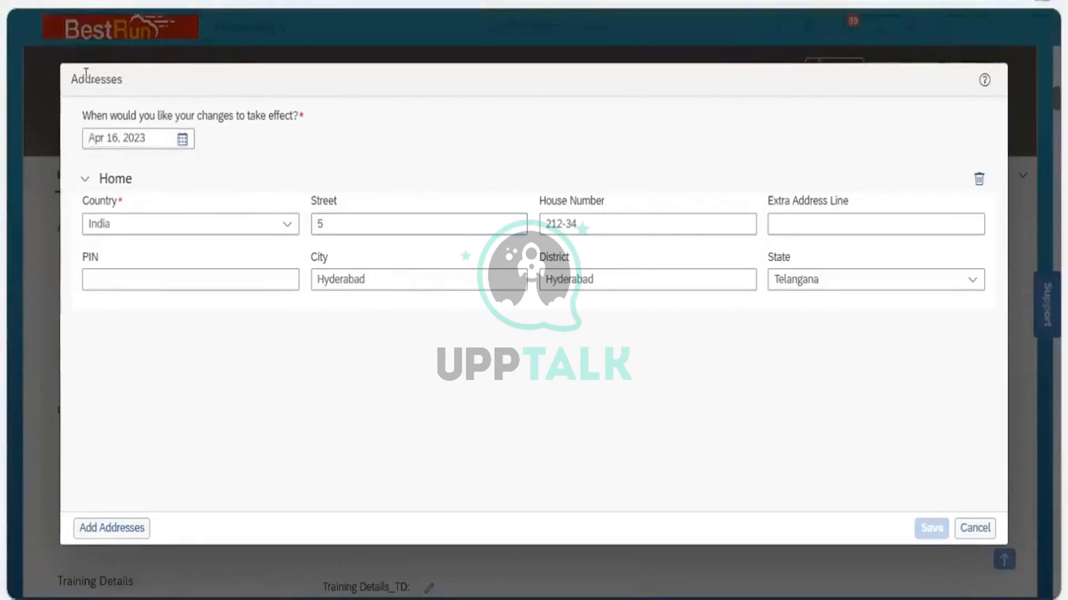
double_click(72, 83)
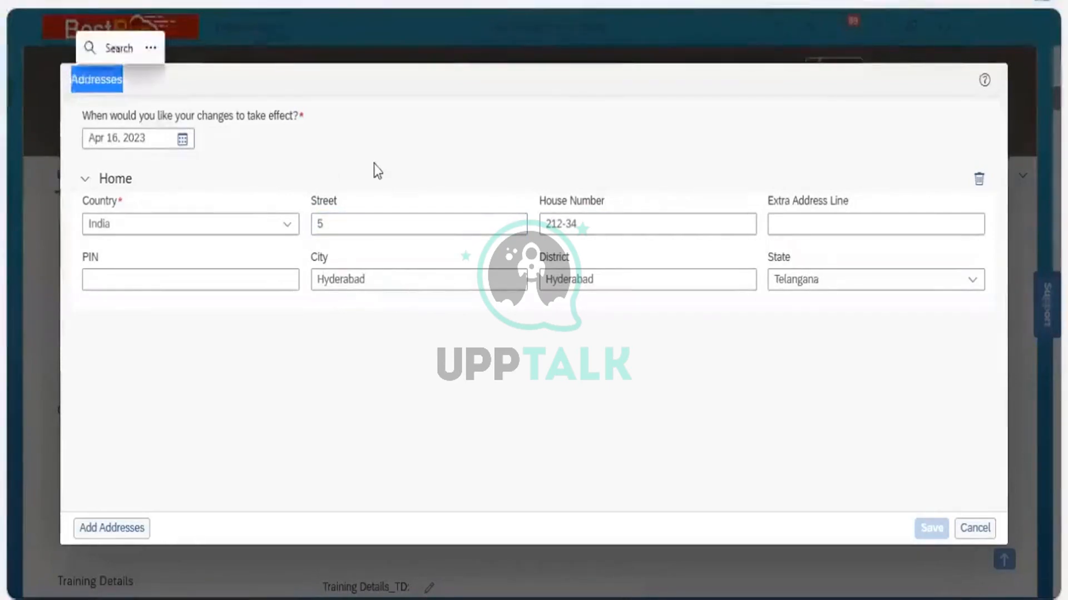
left_click(359, 100)
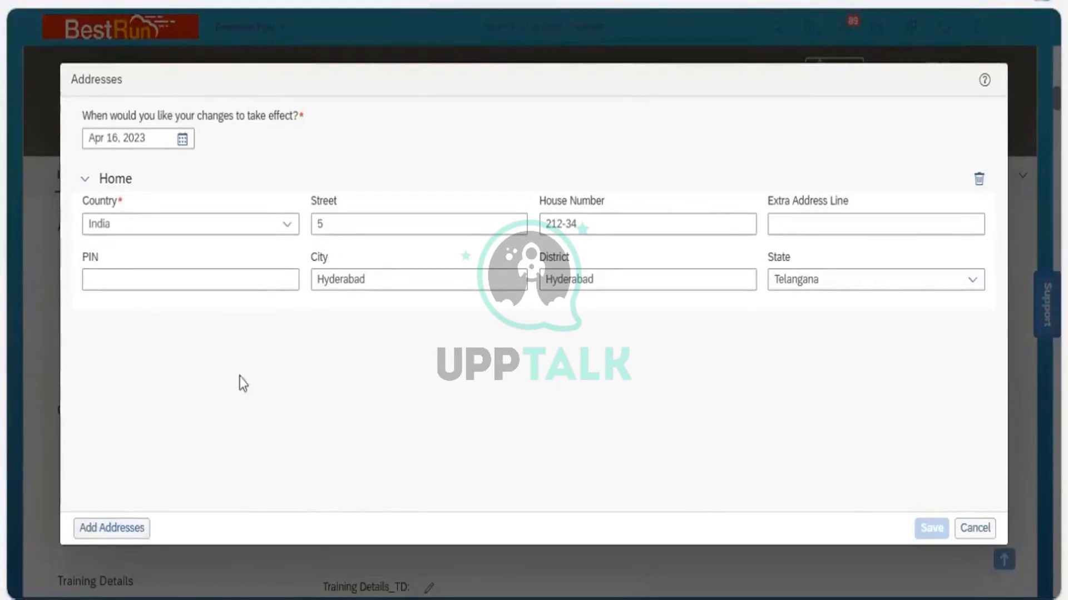
Return to the Business Unit definition and open its Effective Dating options again
left_click(132, 529)
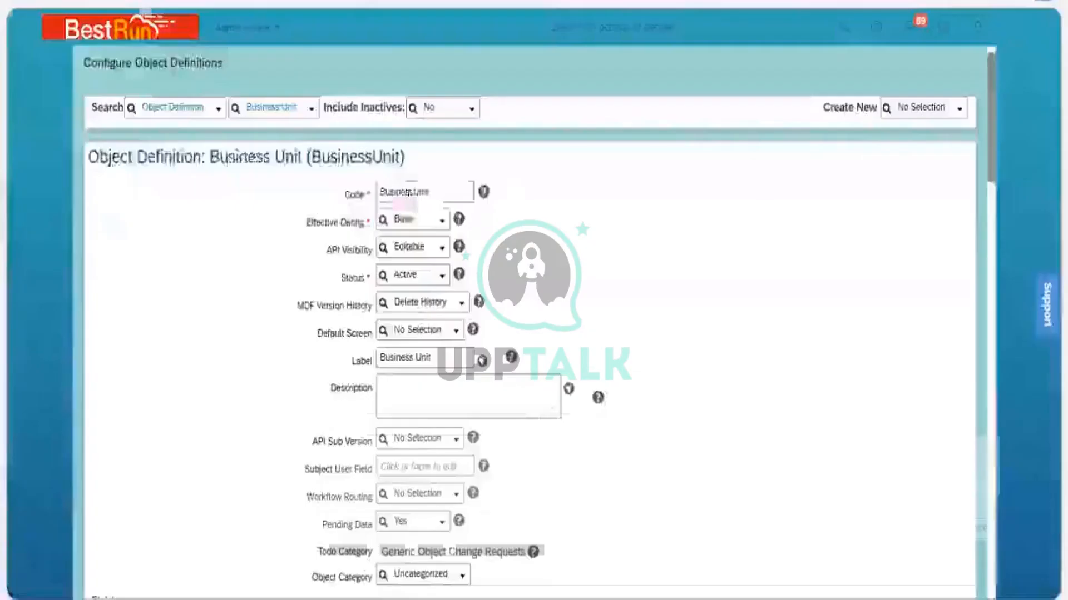
left_click(442, 222)
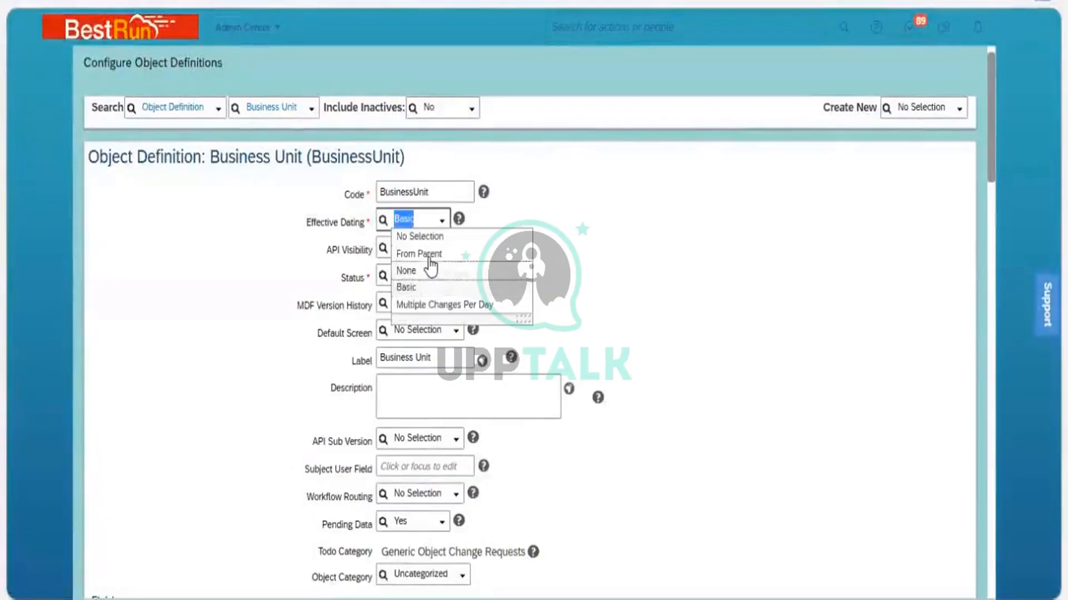
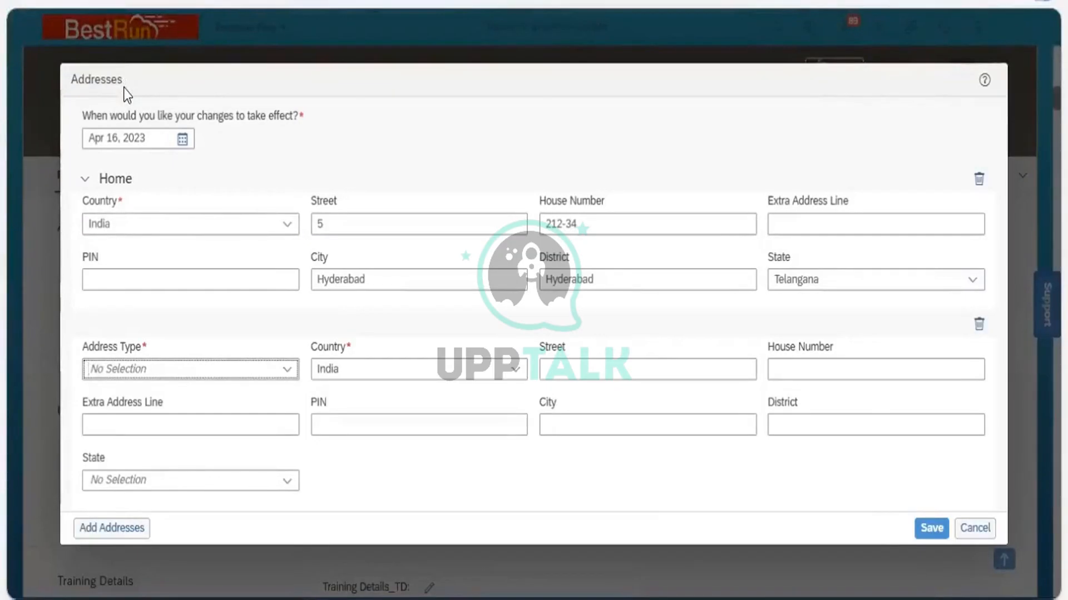
Cancel the address edit without saving and return to the employee's profile
left_click(981, 528)
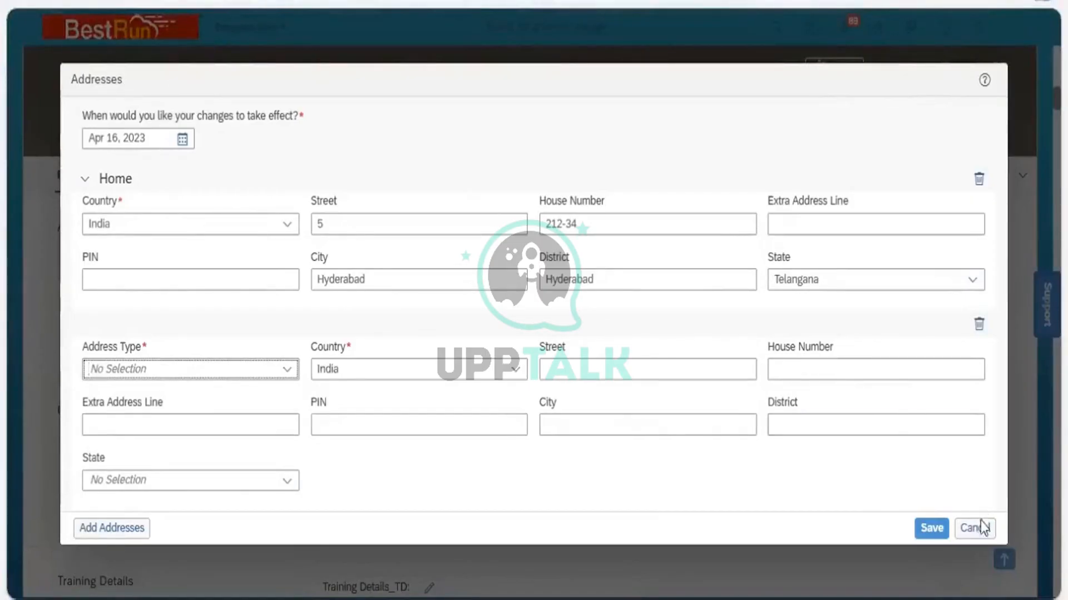
left_click(583, 341)
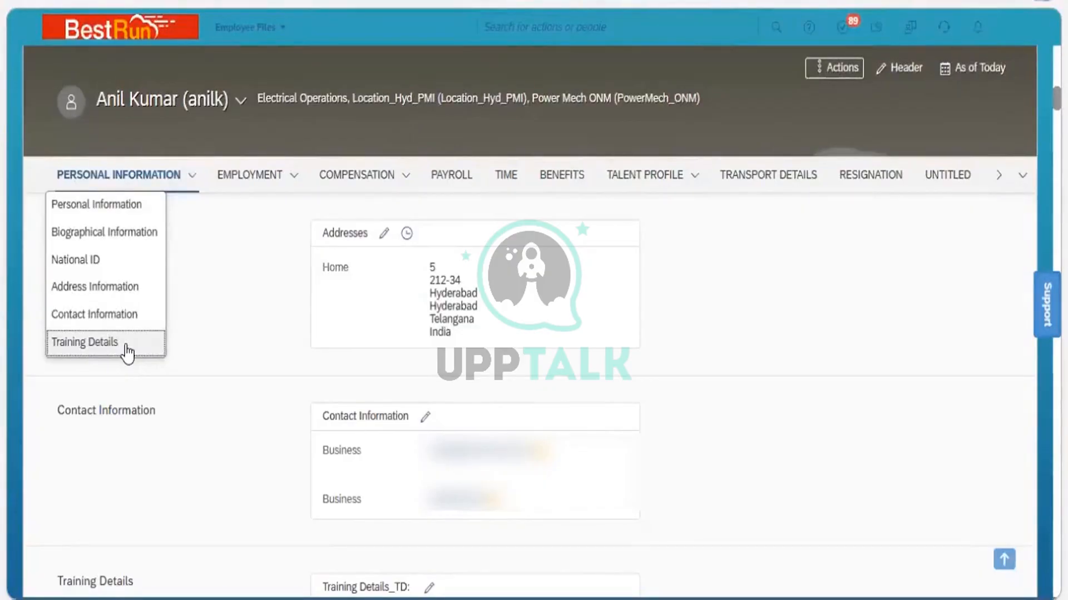
key("Up")
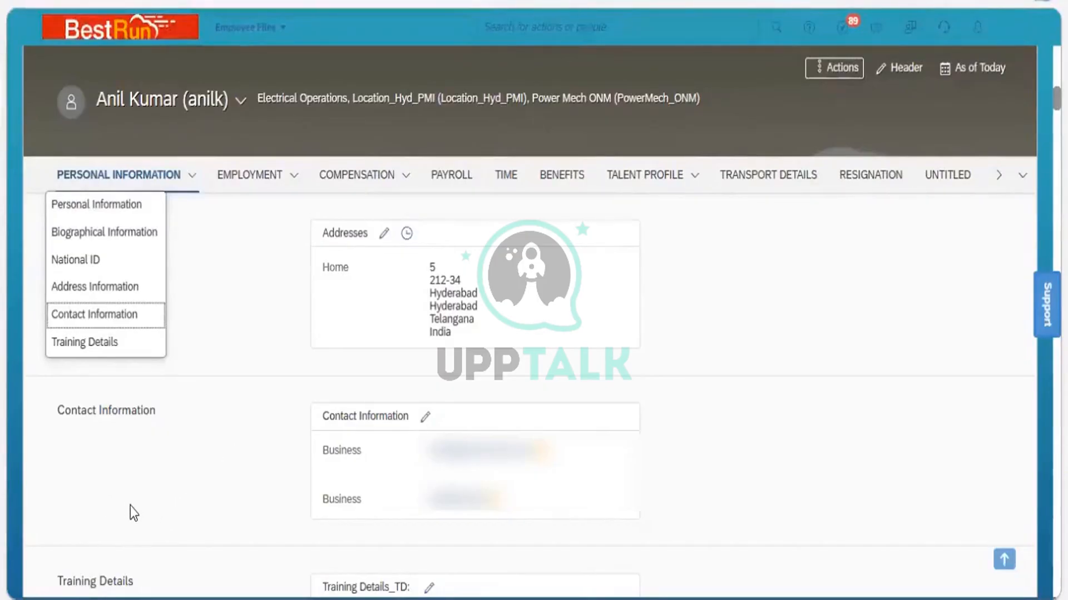
left_click(162, 506)
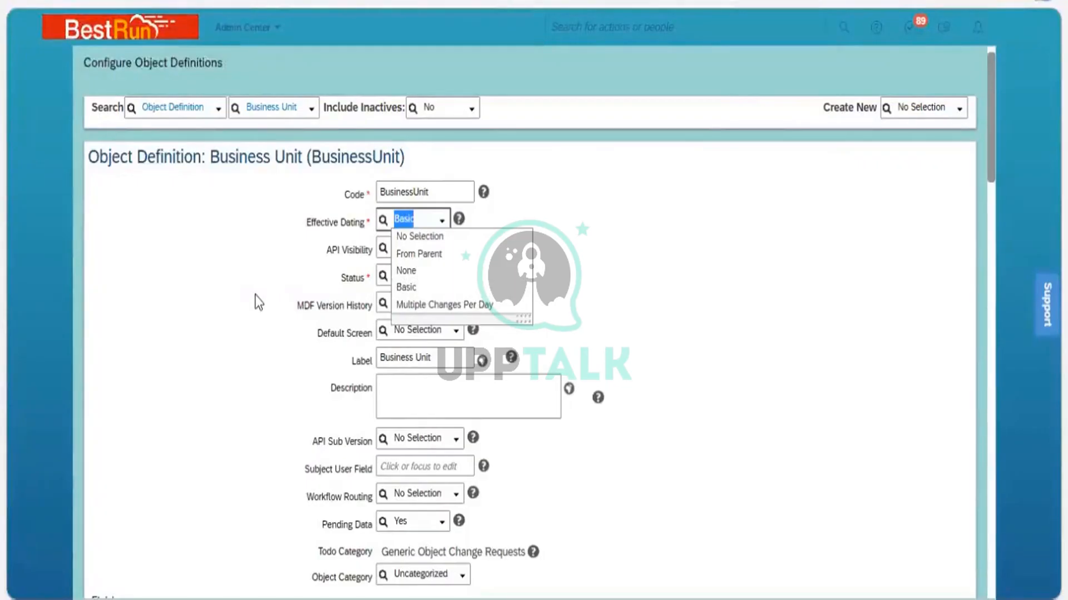
Review the Effective Dating, API Visibility and MDF Version History options of the Business Unit definition
left_click(343, 235)
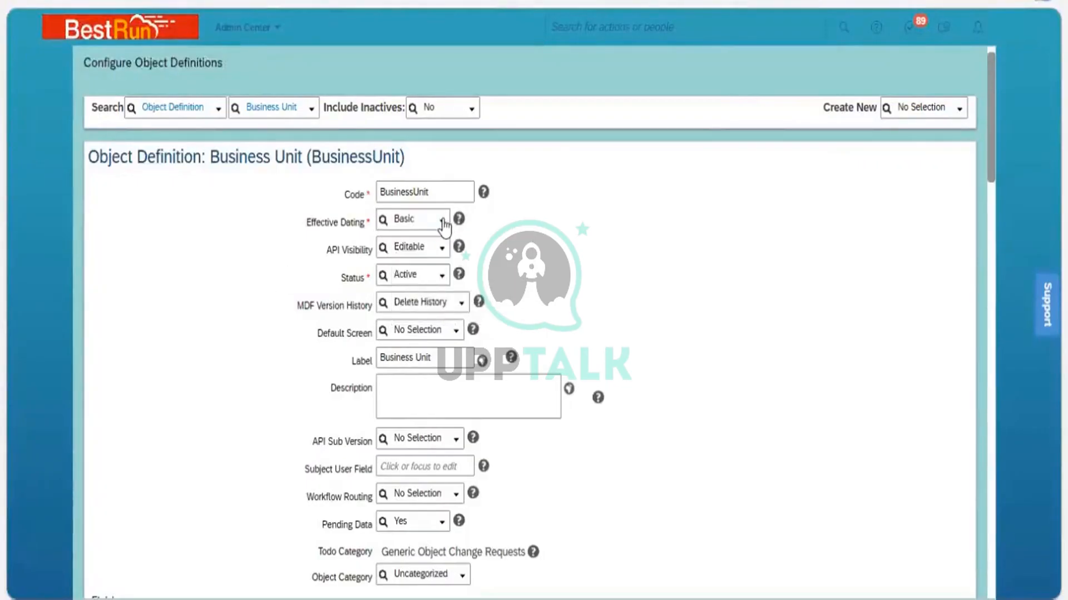
left_click(444, 226)
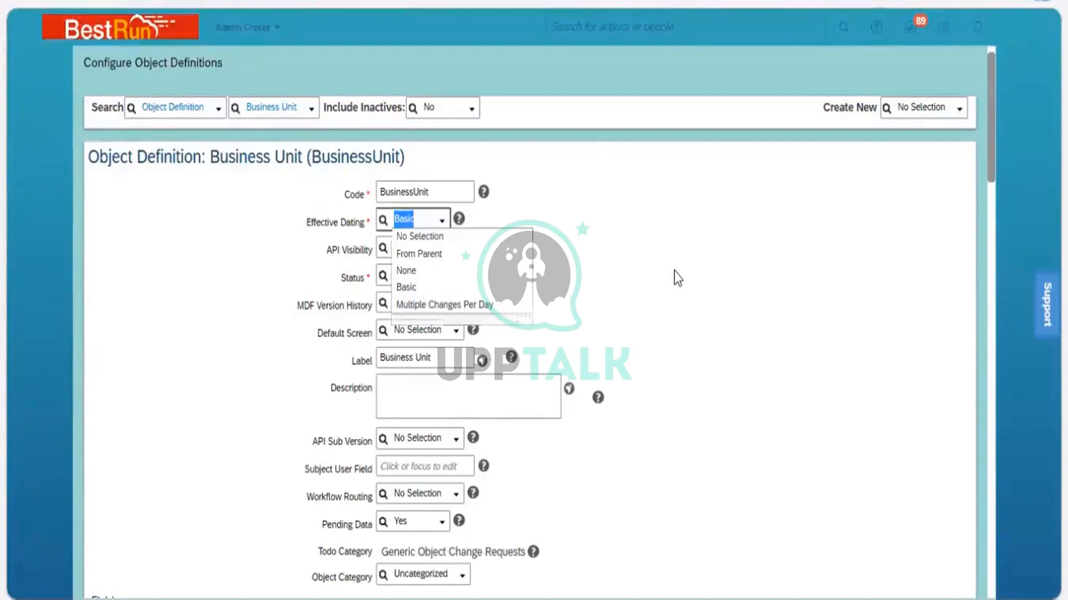
left_click(674, 272)
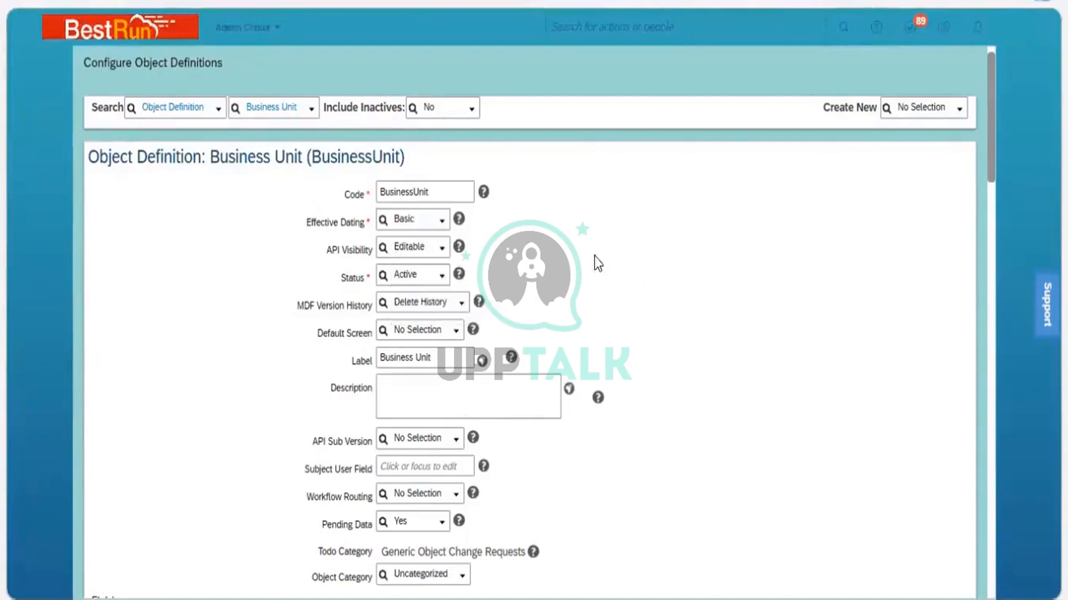
left_click(442, 253)
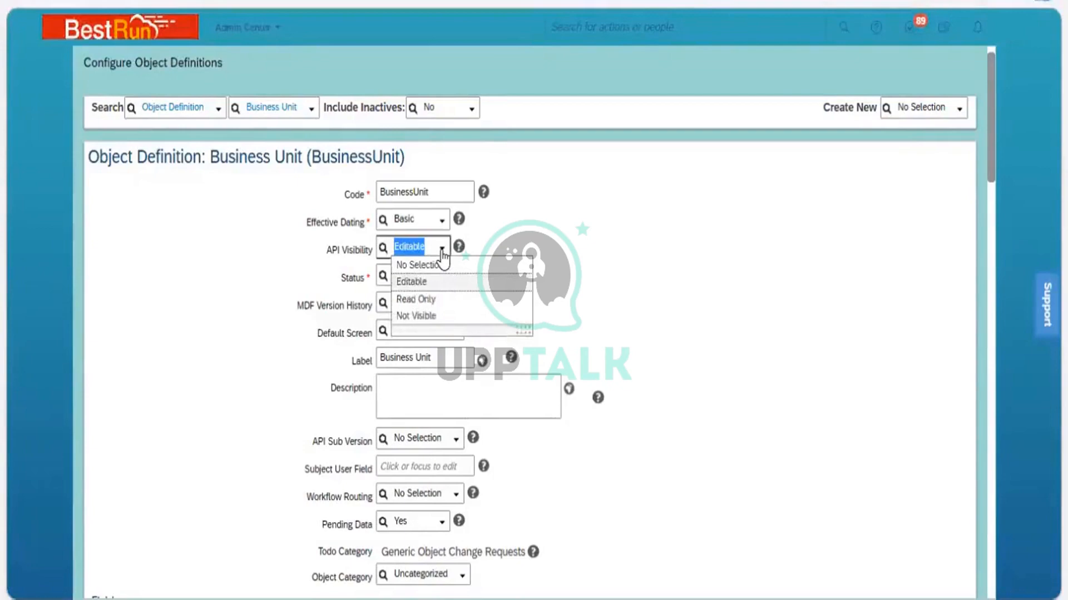
left_click(352, 262)
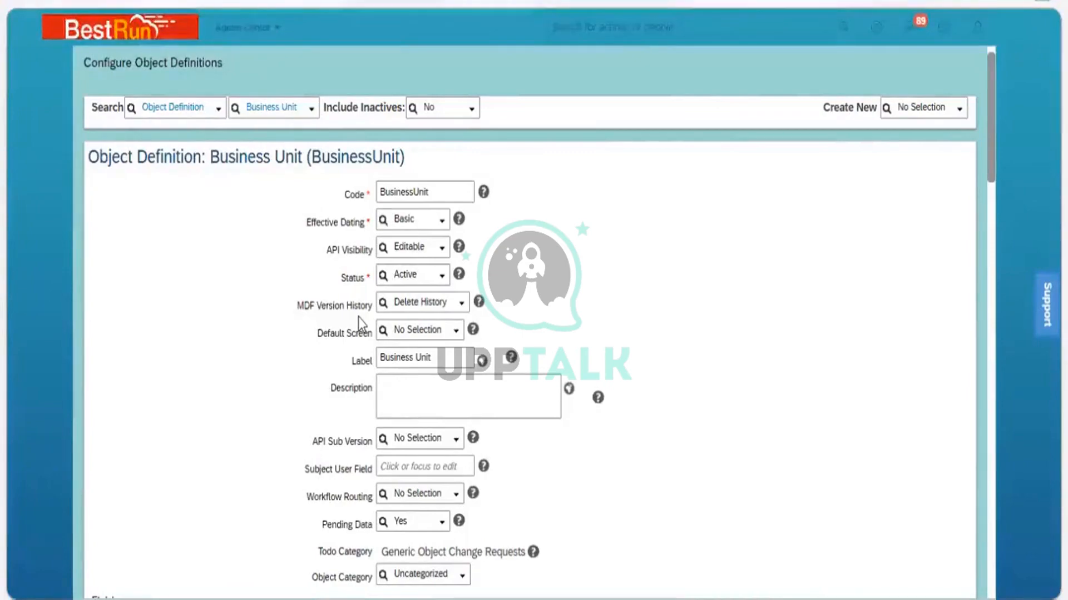
left_click(460, 309)
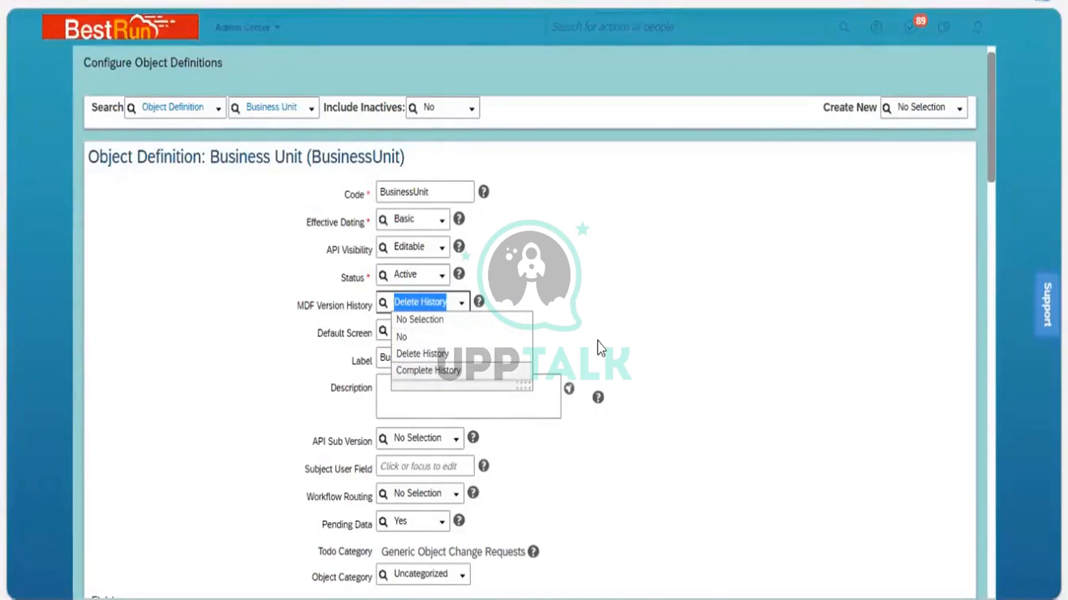
left_click(319, 332)
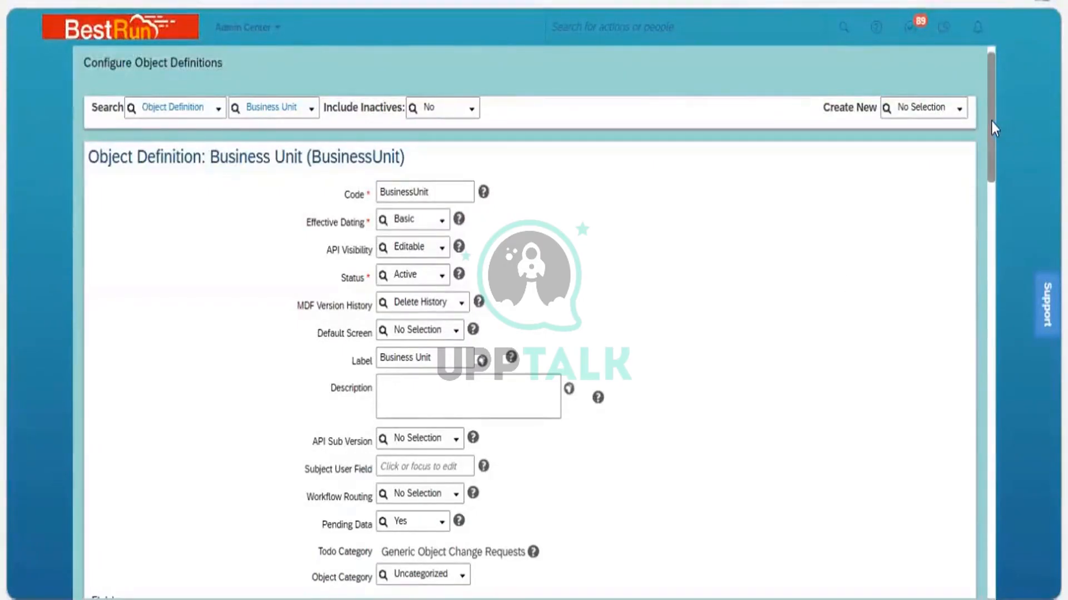
Review the Workflow Routing and Pending Data options of the Business Unit definition
left_click_drag(991, 121, 1000, 163)
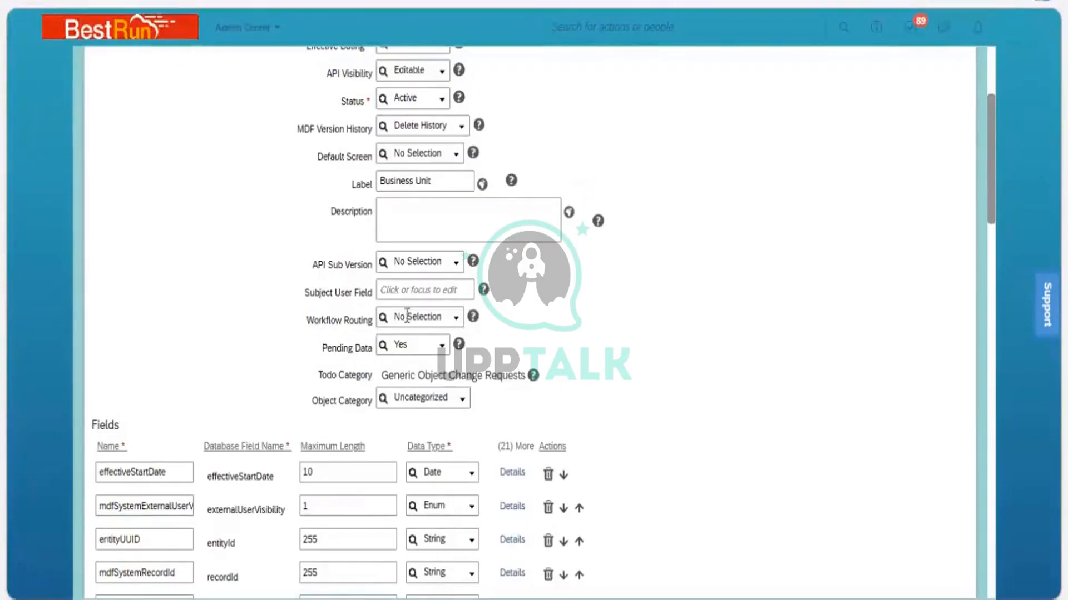
left_click(458, 322)
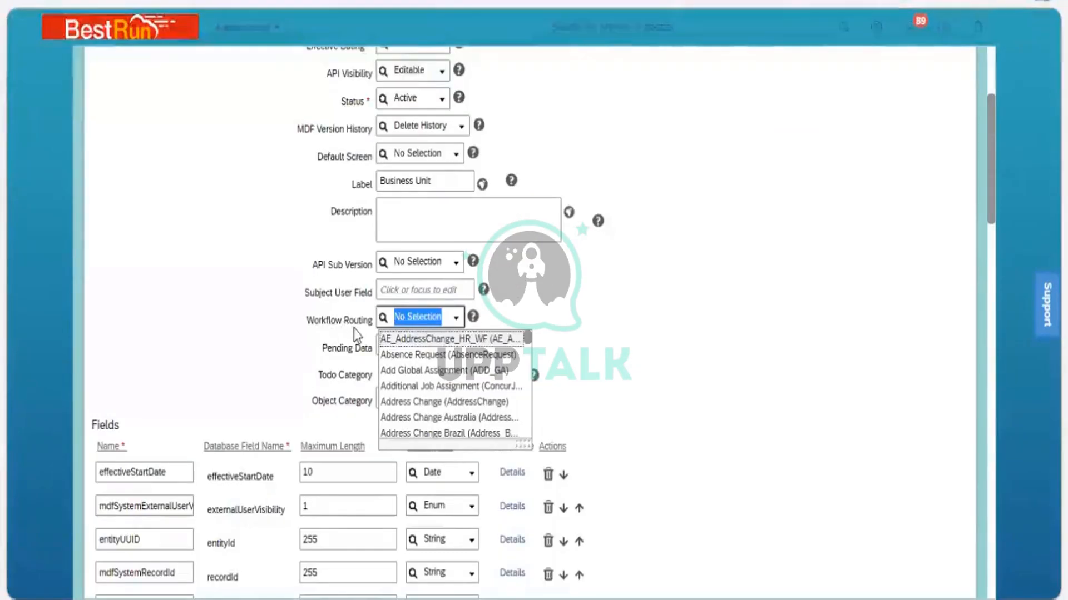
left_click(354, 330)
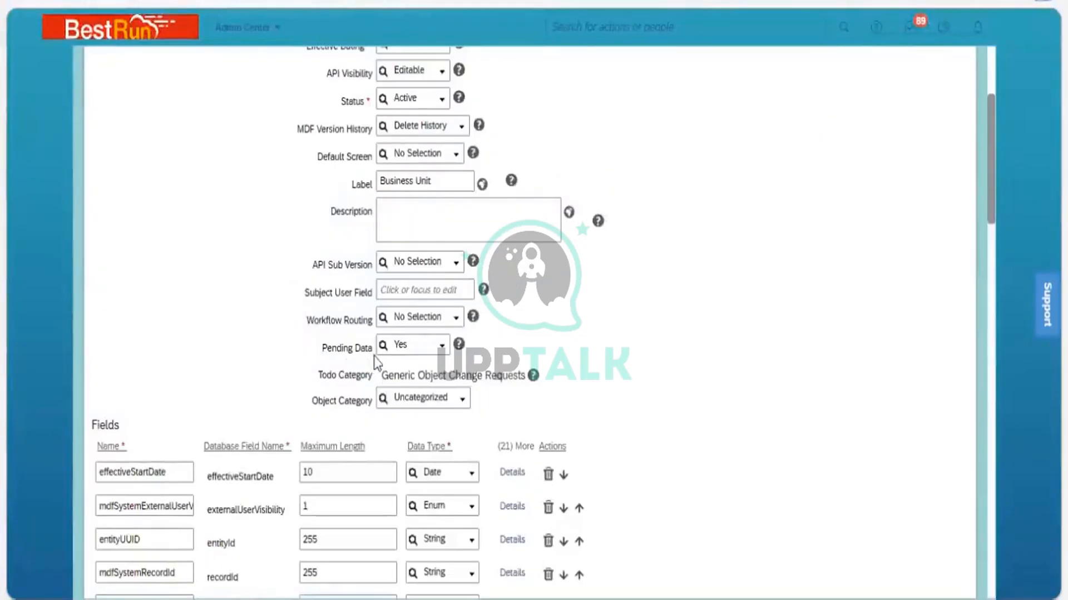
left_click(443, 347)
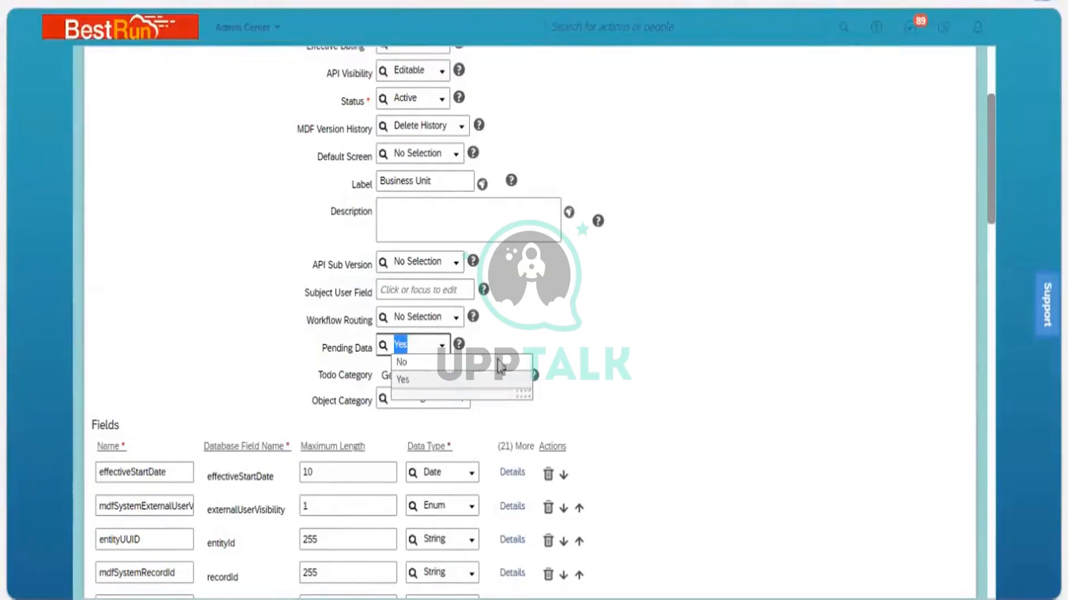
left_click(398, 357)
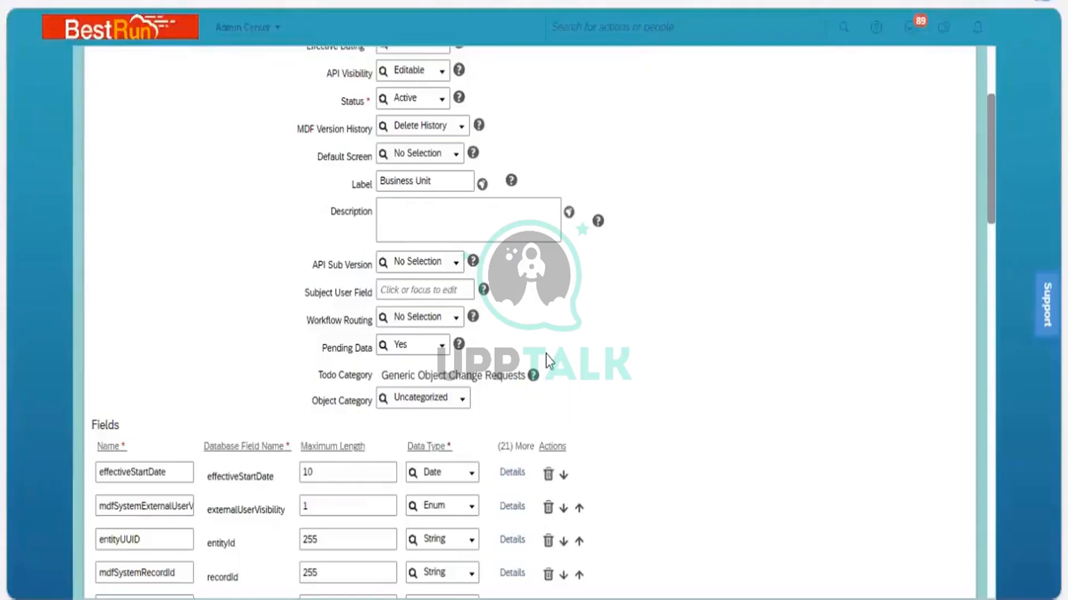
left_click(441, 350)
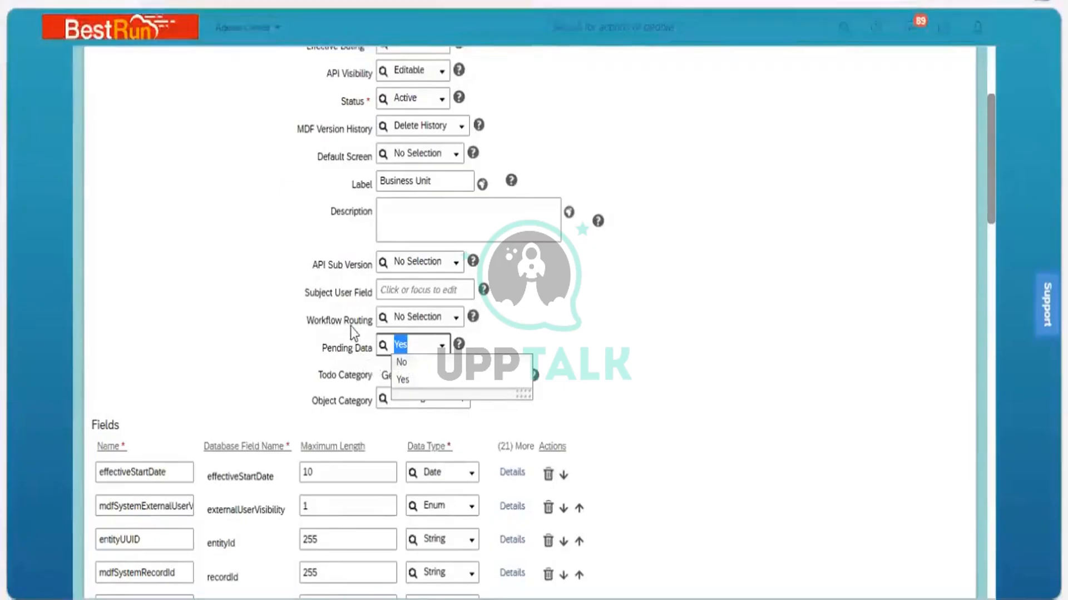
left_click(327, 359)
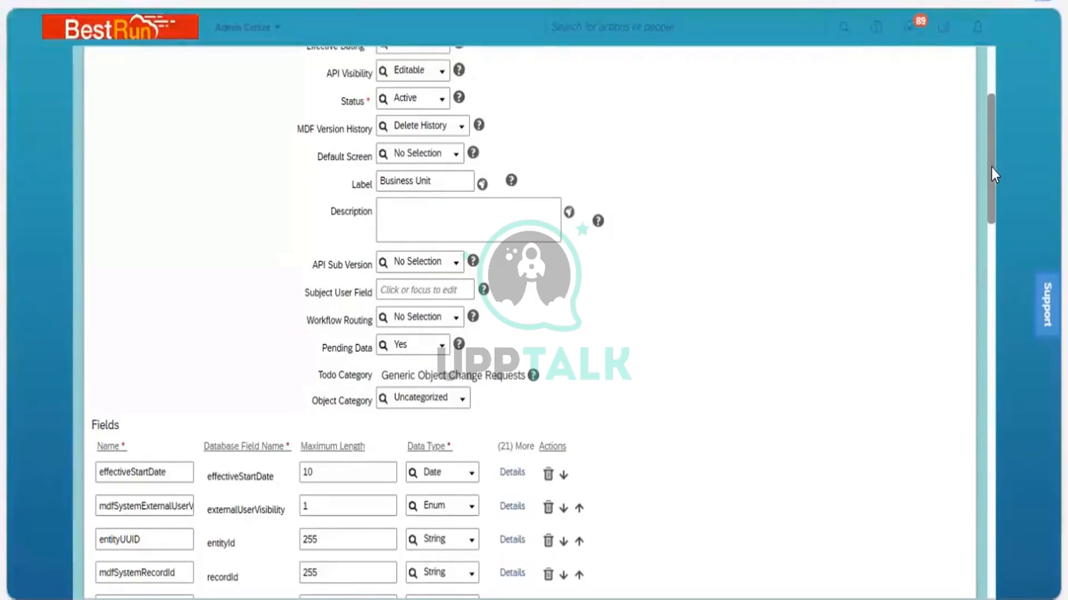
Examine the available data types for the effectiveStartDate field in the Fields list
left_click_drag(991, 177, 990, 203)
scroll(990, 203, "down", 1)
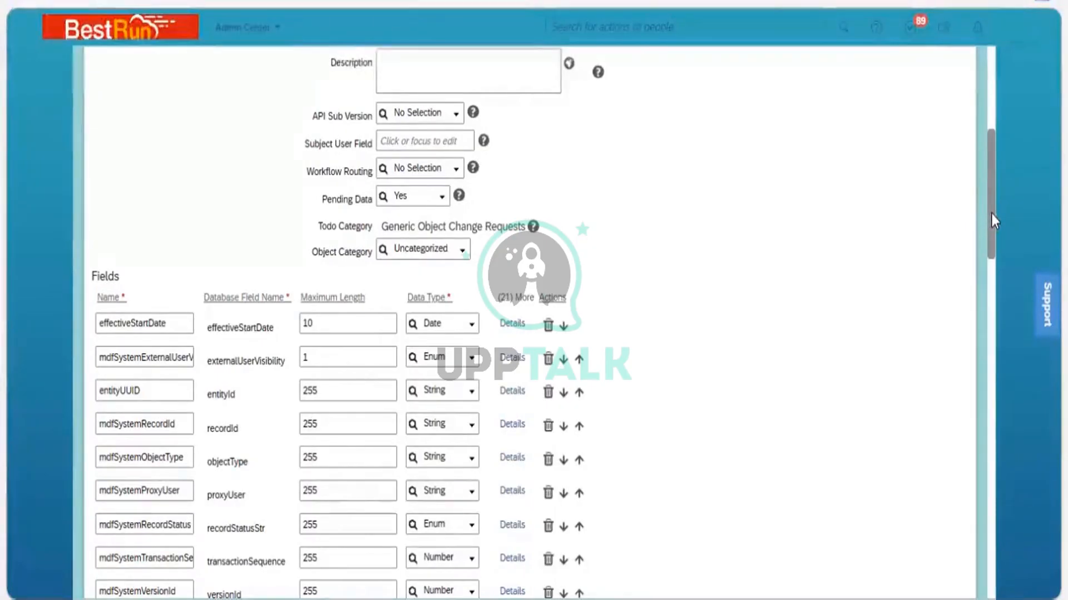
left_click_drag(991, 217, 995, 262)
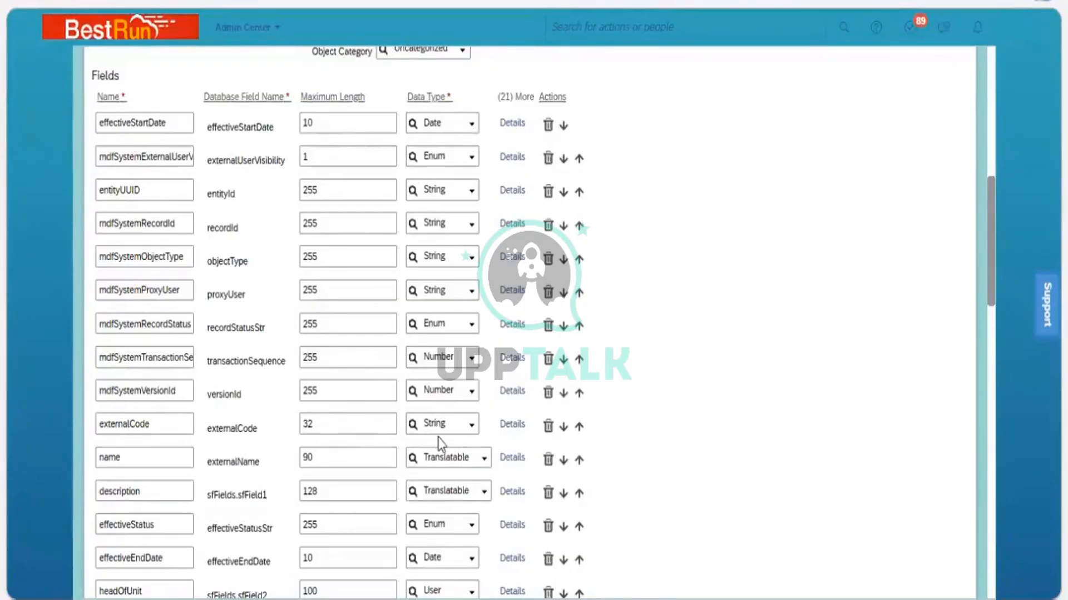
left_click(471, 131)
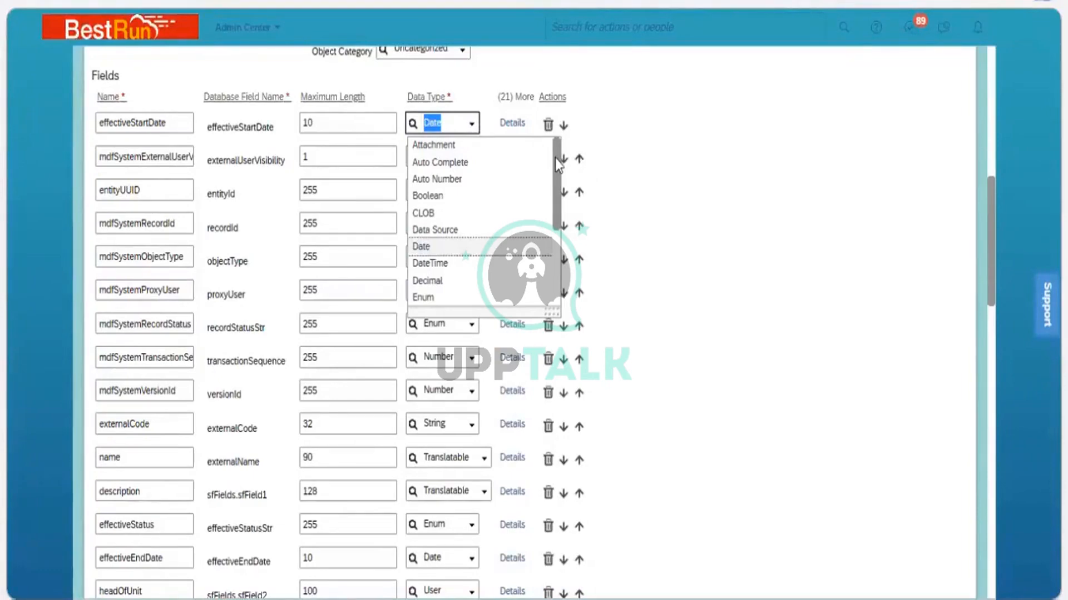
left_click_drag(552, 172, 550, 238)
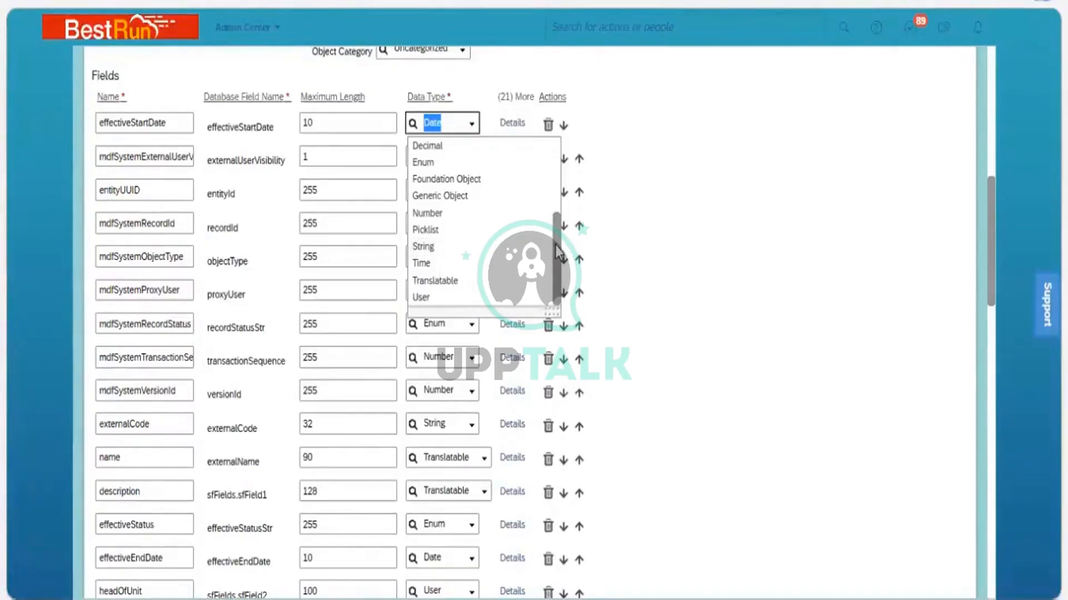
left_click_drag(555, 245, 557, 170)
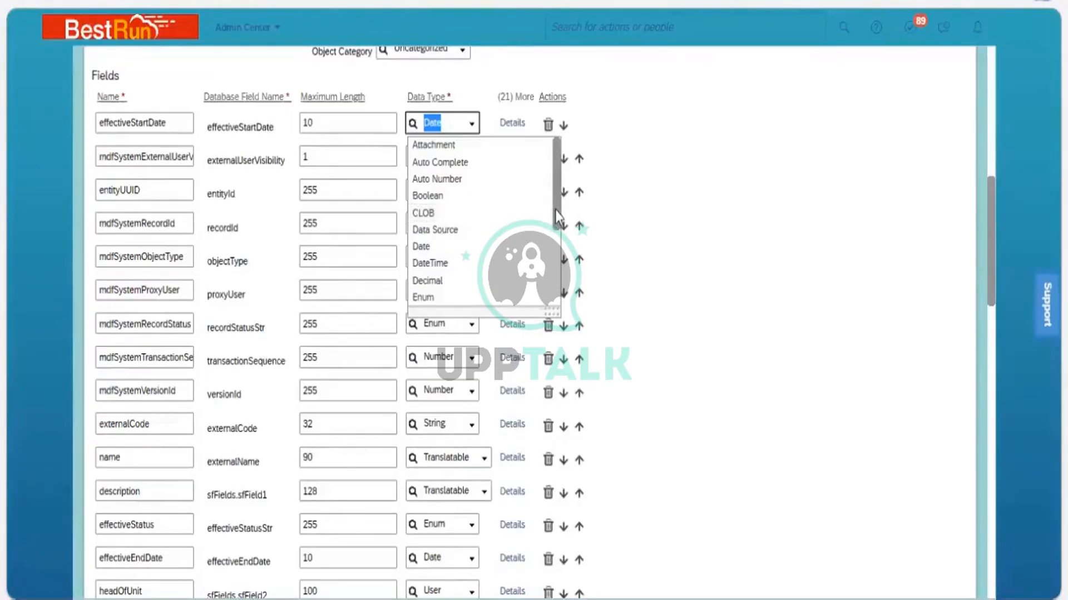
left_click_drag(556, 222, 557, 261)
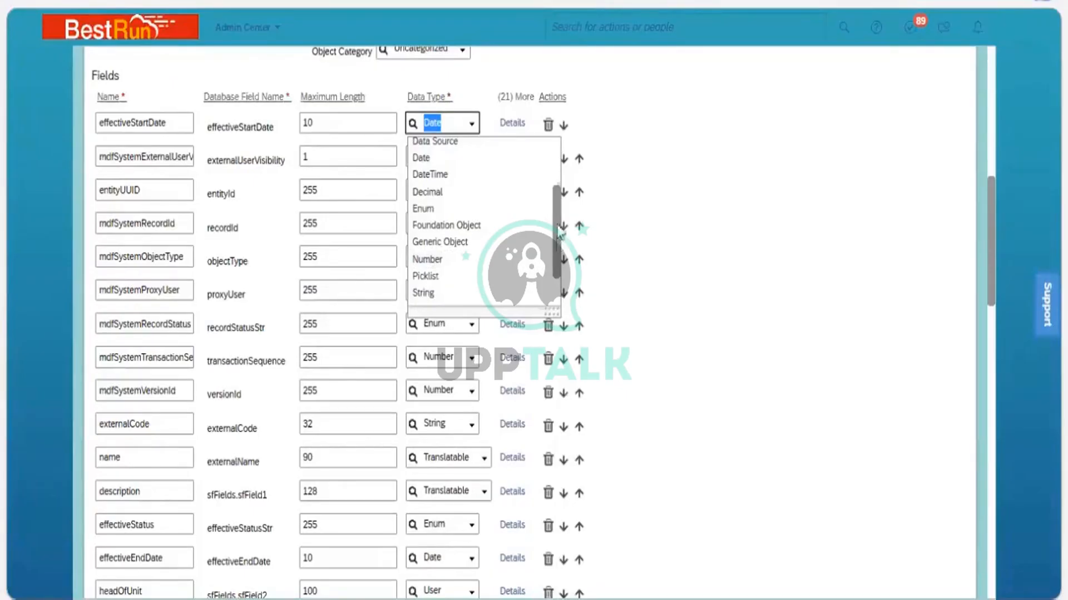
left_click_drag(559, 245, 558, 200)
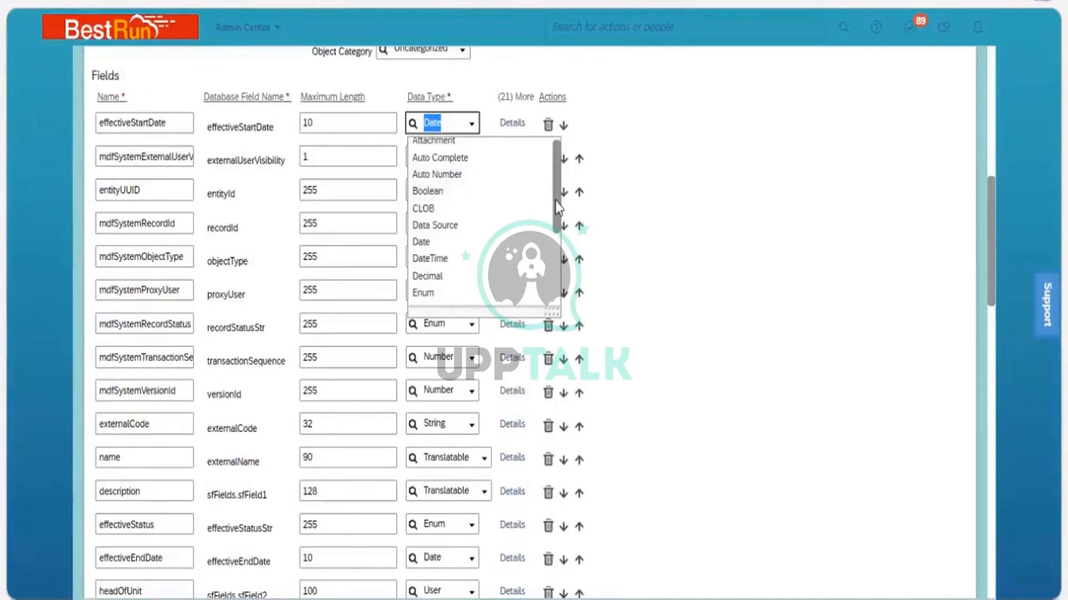
scroll(558, 209, "down", 3)
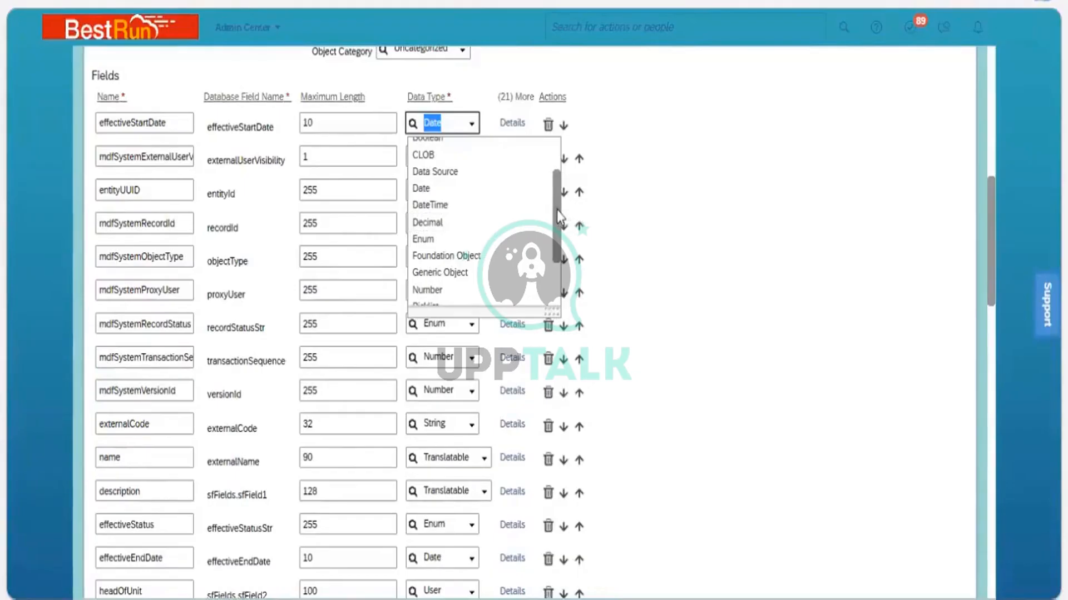
left_click_drag(559, 217, 562, 186)
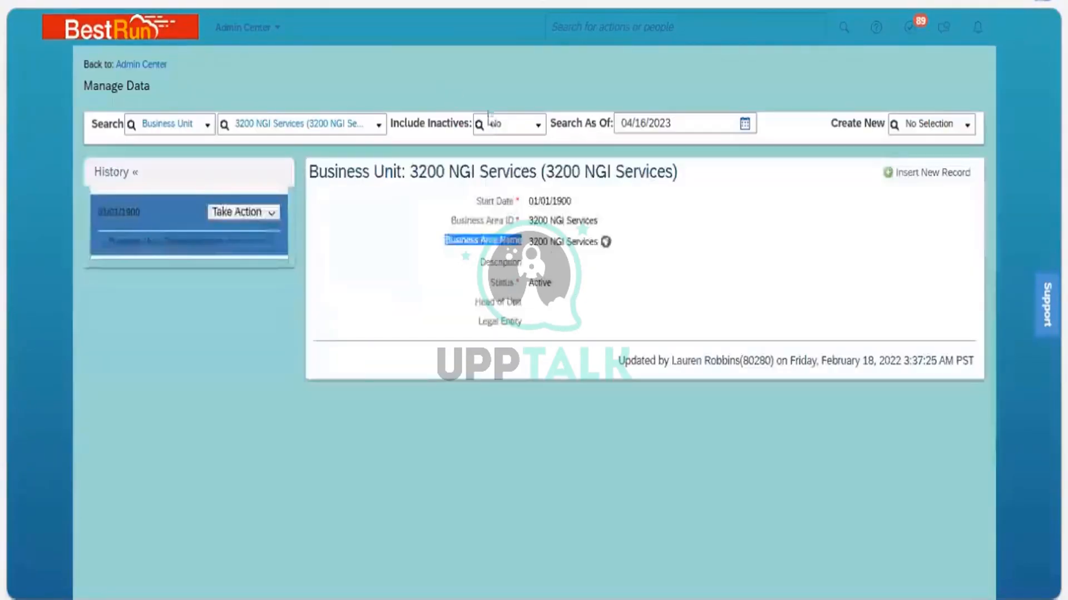
Open a correction of the 3200 NGI Services business unit record in Manage Data and its start date calendar
left_click(275, 212)
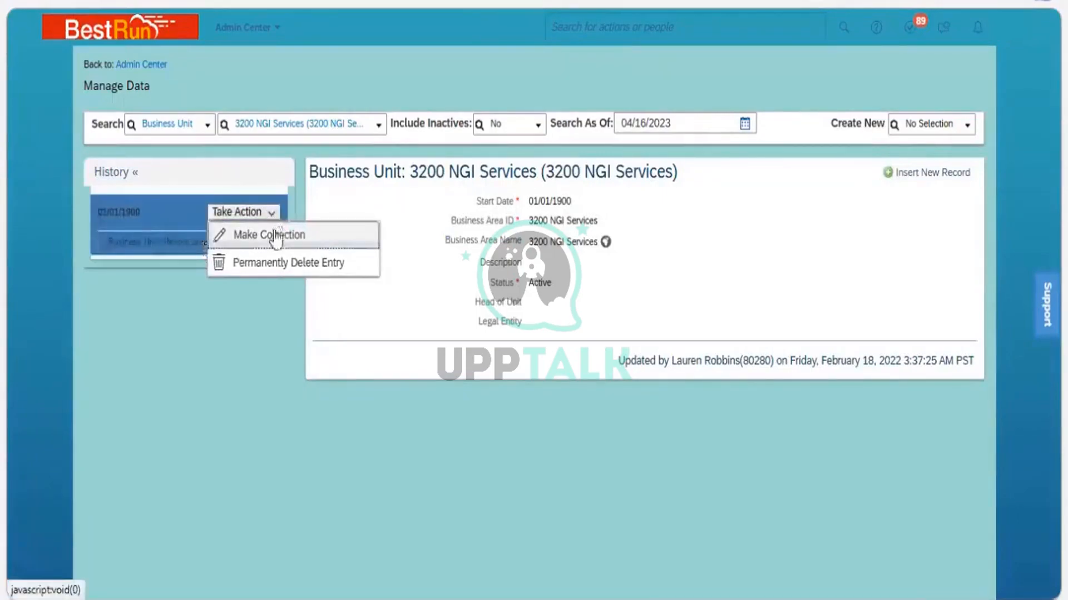
left_click(275, 236)
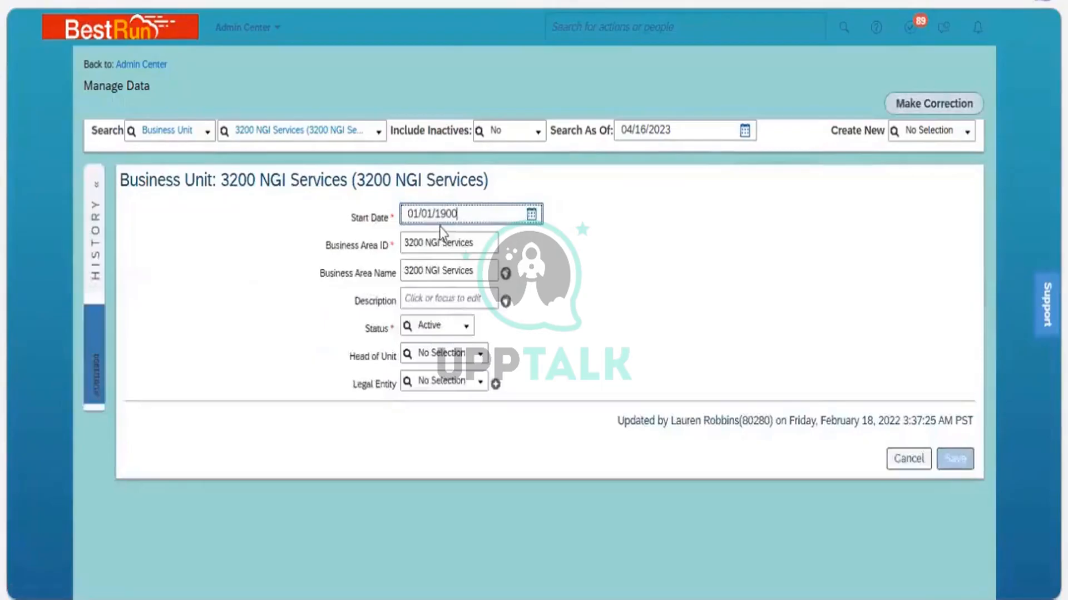
left_click(531, 216)
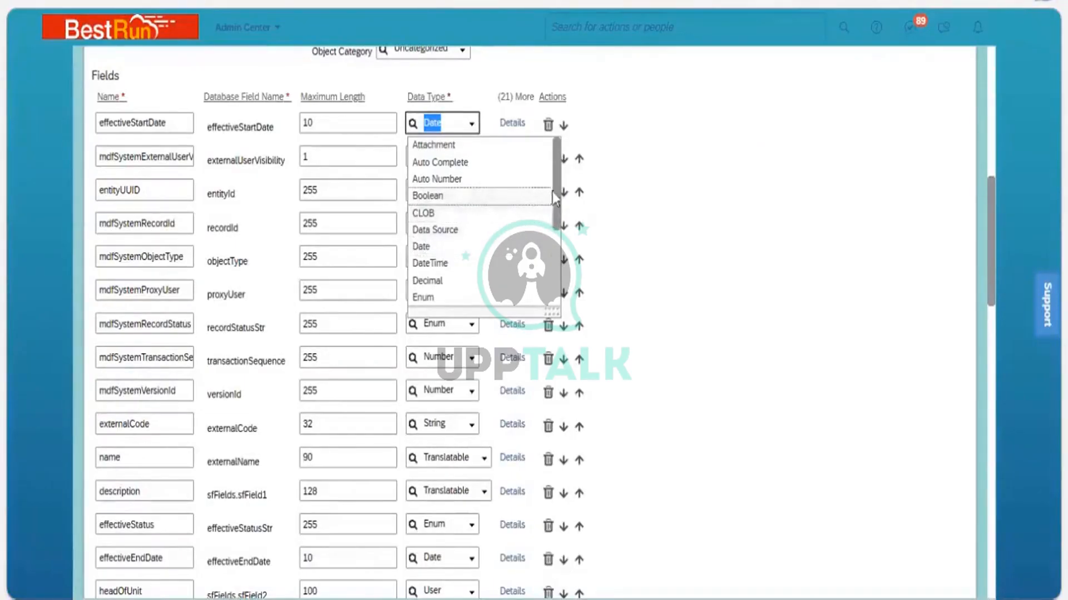
Examine the Head of Unit and Legal Entity options in the business unit correction form
left_click_drag(558, 195, 563, 266)
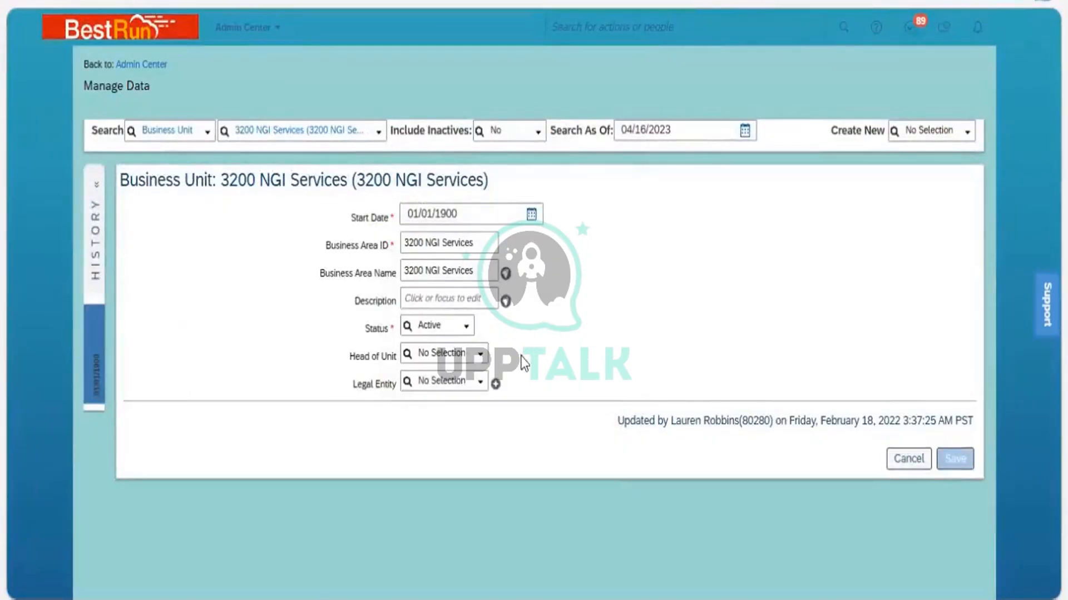
left_click(477, 360)
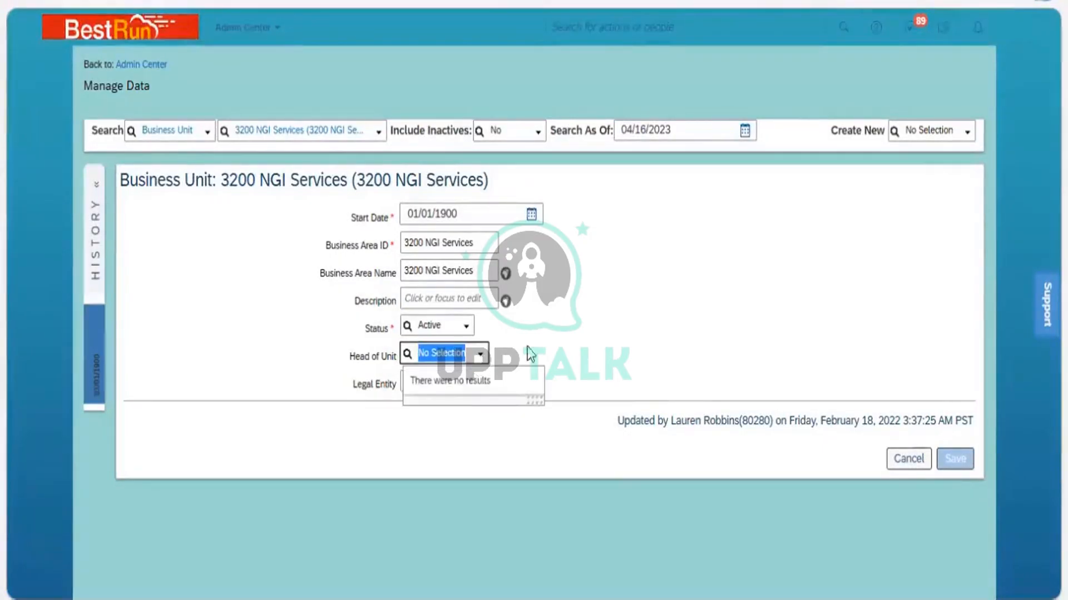
left_click(567, 361)
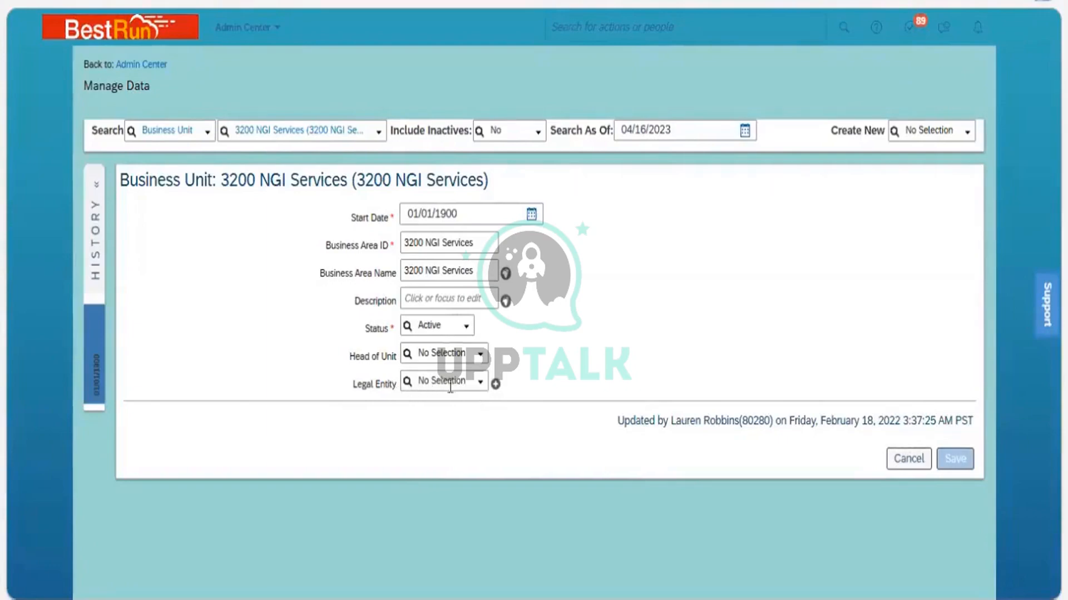
left_click(479, 384)
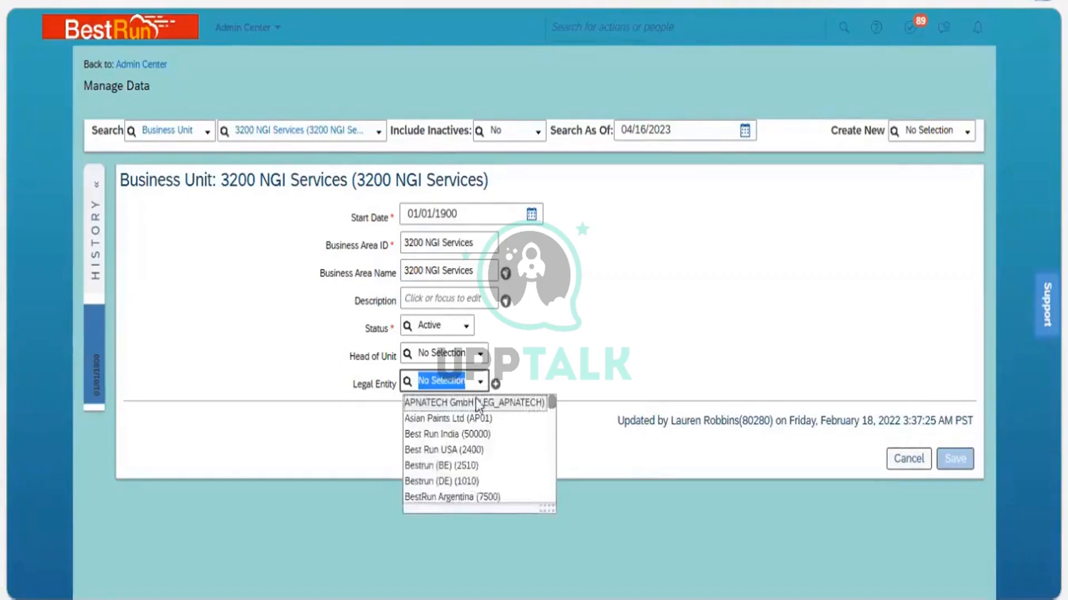
left_click(565, 359)
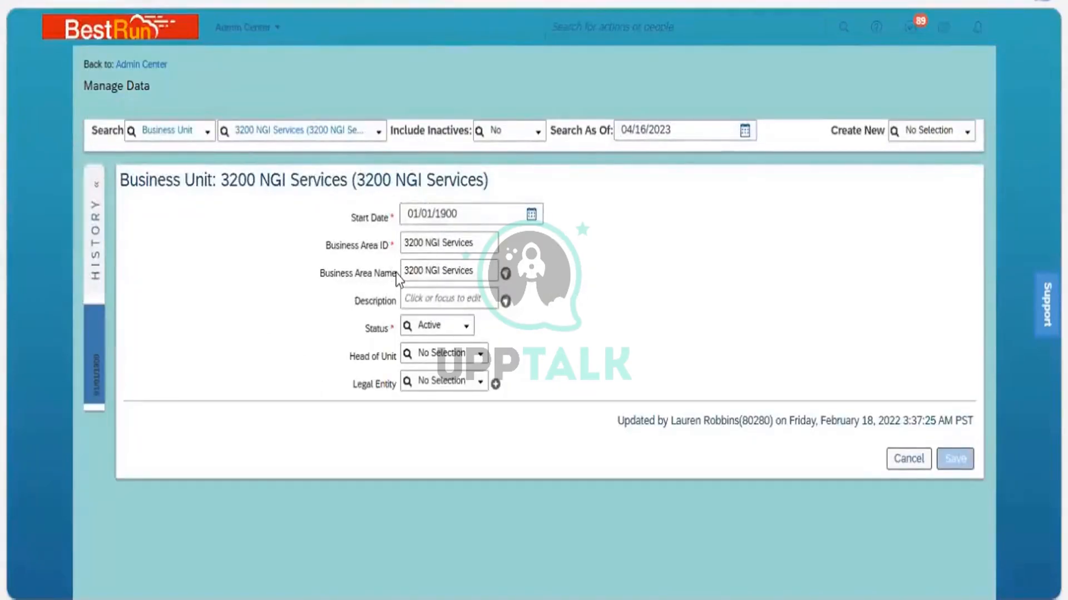
Open the translations of the Business Area Name field in the business unit correction form and close them
left_click_drag(398, 275, 318, 273)
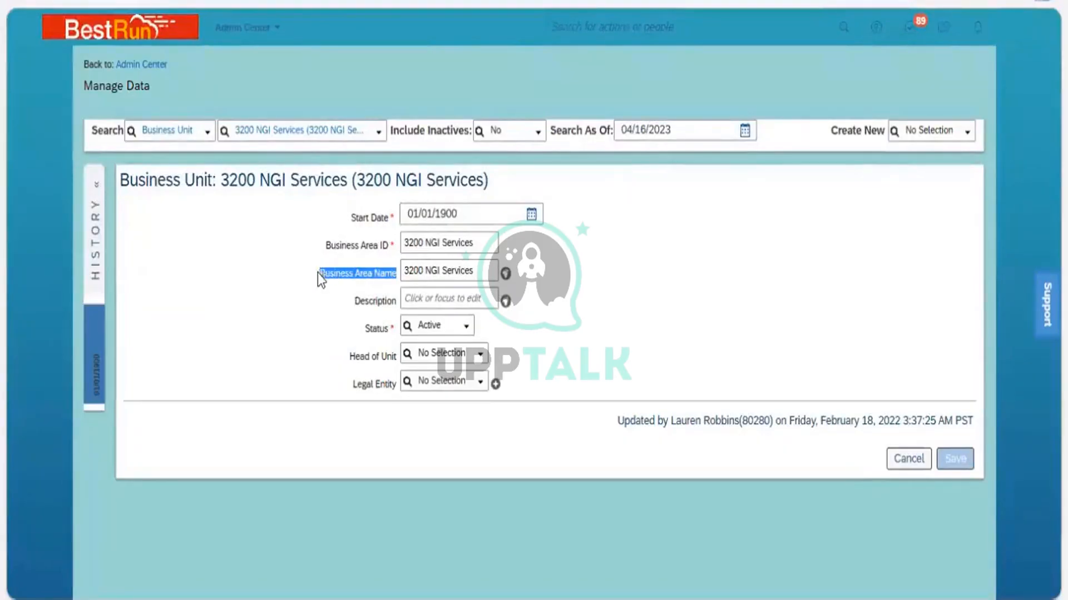
left_click(465, 272)
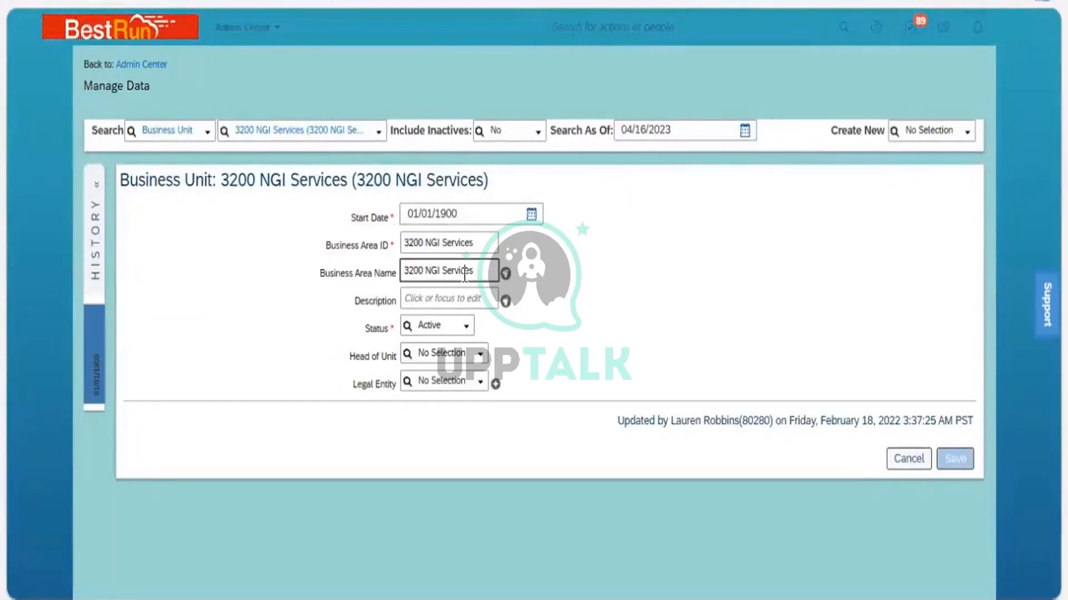
left_click(506, 274)
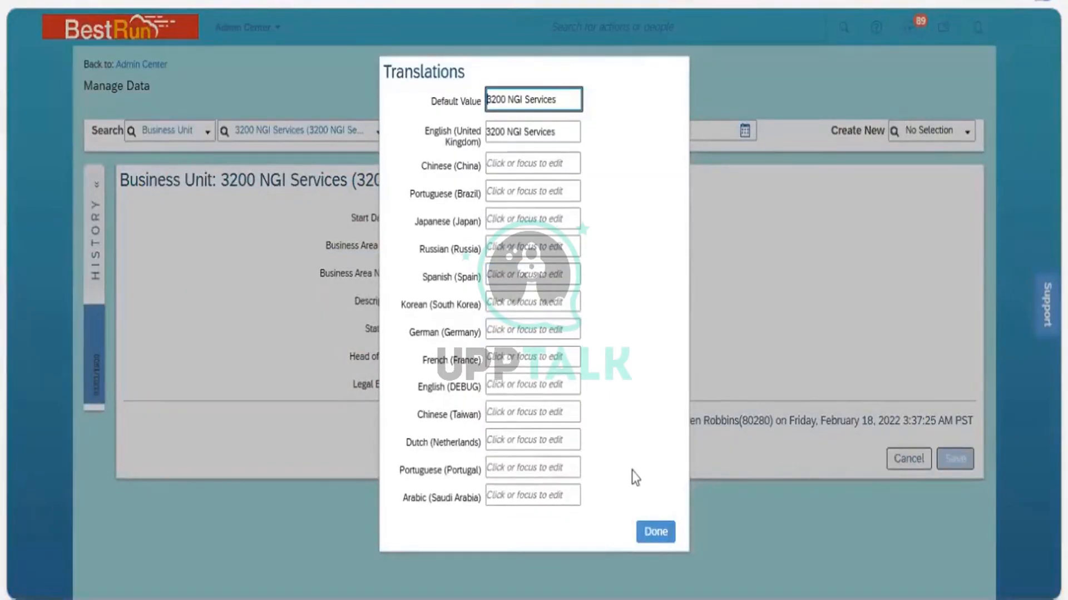
left_click(655, 532)
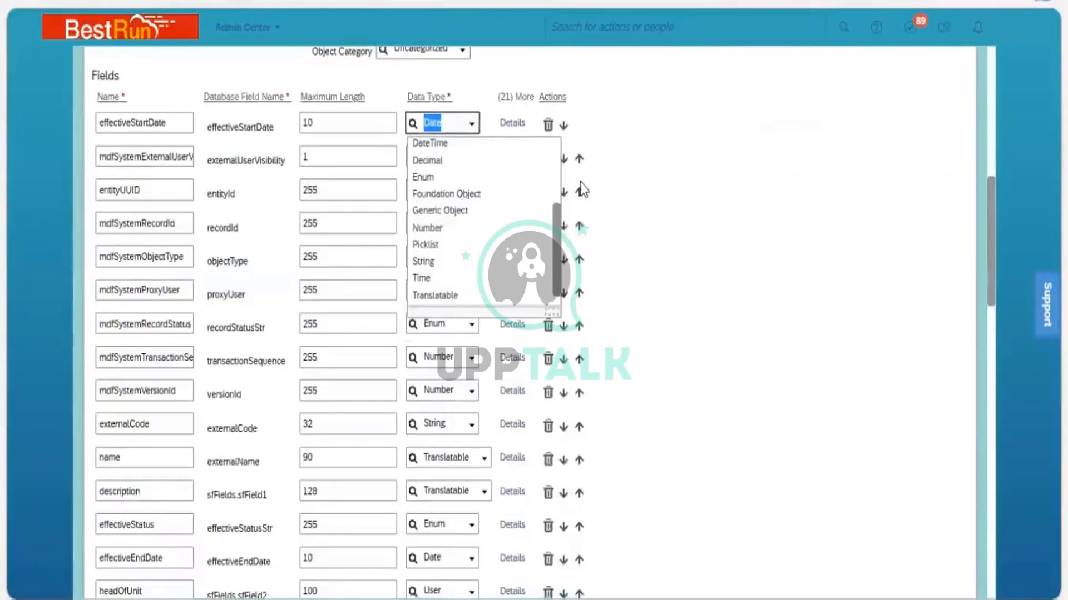
Reopen the effectiveStartDate data type list in the Business Unit object definition and scroll through its options
left_click(677, 238)
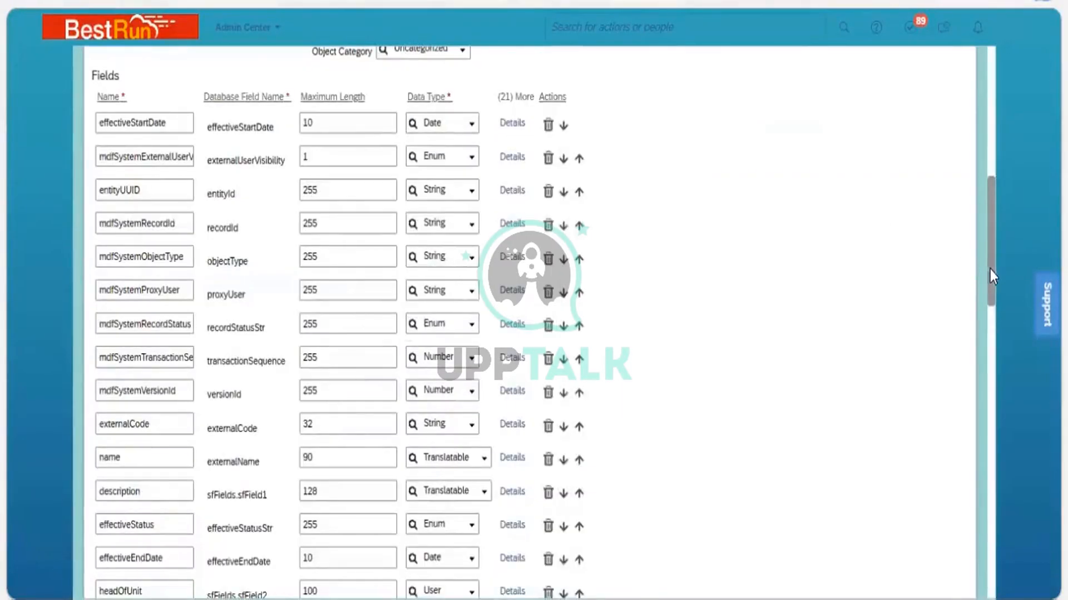
left_click_drag(991, 271, 989, 310)
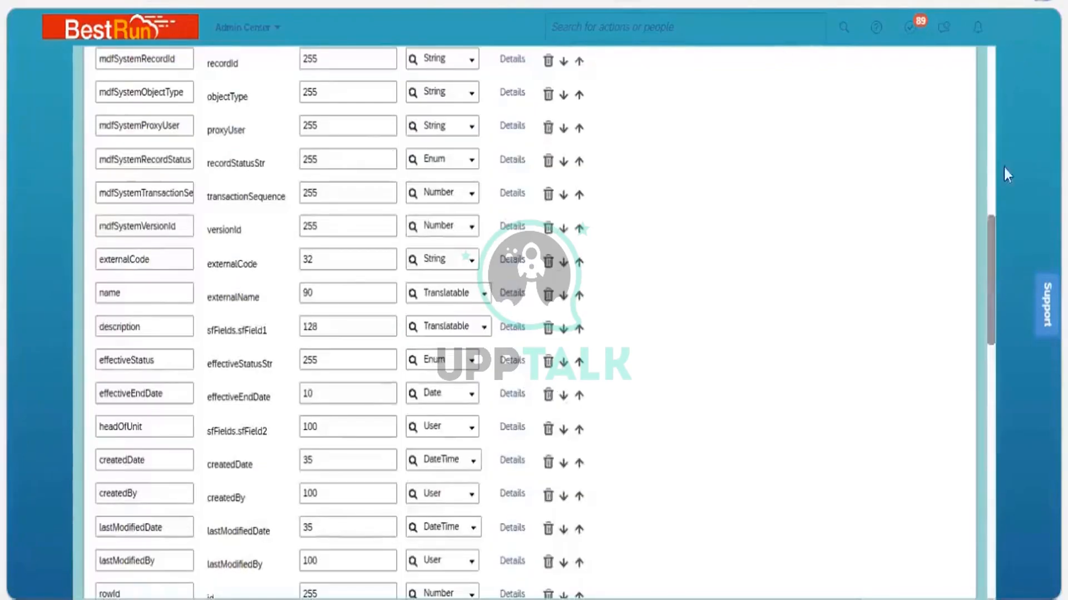
left_click_drag(989, 256, 989, 207)
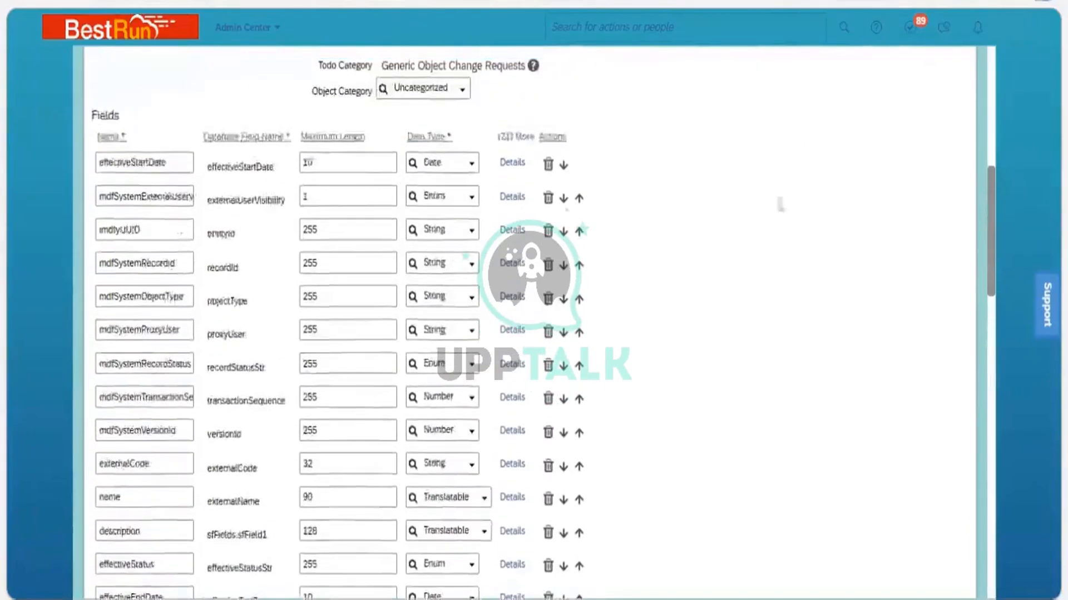
left_click(472, 170)
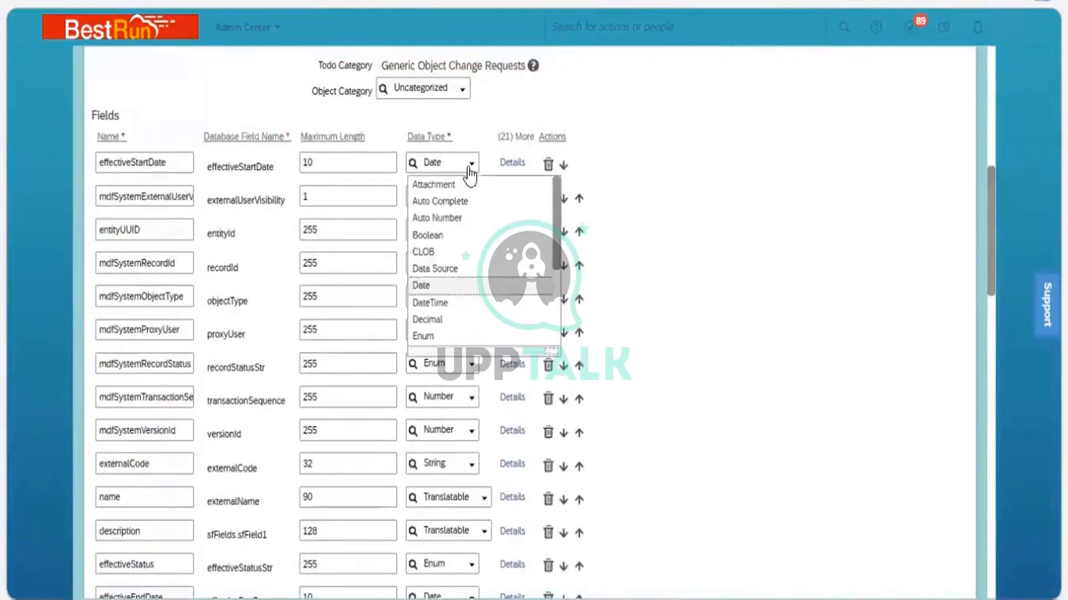
left_click(556, 306)
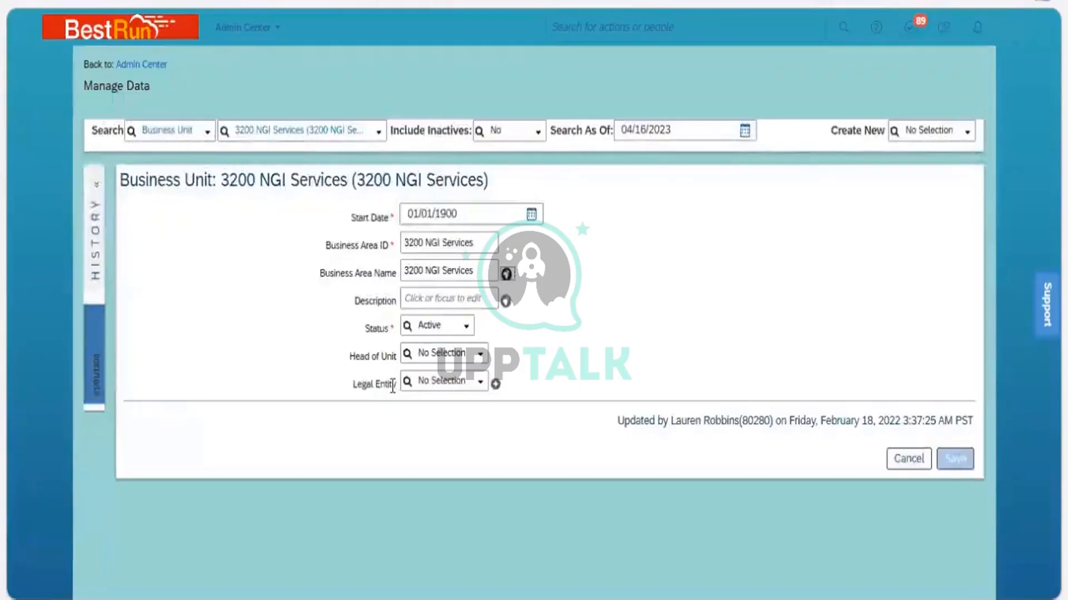
Open the Legal Entity list in the correction form and compare it with the associations in the object definition
left_click_drag(395, 386, 344, 383)
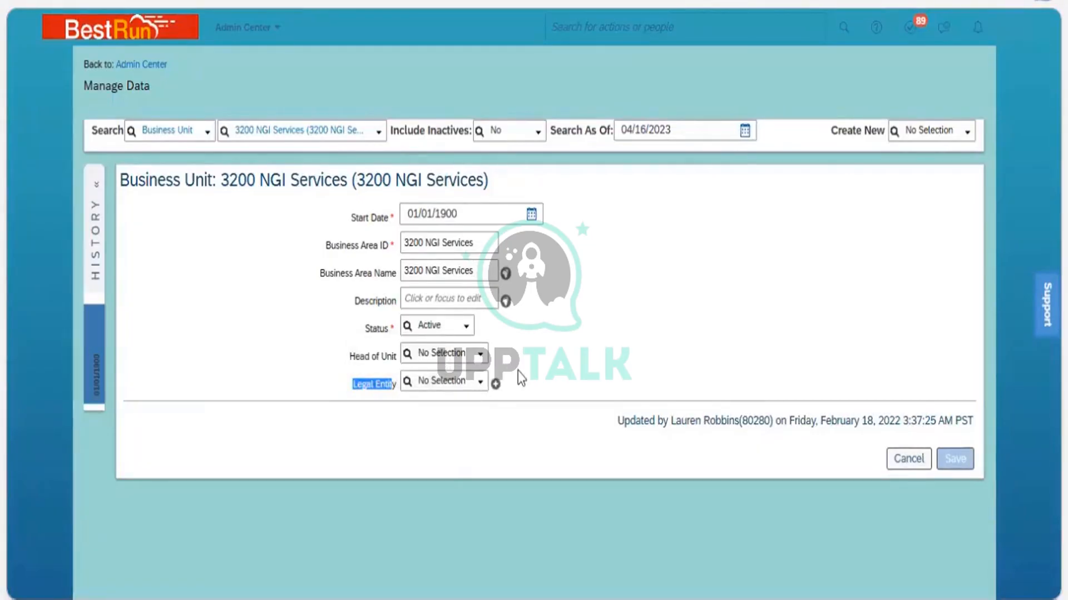
left_click(483, 388)
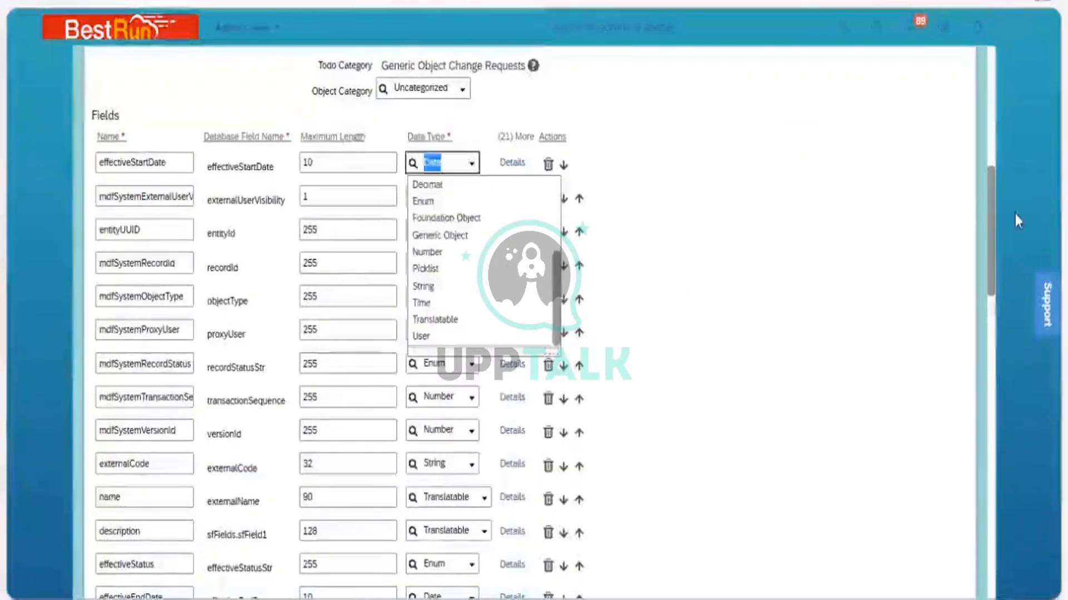
left_click(989, 210)
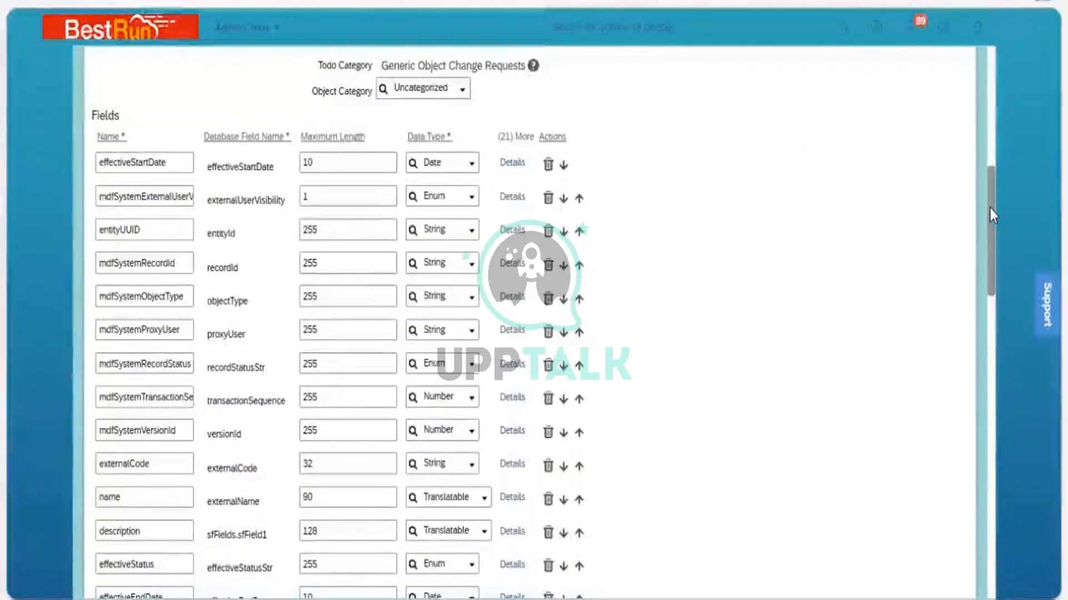
scroll(1008, 346, "down", 10)
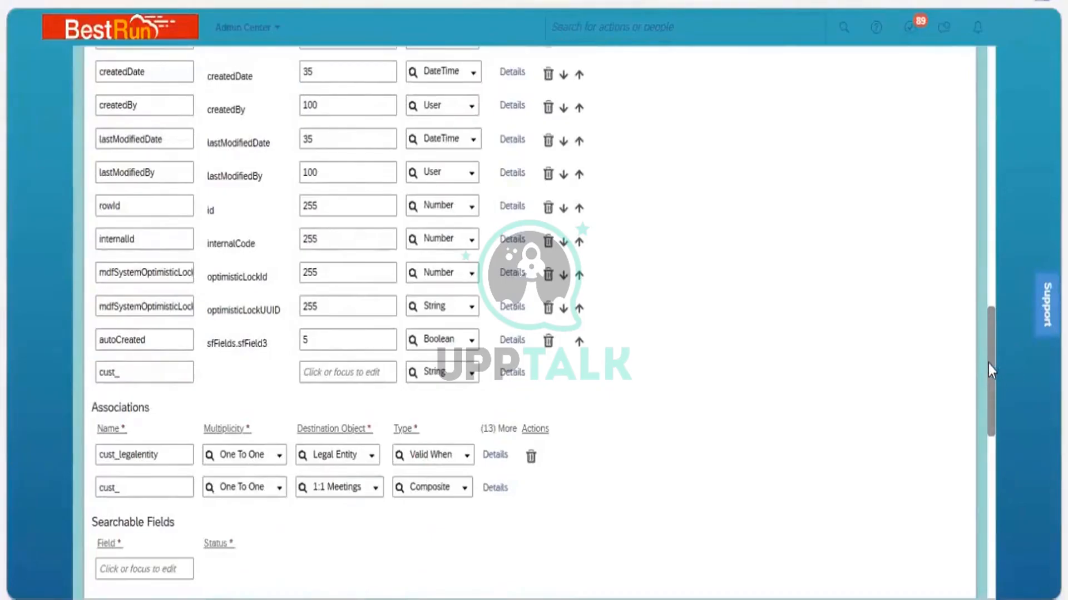
scroll(978, 285, "up", 10)
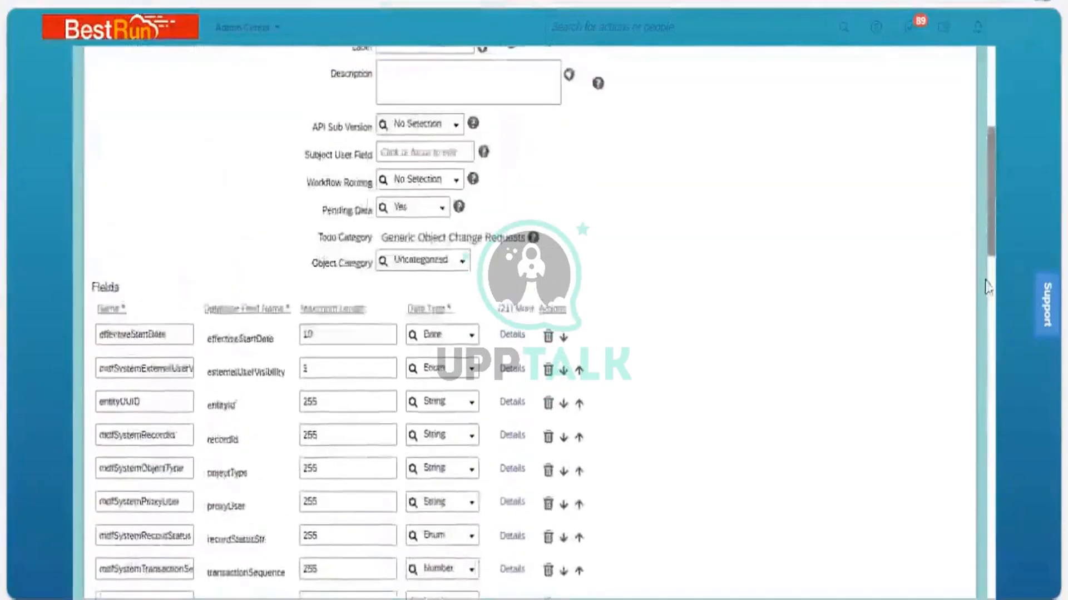
scroll(985, 287, "down", 8)
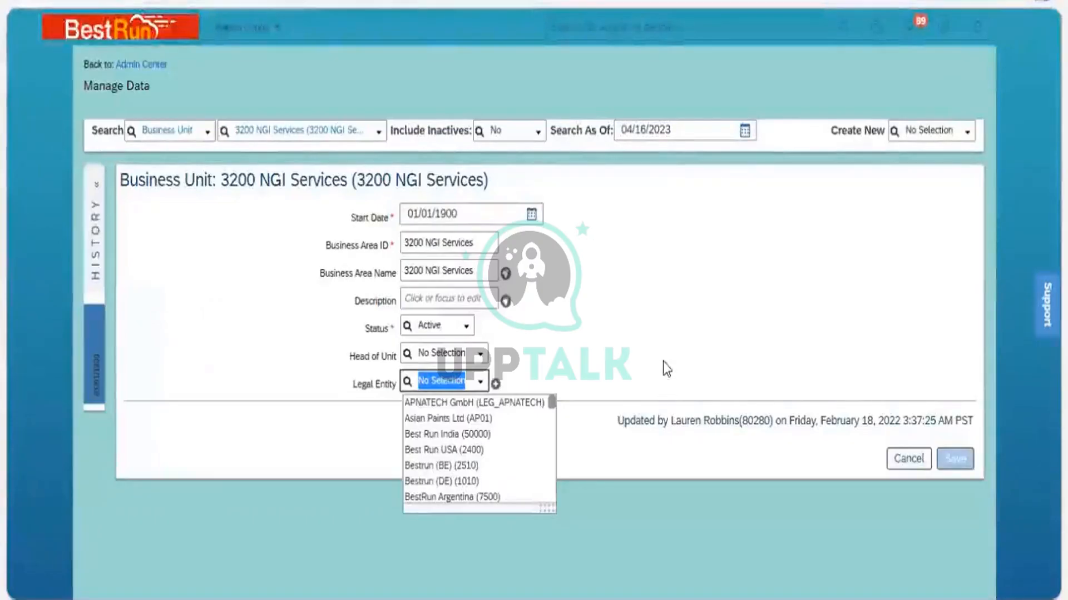
left_click(388, 395)
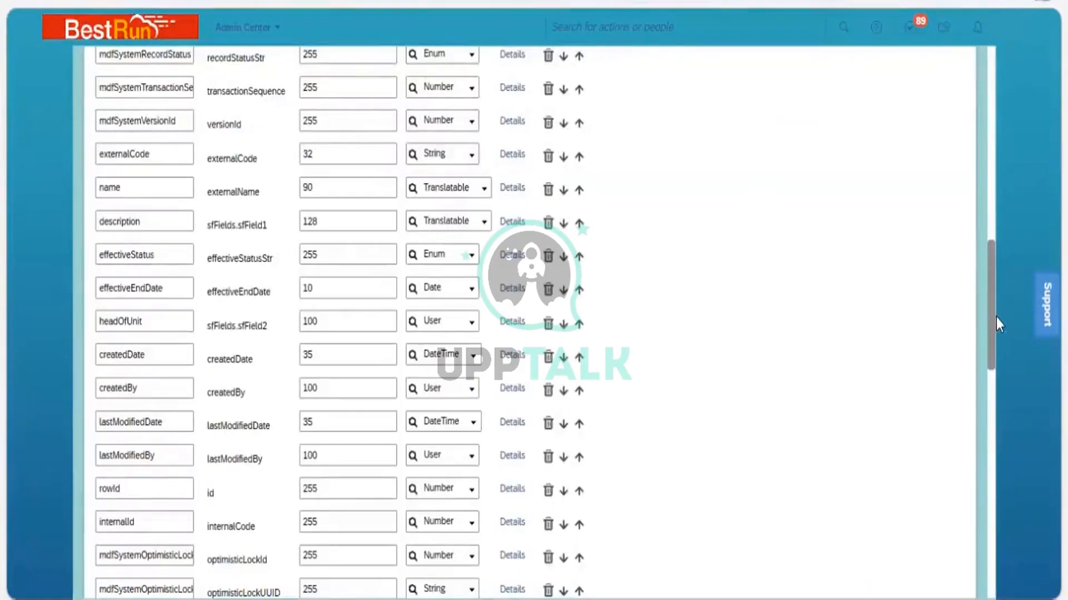
Inspect the blank new field row at the end of the Fields list and its data type options
scroll(996, 335, "down", 5)
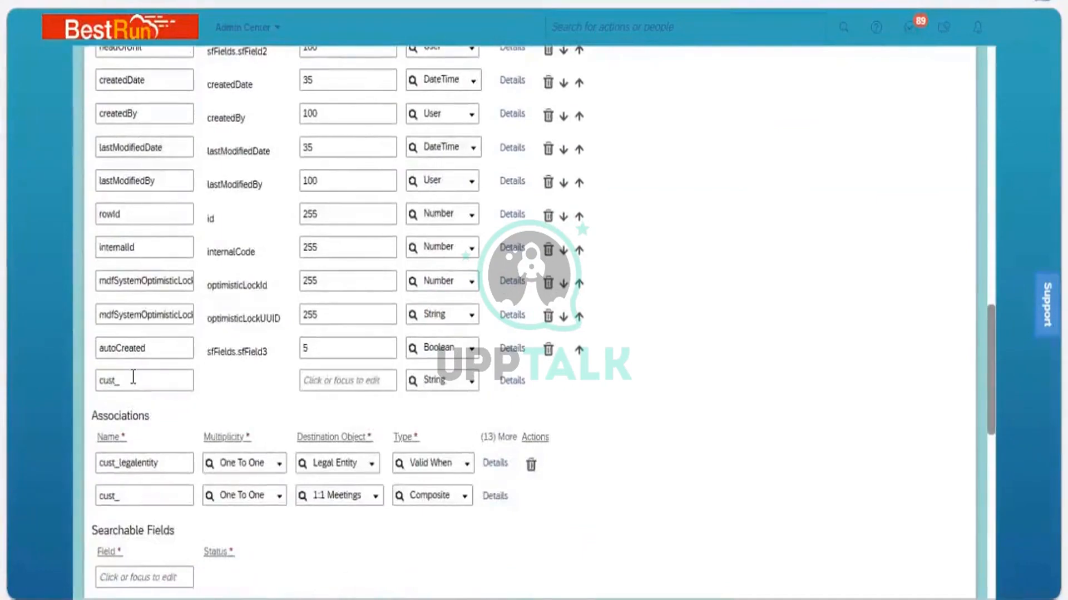
left_click(146, 374)
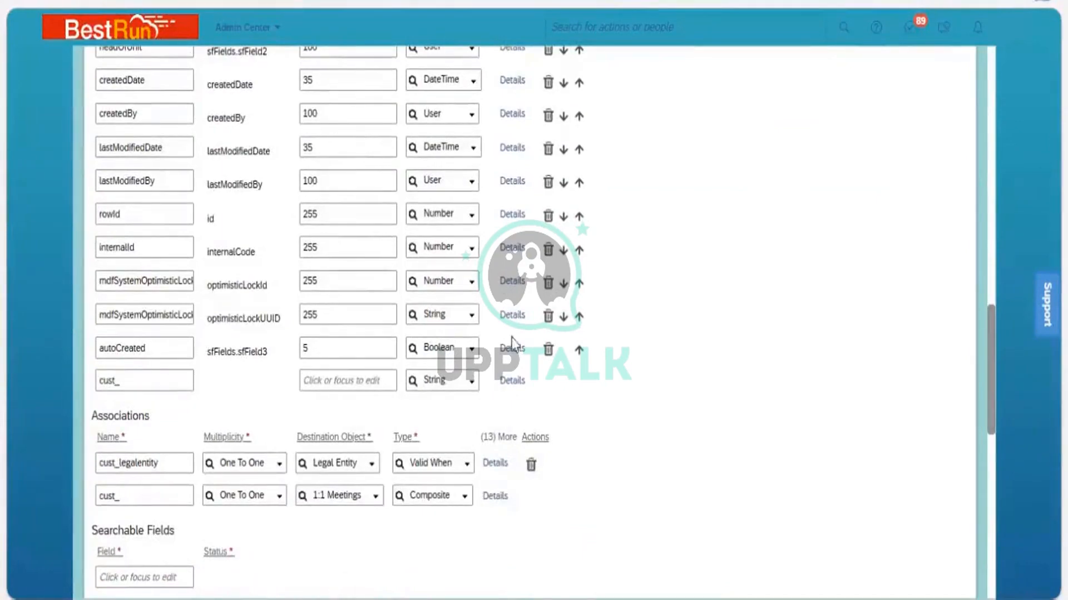
left_click(665, 372)
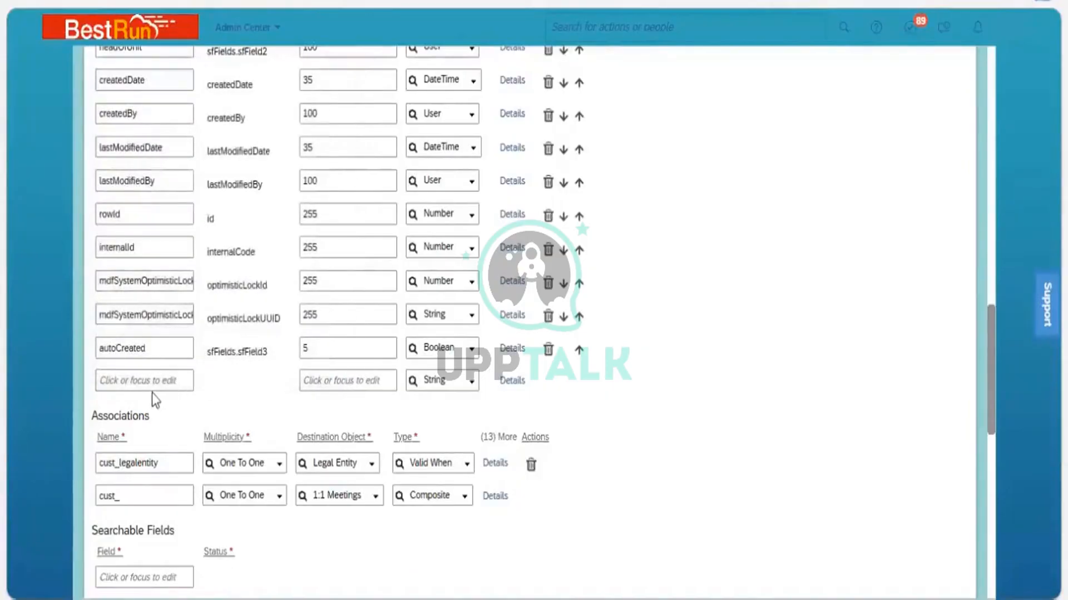
left_click(469, 389)
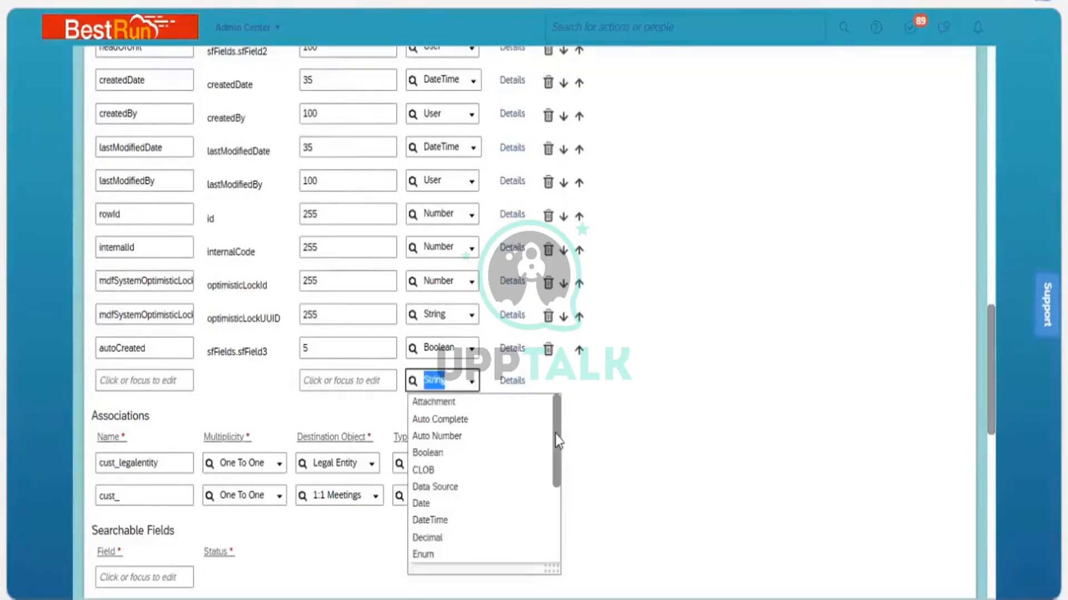
scroll(561, 489, "down", 3)
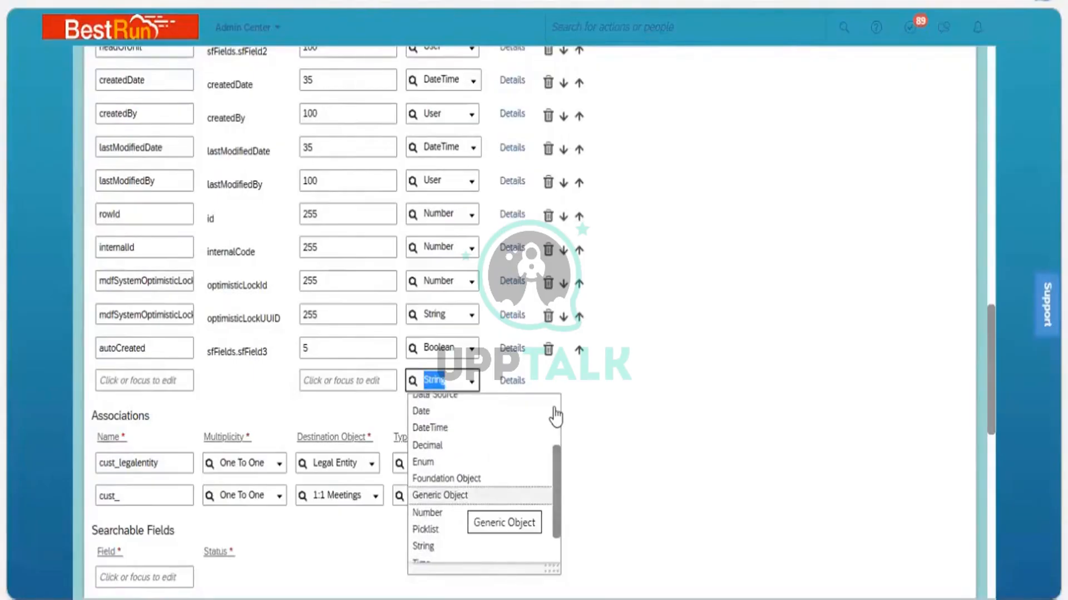
Return to the top of the Business Unit definition and inspect the object selector and Code field
left_click_drag(990, 386, 974, 108)
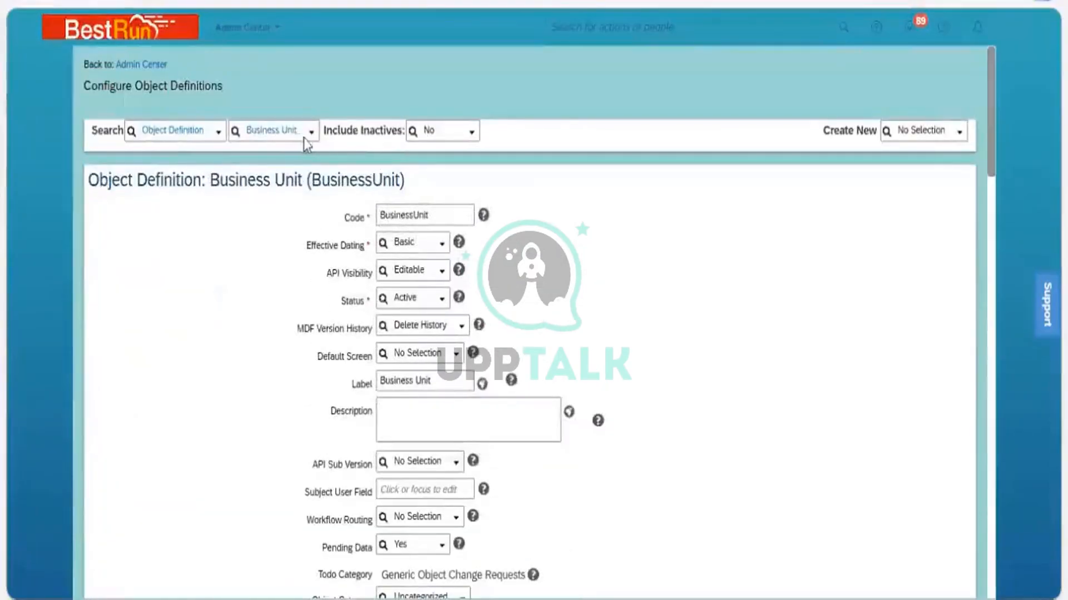
left_click(310, 133)
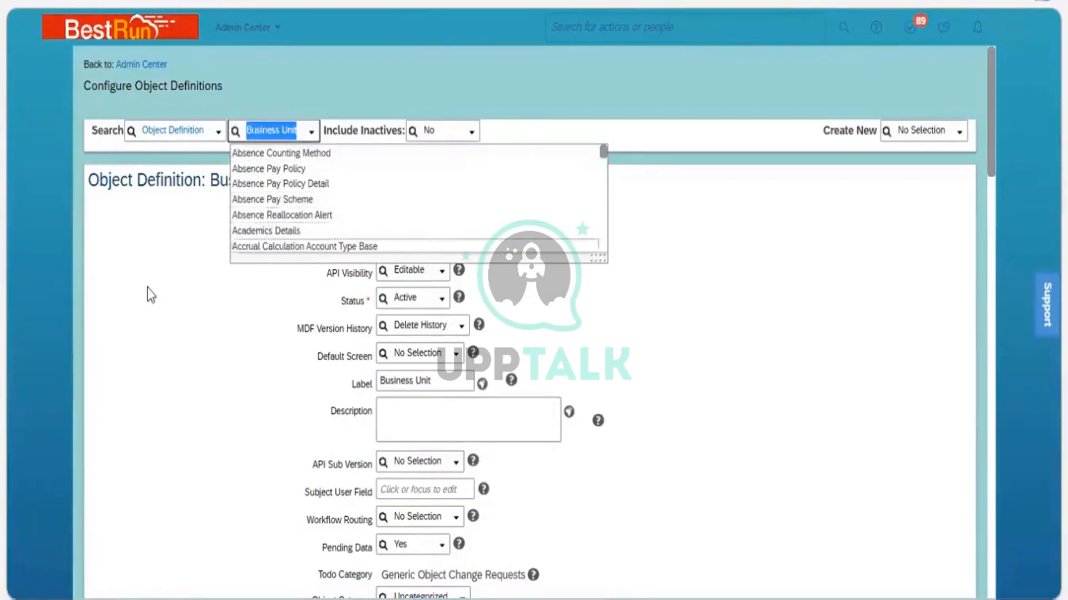
left_click(415, 222)
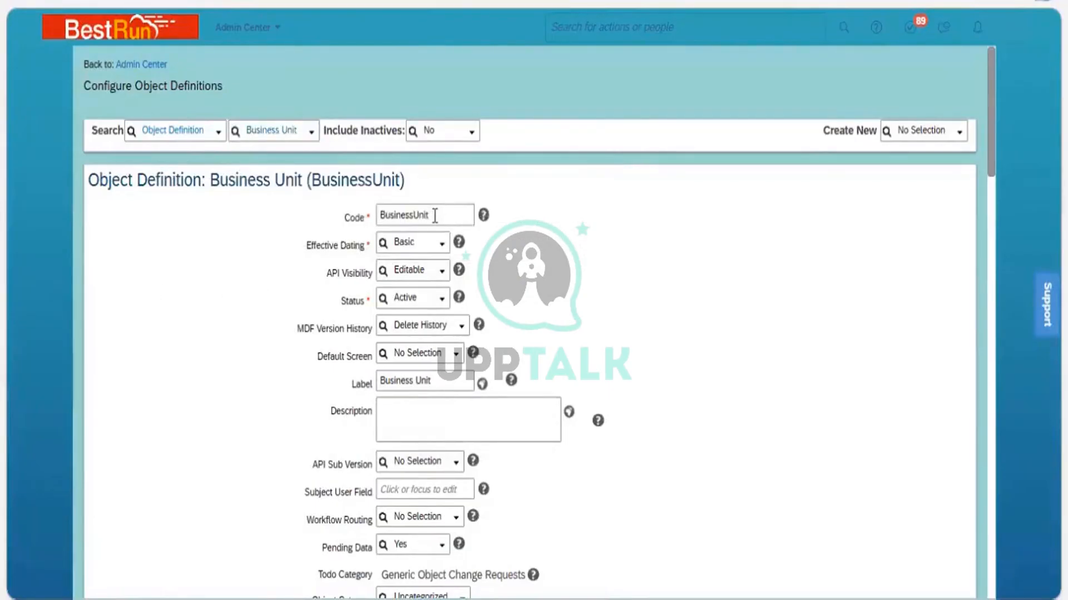
left_click(369, 221)
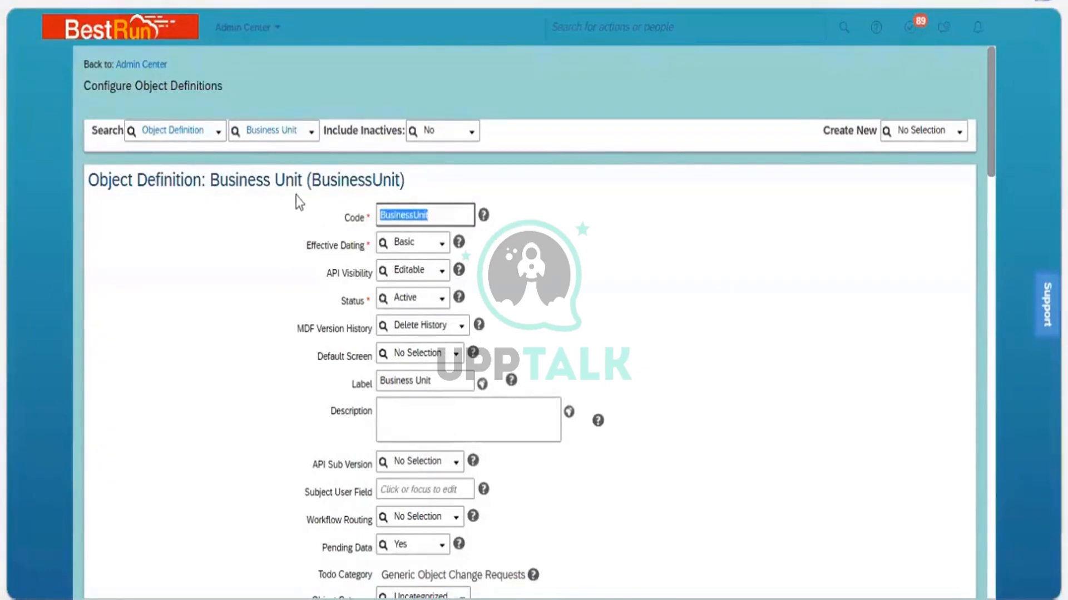
left_click(173, 191)
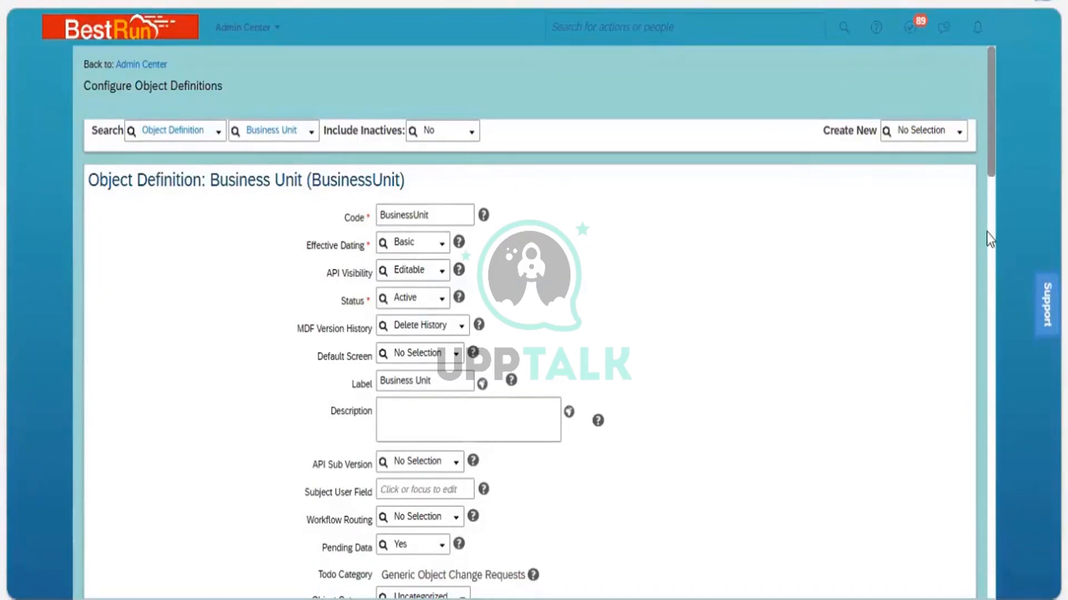
Scroll back to the blank field row and browse its data type options, including Foundation Object and Generic Object
scroll(986, 328, "down", 10)
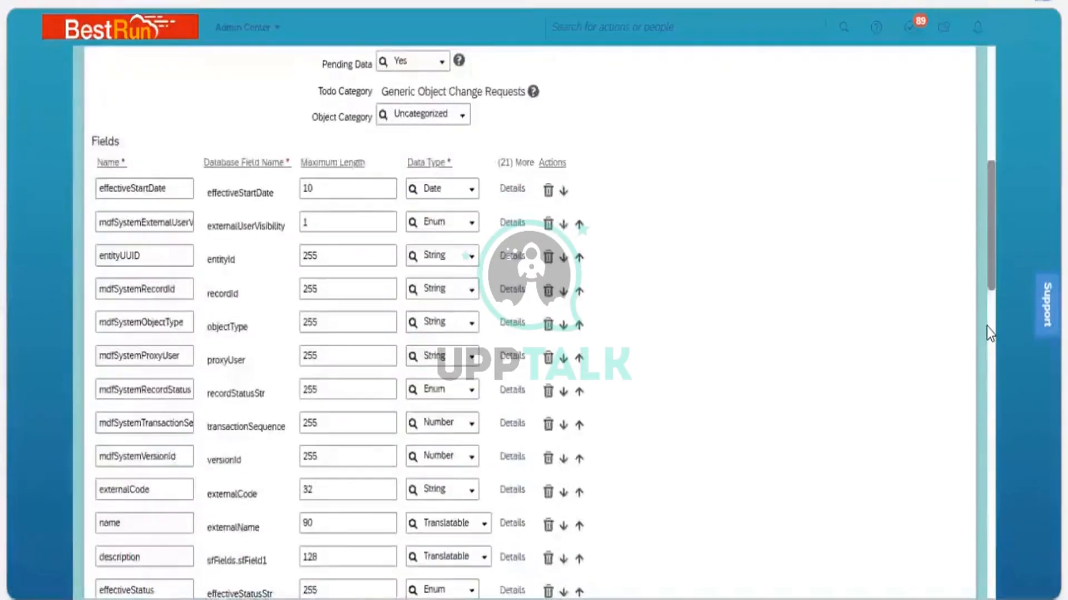
scroll(986, 326, "down", 5)
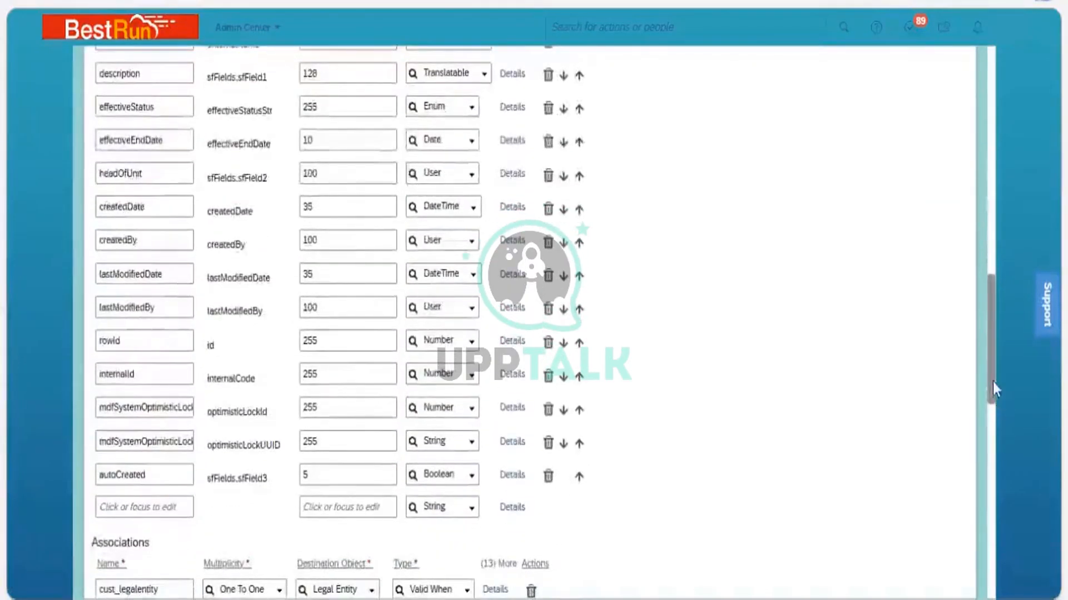
scroll(993, 382, "down", 5)
scroll(562, 309, "up", 2)
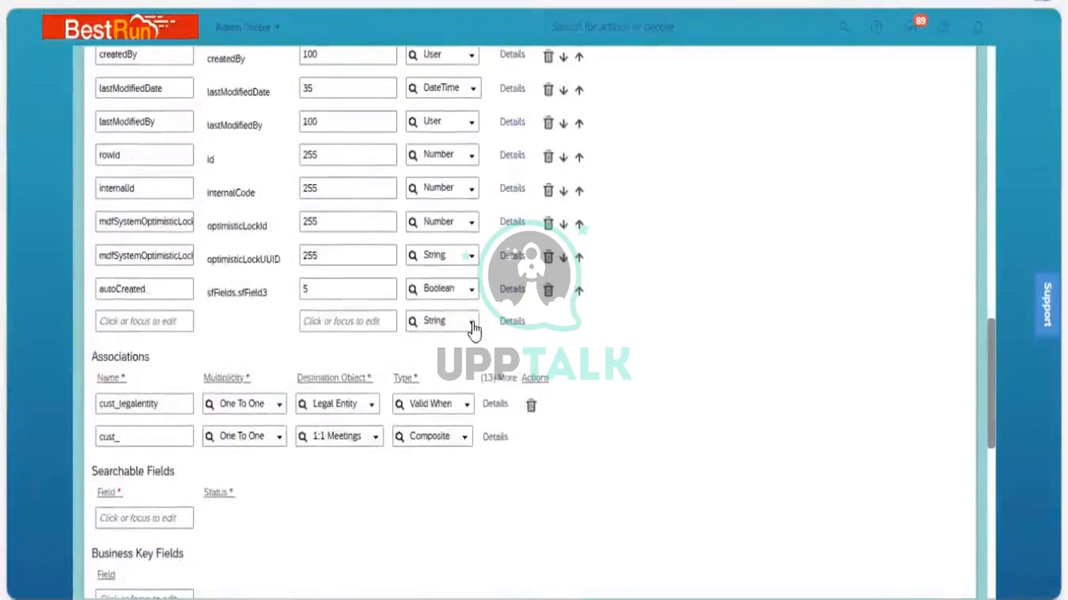
left_click(472, 325)
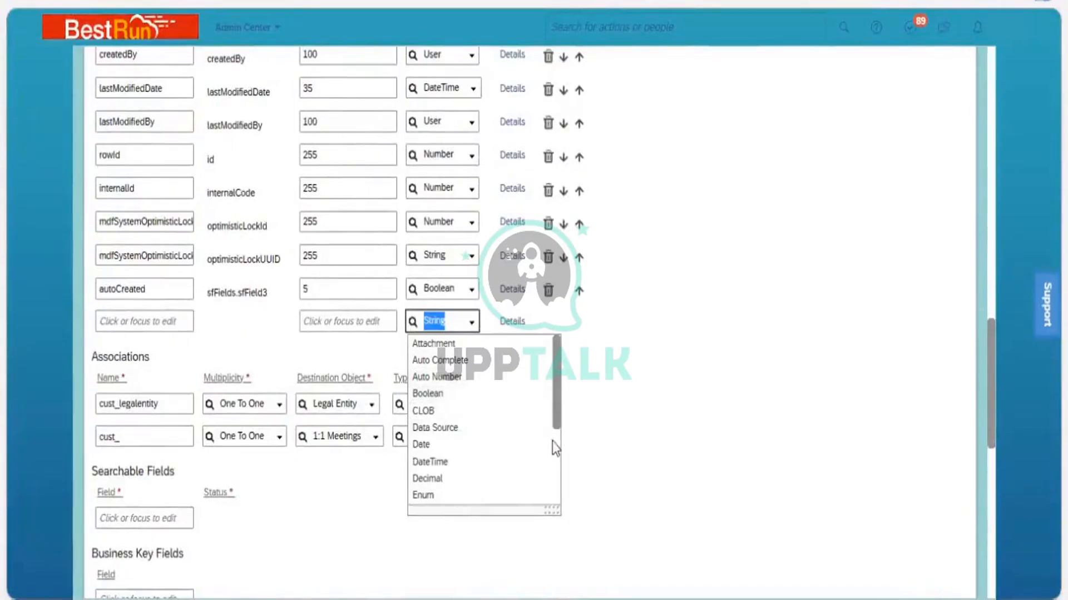
scroll(553, 441, "down", 3)
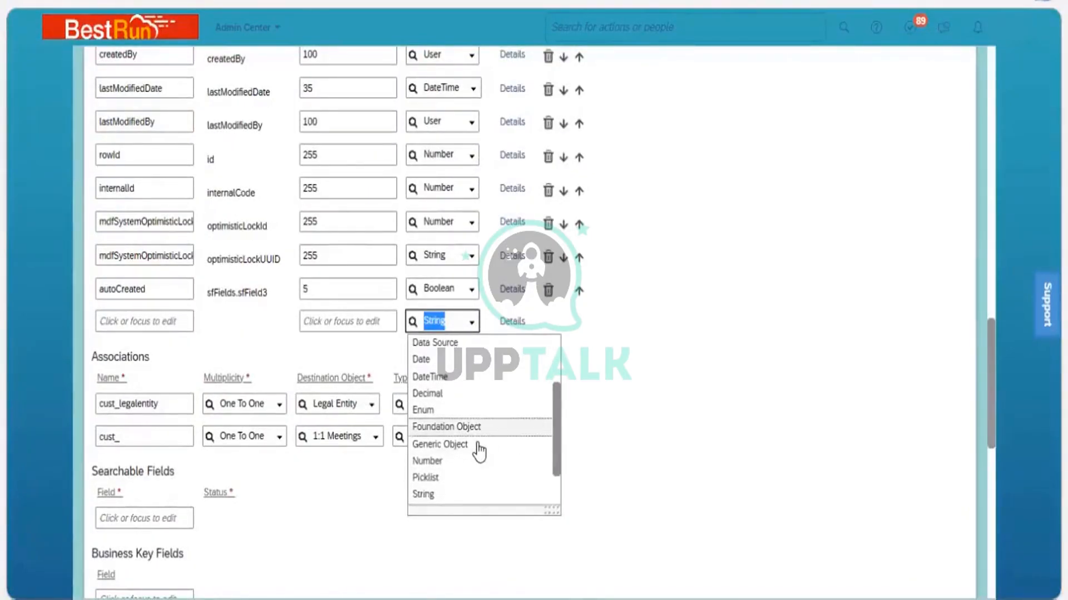
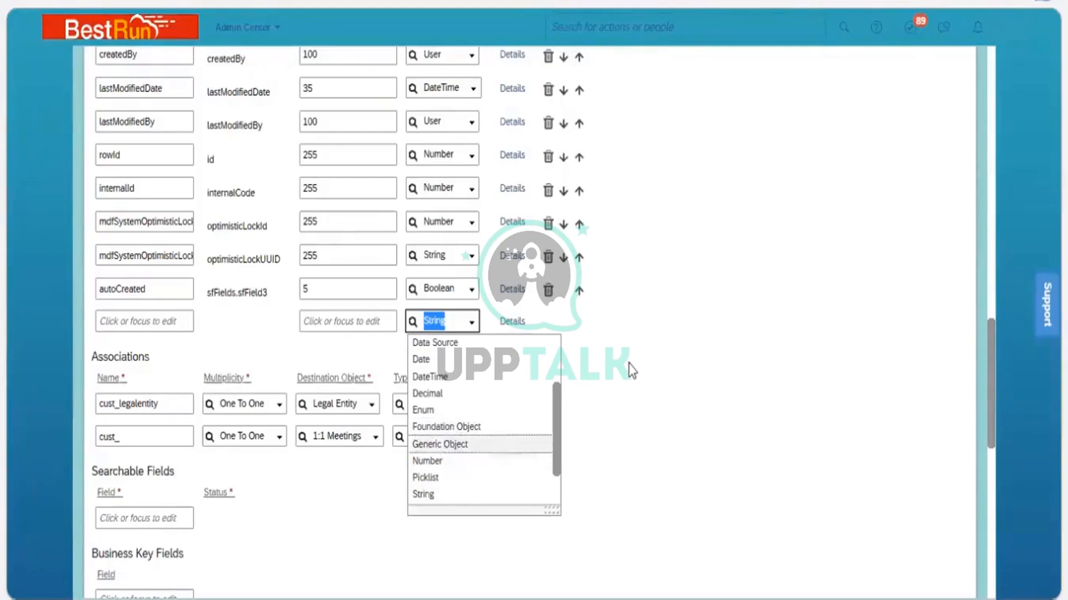
Open the Details of the blank new field row and set its data type to Foundation Object
left_click(511, 328)
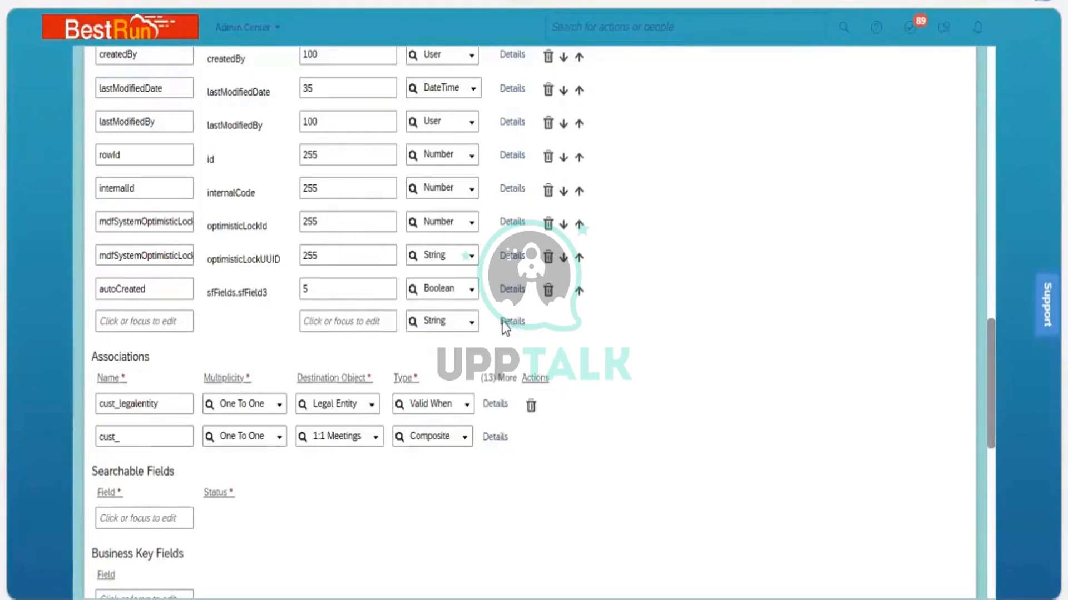
left_click(511, 323)
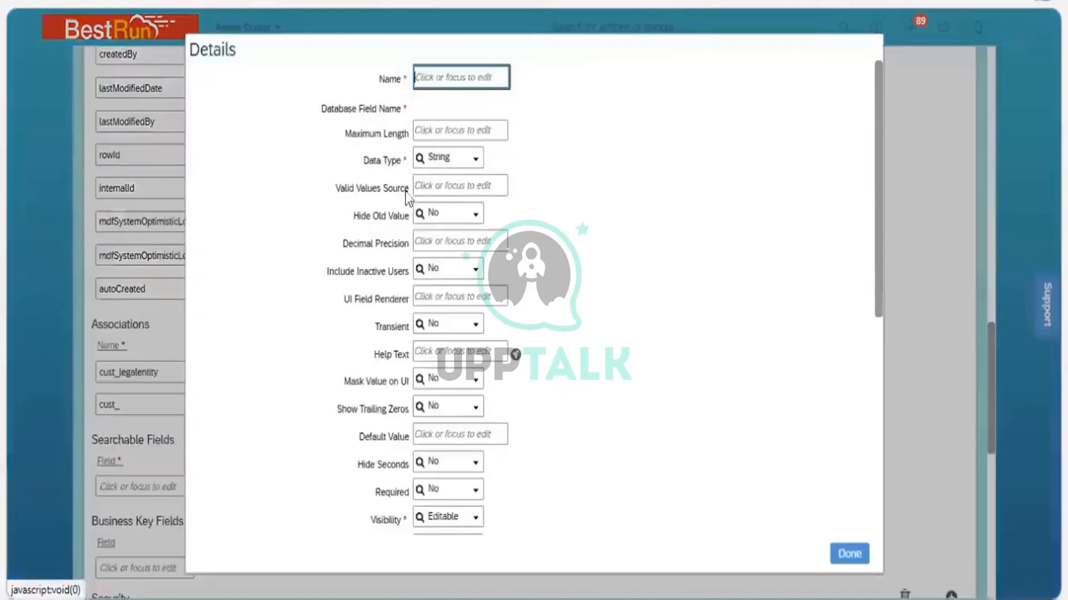
left_click(477, 164)
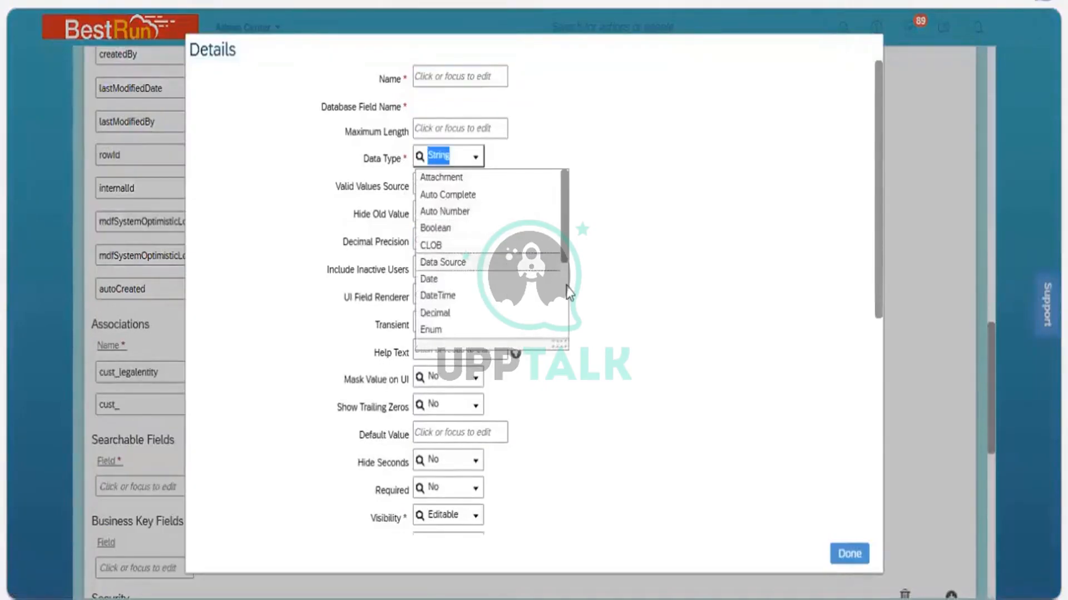
scroll(470, 221, "down", 3)
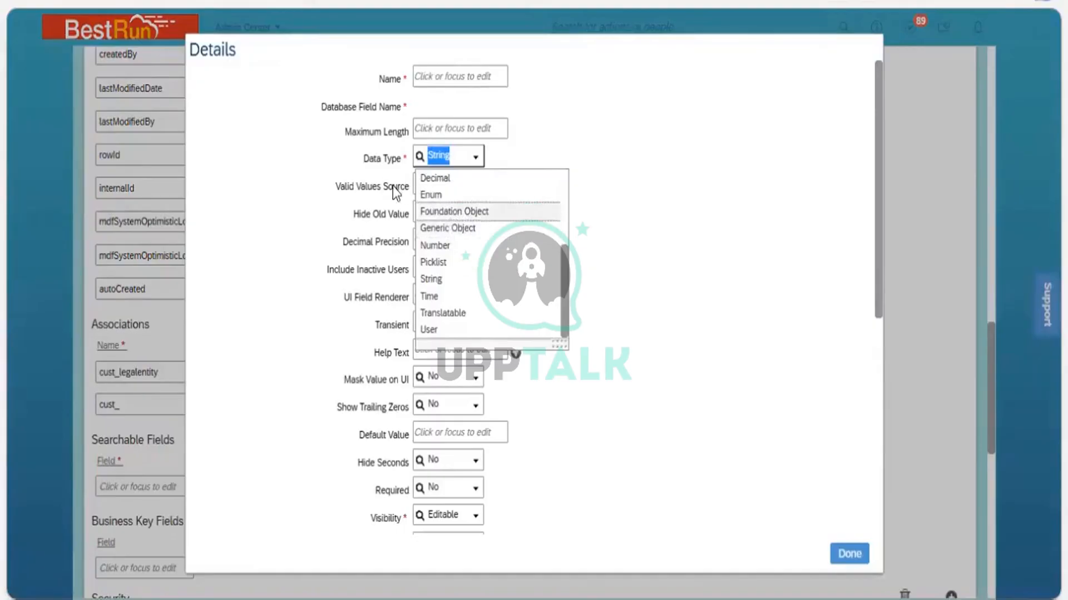
left_click(431, 191)
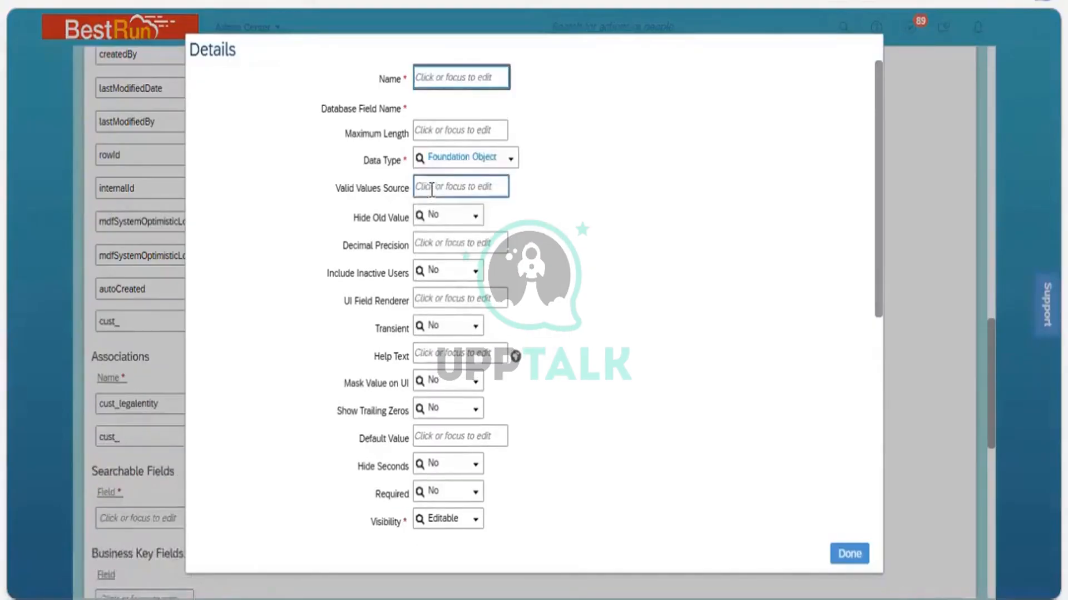
Change the new field's data type in the Details dialog to Generic Object
left_click(431, 189)
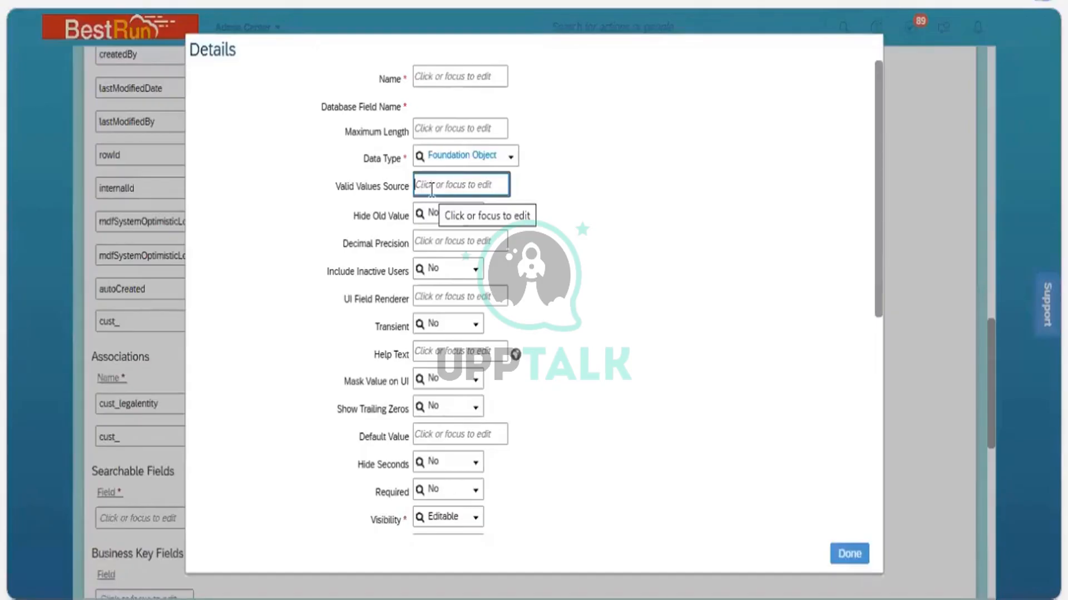
left_click(510, 158)
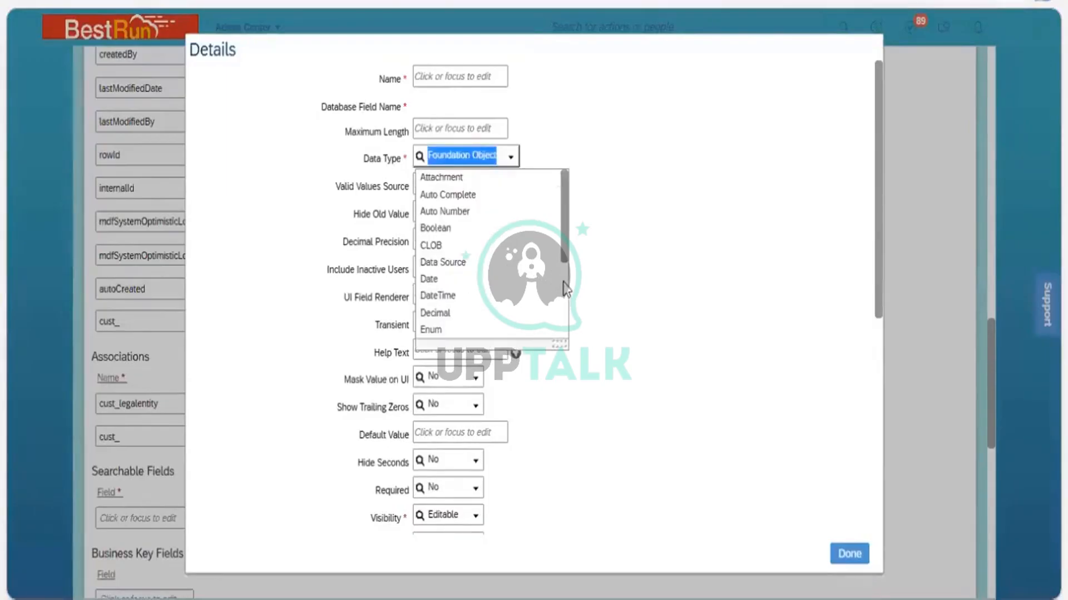
scroll(442, 256, "down", 3)
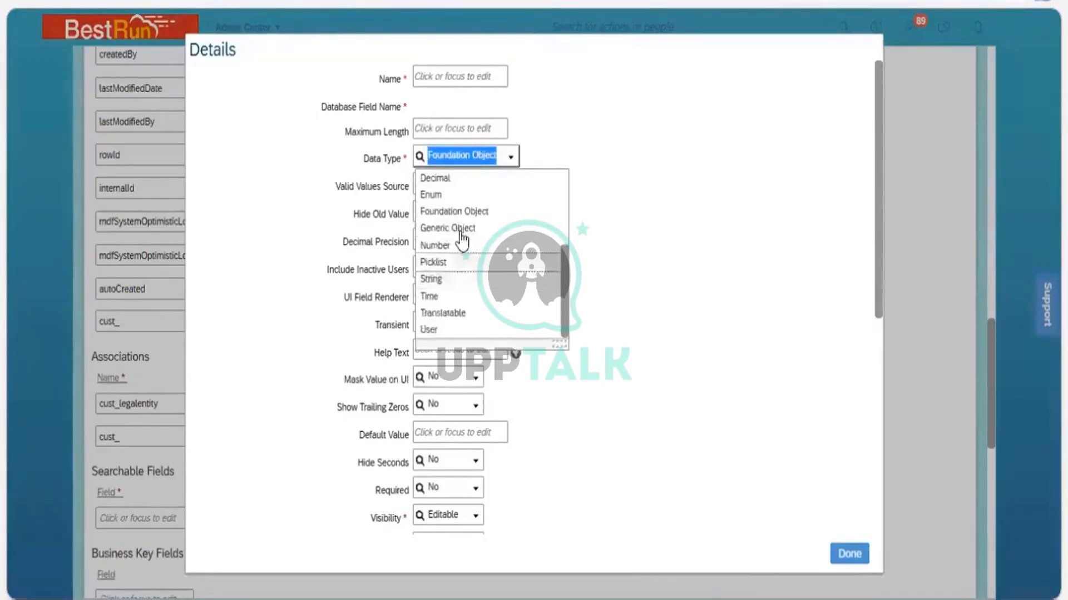
key("Up")
key("Return")
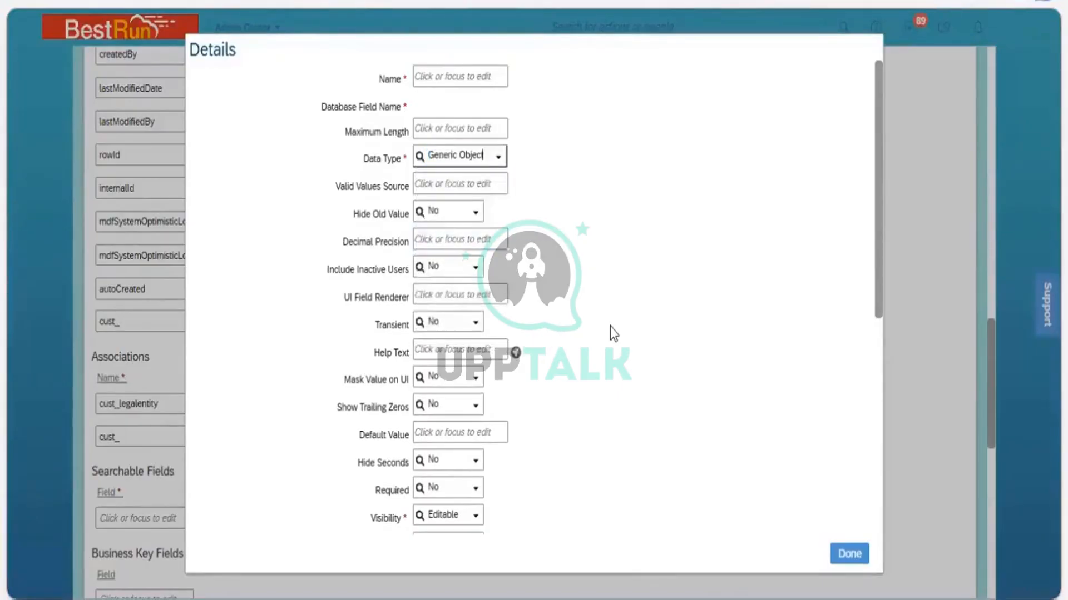
left_click(416, 176)
left_click(432, 188)
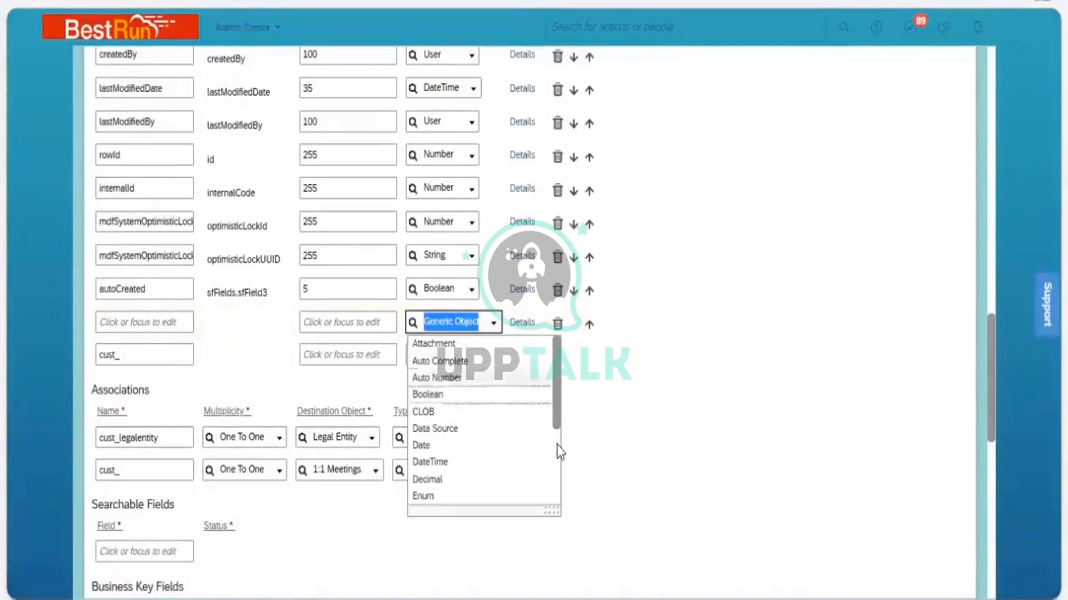
Set the new field row's data type to Time and browse the data type list once more
scroll(480, 387, "down", 3)
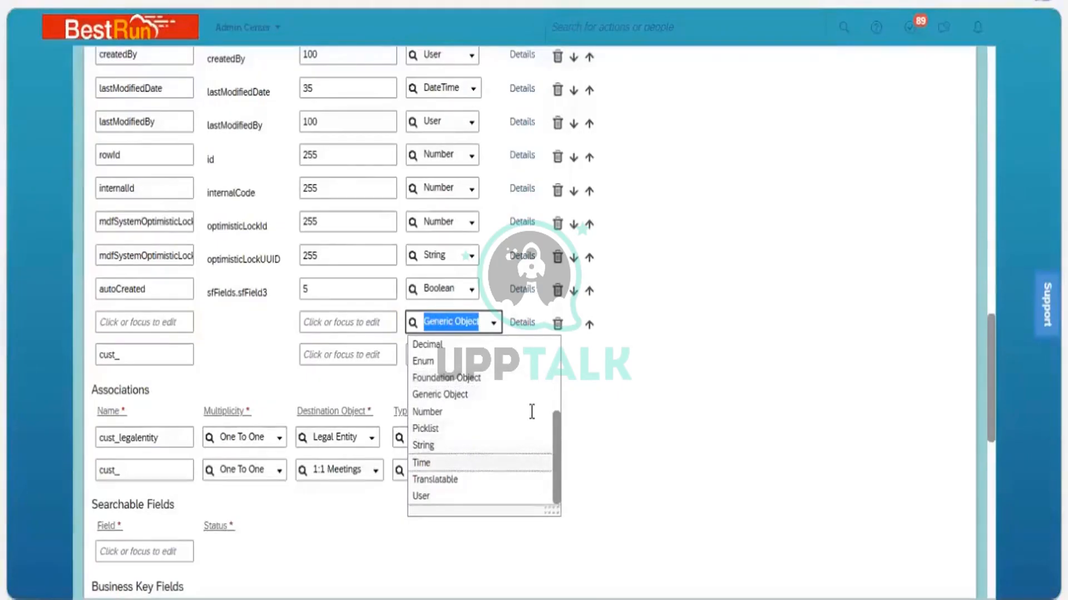
left_click(533, 463)
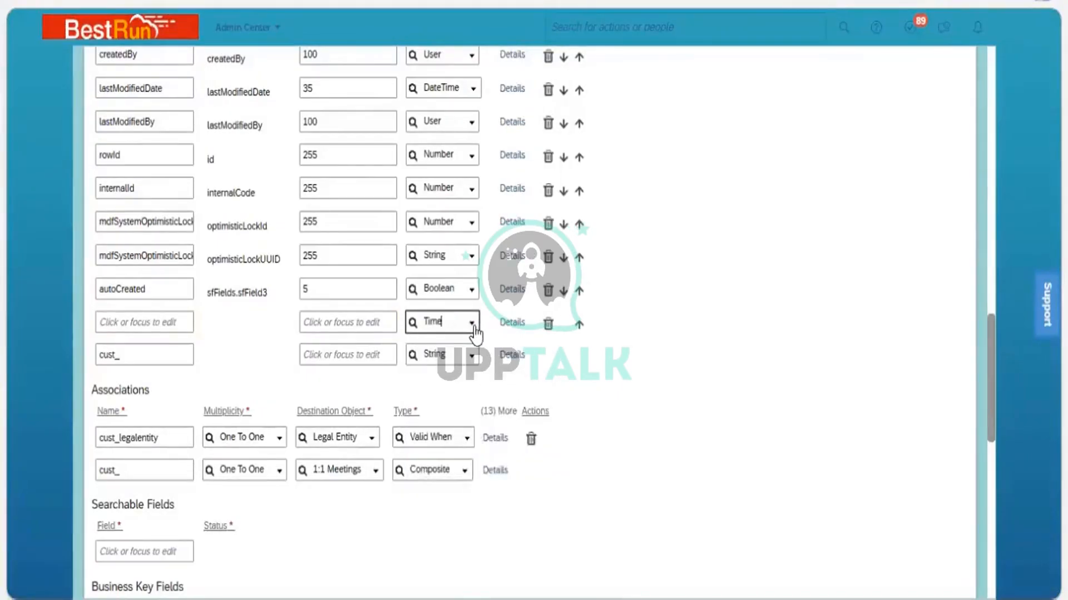
left_click(472, 323)
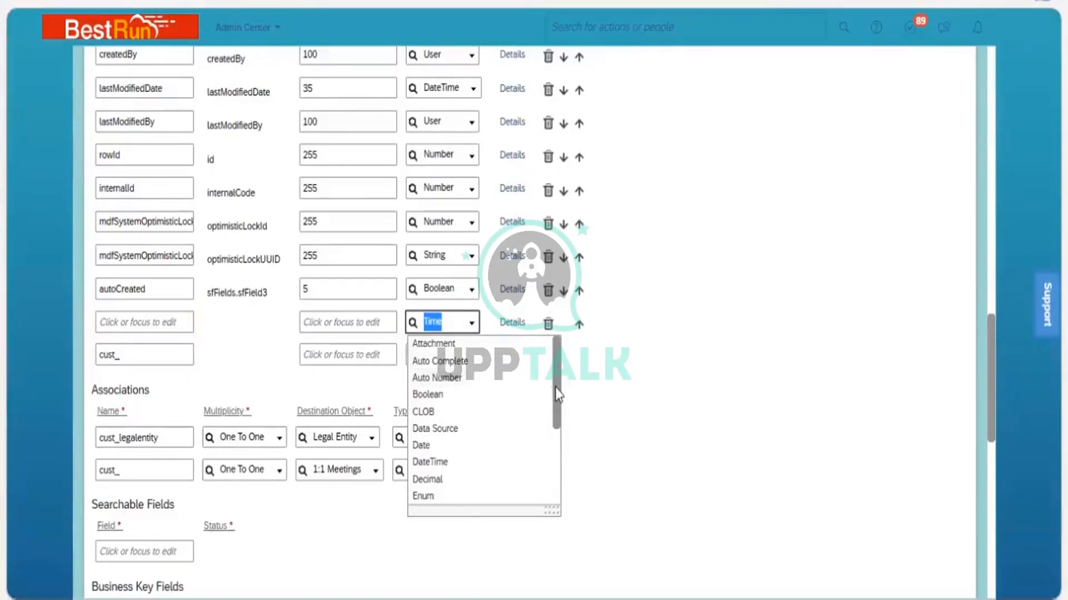
scroll(555, 455, "down", 2)
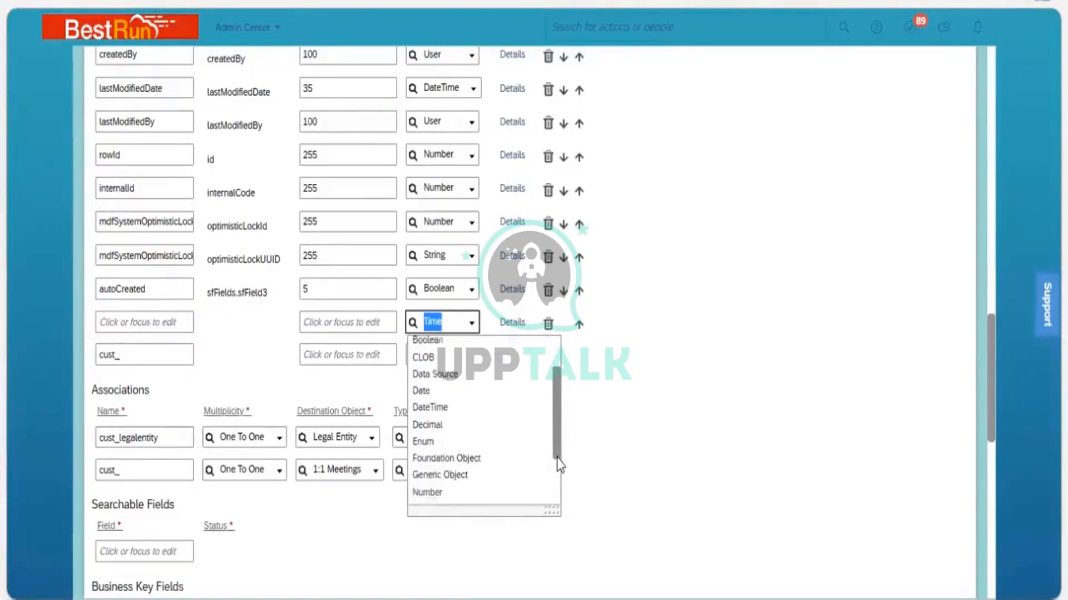
scroll(558, 465, "down", 3)
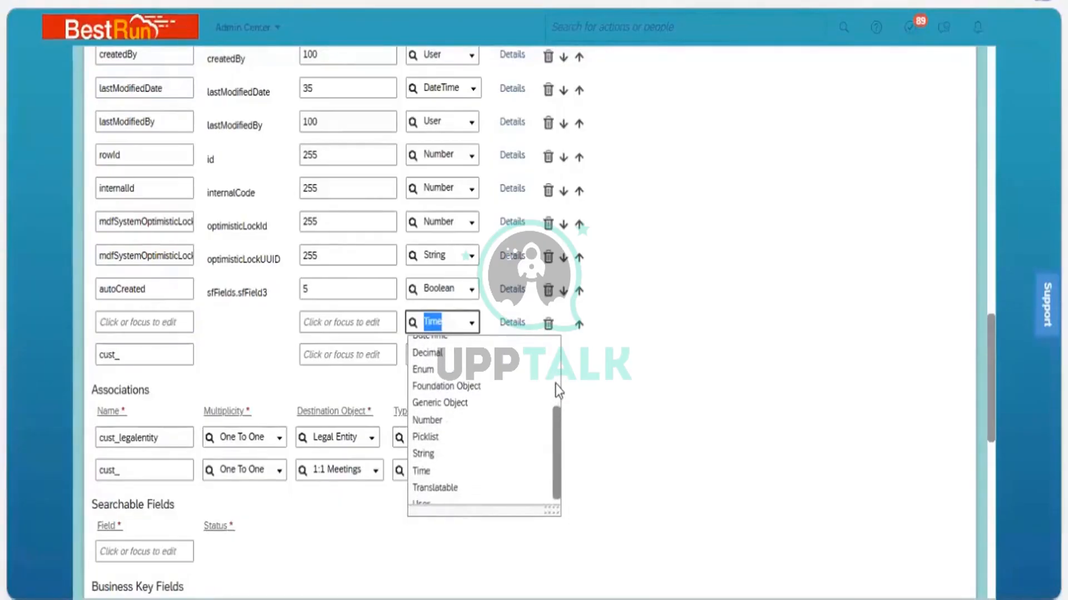
scroll(558, 391, "up", 5)
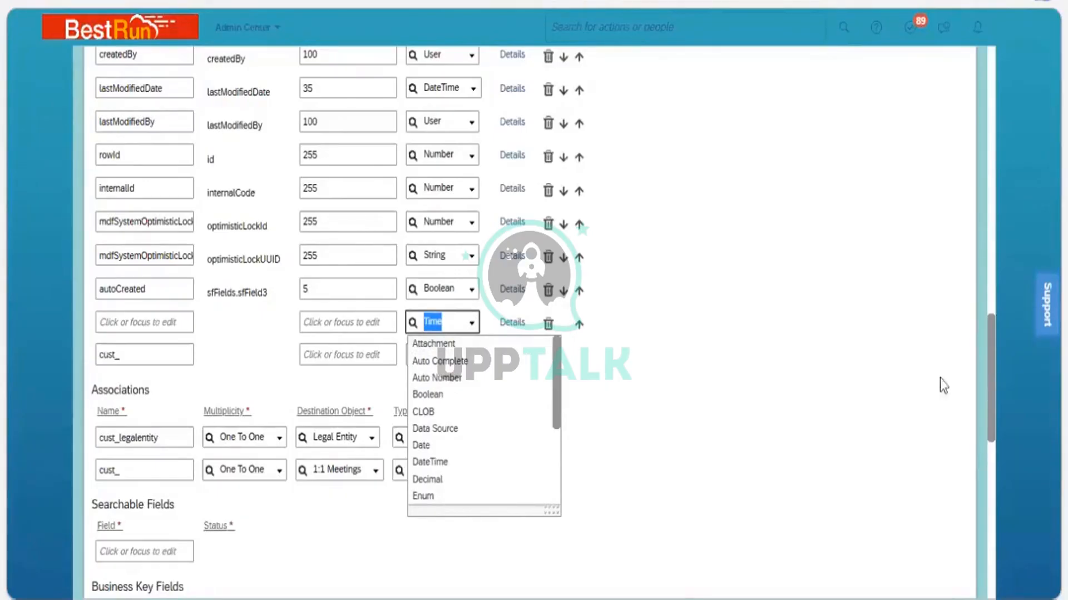
left_click(988, 425)
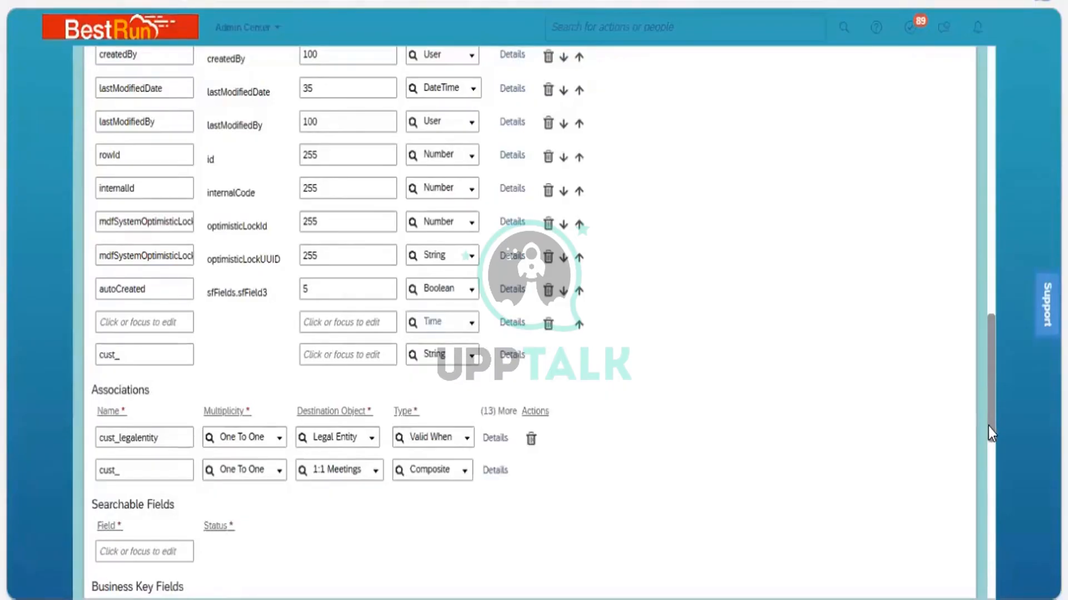
Open the Details dialog of the new Time field and inspect its Data Type and Valid Values Source settings
scroll(990, 288, "up", 10)
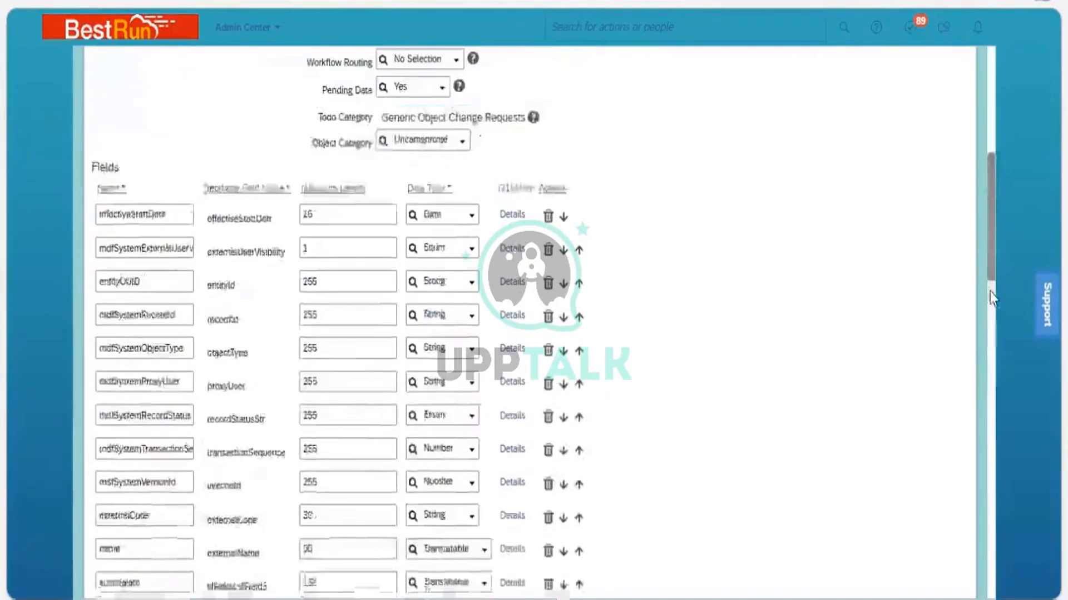
scroll(998, 369, "down", 7)
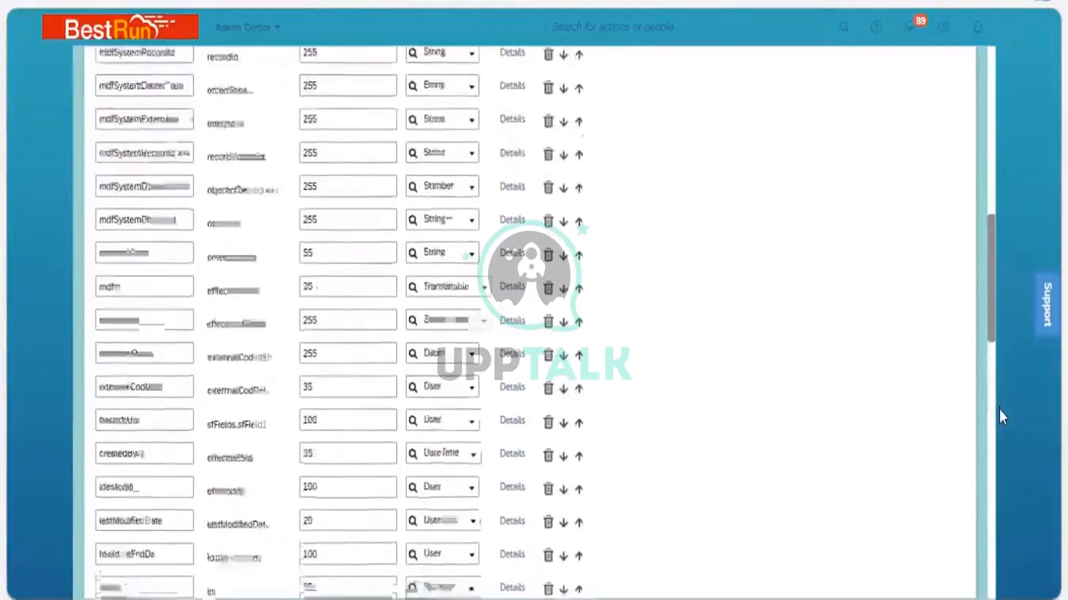
scroll(491, 462, "down", 2)
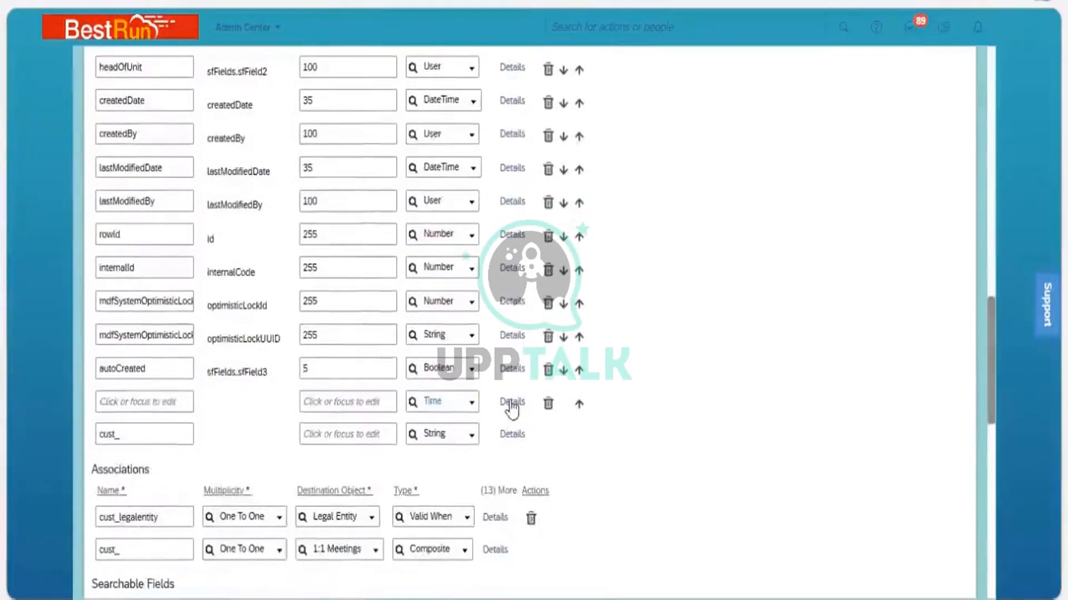
left_click(511, 402)
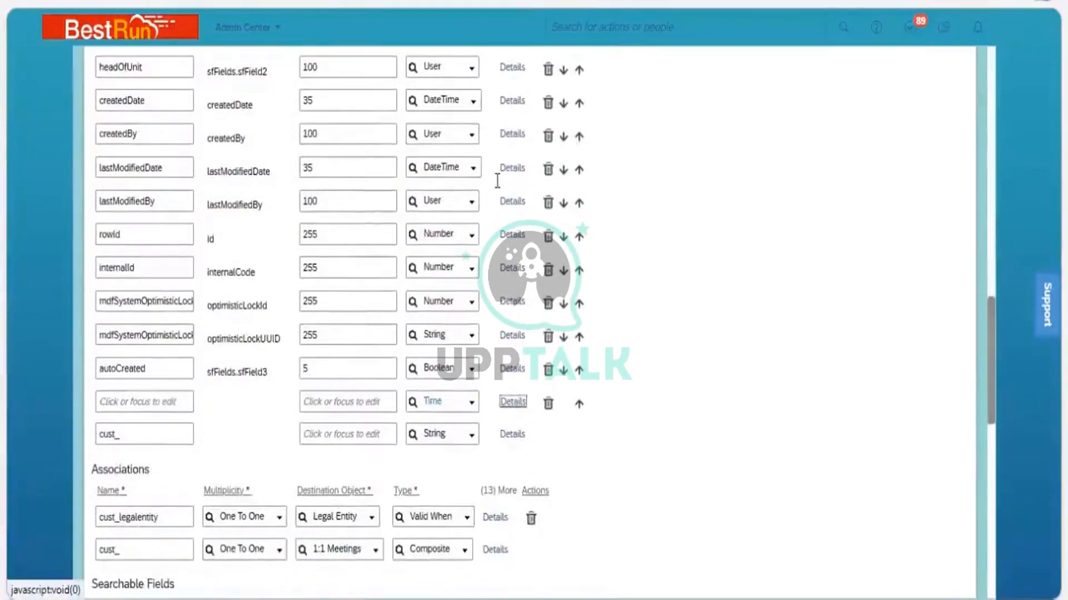
left_click(439, 181)
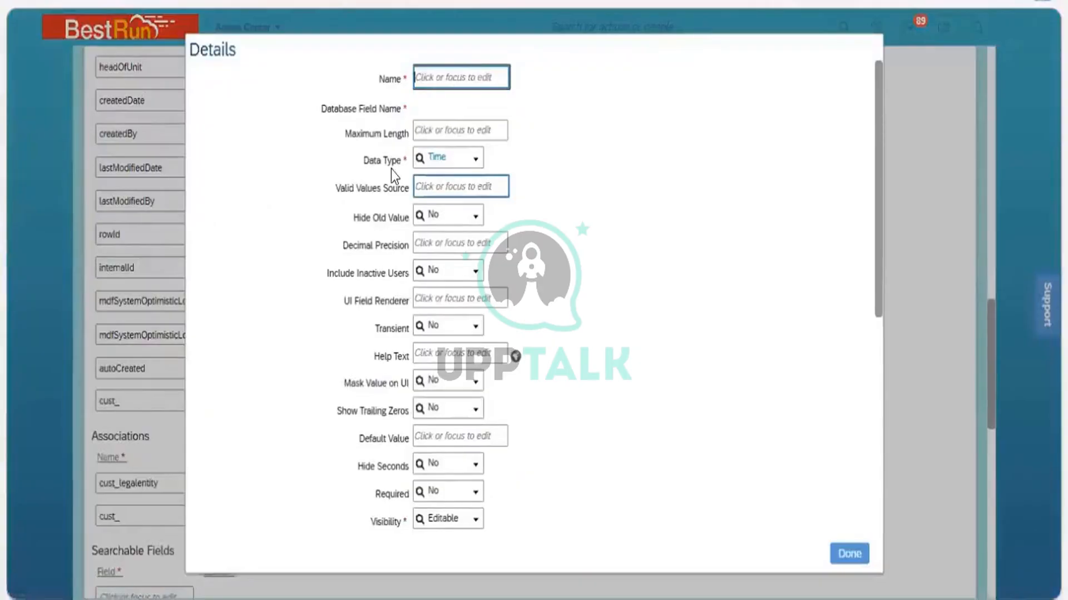
left_click(479, 162)
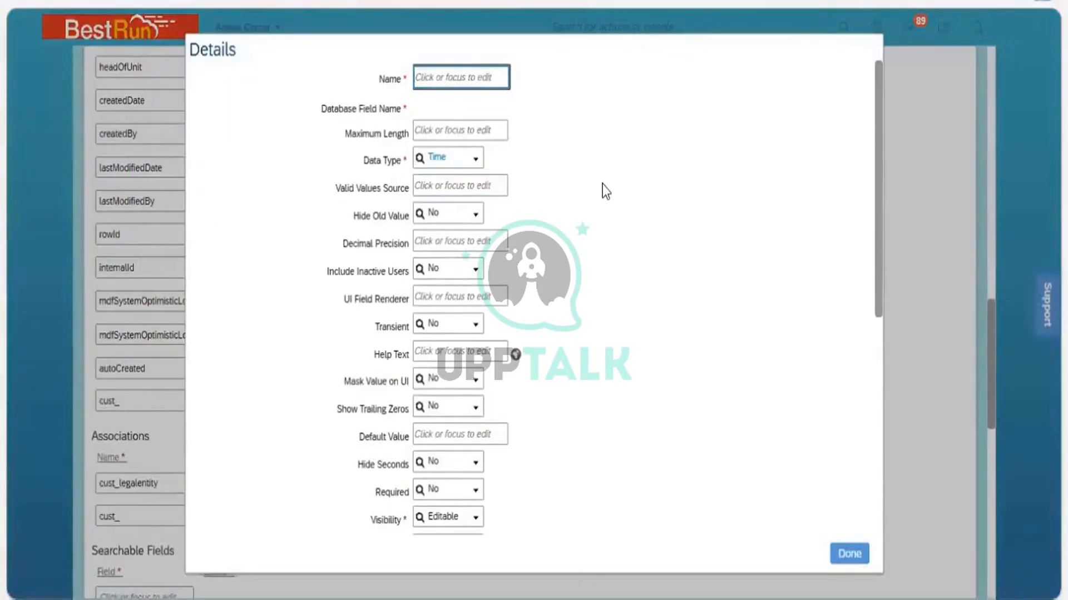
left_click(578, 188)
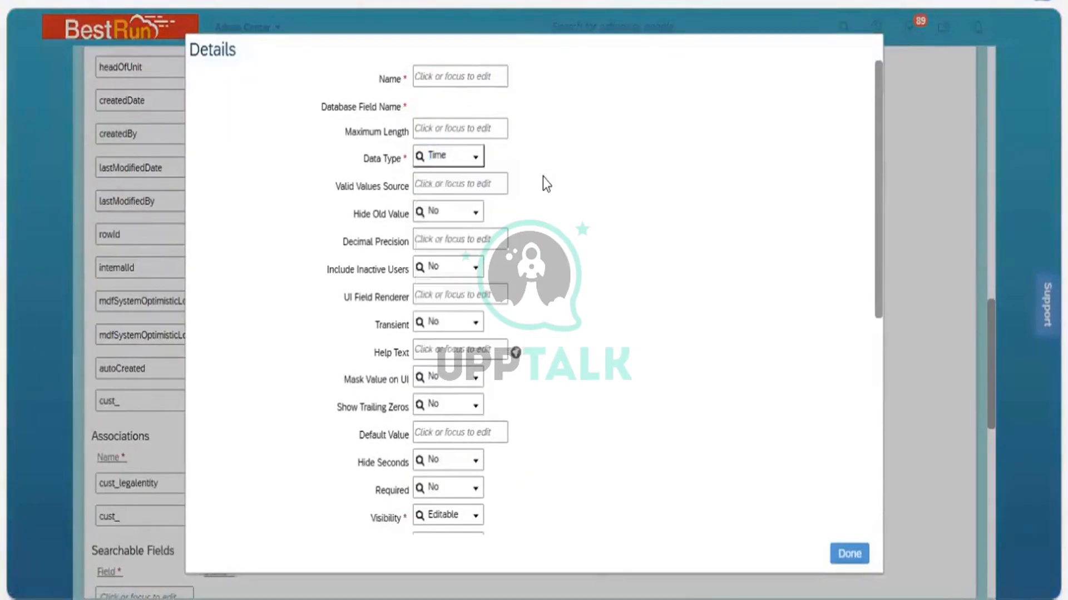
left_click(463, 182)
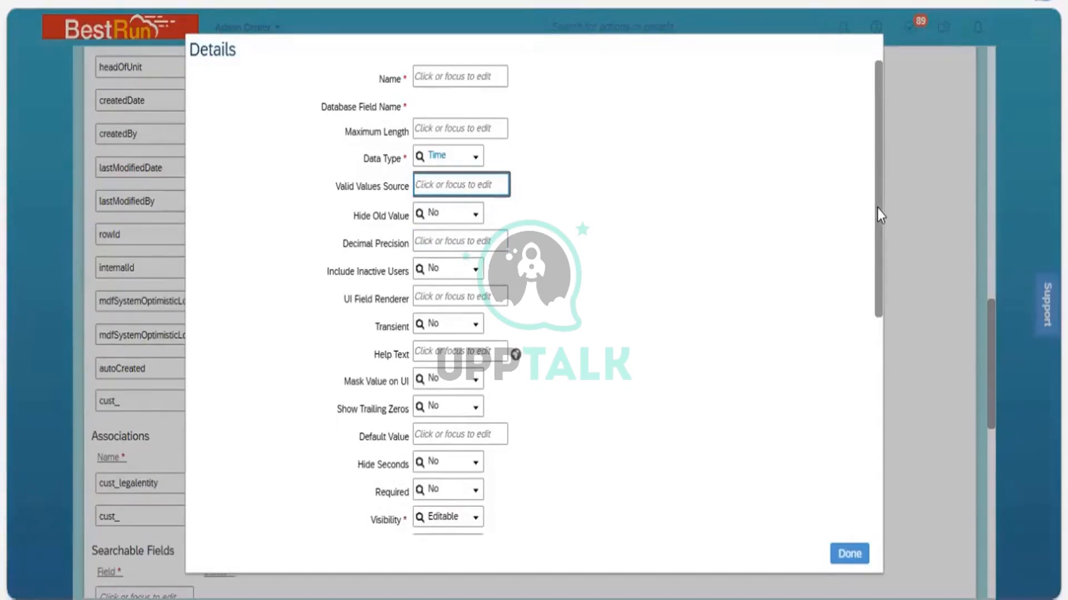
Review the field's remaining attributes, including Label, Cascade and Rules, and close the Details dialog
left_click_drag(877, 208, 863, 357)
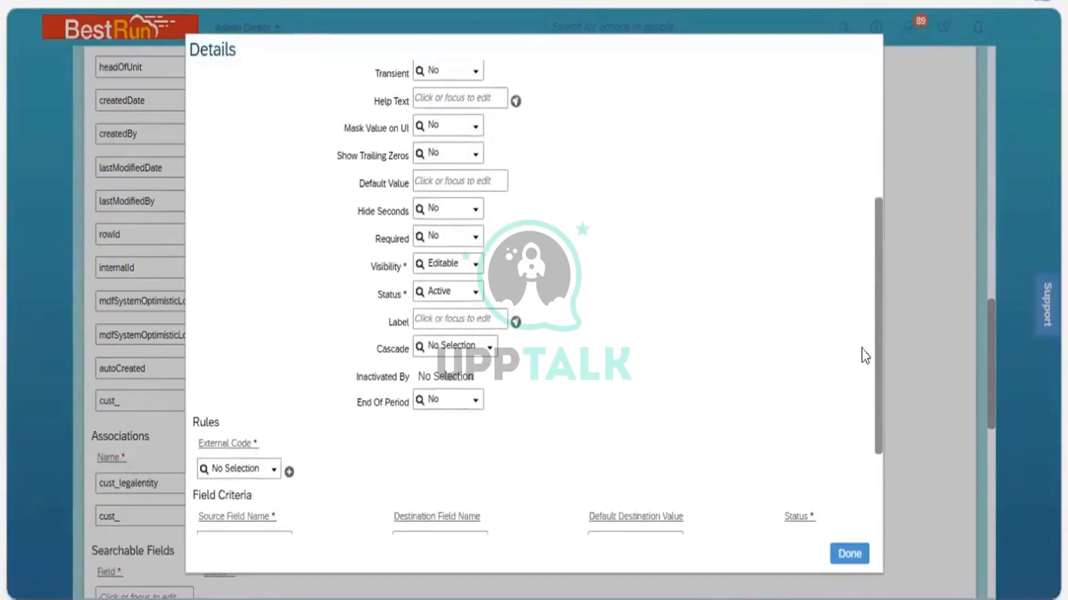
left_click(452, 326)
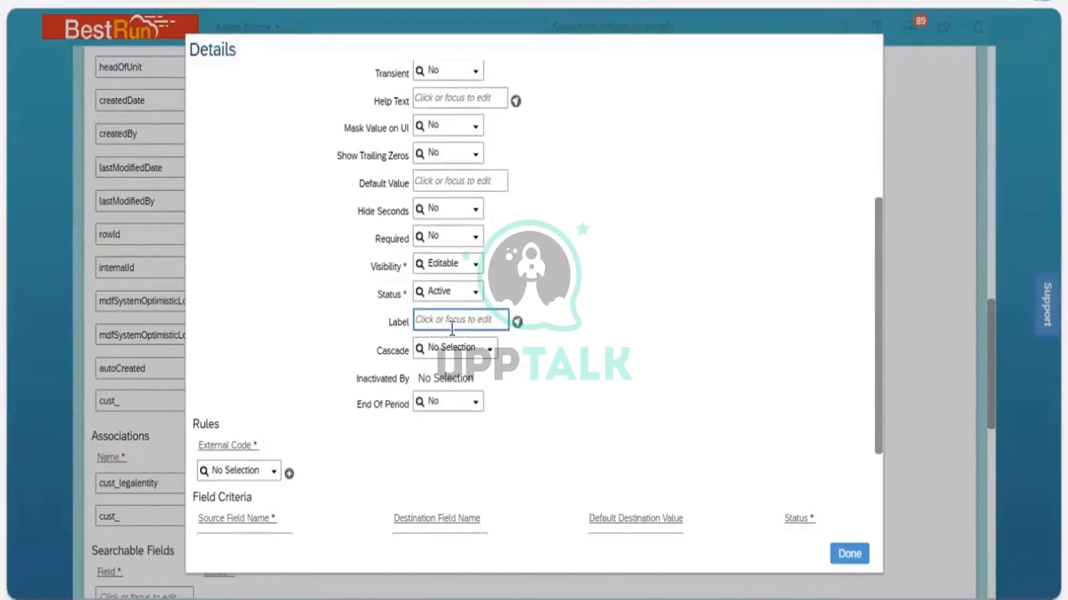
left_click(229, 425)
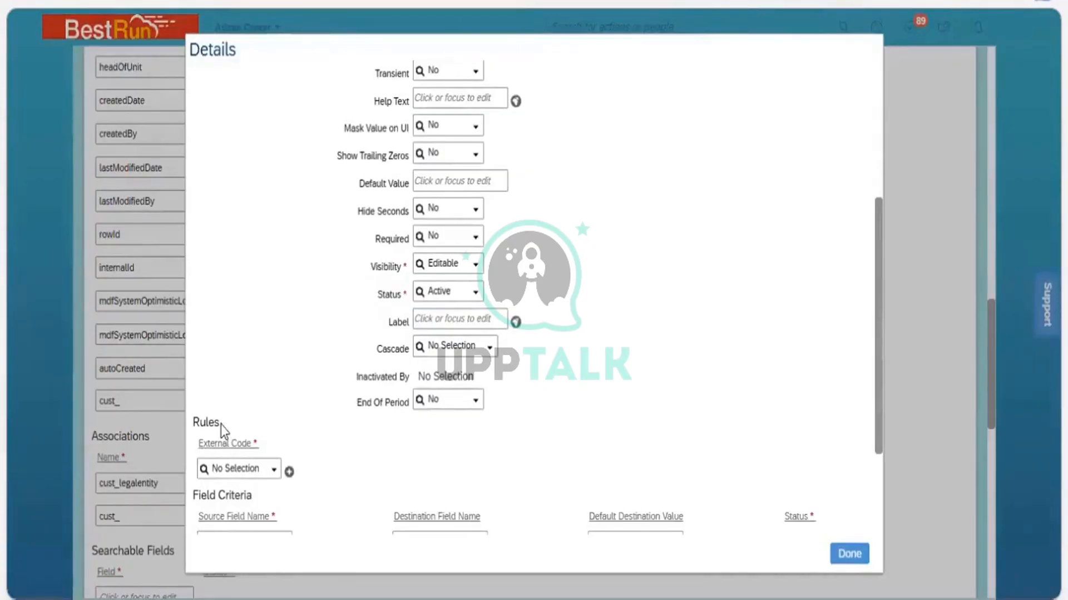
left_click_drag(222, 425, 193, 422)
left_click(392, 448)
left_click_drag(876, 378, 872, 222)
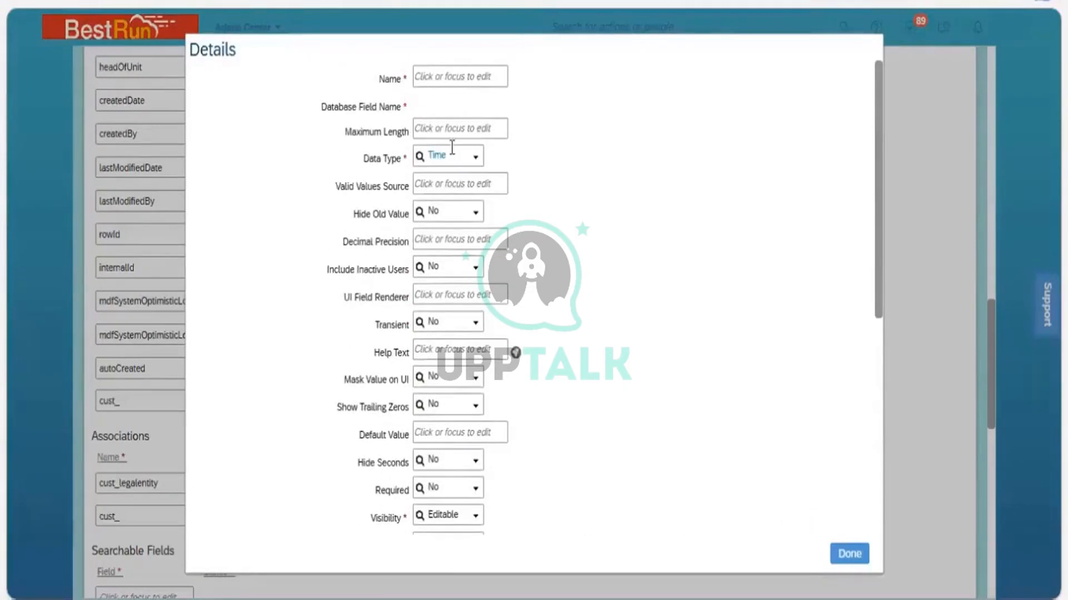
left_click(419, 133)
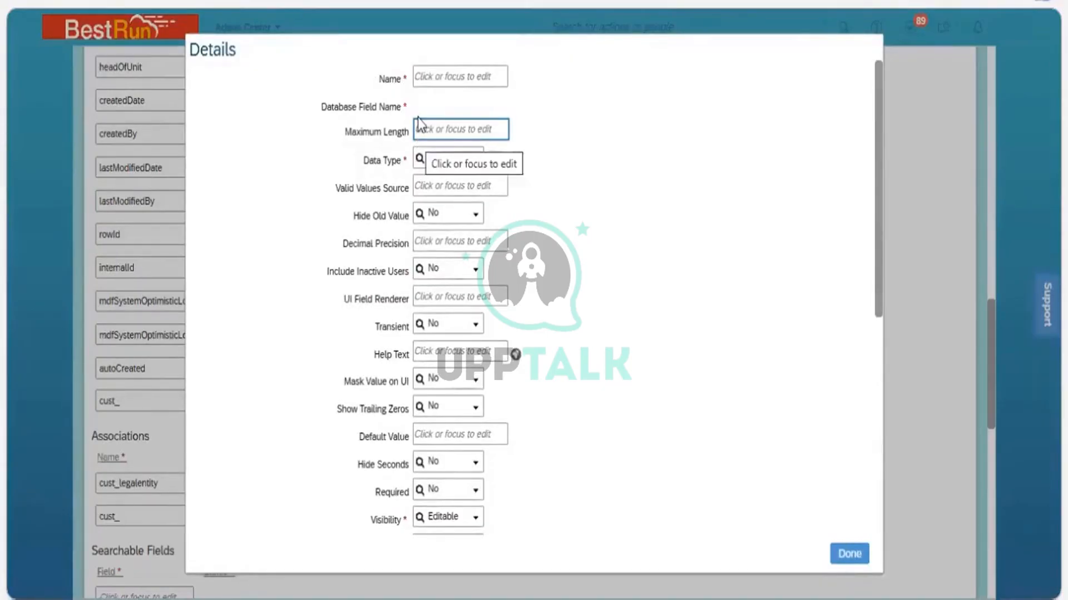
left_click(427, 78)
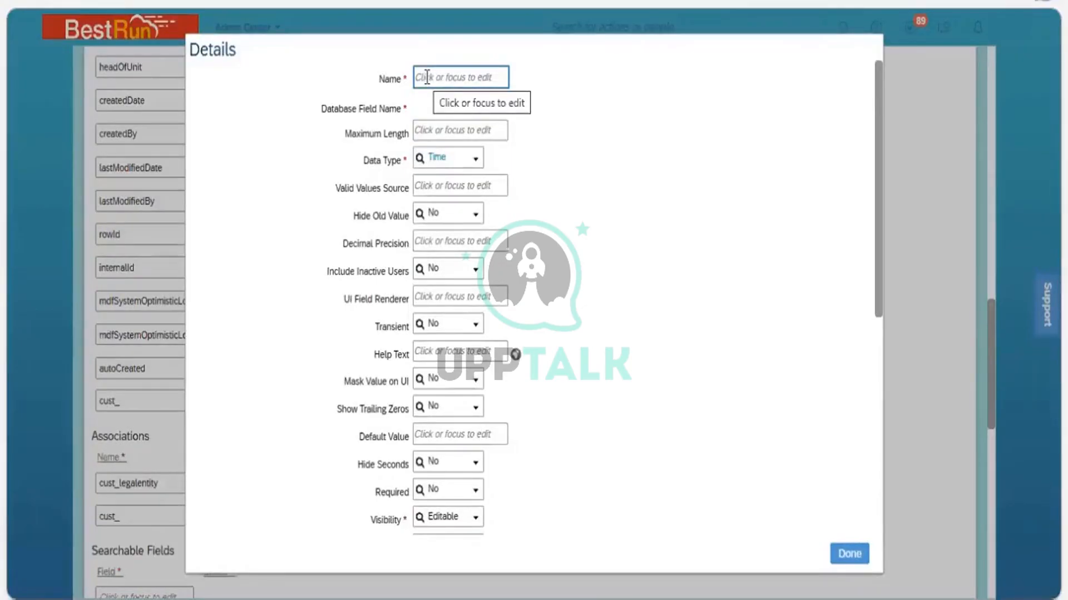
left_click(464, 240)
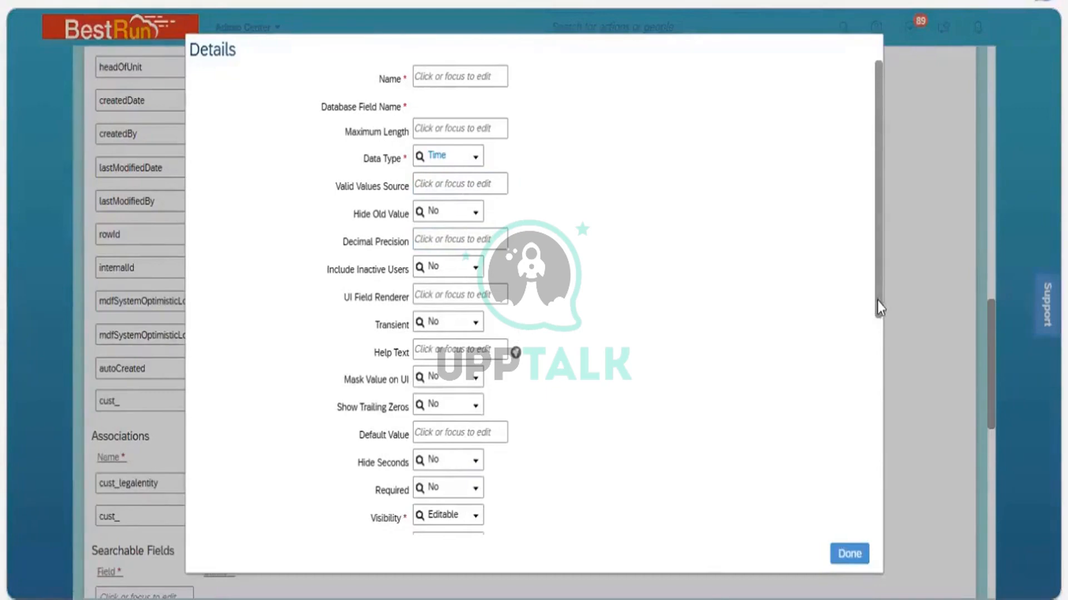
scroll(876, 338, "down", 5)
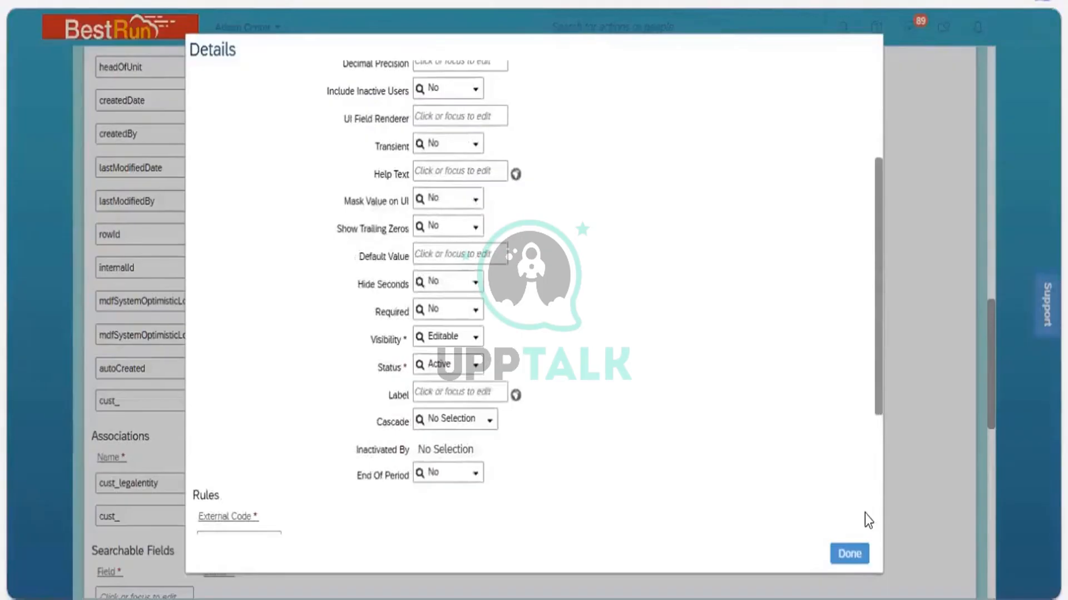
left_click(866, 549)
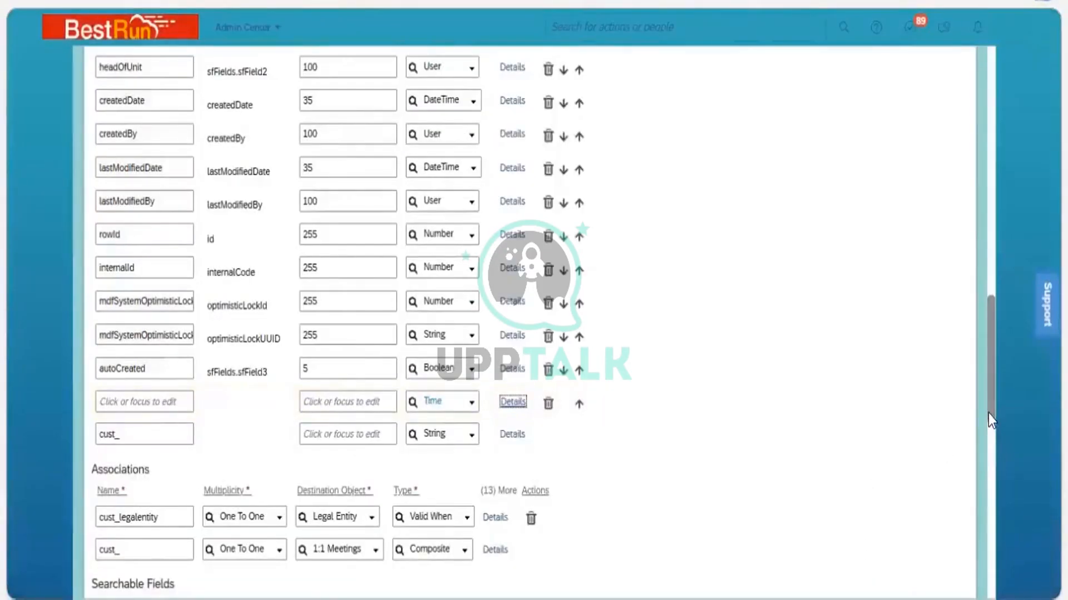
left_click_drag(983, 395, 981, 320)
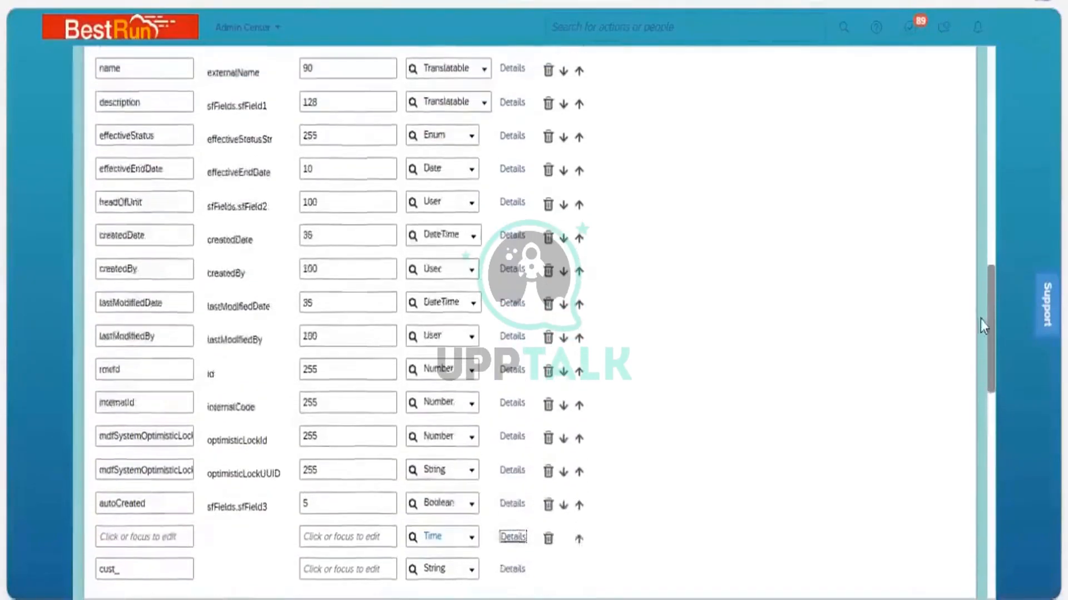
Change the externalCode field's label to Business Area _ID in its Details dialog and close the dialog
scroll(980, 319, "up", 7)
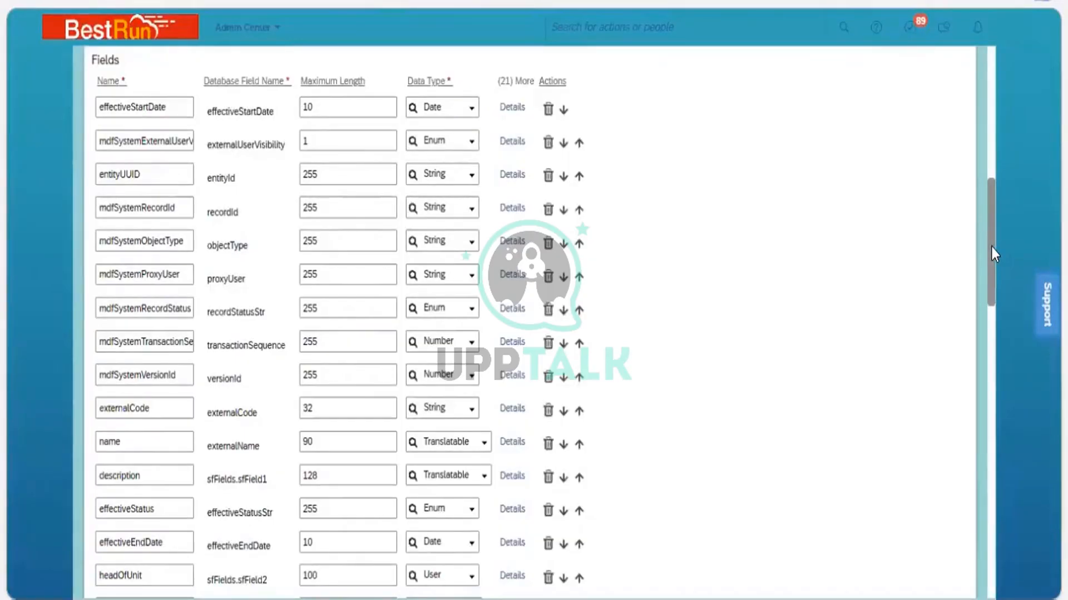
scroll(991, 296, "down", 4)
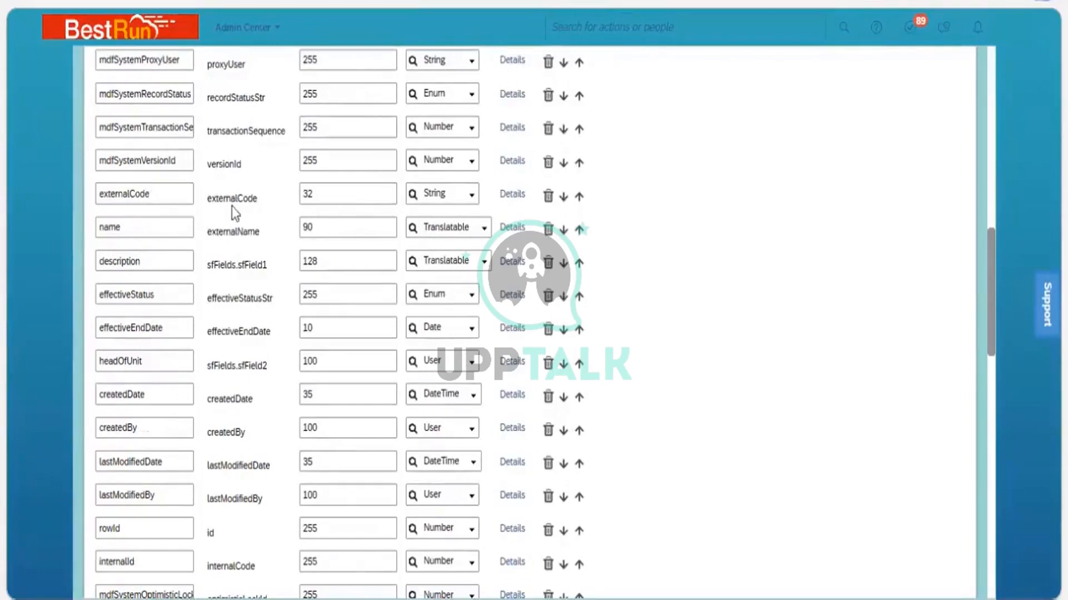
left_click(512, 194)
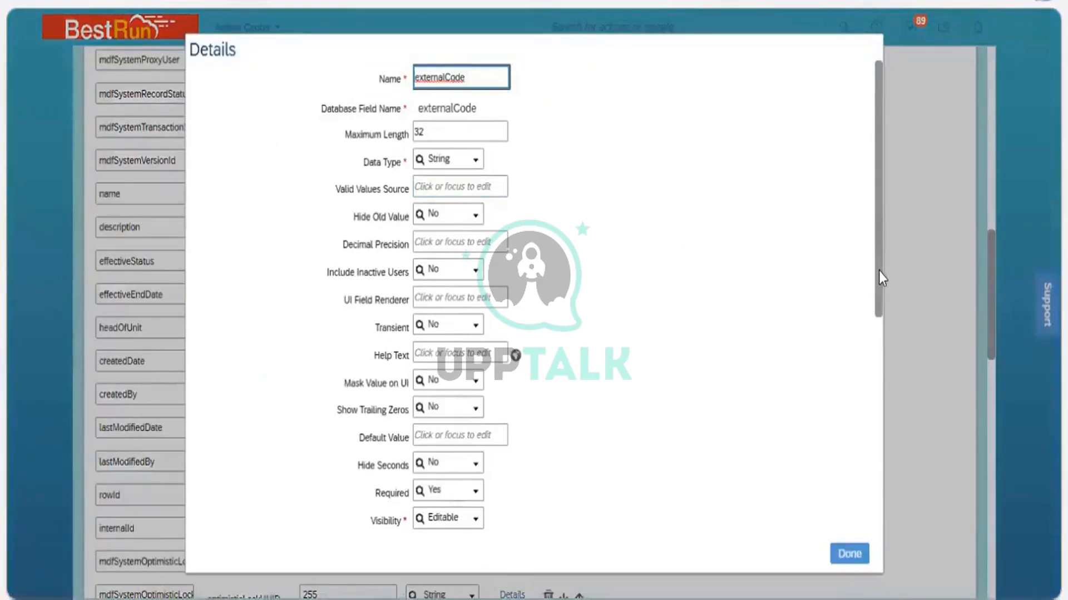
scroll(872, 378, "down", 3)
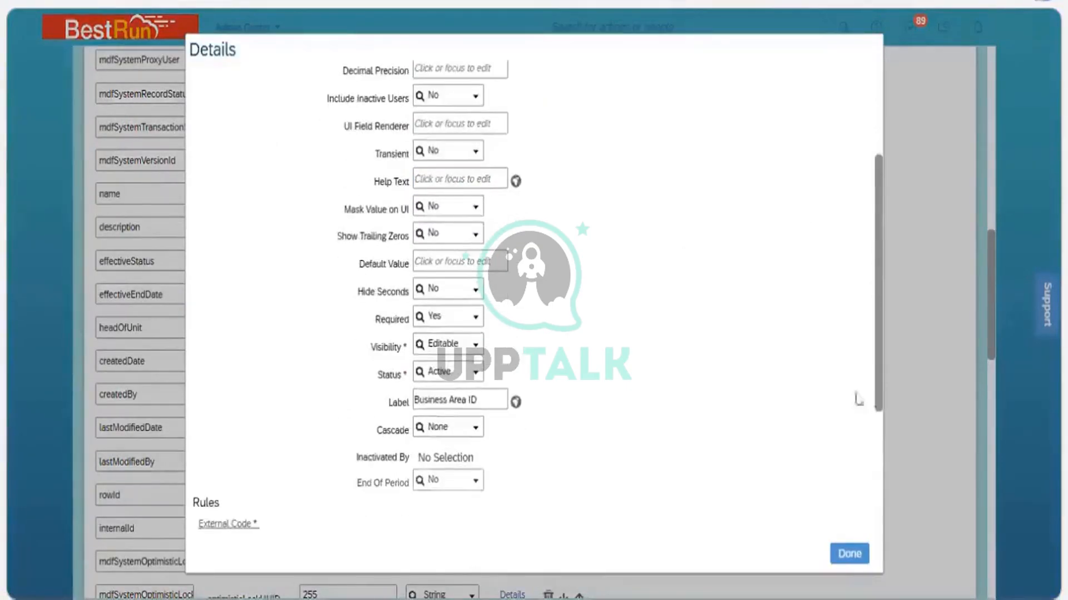
scroll(858, 398, "down", 1)
left_click(490, 347)
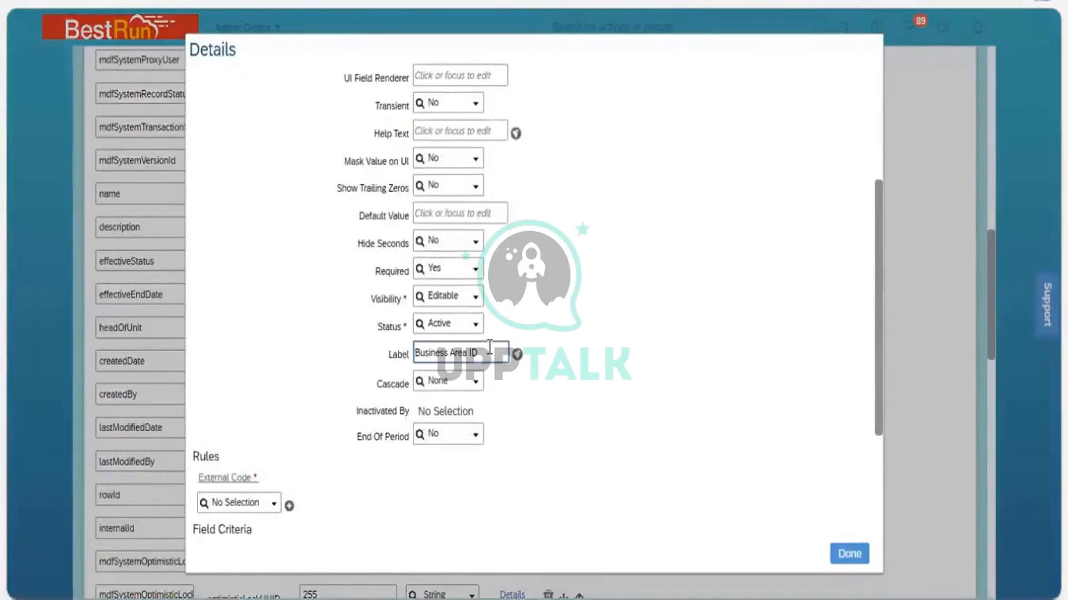
key("BackSpace")
key("BackSpace")
type("_ID")
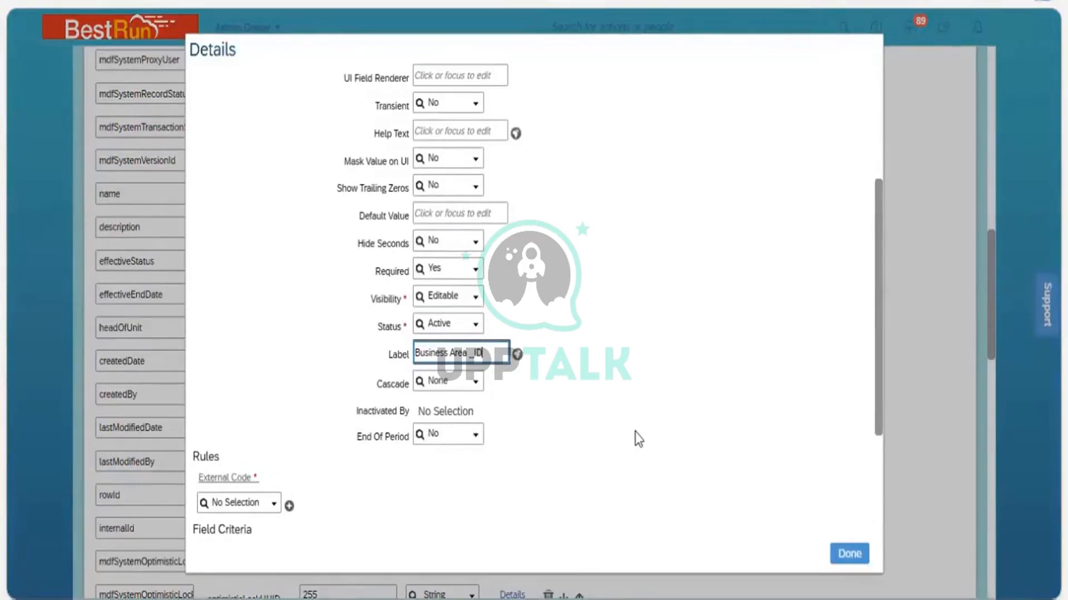
left_click(638, 439)
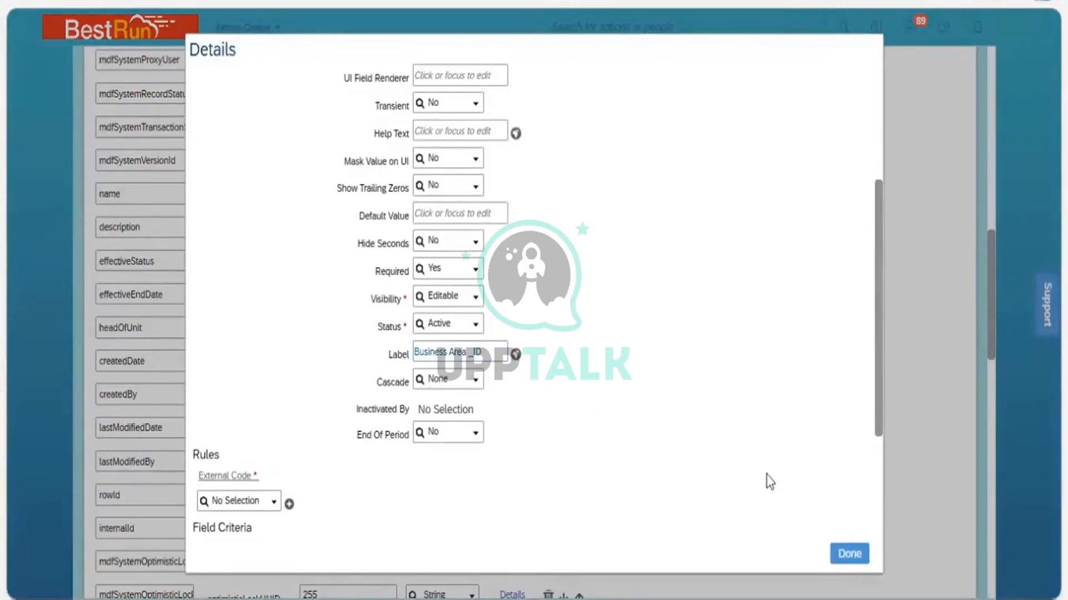
left_click(849, 554)
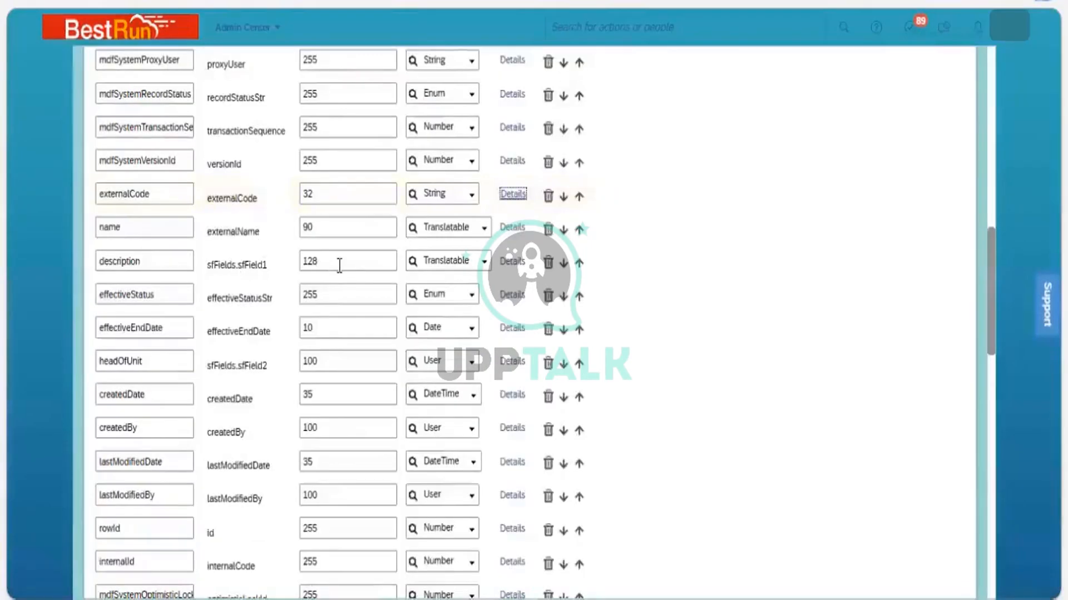
Set the name field's label to Business Area Name_BAN and make the field required
left_click(513, 229)
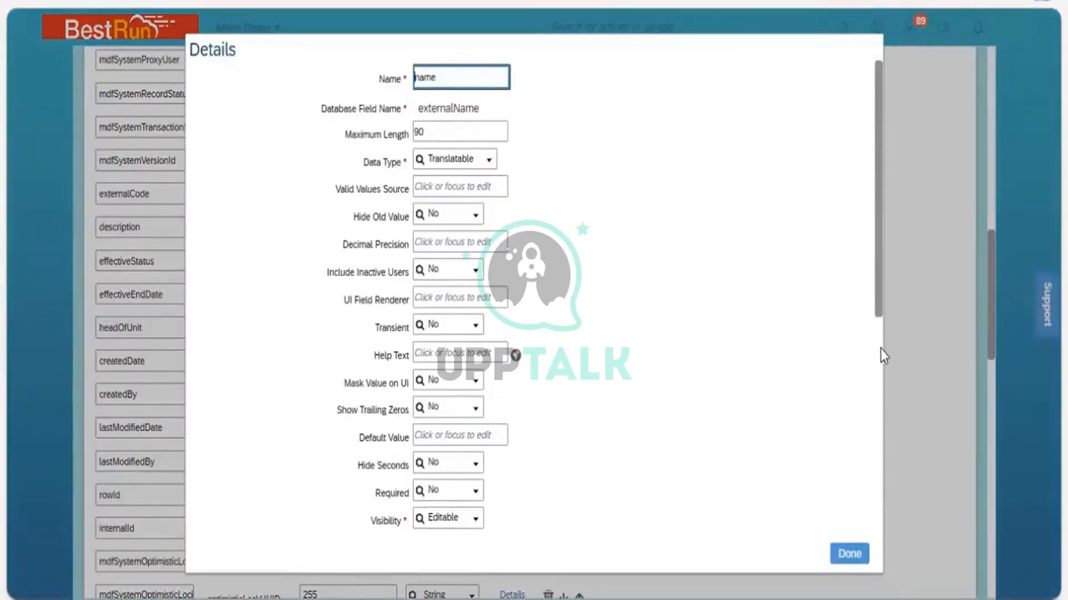
scroll(879, 361, "down", 3)
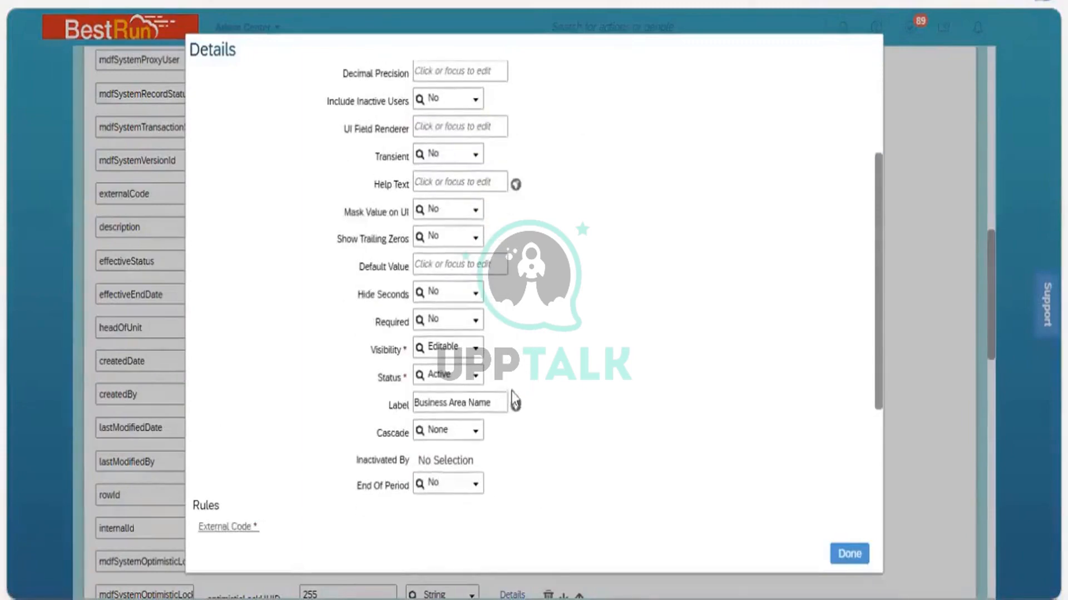
left_click(498, 403)
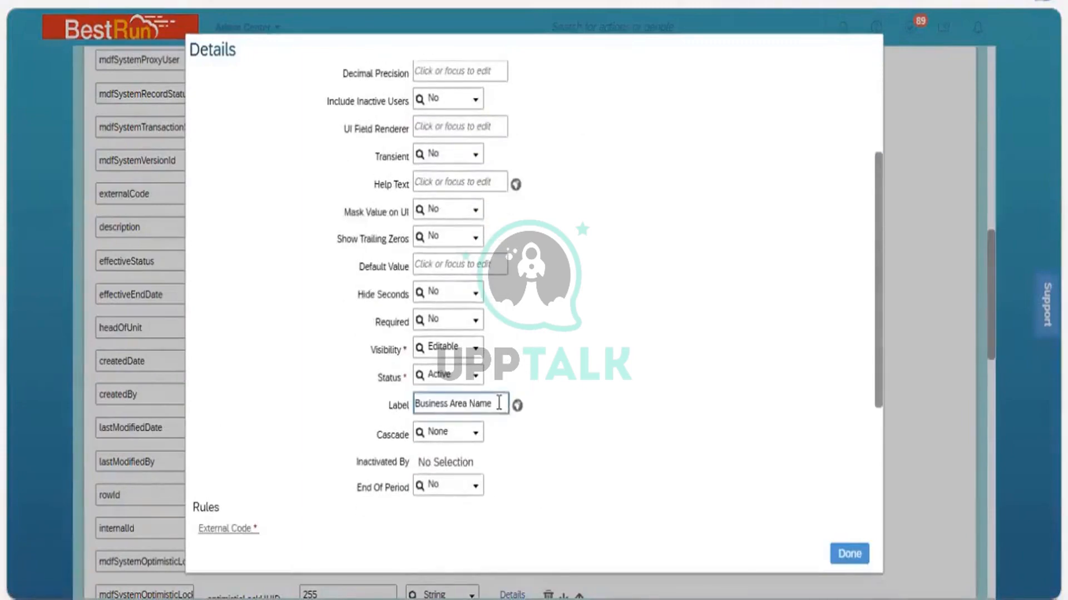
type("_")
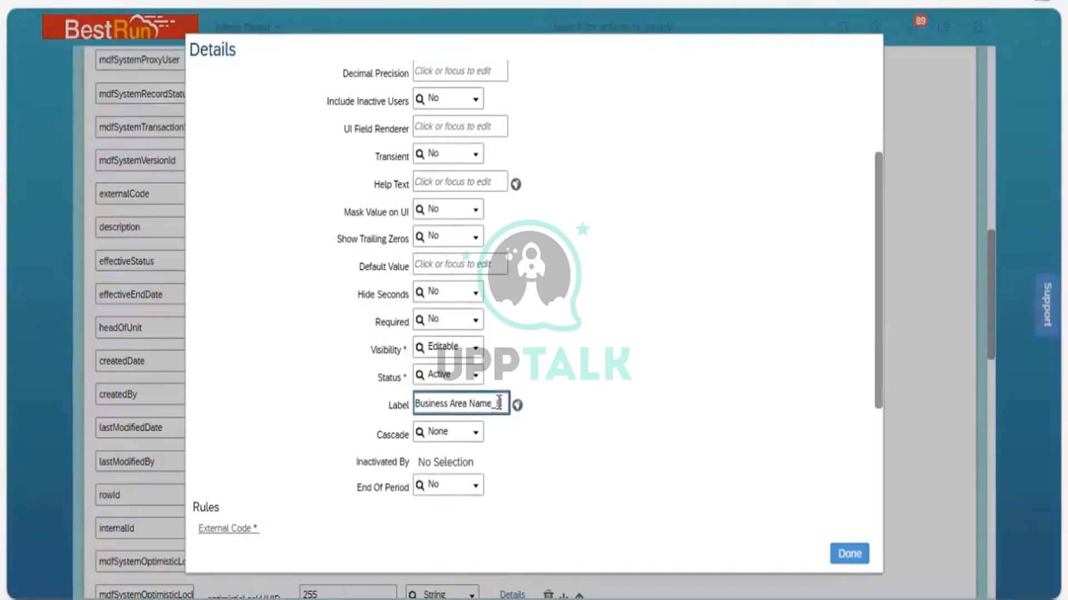
type("BAN")
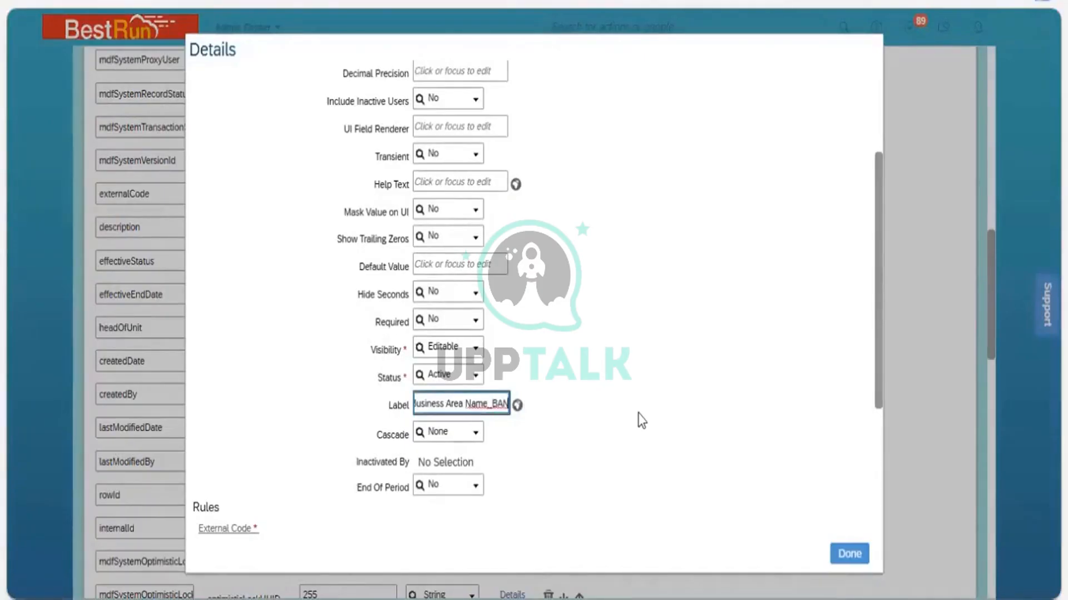
left_click(639, 413)
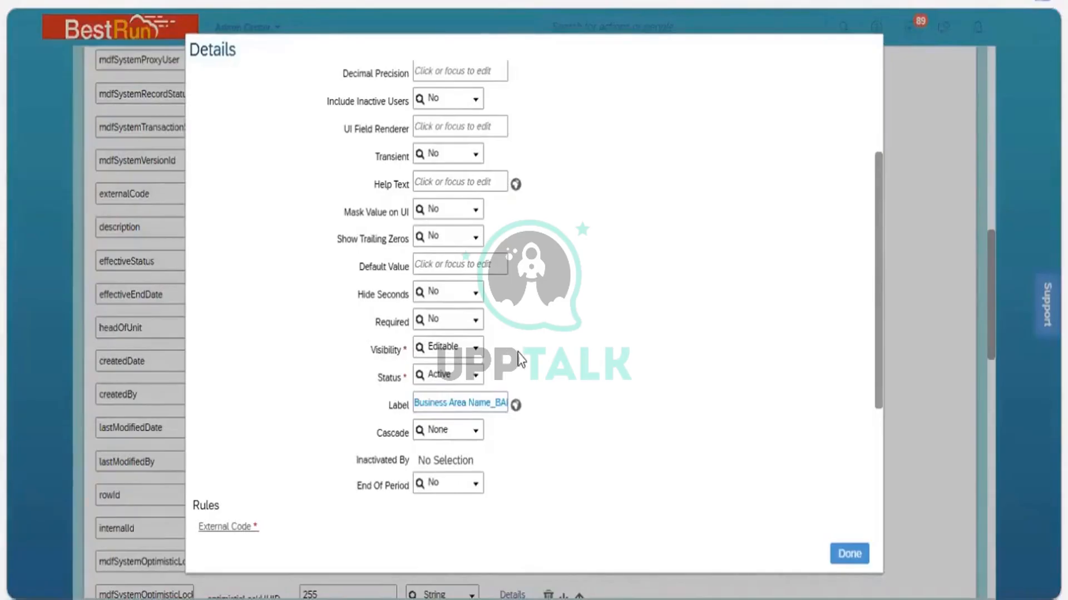
left_click(477, 329)
type("Yes")
left_click(860, 555)
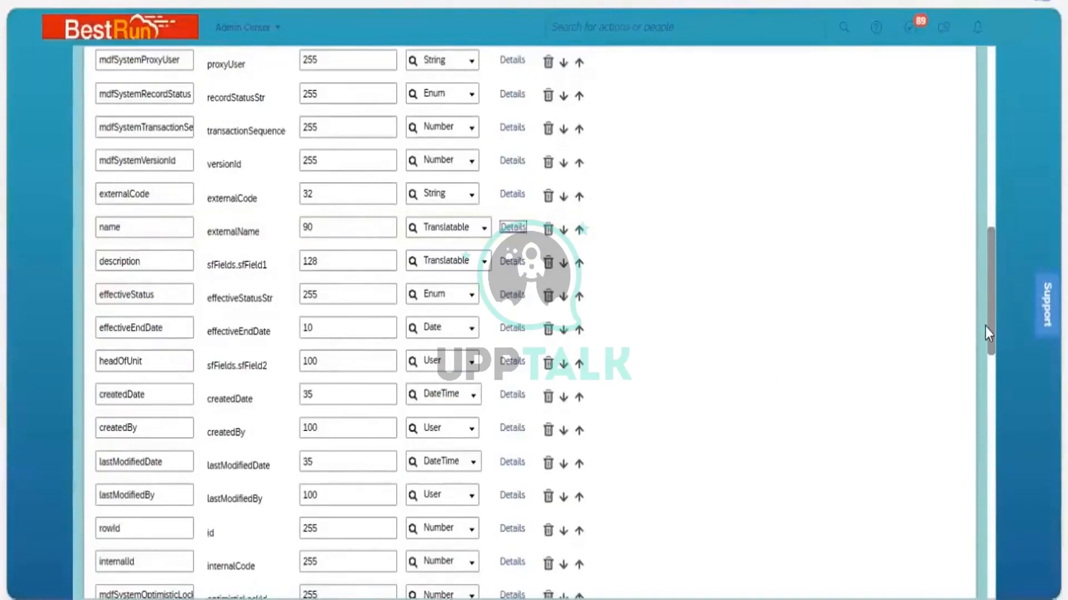
Cancel editing the 3200 NGI Services business unit record in Manage Data and reload the page
left_click_drag(990, 335, 990, 406)
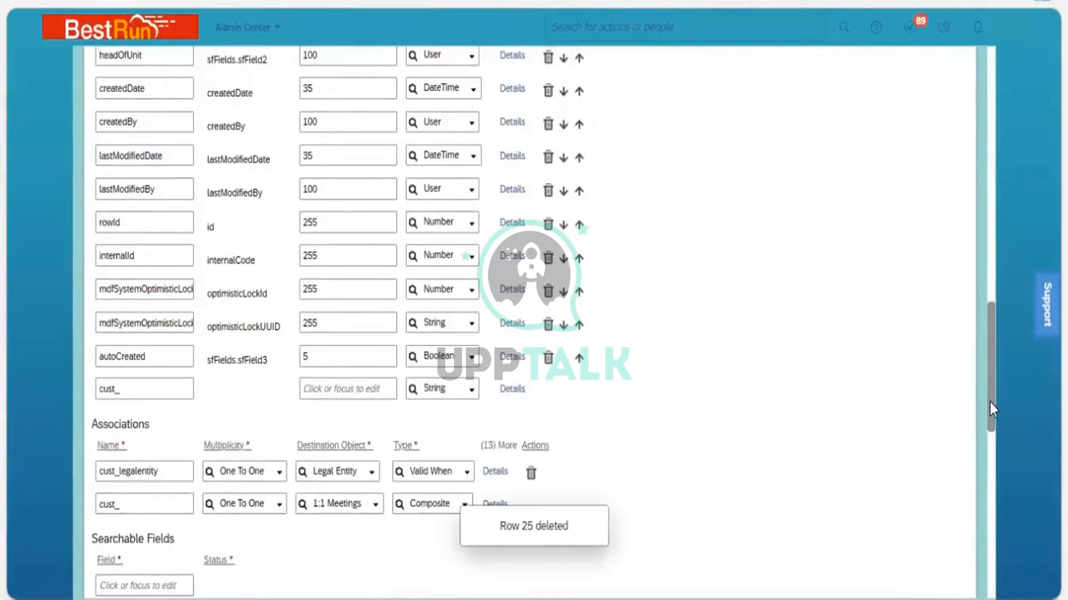
left_click_drag(990, 410, 991, 576)
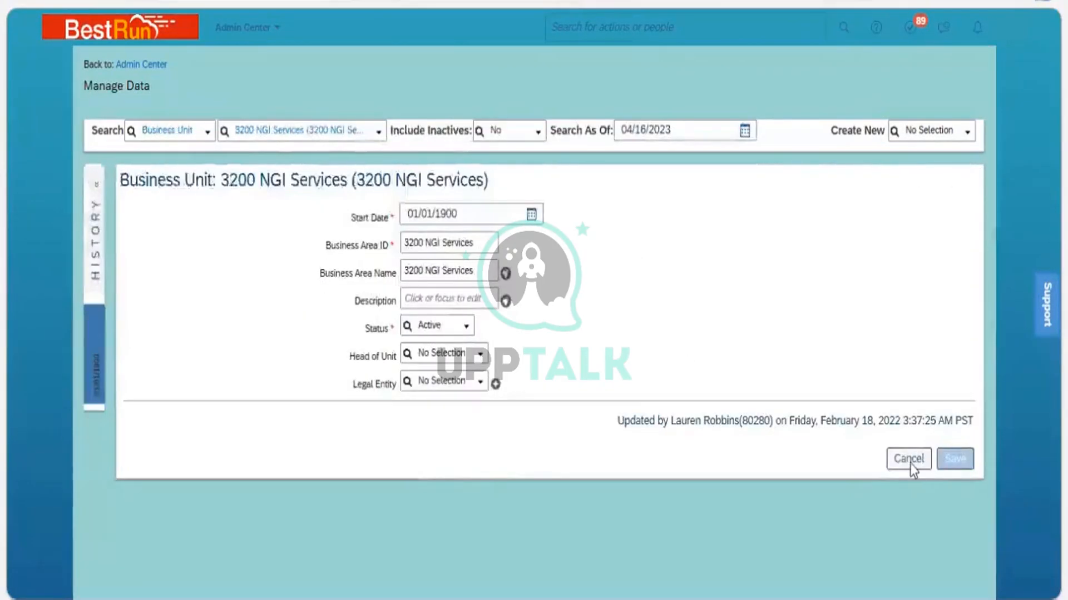
left_click(908, 461)
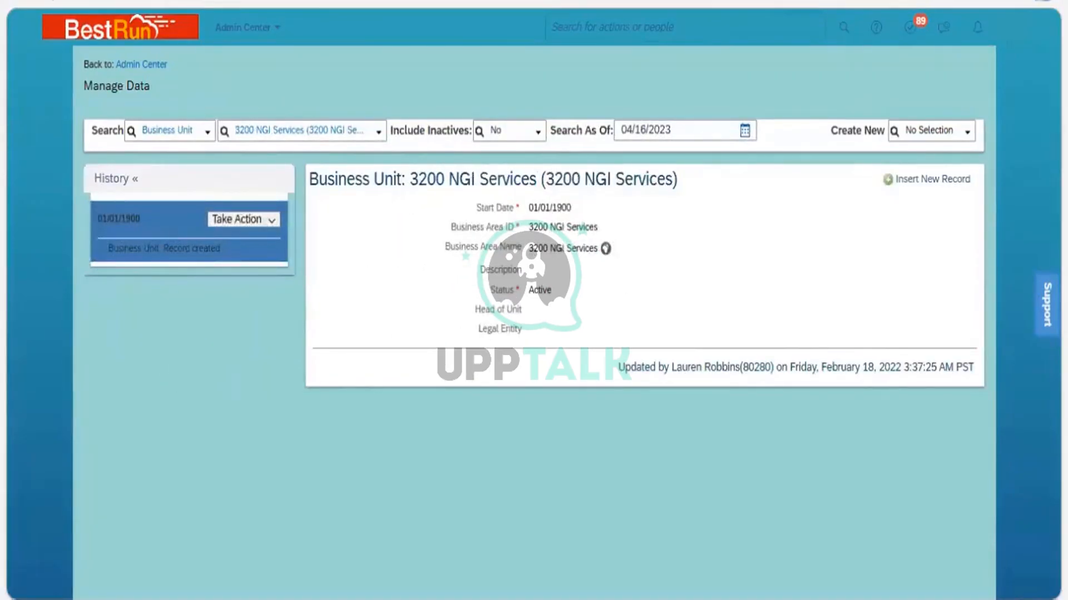
key("F5")
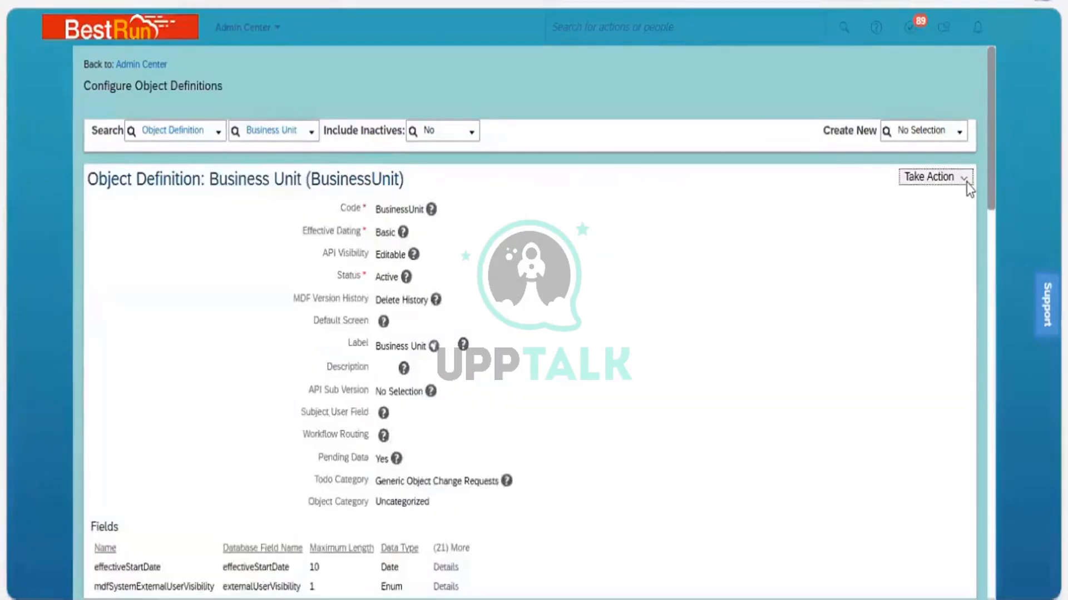
Start a correction of the Business Unit object definition
left_click(966, 183)
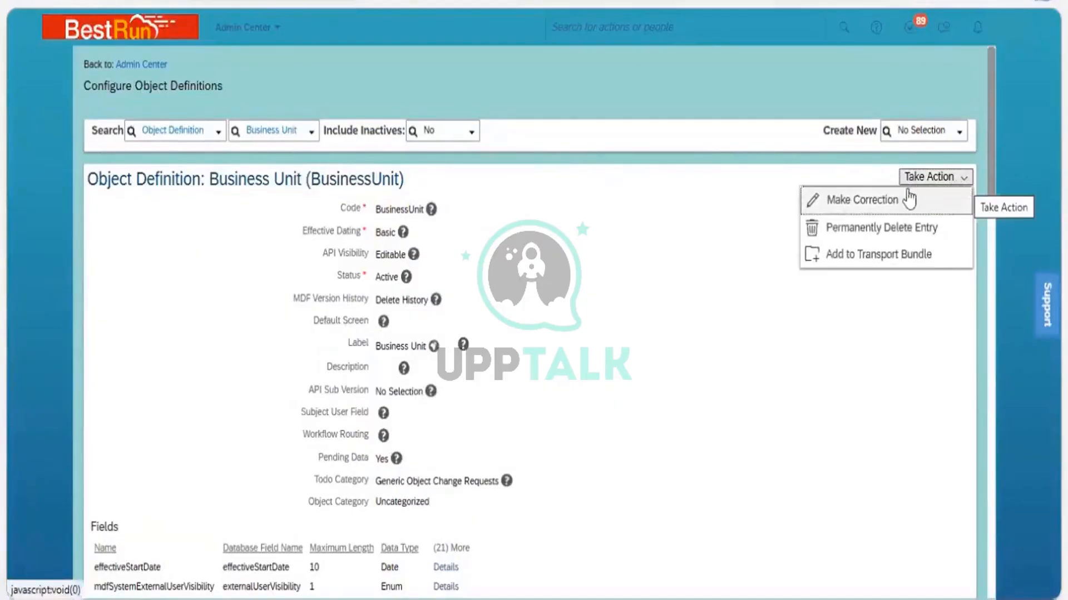
left_click(937, 201)
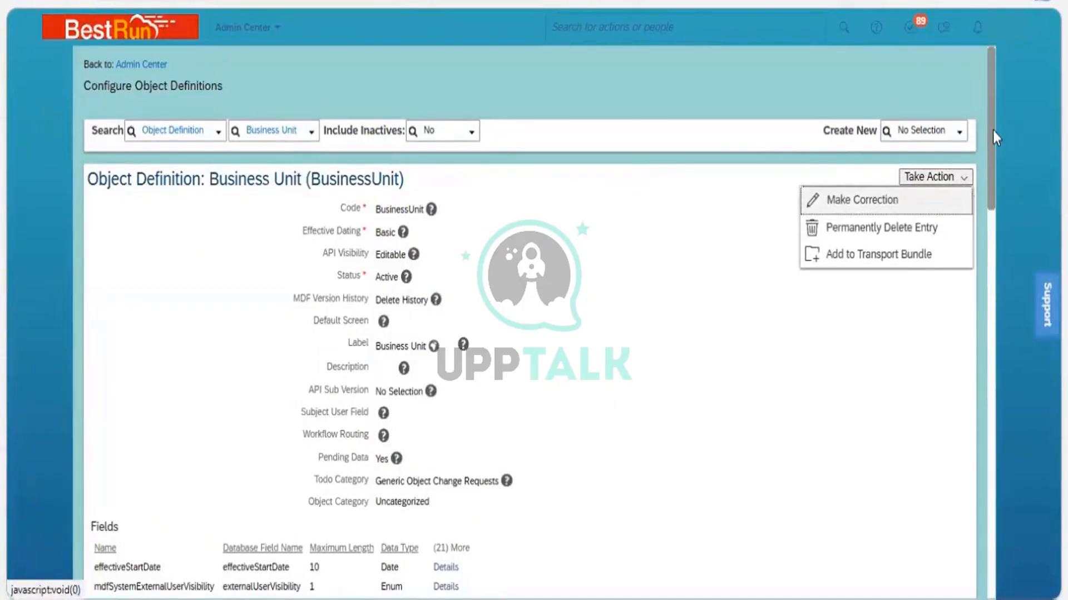
scroll(979, 177, "down", 10)
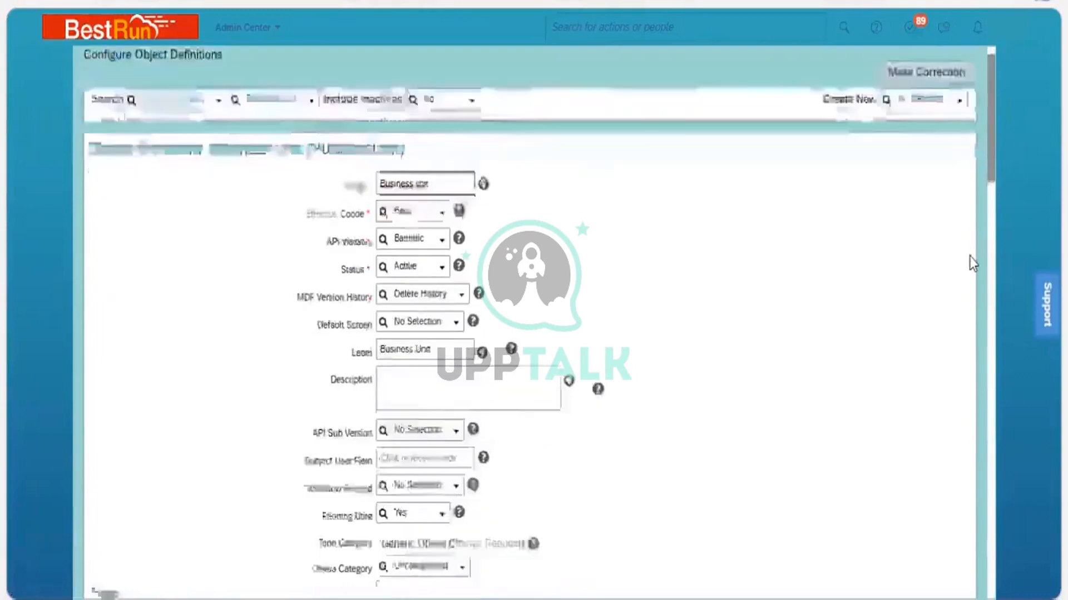
scroll(973, 305, "down", 4)
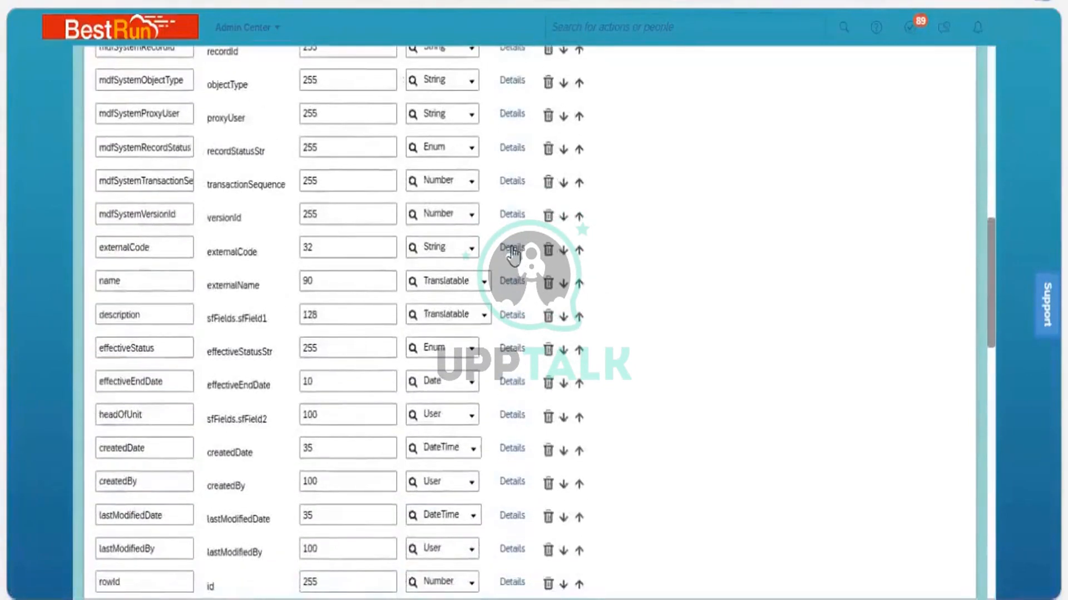
Correct the externalCode field's label back to Business Area ID in its Details dialog
left_click(512, 251)
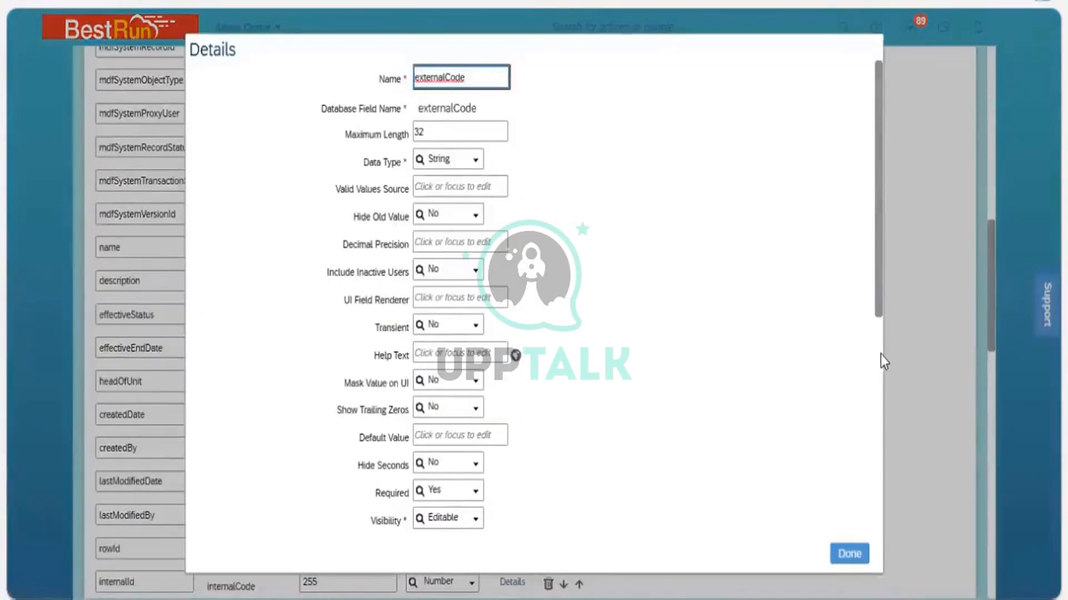
scroll(881, 391, "down", 5)
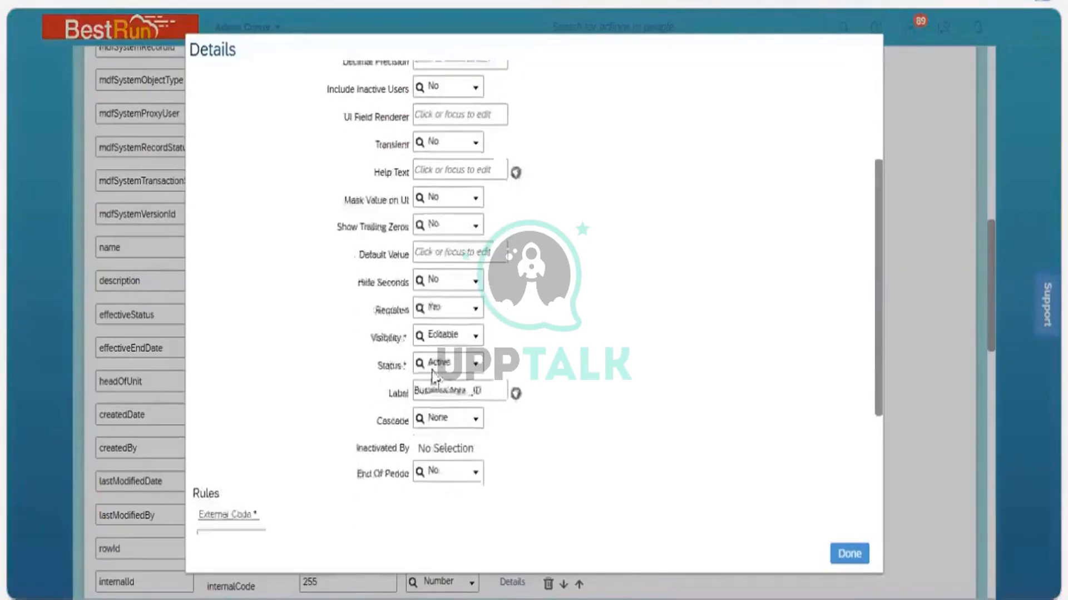
left_click(477, 387)
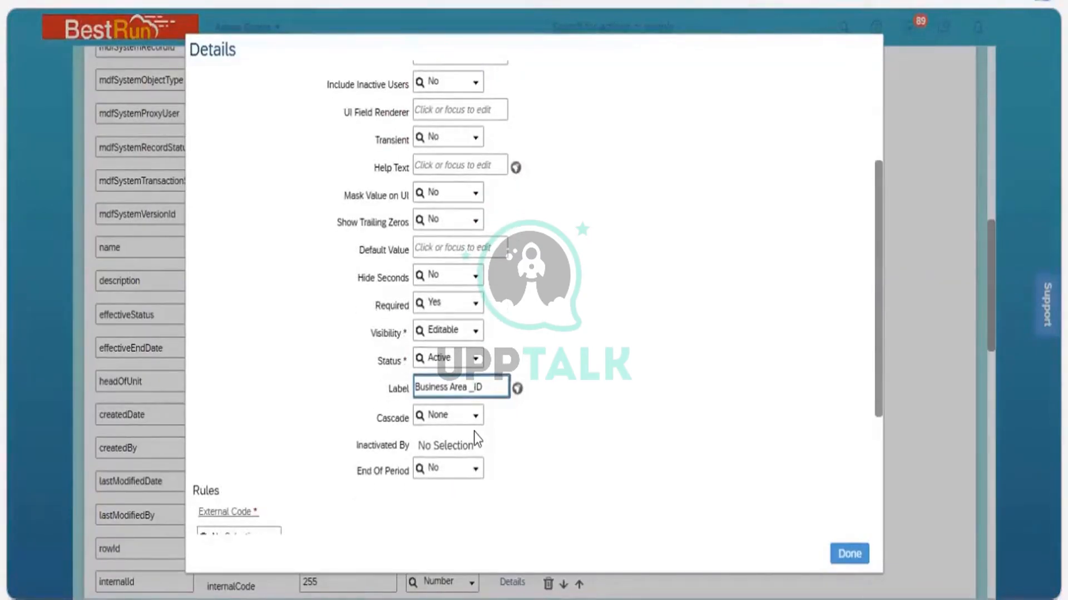
key("BackSpace")
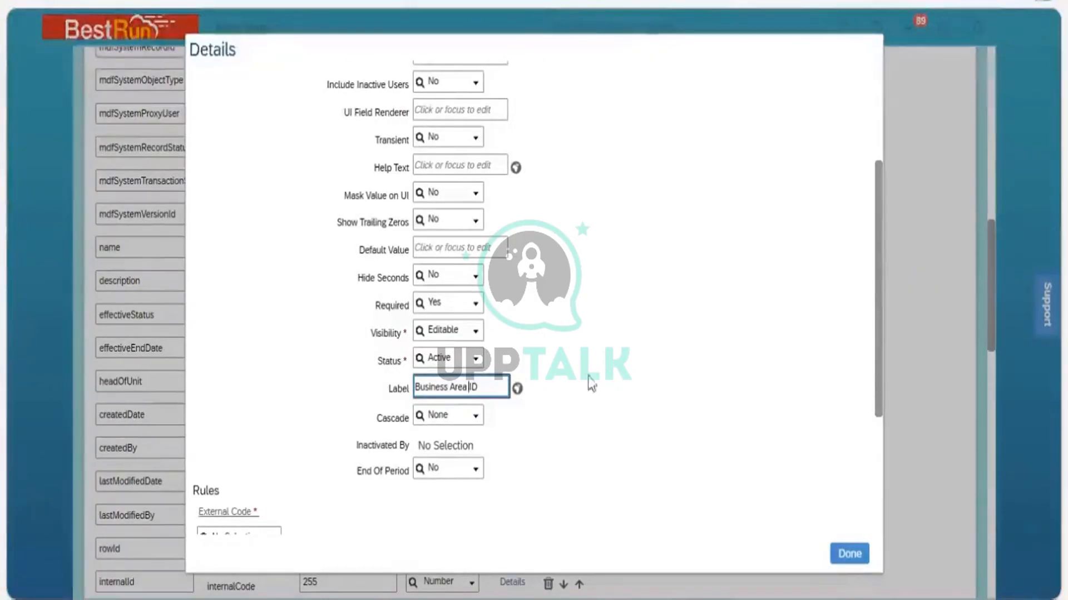
left_click(516, 336)
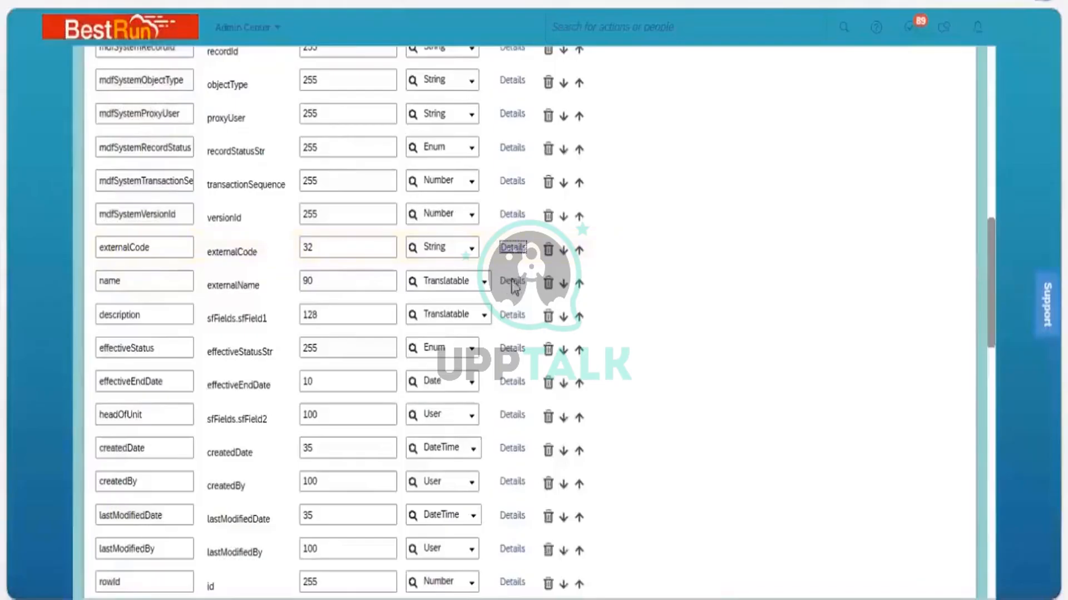
Open the name field's details, set Required to No and remove the _BAN suffix from its label
left_click(512, 282)
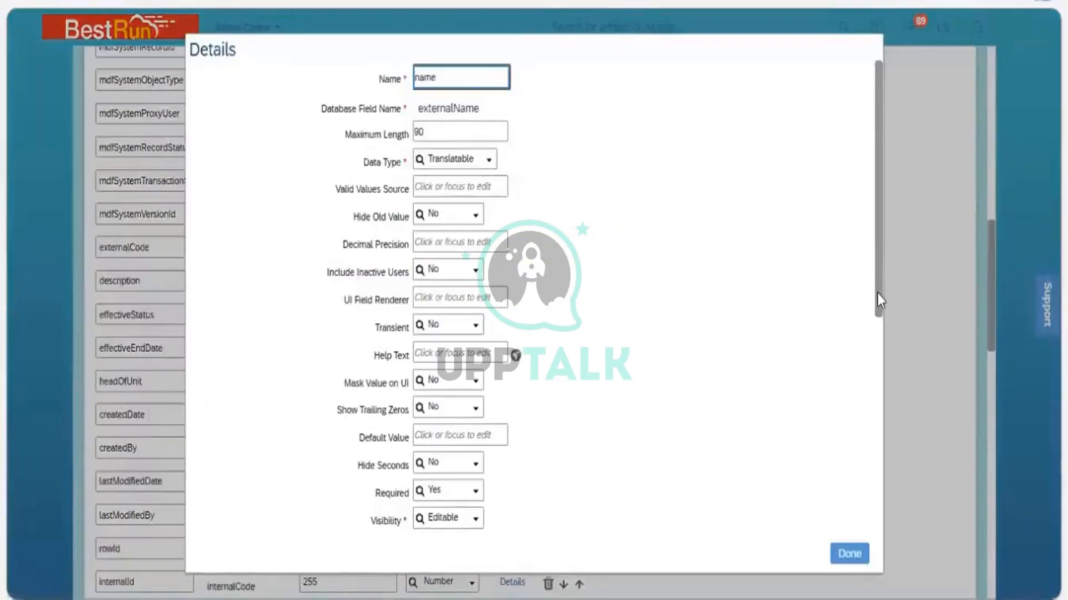
scroll(878, 390, "down", 5)
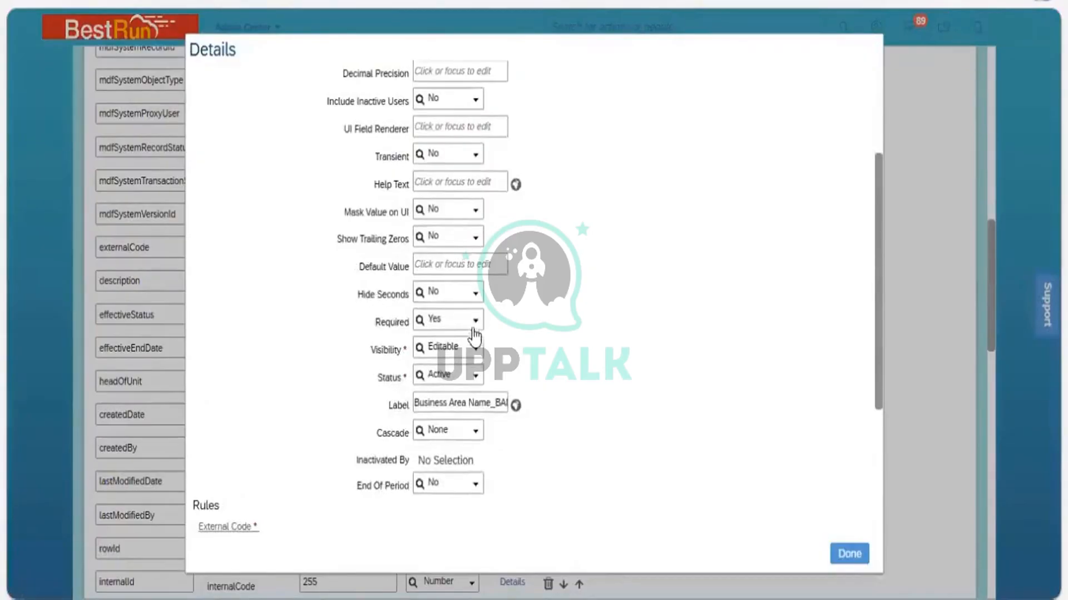
left_click(476, 321)
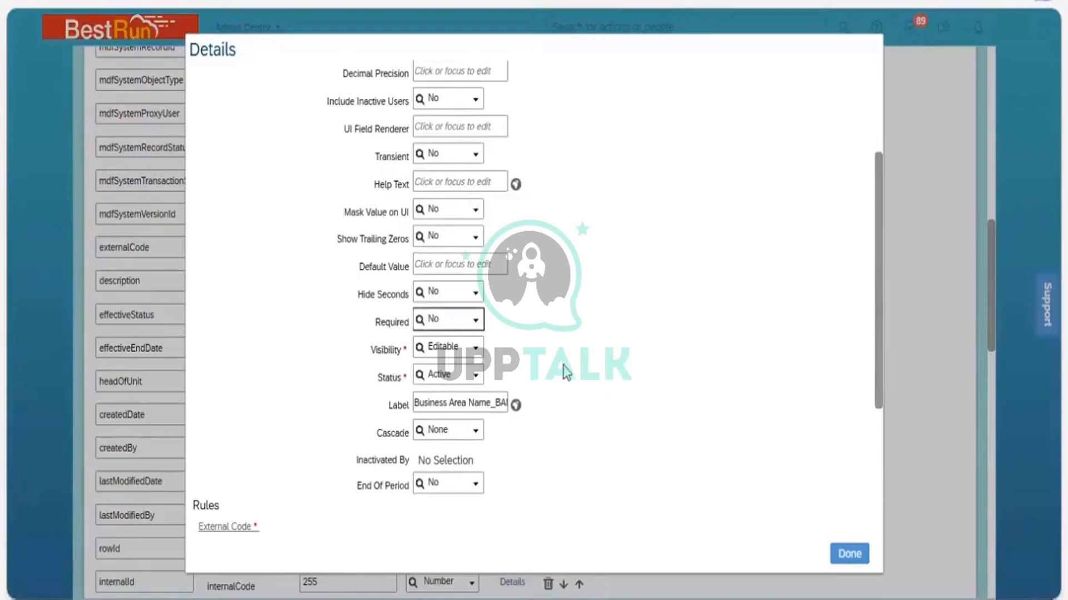
left_click(498, 403)
left_click(498, 404)
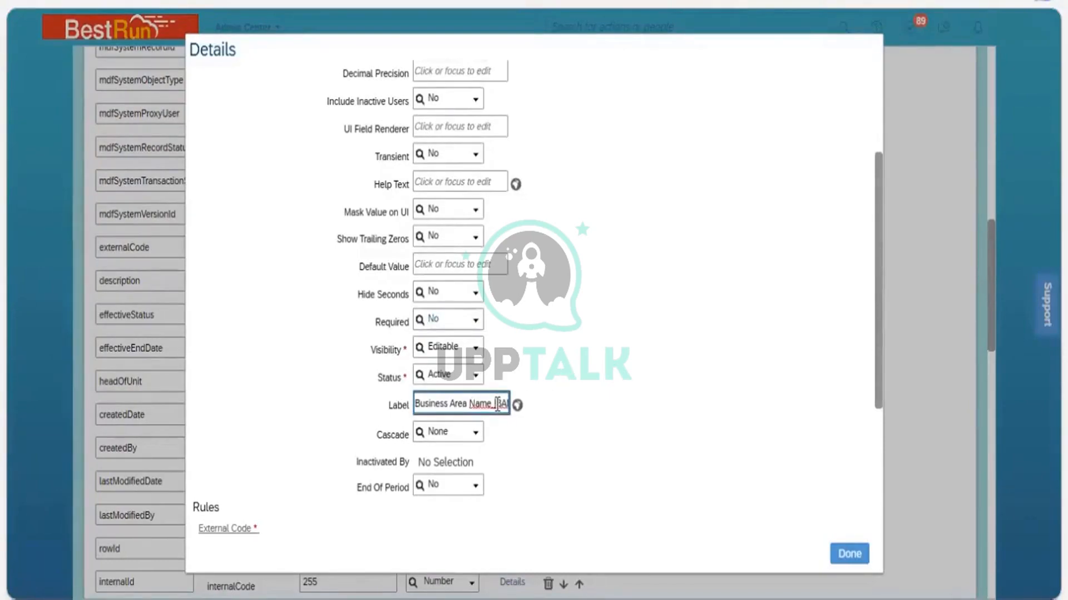
key("BackSpace")
key("Delete")
key("Delete")
key("Delete")
left_click(649, 375)
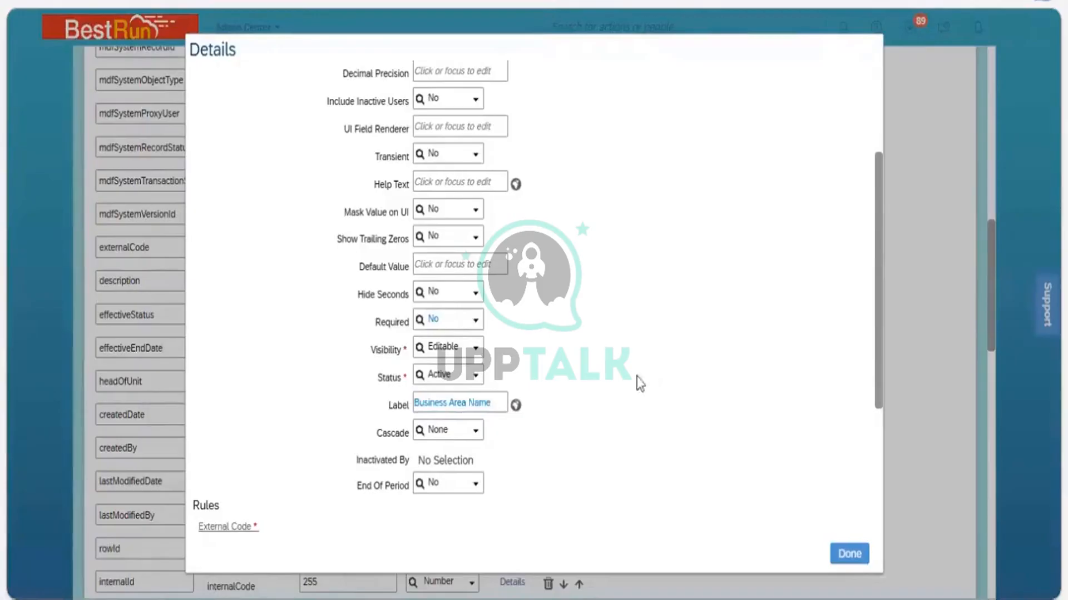
Set the name field's Visibility to Not Visible and close the Details dialog
left_click(476, 351)
left_click(475, 382)
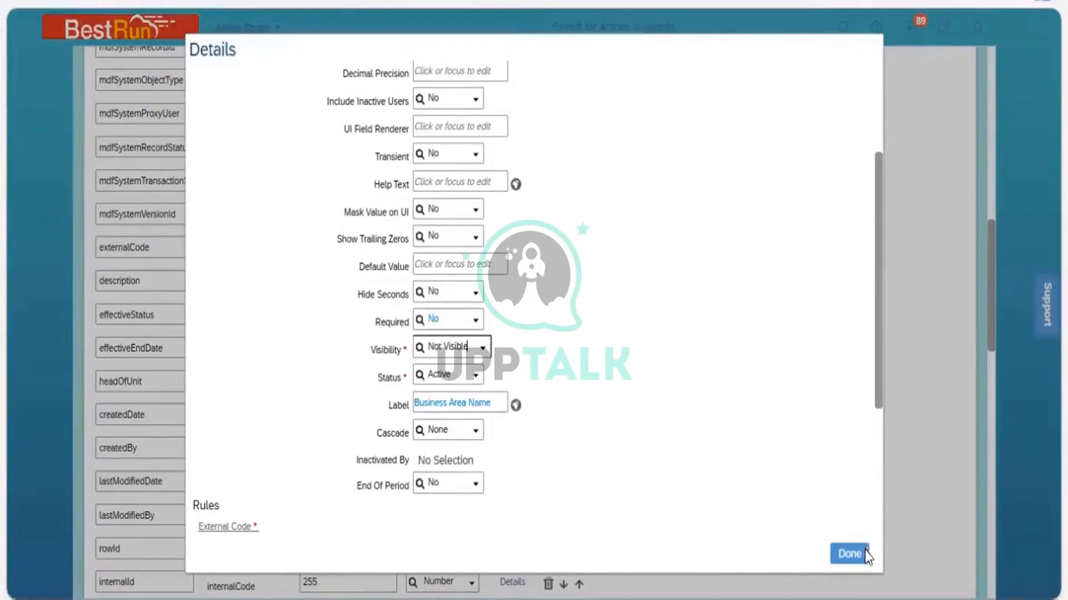
left_click(850, 554)
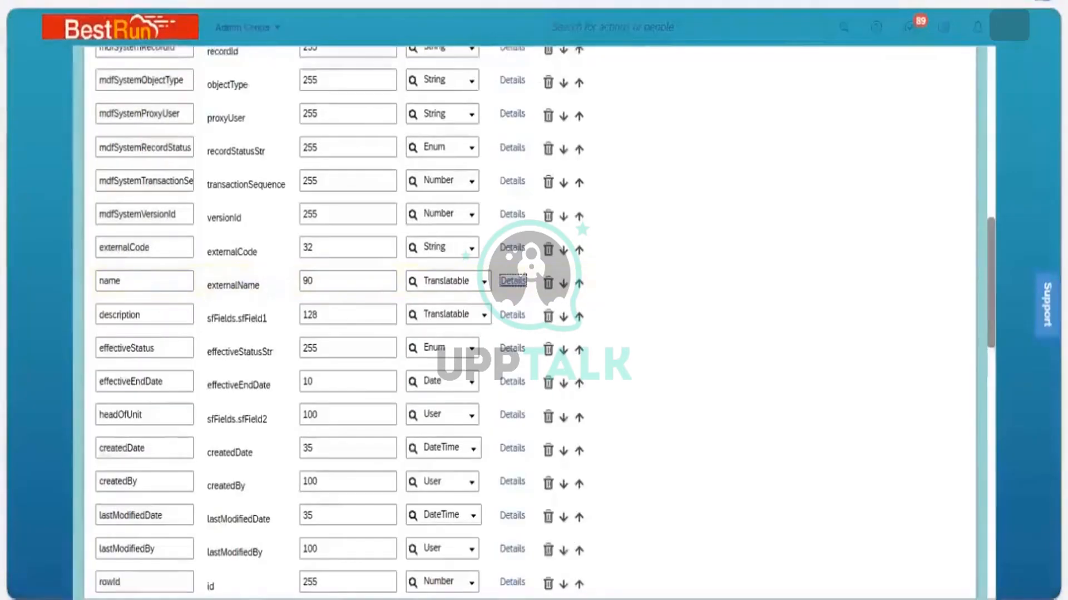
Save the corrected object definition and accept the warning about the name field no longer being searchable
left_click_drag(991, 289, 992, 542)
left_click(952, 545)
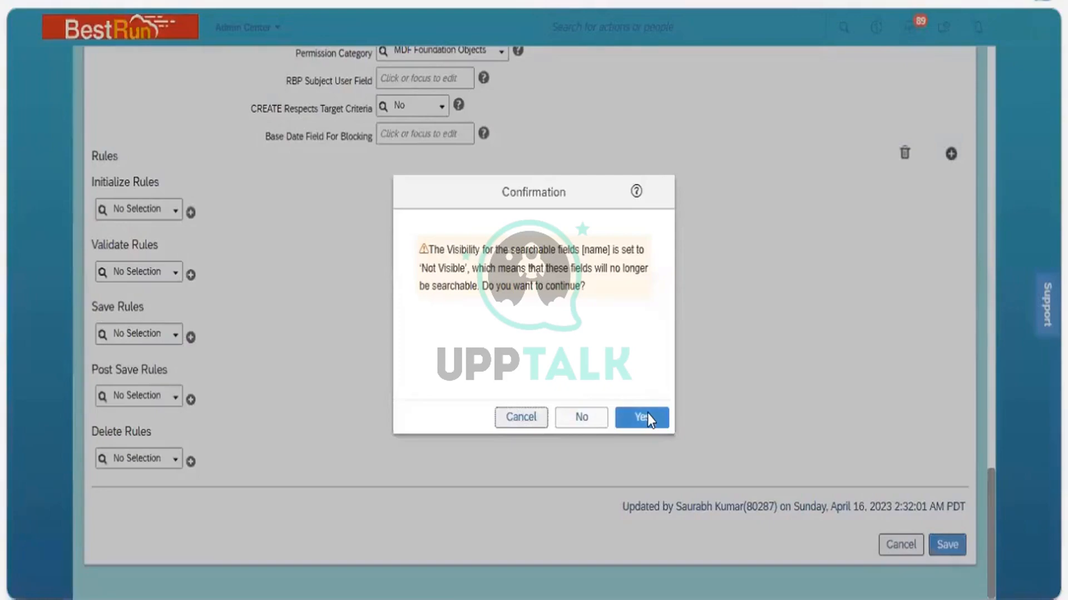
left_click(647, 414)
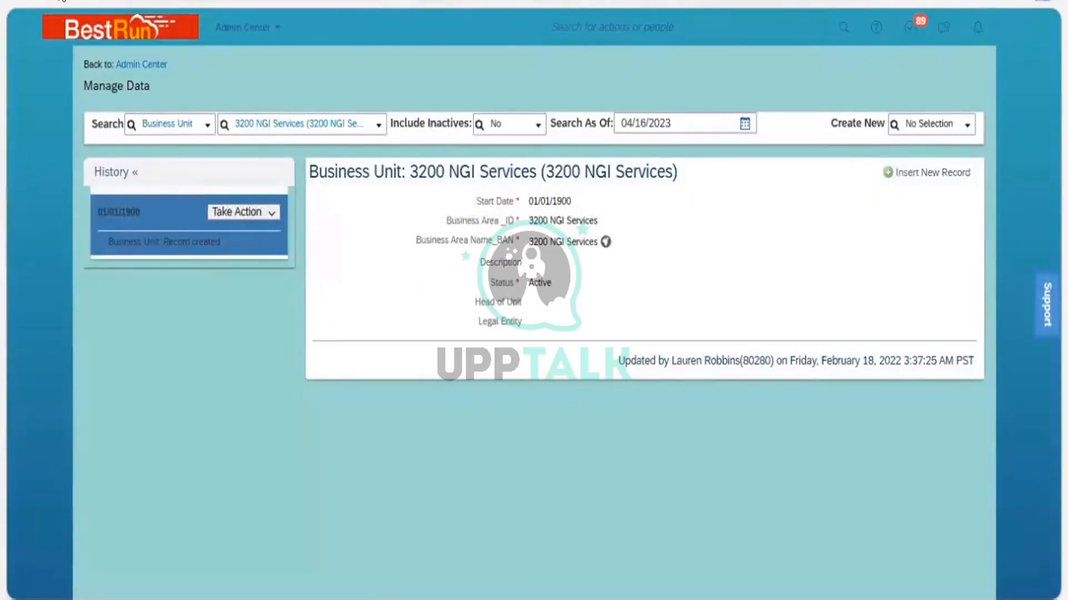
Start a new correction of the Business Unit definition and set the name field's Visibility to Read Only
left_click(62, 1)
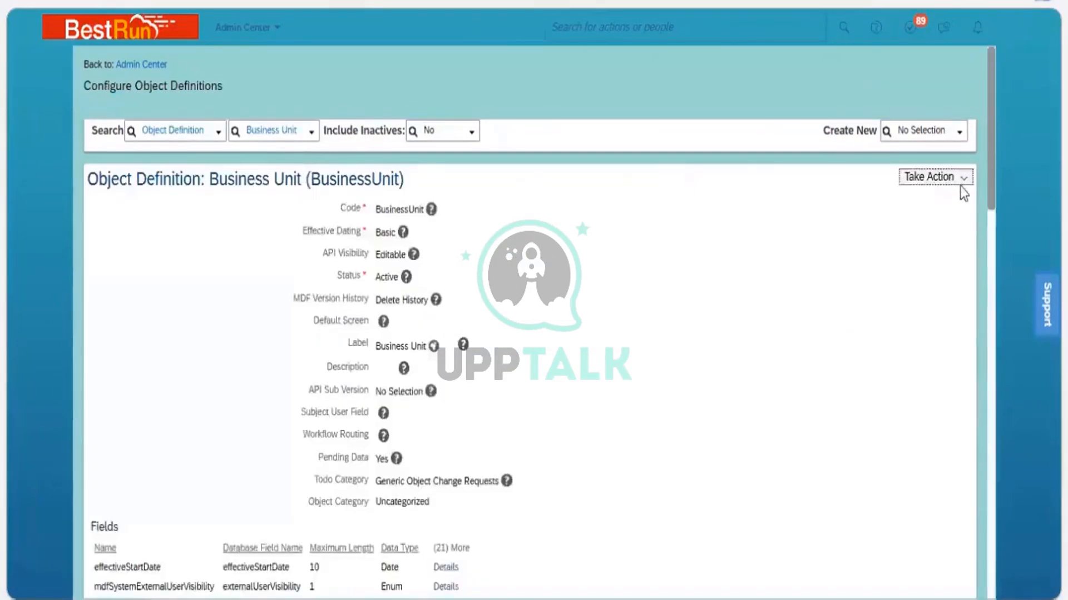
left_click(936, 196)
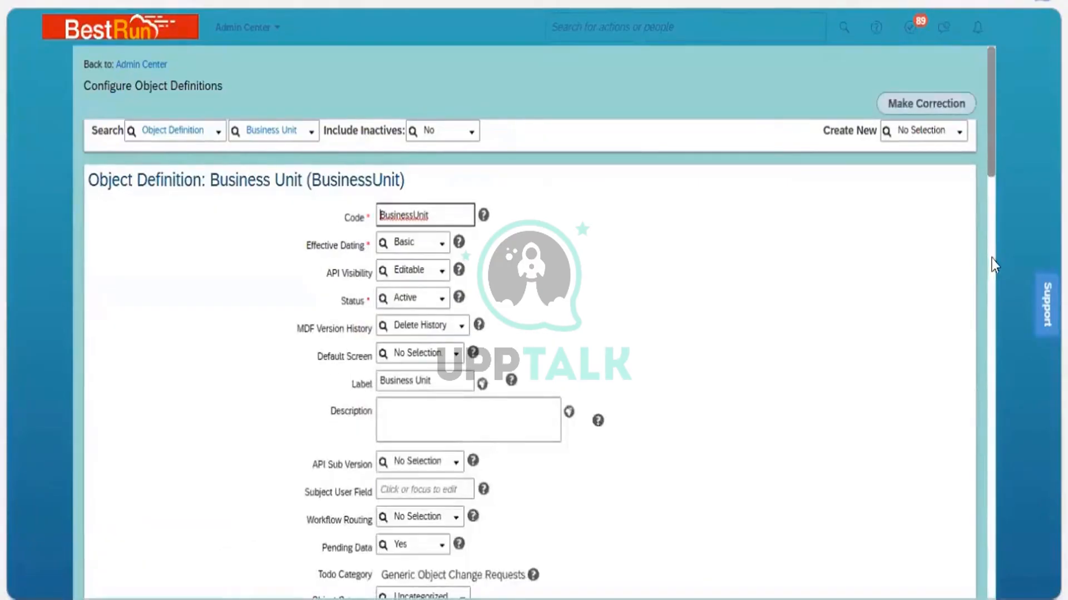
scroll(994, 314, "down", 15)
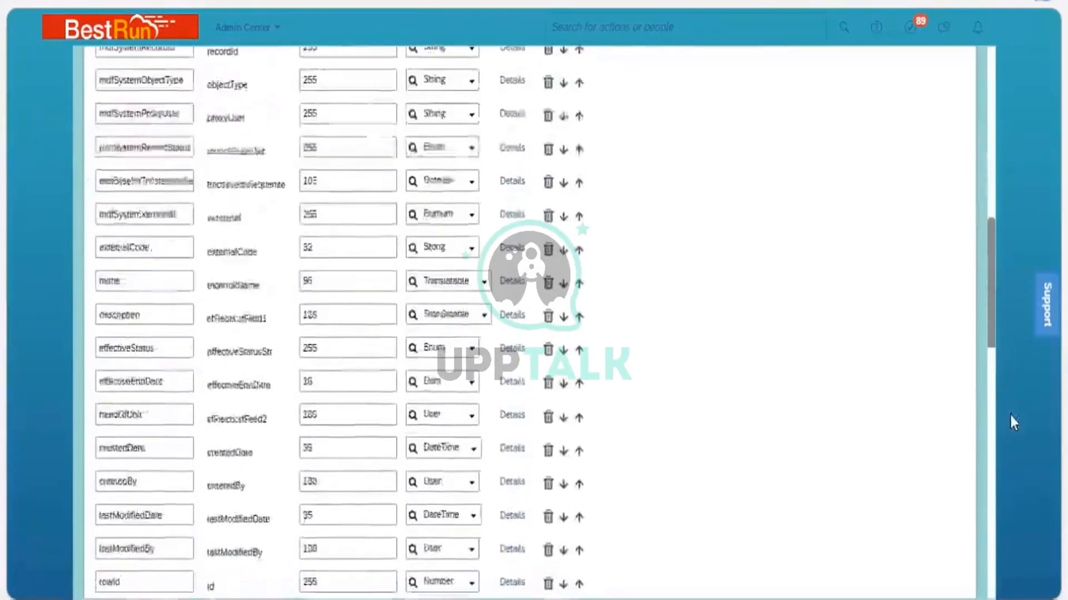
scroll(1009, 413, "down", 4)
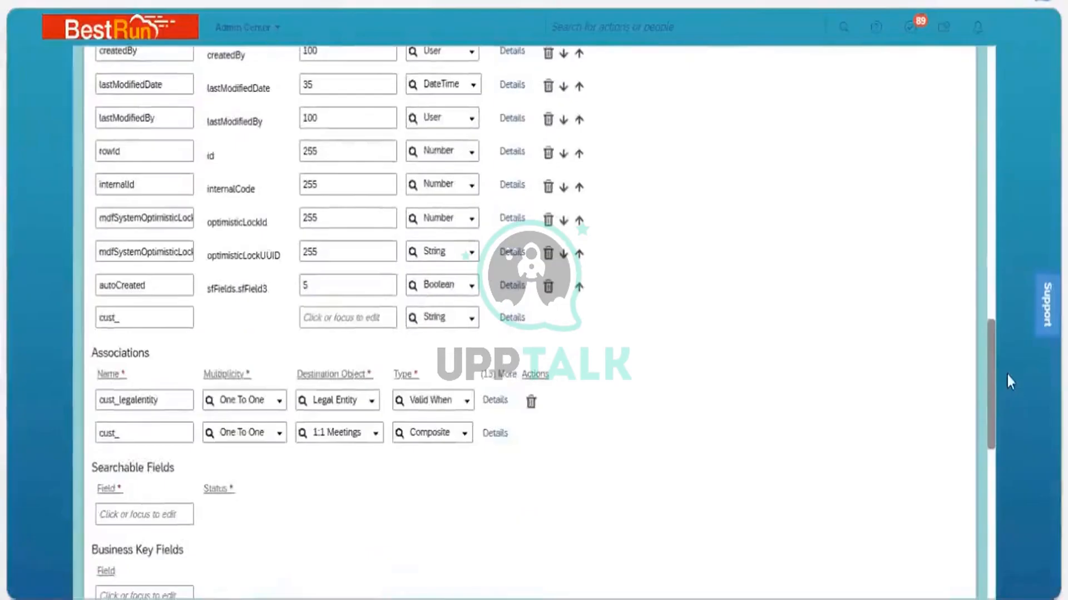
scroll(1006, 372, "up", 4)
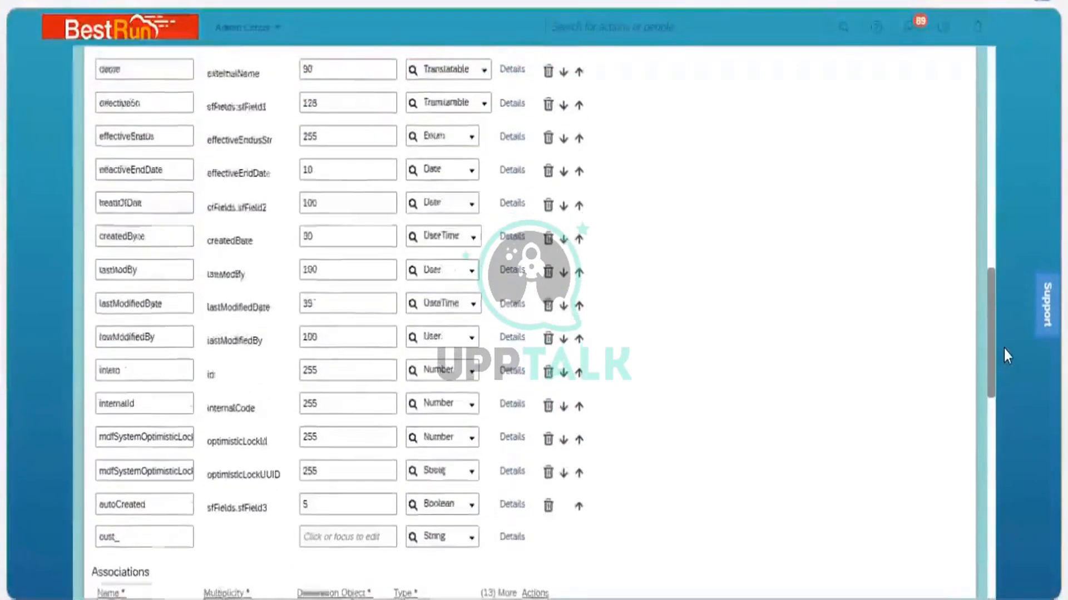
scroll(649, 279, "up", 1)
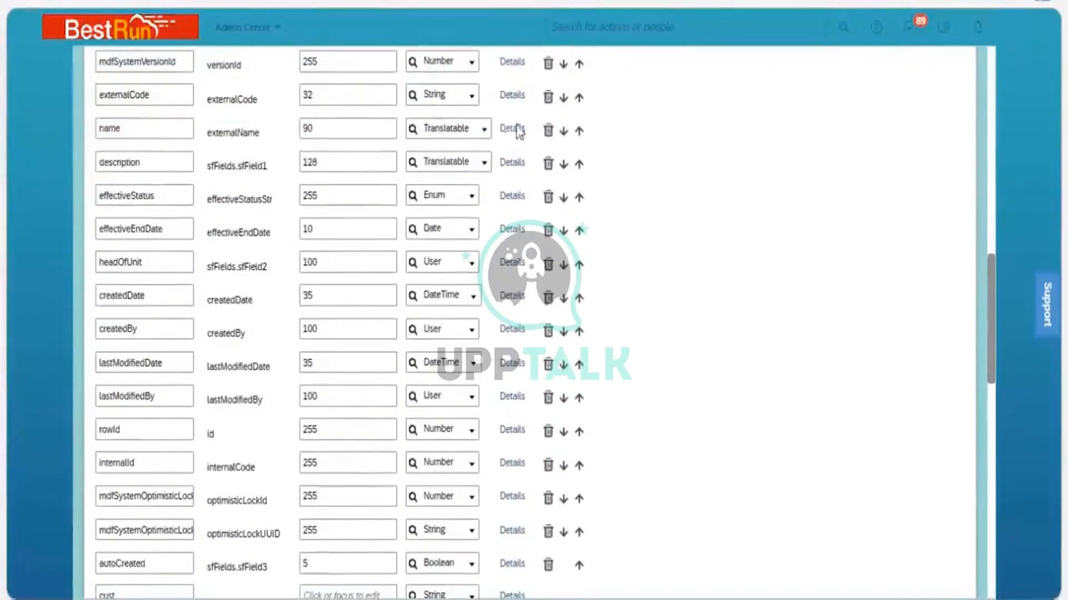
left_click(512, 129)
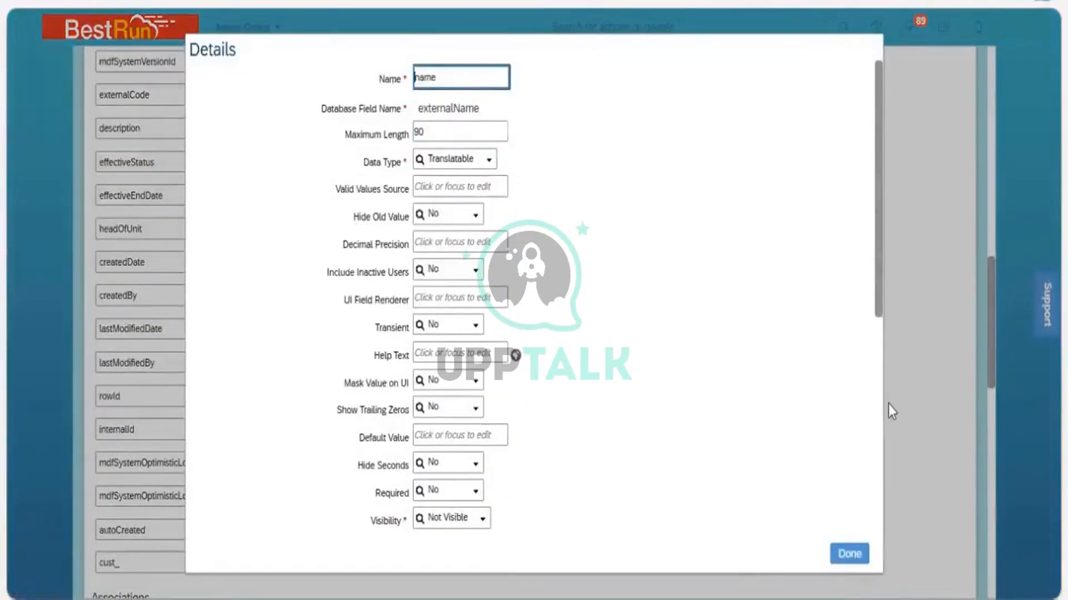
scroll(649, 389, "down", 4)
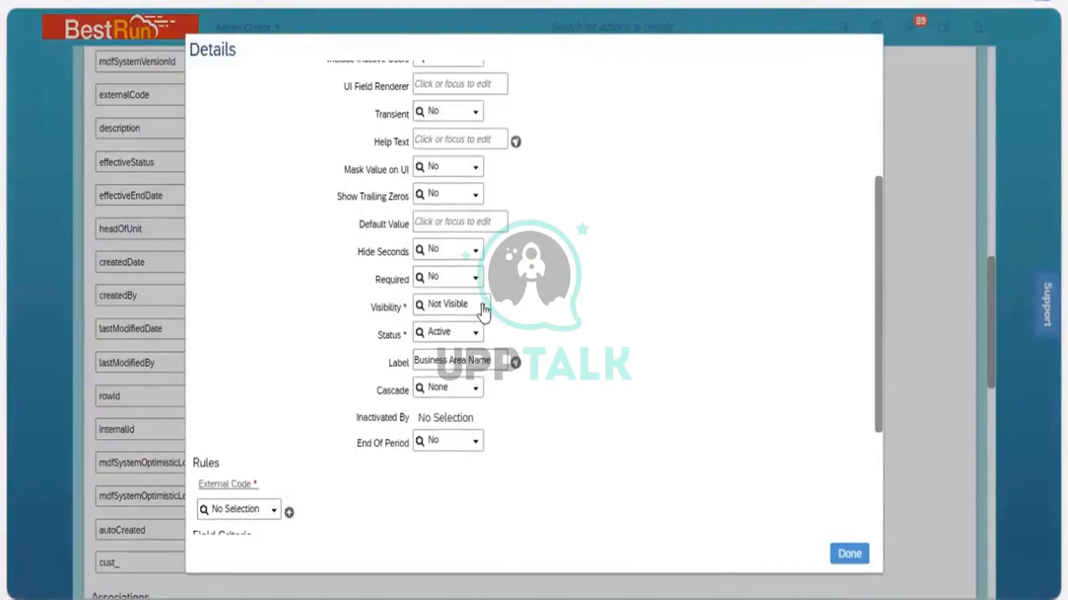
left_click(482, 306)
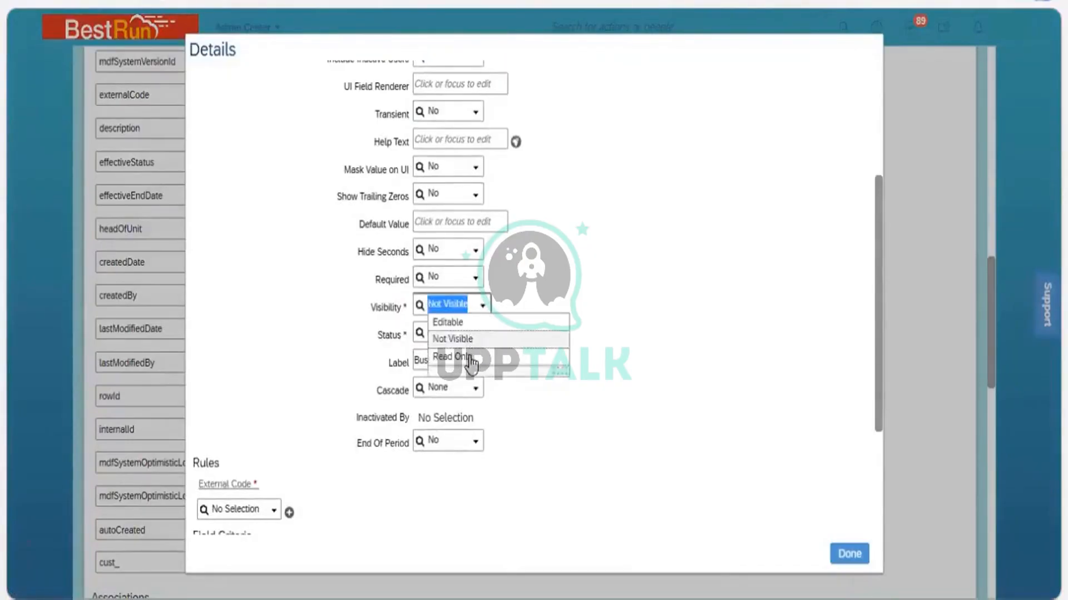
left_click(471, 364)
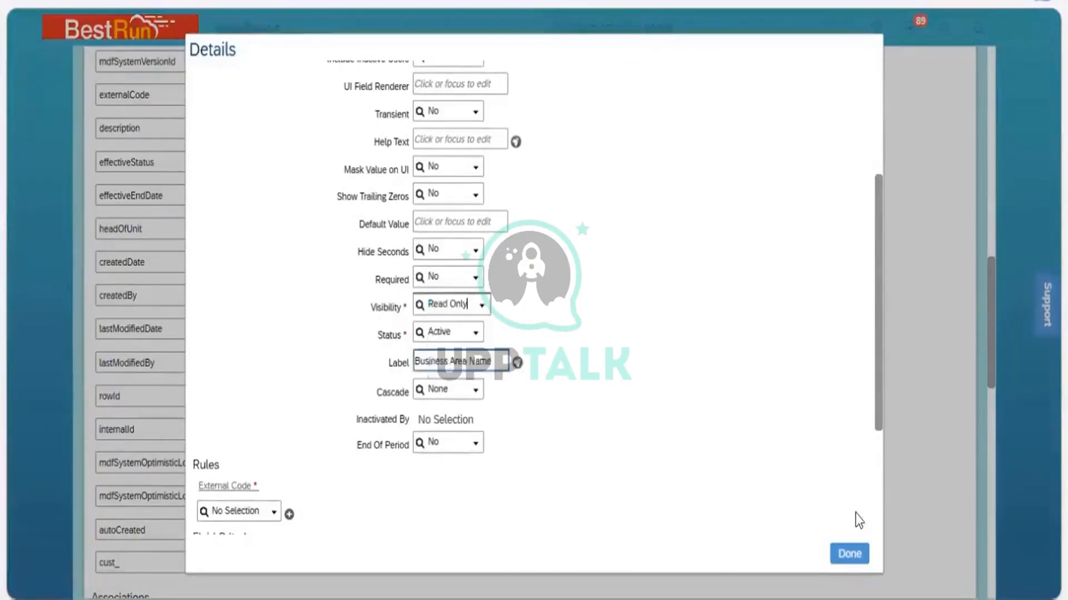
left_click(849, 554)
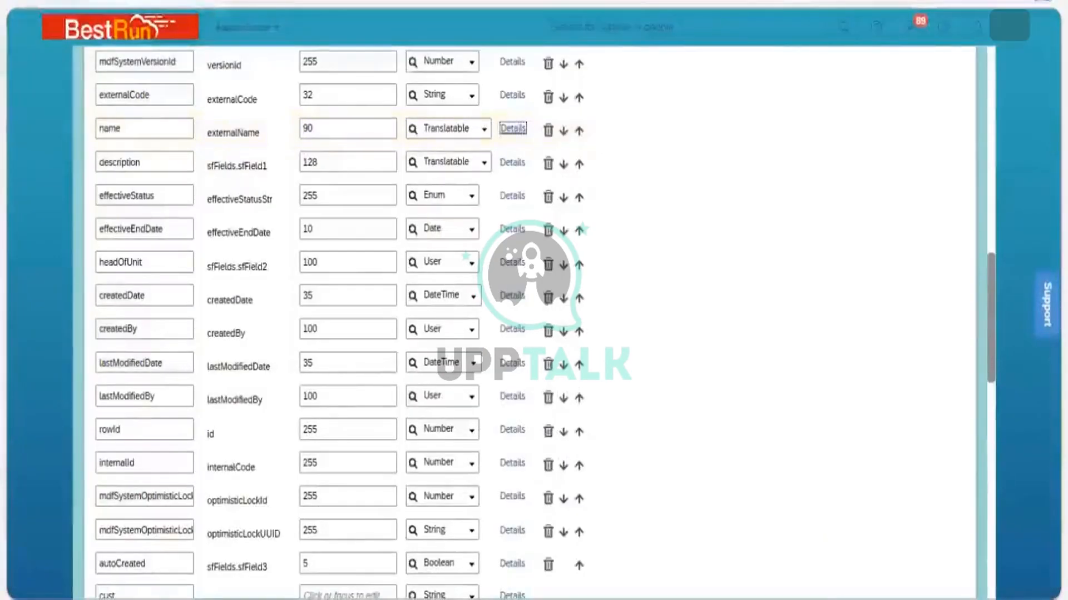
Reload the 3200 NGI Services Business Unit record in Manage Data and open its Make Correction action
scroll(930, 545, "down", 15)
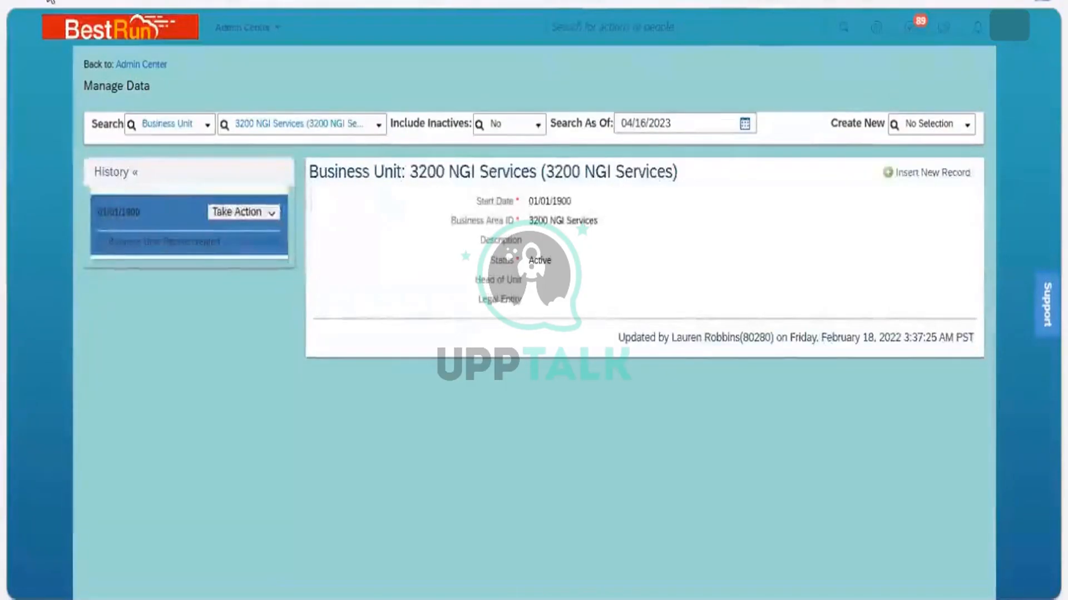
key("F5")
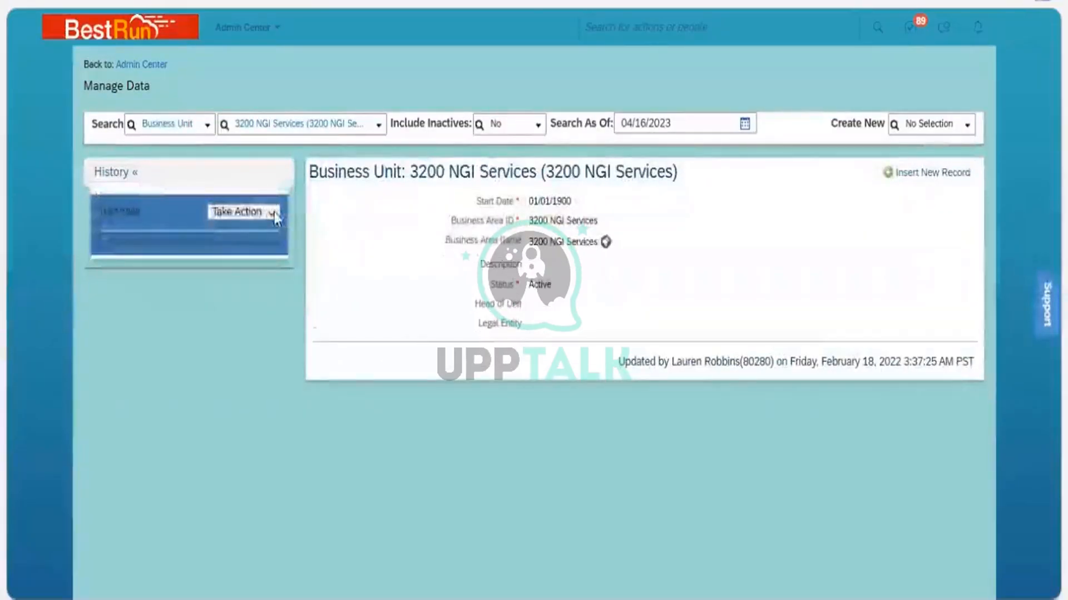
left_click(270, 212)
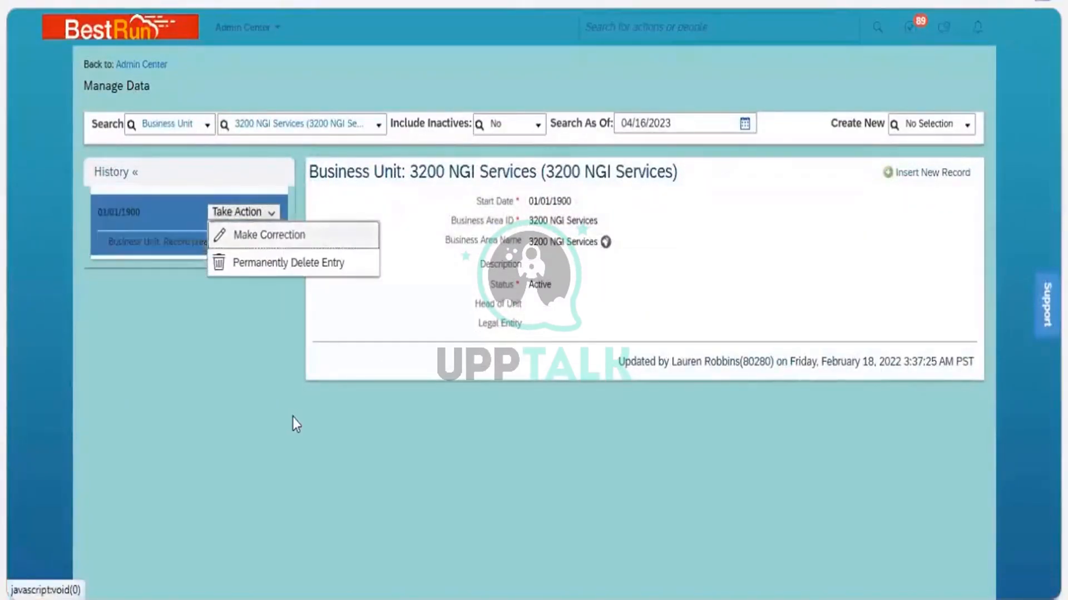
left_click(269, 235)
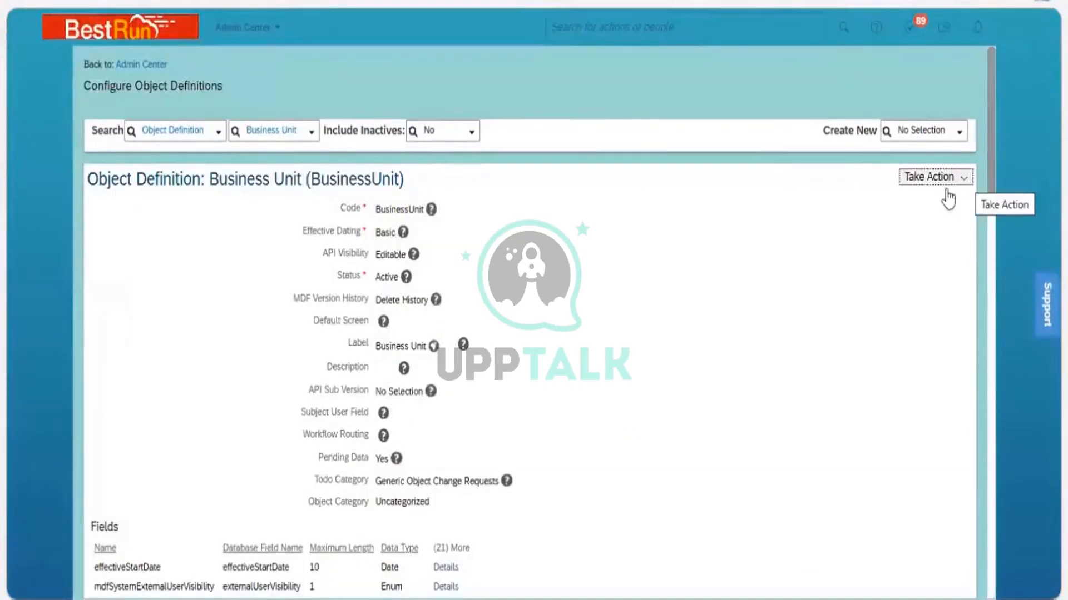
Start another correction of the Business Unit definition and reopen the name field's details to check its Visibility
left_click(915, 183)
left_click(868, 200)
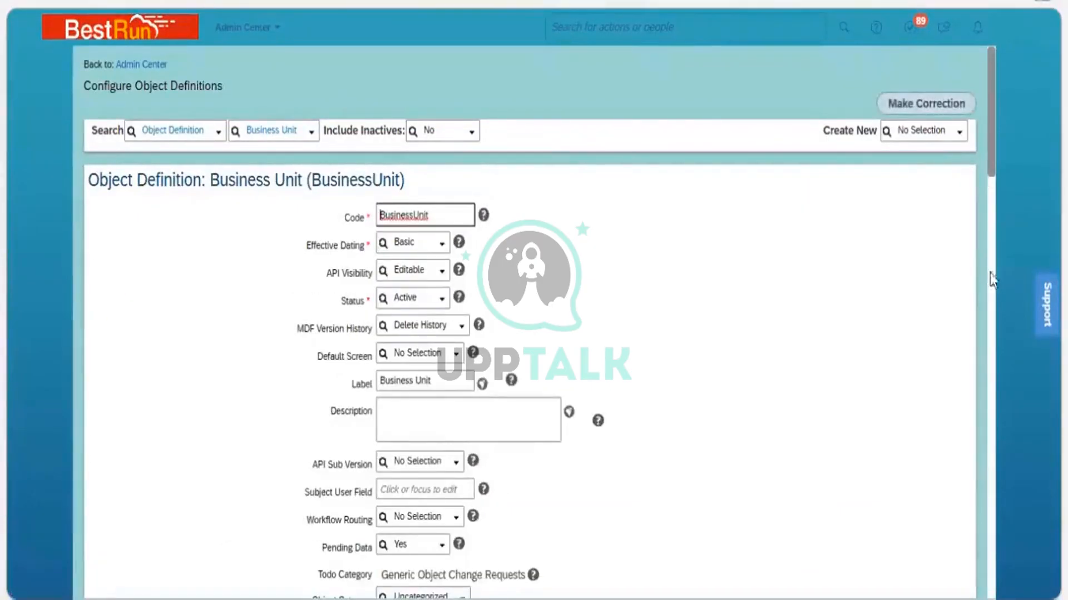
scroll(991, 275, "down", 8)
scroll(994, 340, "down", 8)
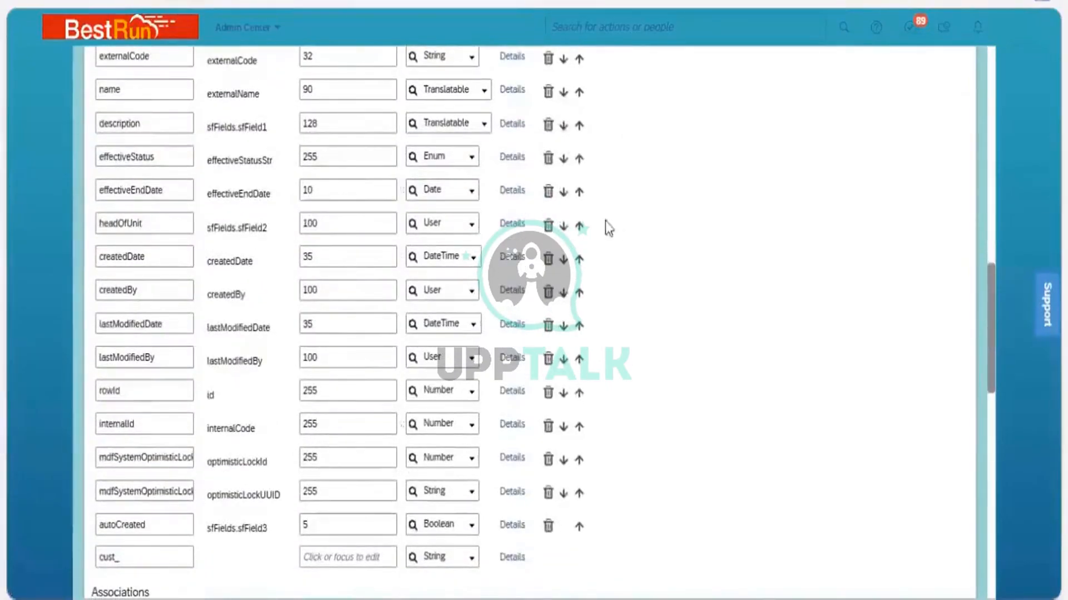
scroll(535, 127, "up", 1)
left_click(518, 129)
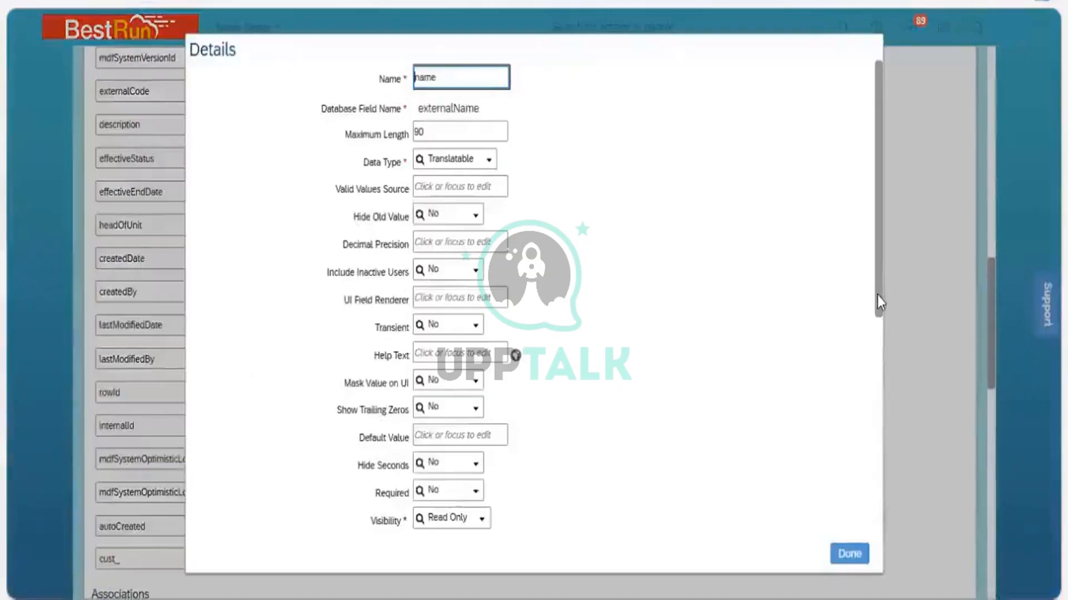
scroll(882, 415, "down", 4)
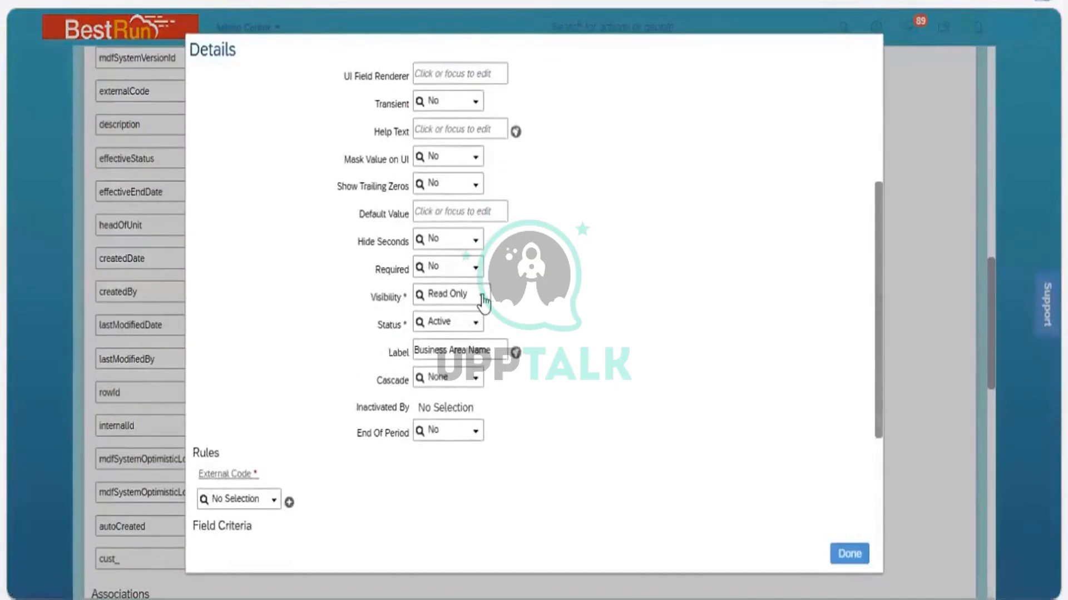
left_click(482, 296)
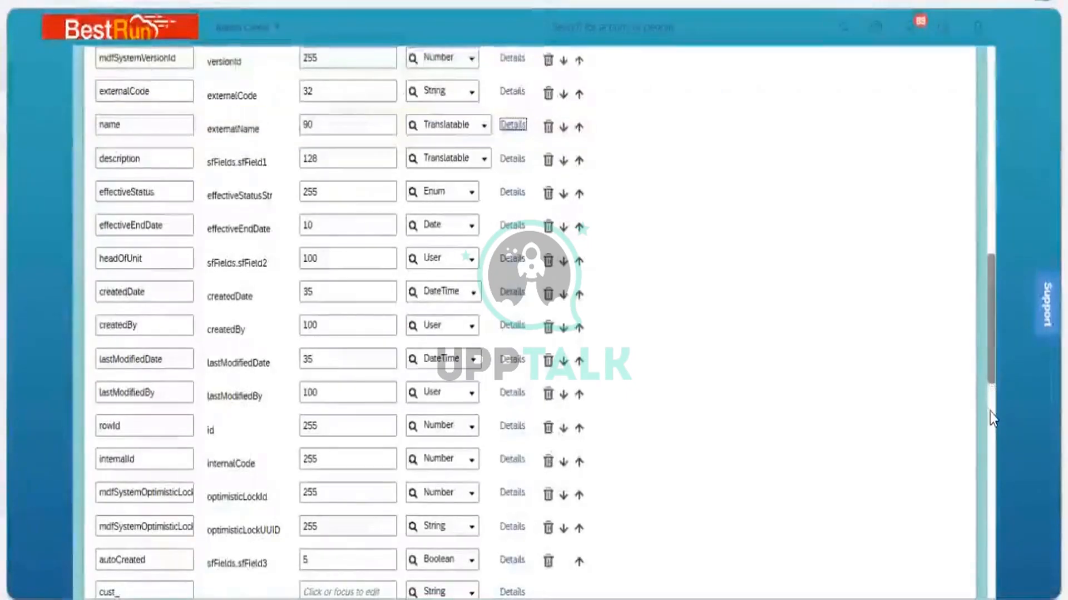
Add a new custom field named cust_businessareatype with a maximum length of 32
scroll(990, 415, "down", 2)
scroll(989, 419, "down", 4)
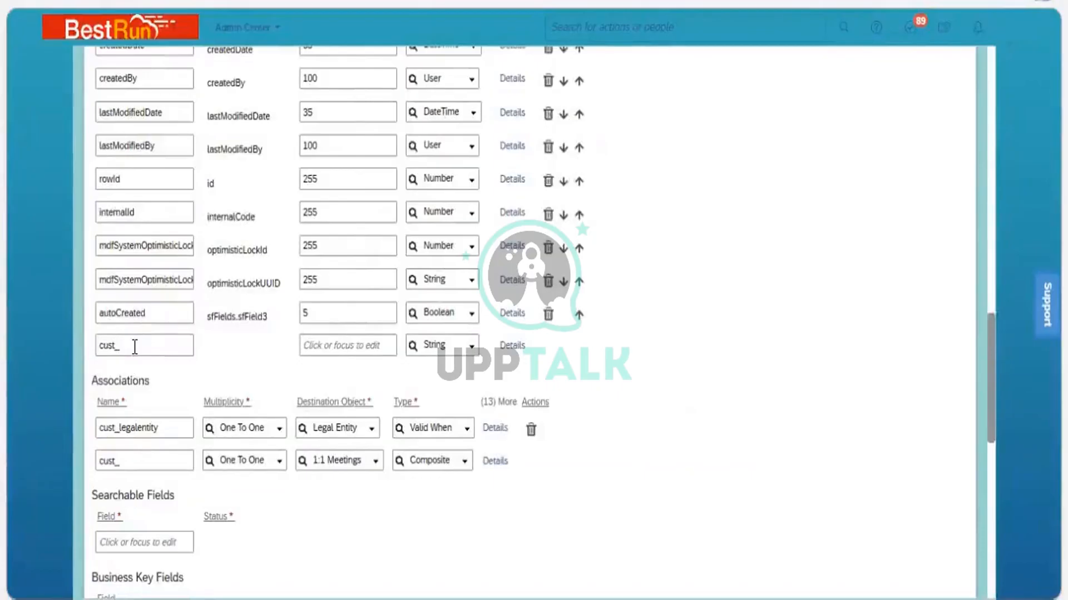
left_click(135, 346)
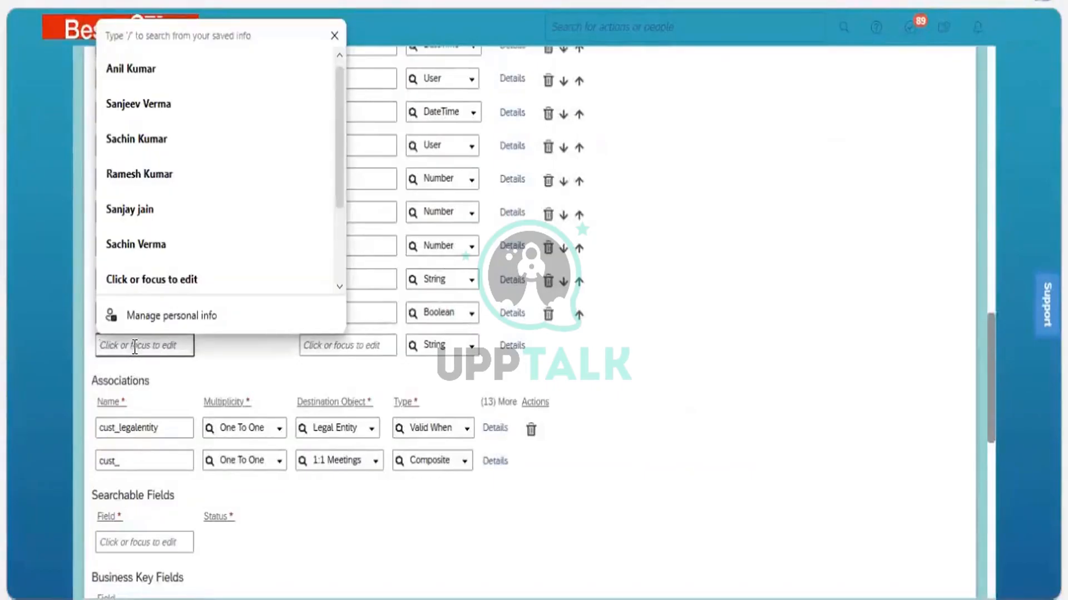
type("busines")
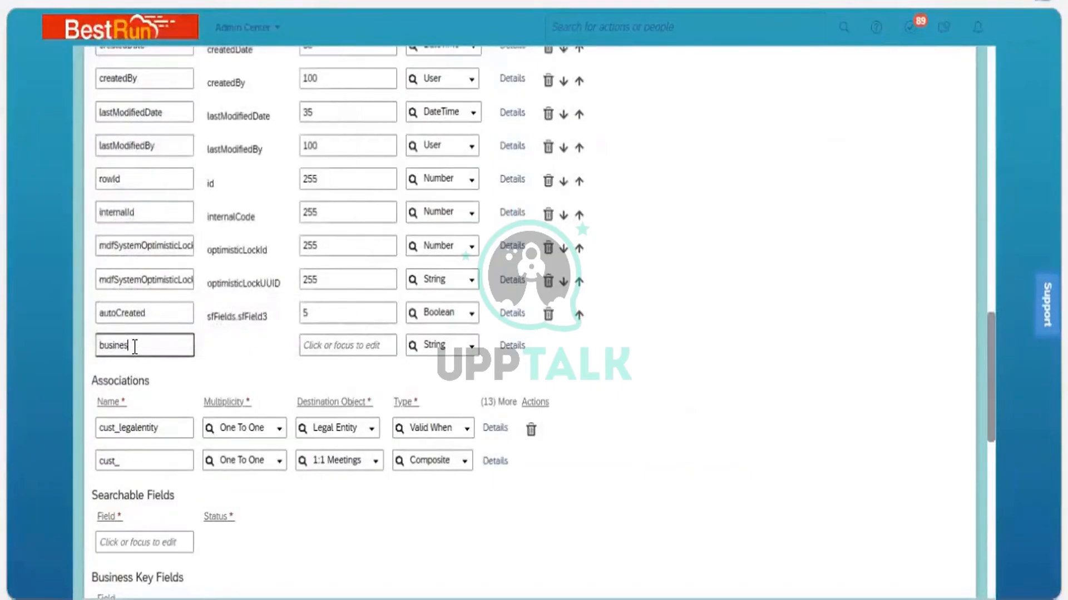
type("sareatype")
left_click(388, 353)
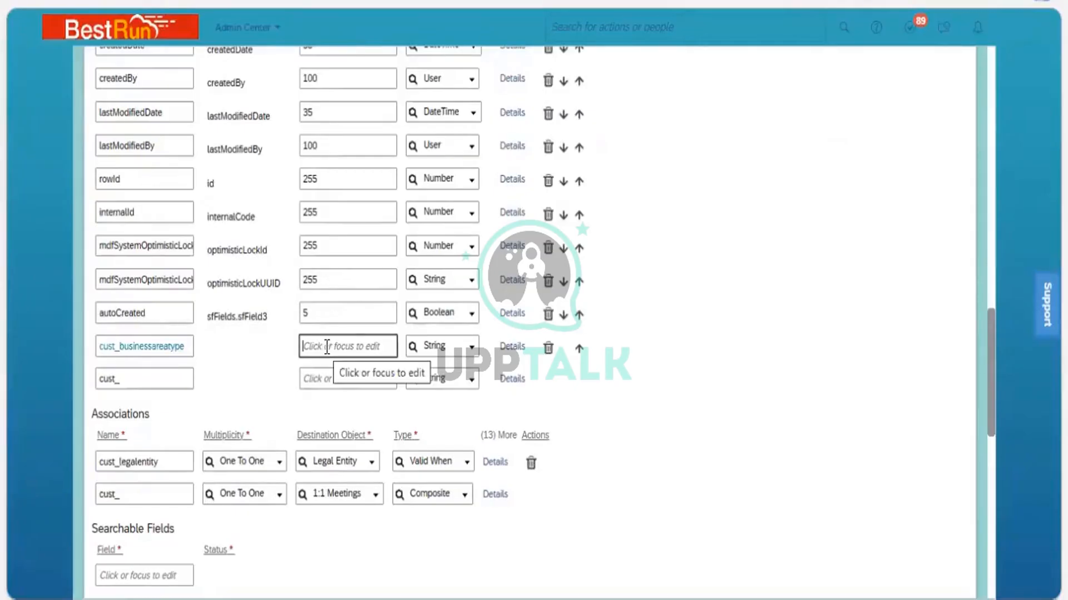
type("32")
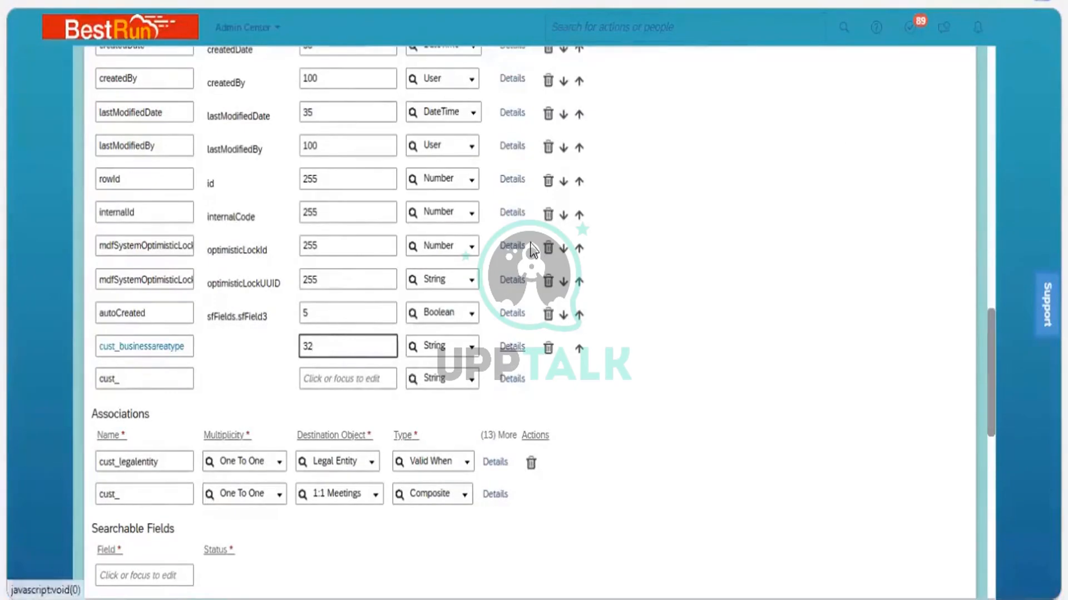
Open the new field's details and set its label to Business Area Type
left_click(512, 349)
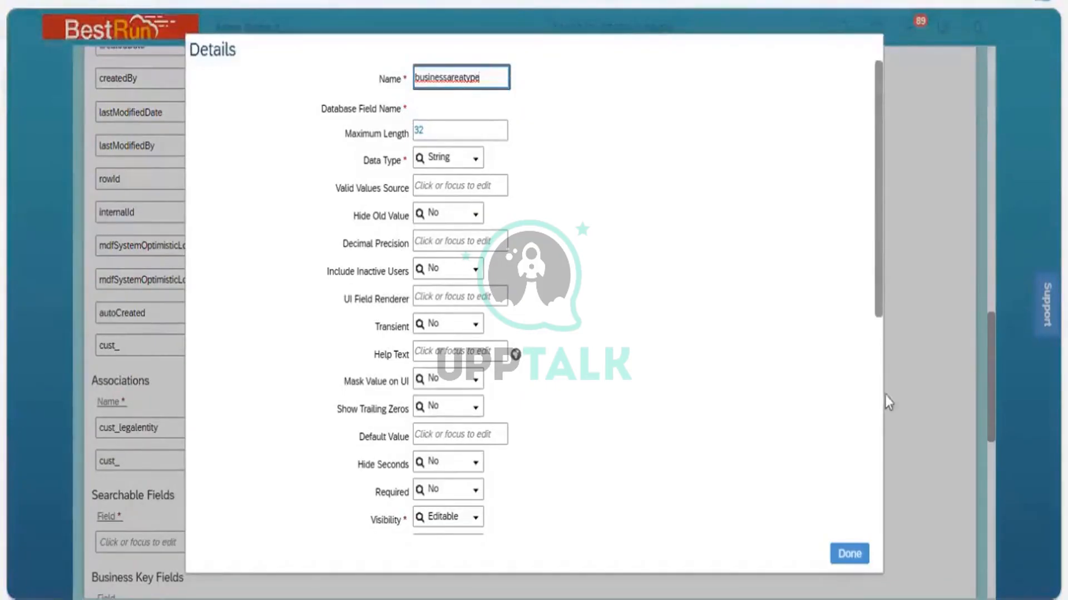
scroll(552, 374, "down", 5)
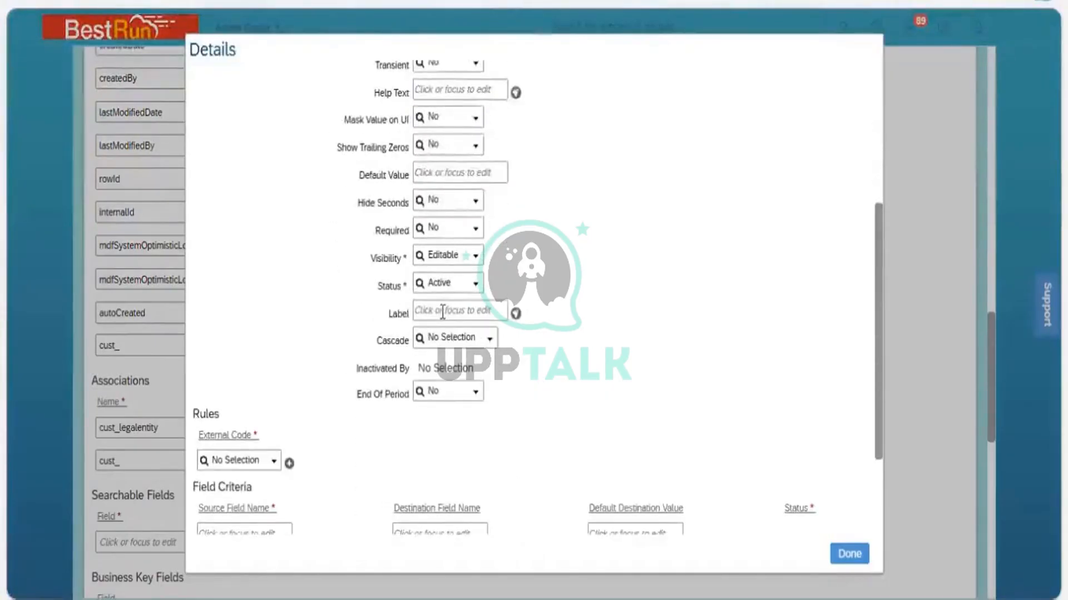
left_click(442, 312)
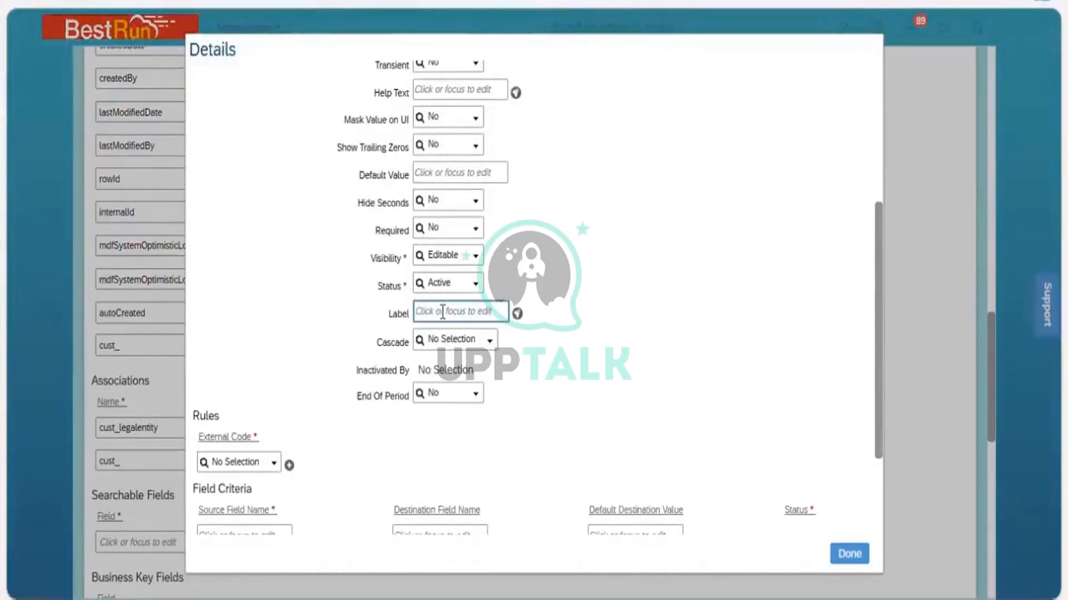
type("Business Are")
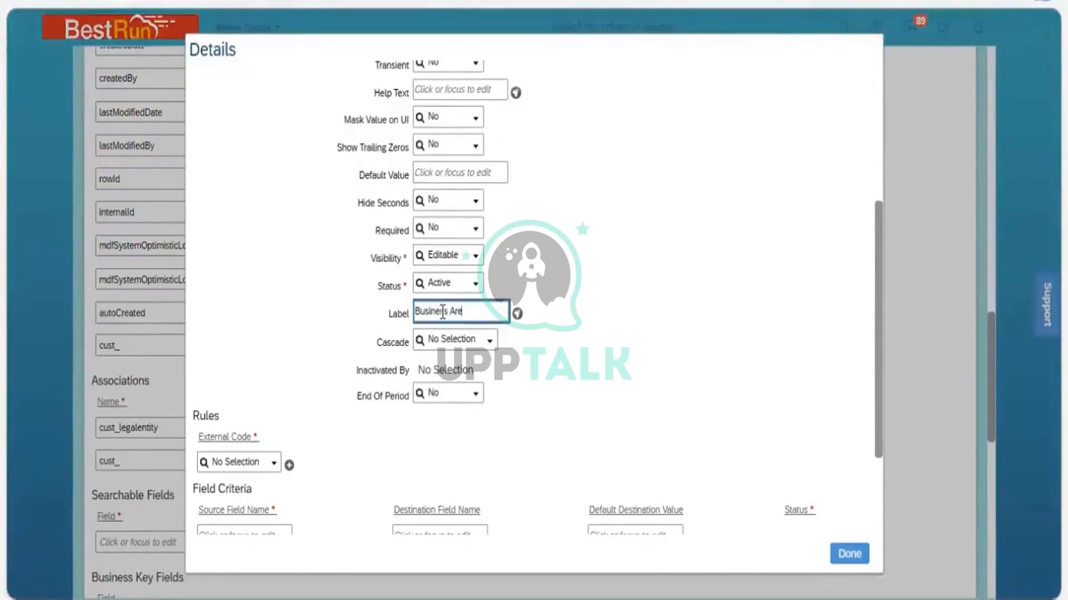
type("a Type")
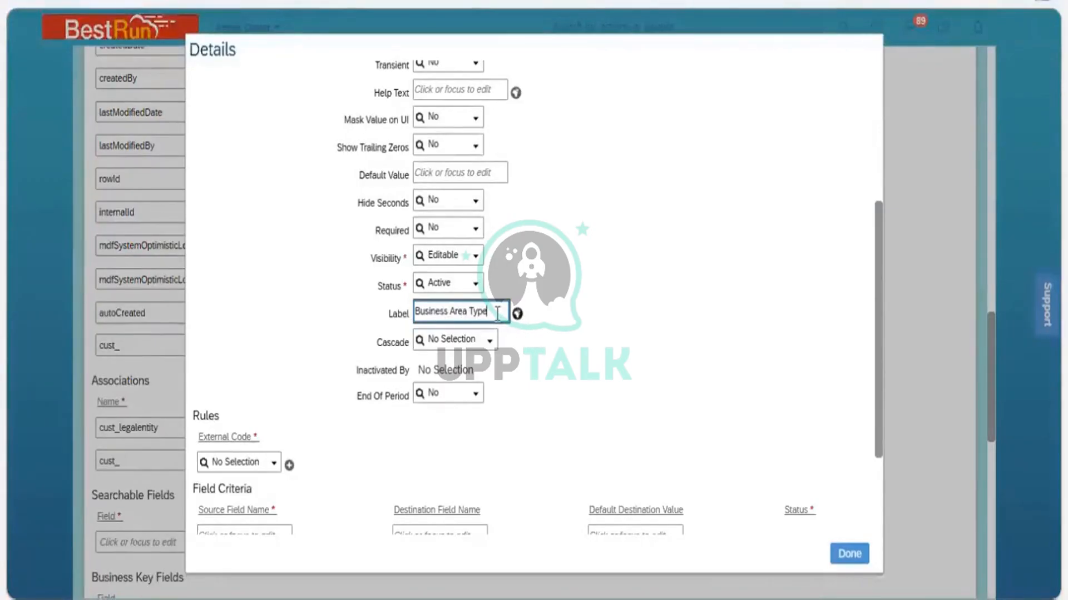
Enter Business Area Type as the label's default translation and close the new field's Details dialog
triple_click(498, 313)
key("ctrl+c")
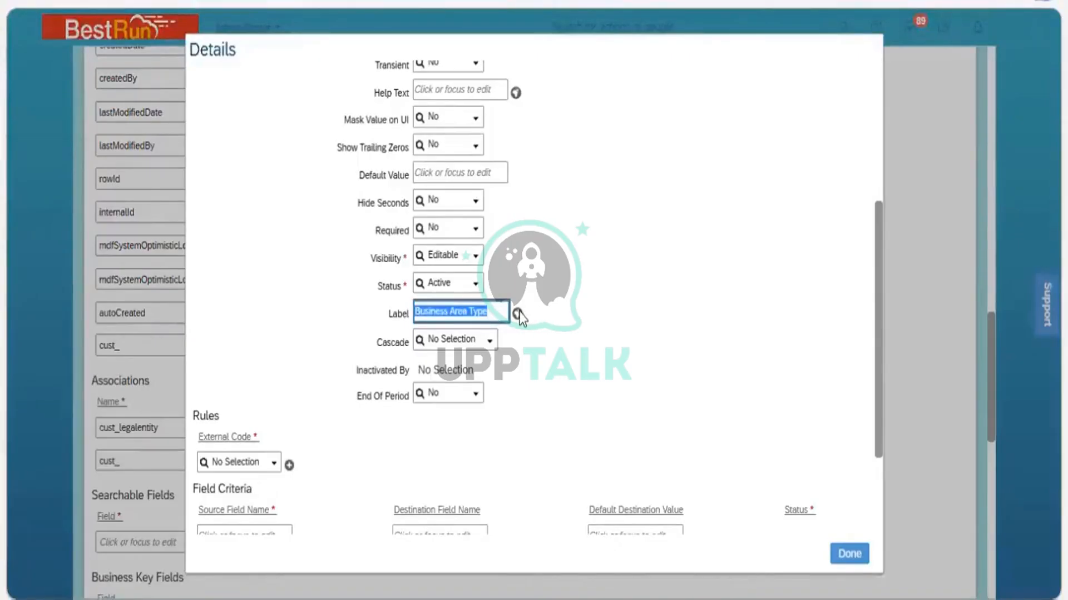
left_click(516, 315)
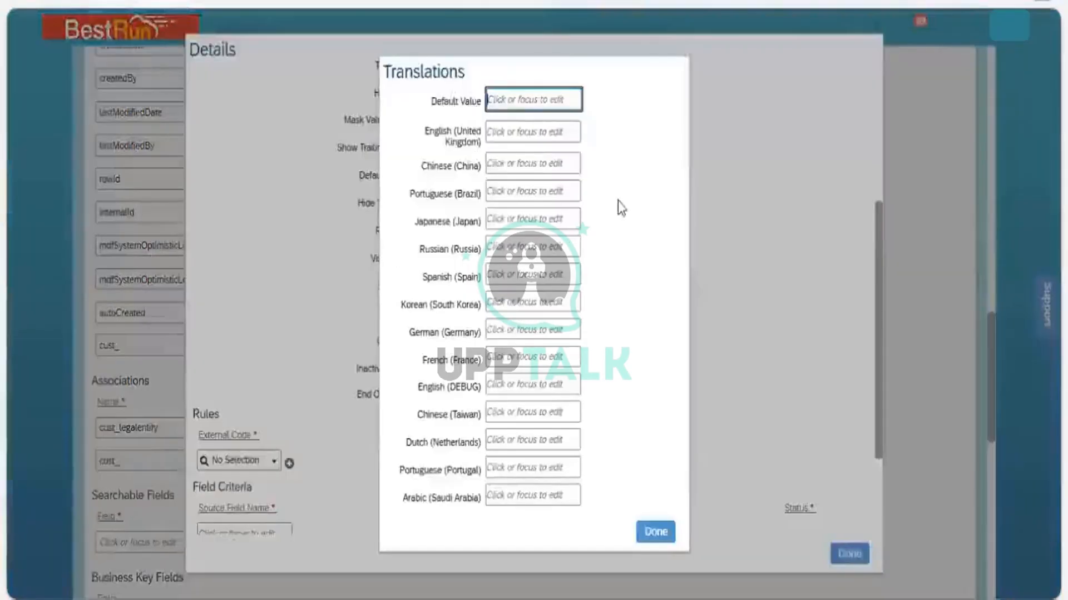
key("ctrl+v")
left_click(553, 169)
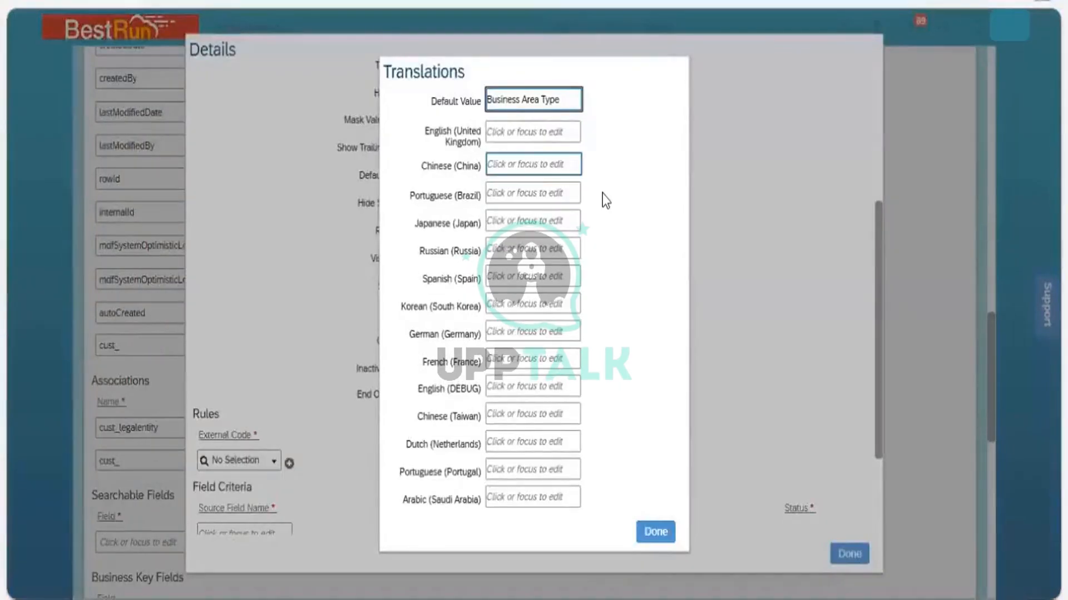
left_click(656, 532)
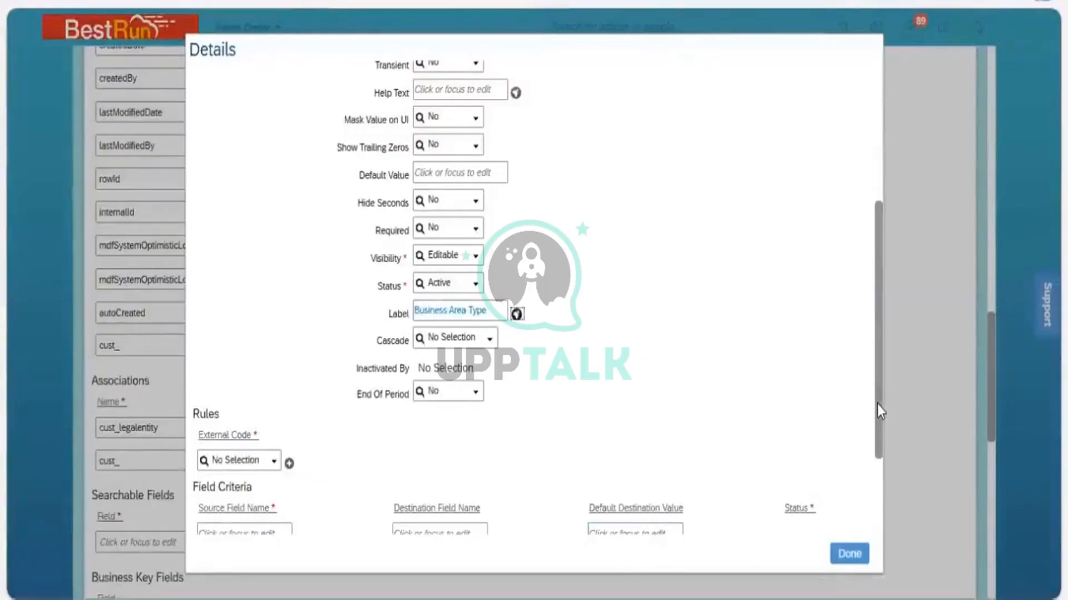
scroll(887, 230, "up", 5)
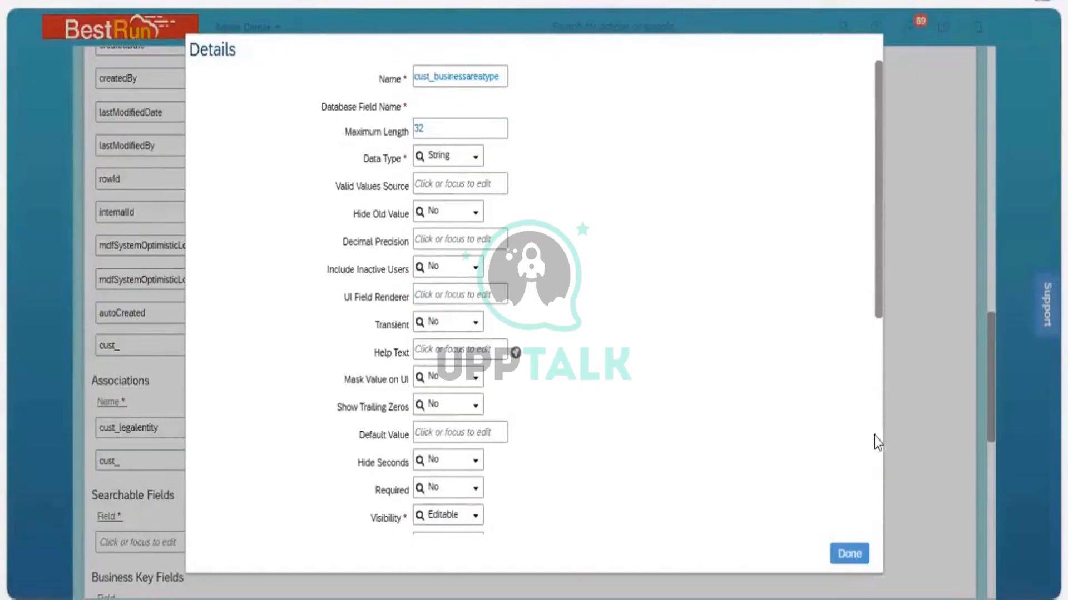
scroll(874, 436, "down", 8)
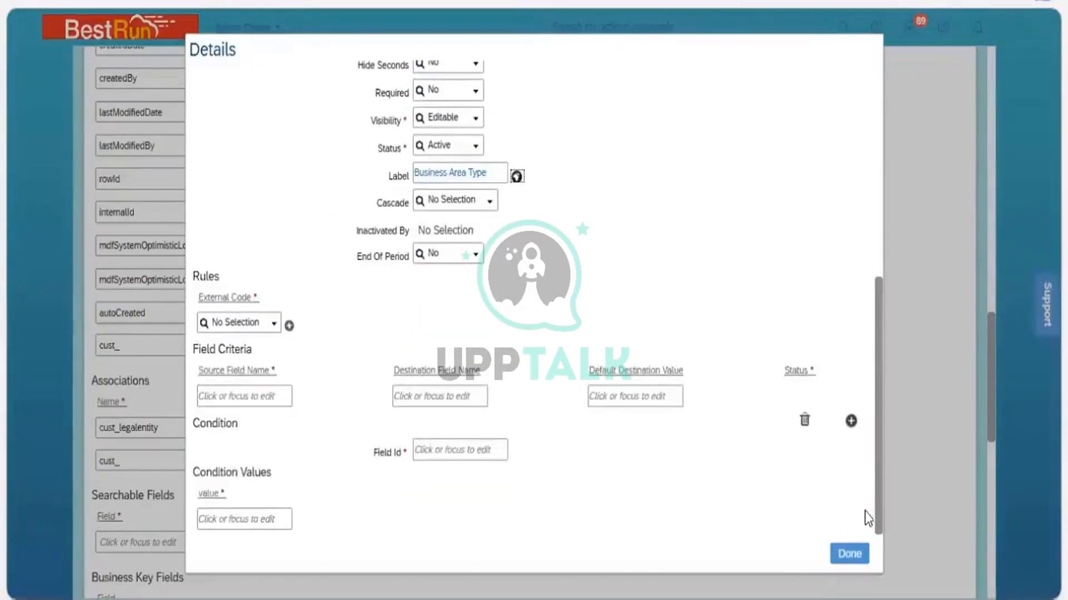
left_click(857, 555)
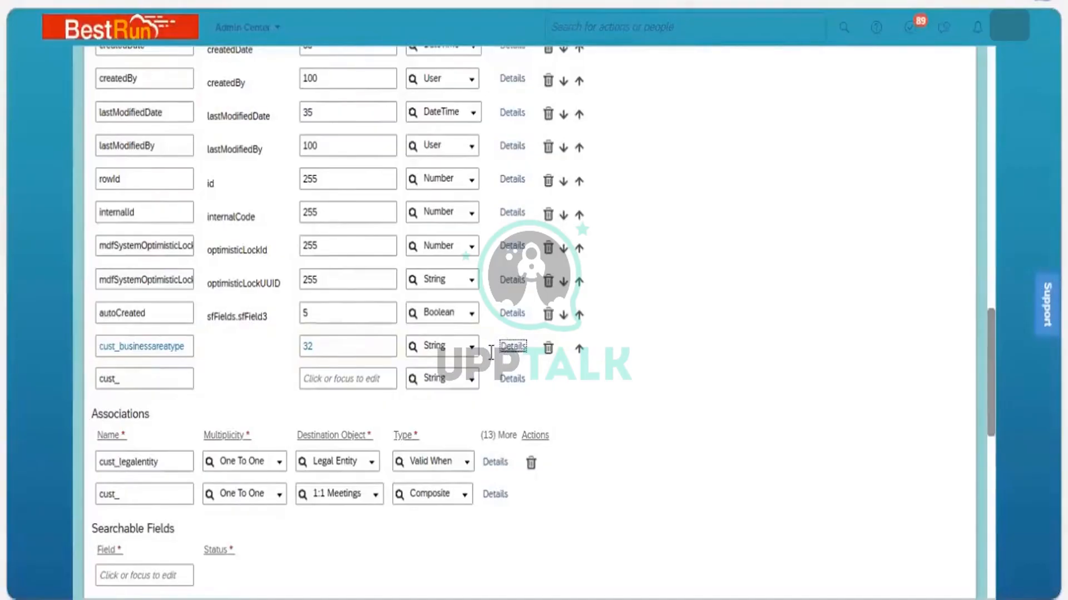
Open a correction of the 3200 NGI Services Business Unit record and try typing a value into Business Area Type
left_click(511, 347)
scroll(944, 552, "down", 15)
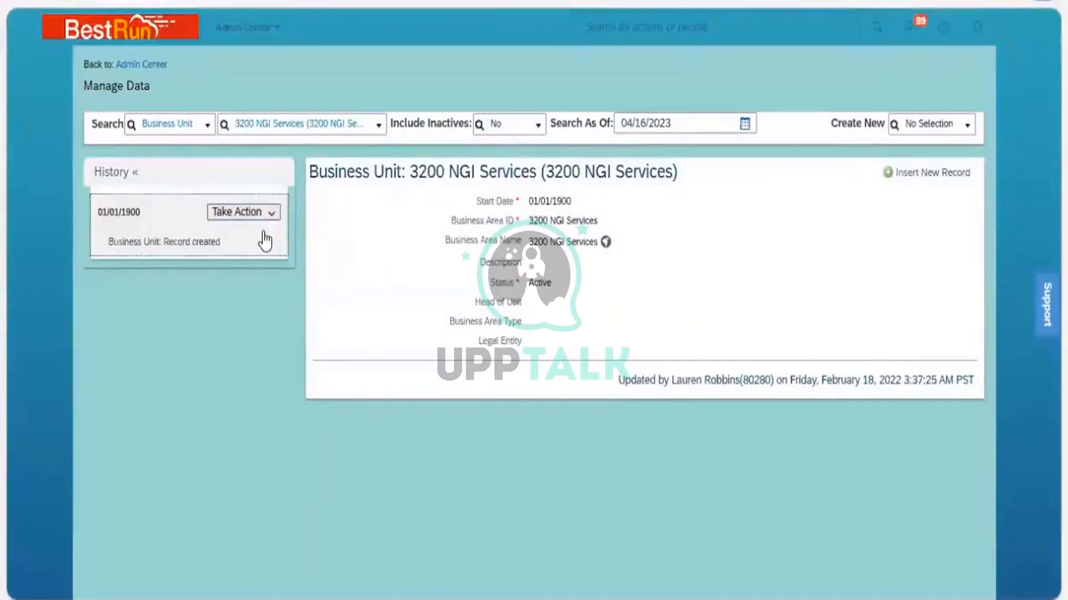
left_click(270, 214)
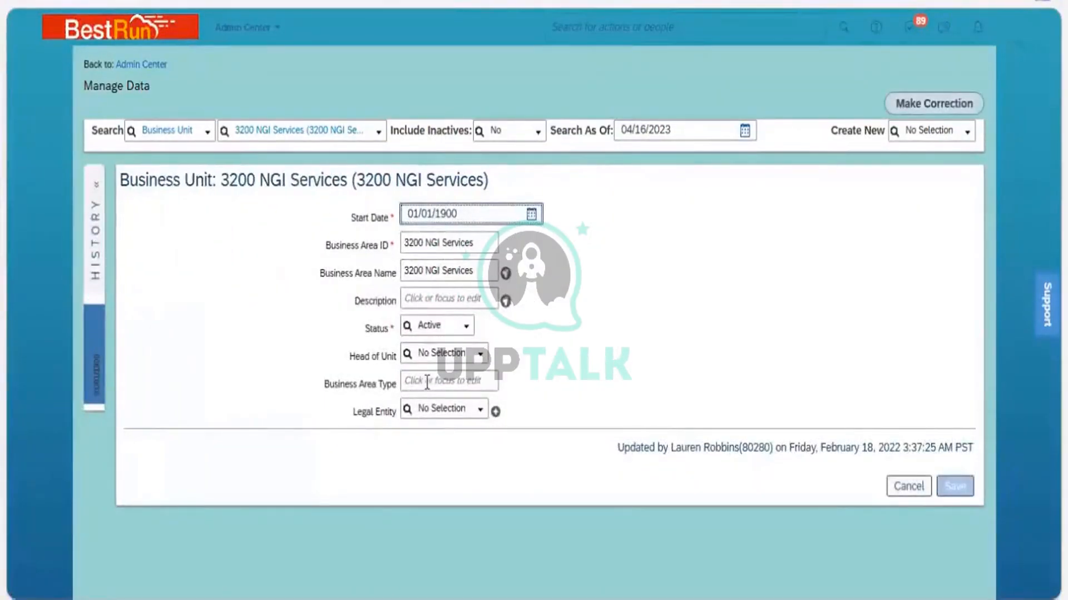
left_click(427, 382)
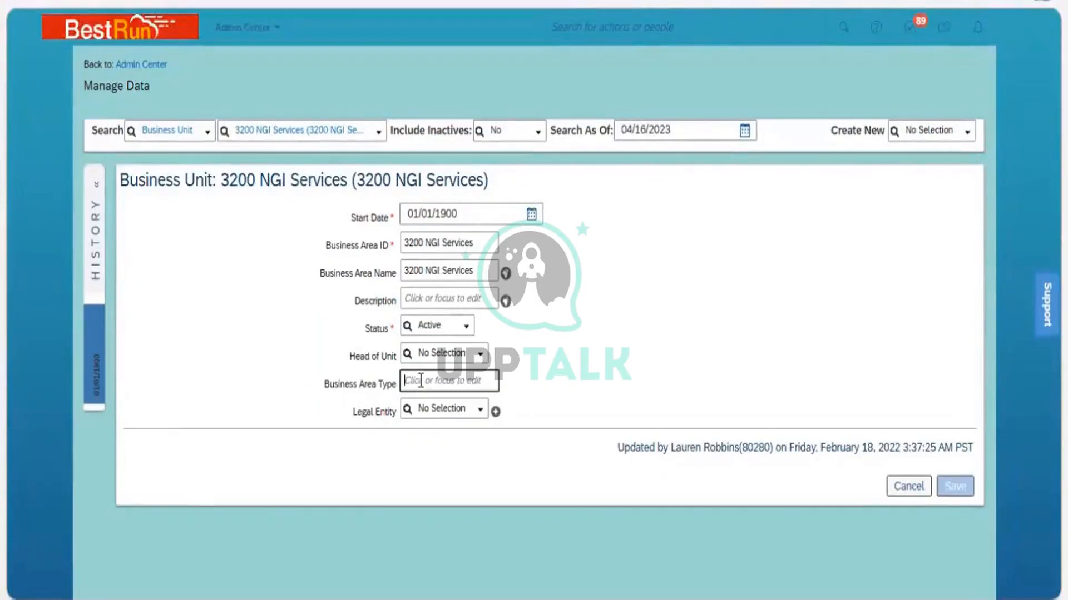
type("gigk")
key("BackSpace")
key("BackSpace")
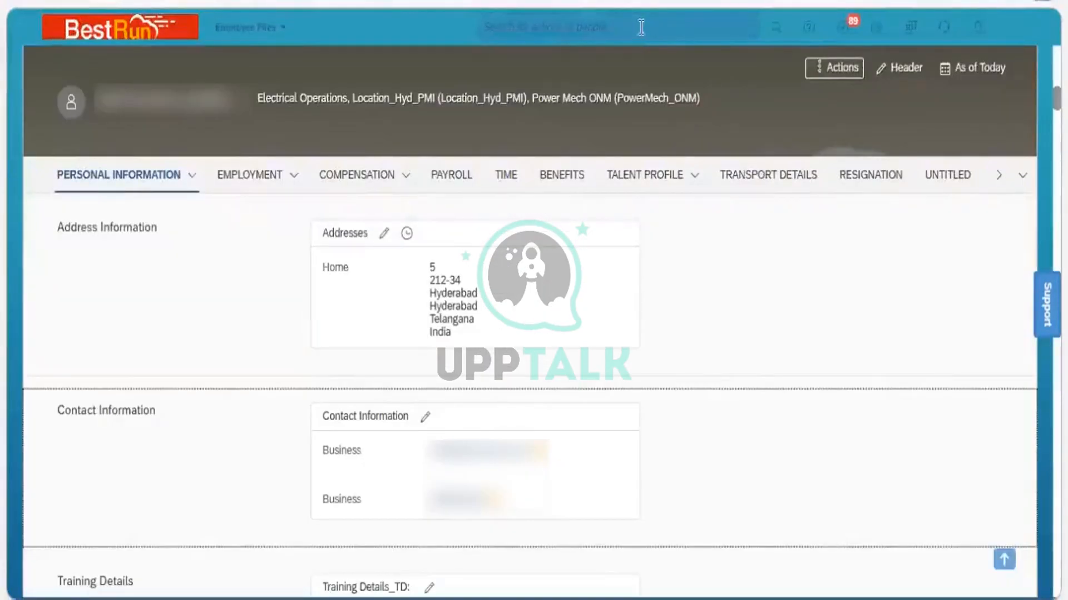
Open the Picklist Center, search for business, and open the Business Area Type picklist's active version
left_click(641, 27)
type("picklist")
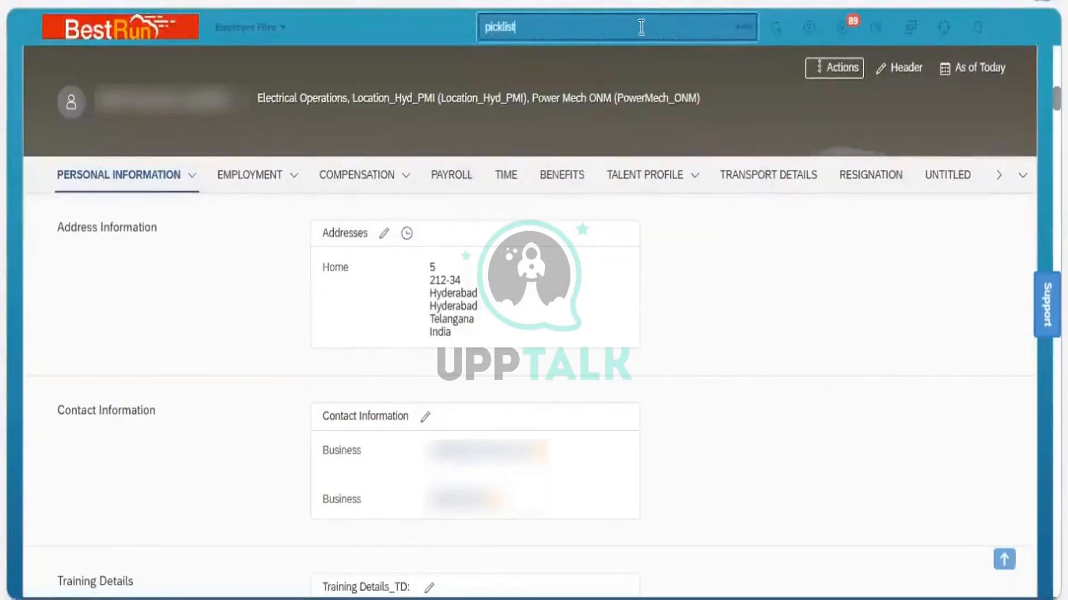
key("Down")
key("Down")
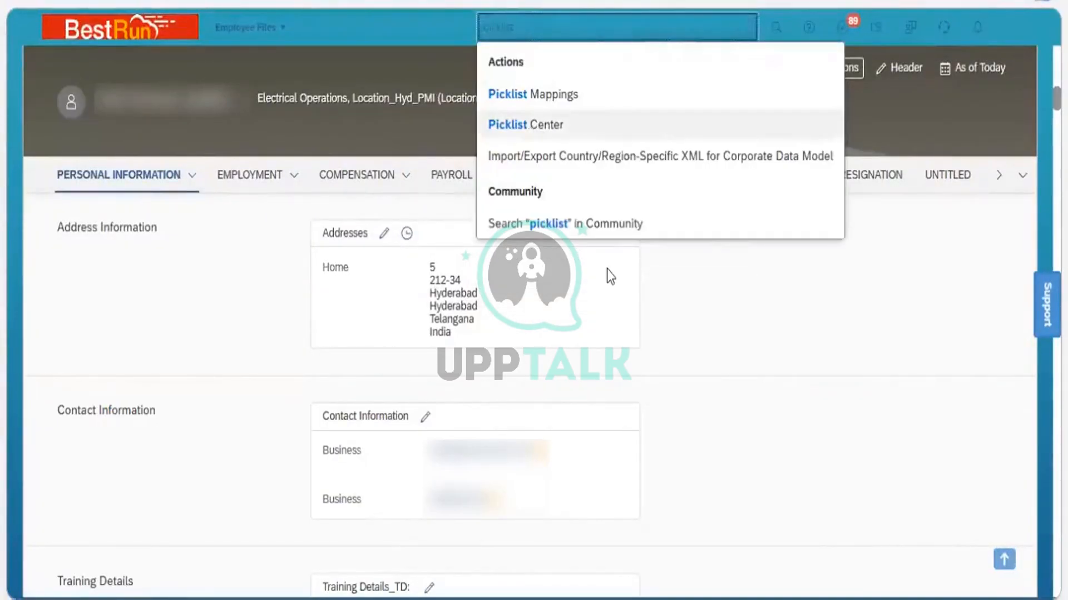
key("Return")
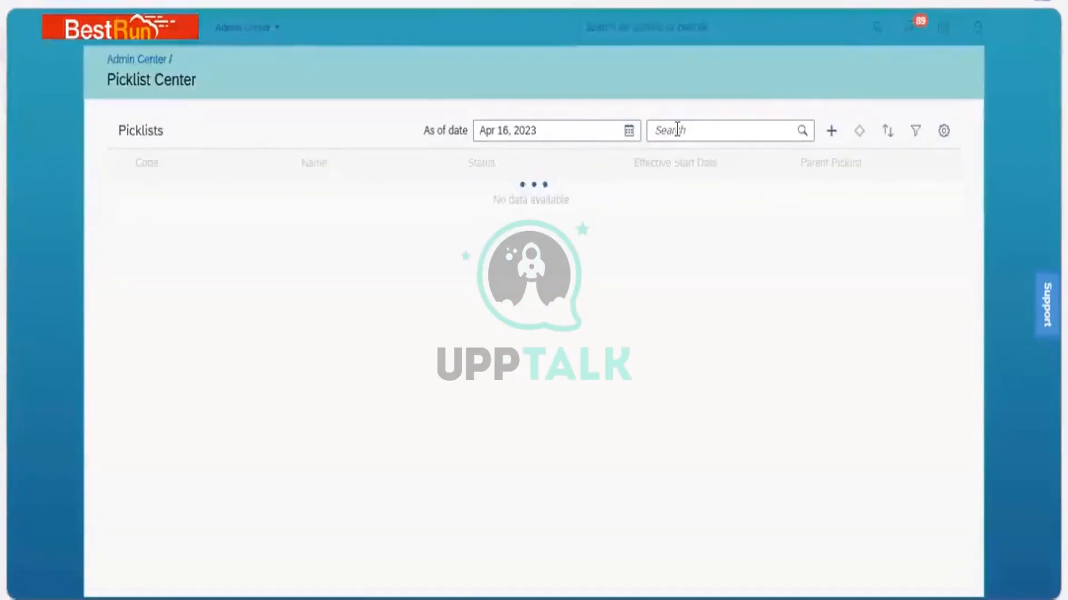
left_click(677, 130)
type("business")
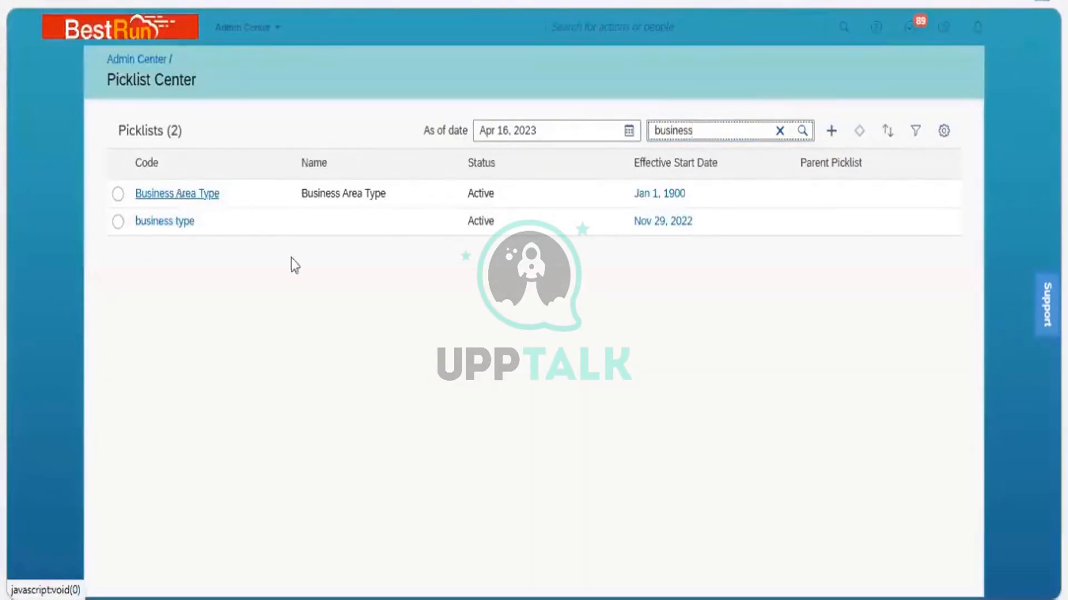
left_click(177, 194)
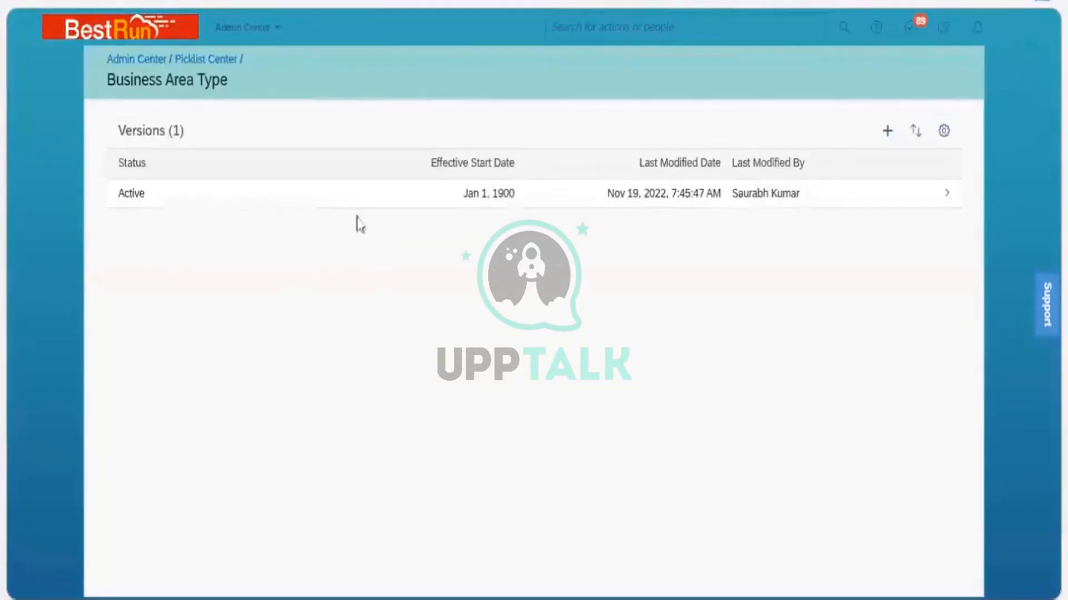
left_click(336, 199)
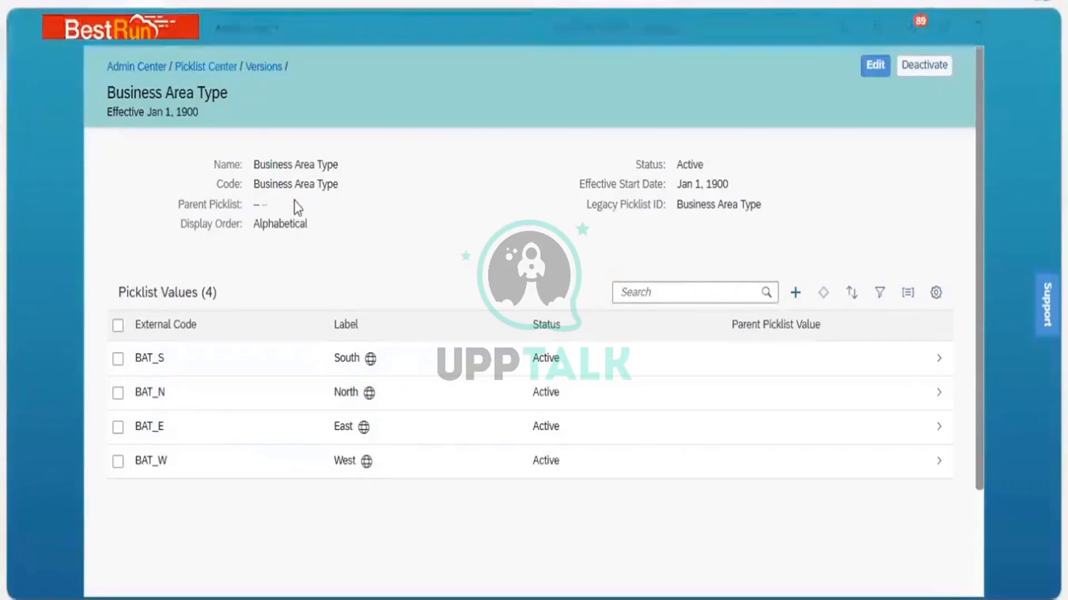
Start a correction of the Business Unit definition and set cust_businessareatype's data type to Picklist
left_click(230, 466)
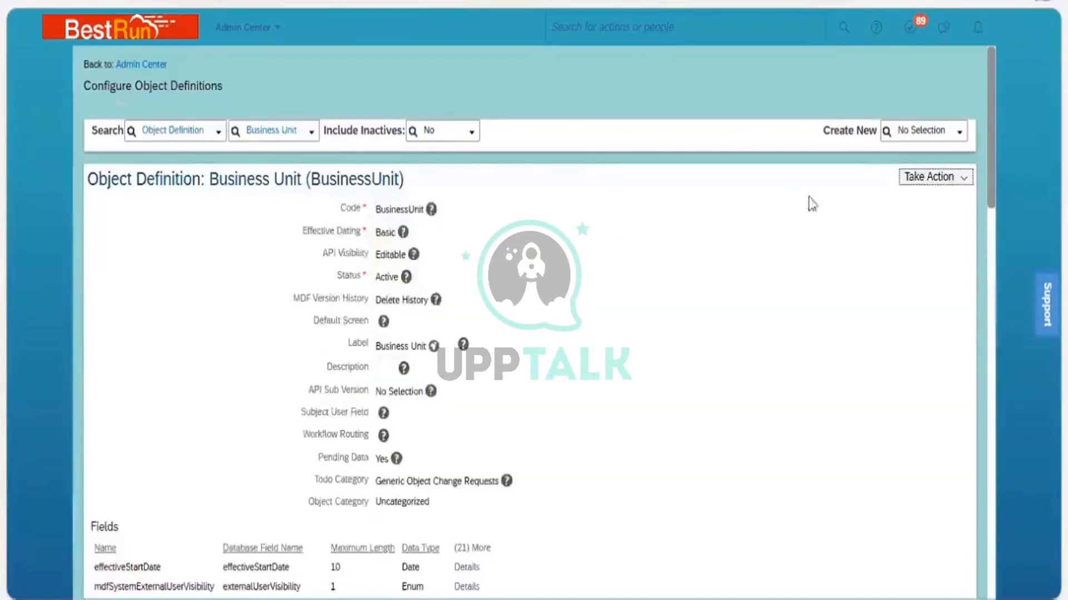
left_click(962, 178)
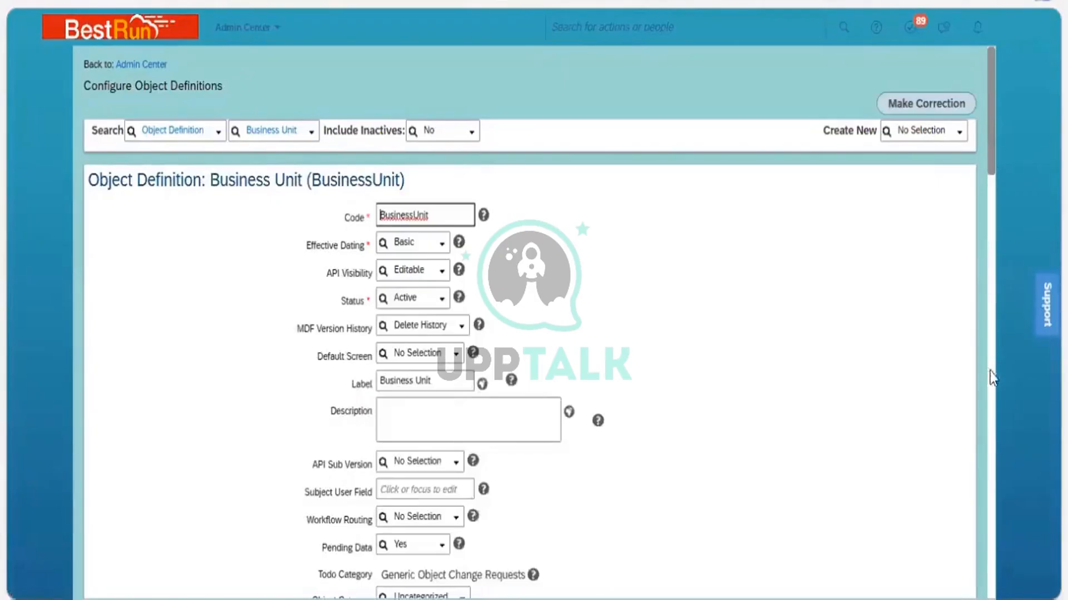
scroll(992, 374, "down", 15)
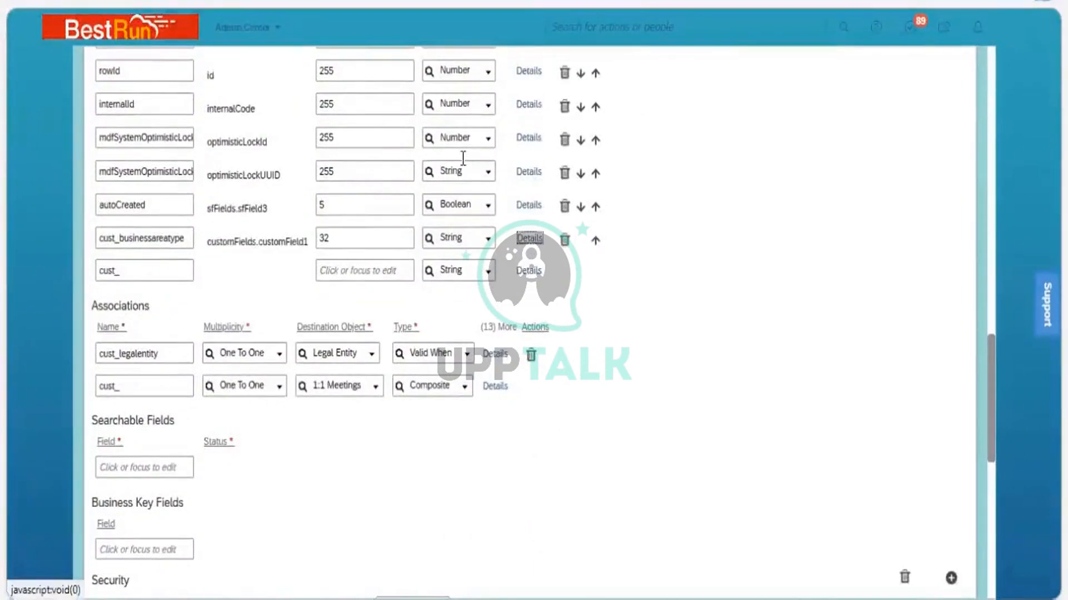
left_click(525, 239)
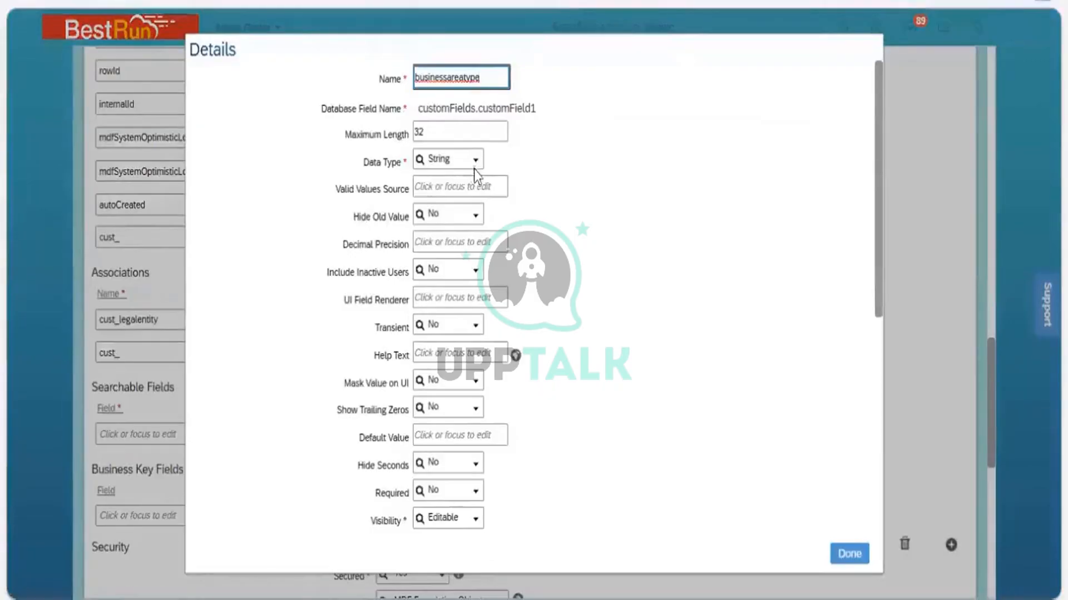
left_click(475, 163)
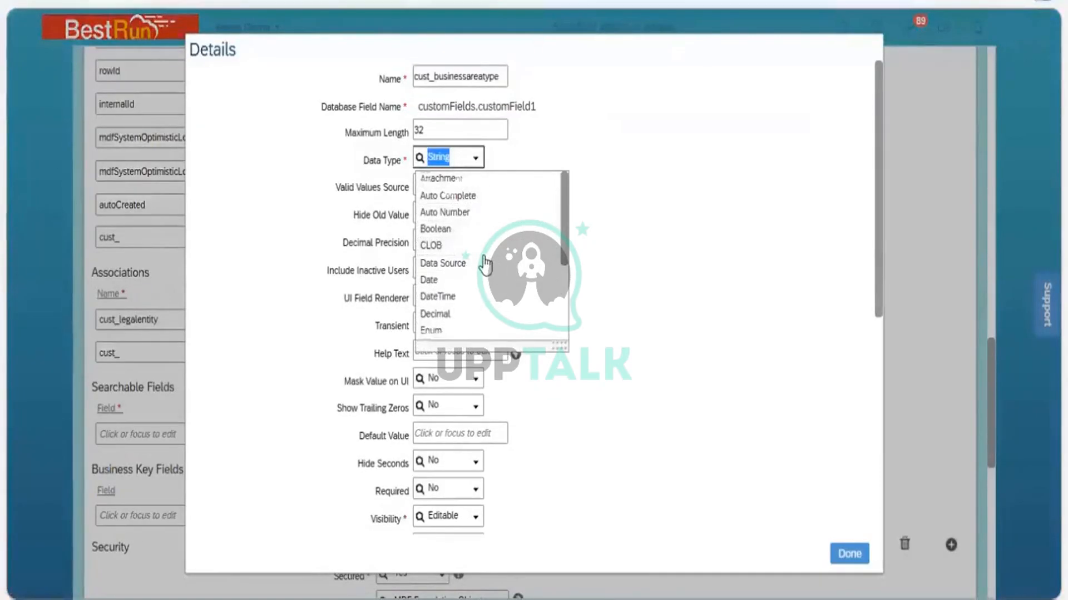
scroll(483, 267, "down", 3)
key("Return")
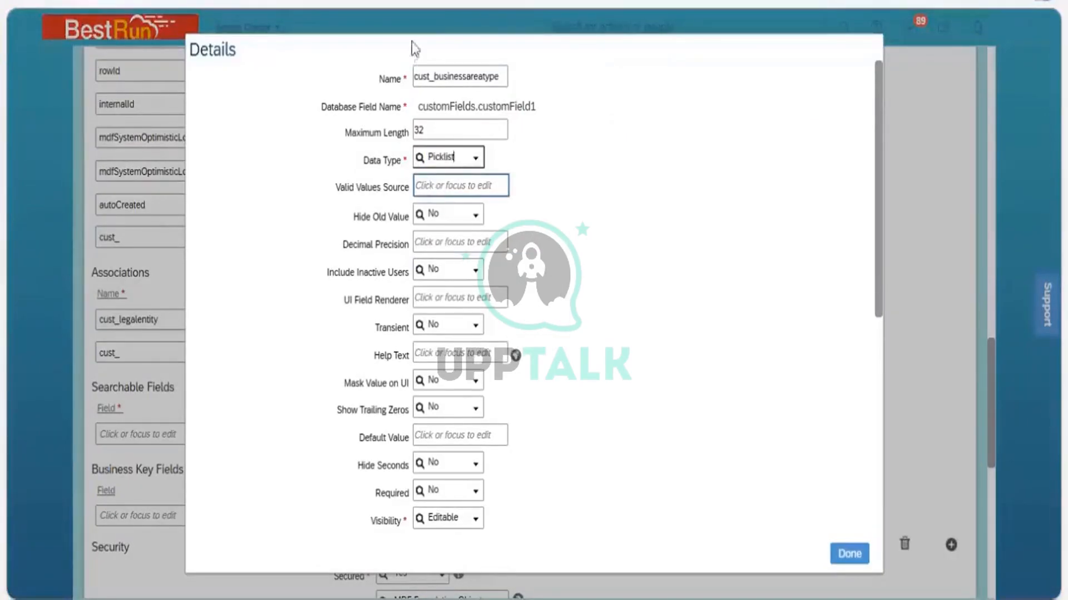
Copy the Business Area Type picklist code into the field's Valid Values Source, then save the definition, confirming the type change
left_click(460, 186)
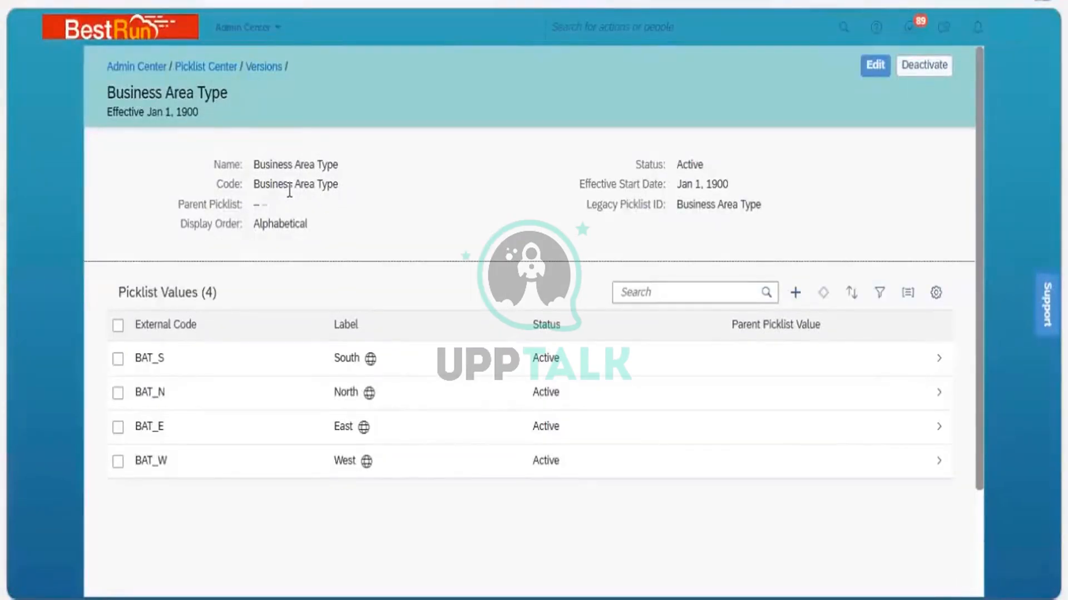
triple_click(255, 185)
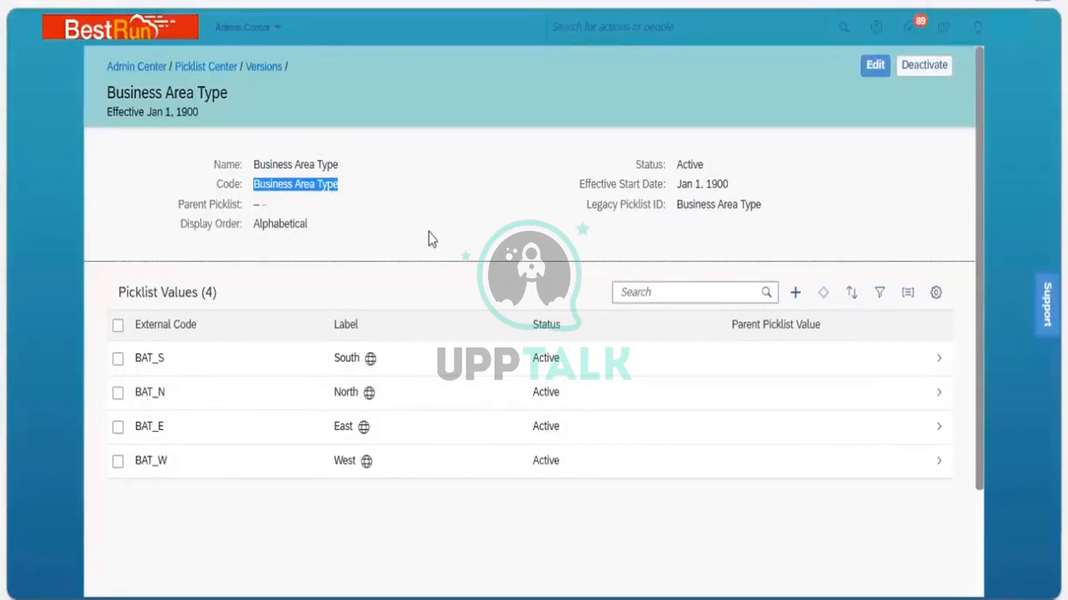
key("ctrl+c")
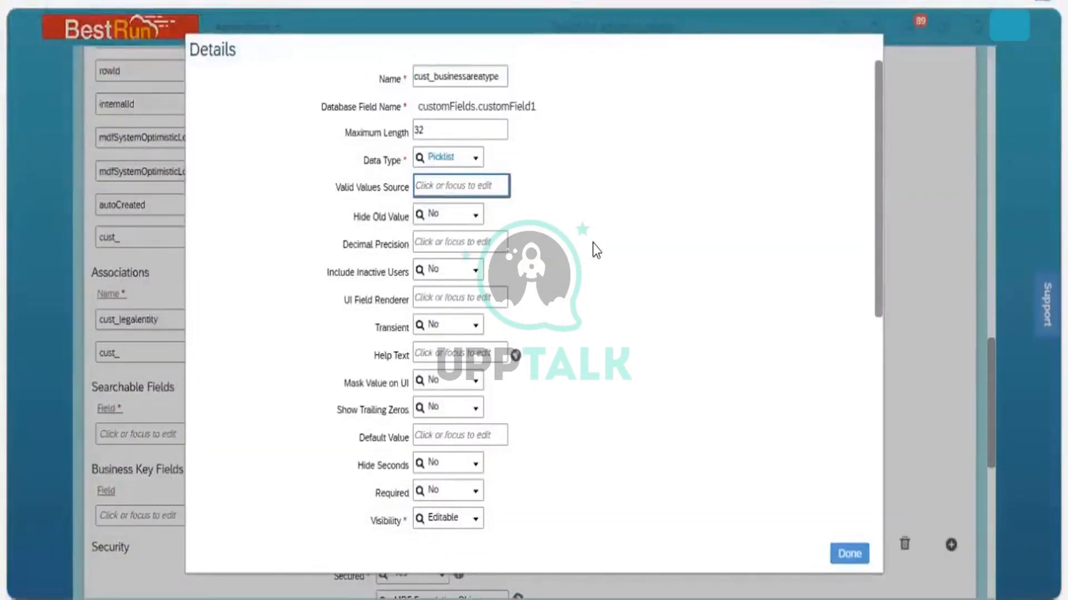
key("ctrl+v")
left_click(839, 407)
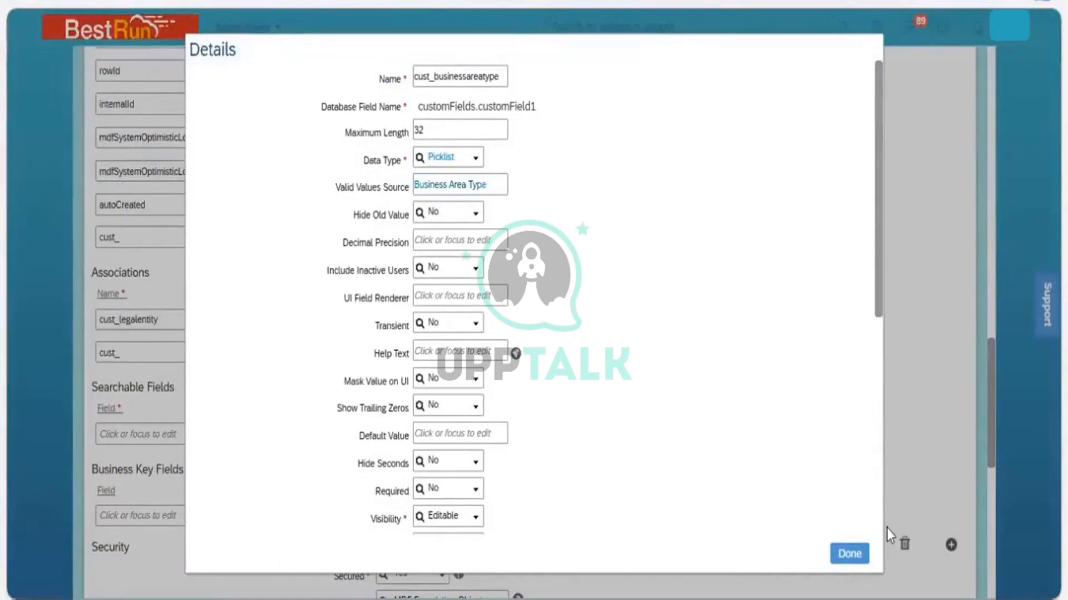
left_click(860, 549)
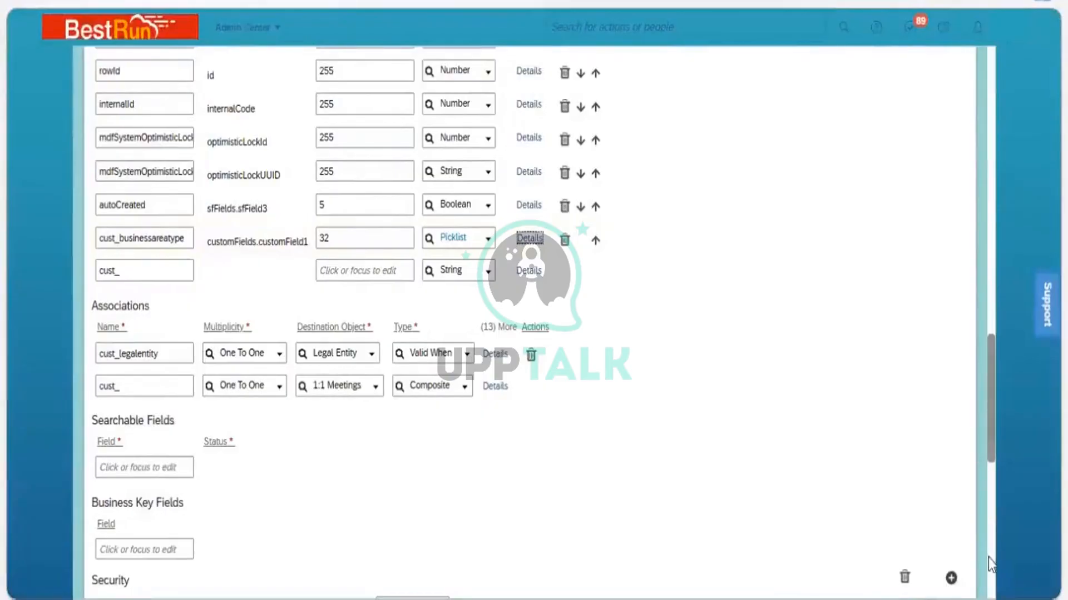
scroll(989, 558, "down", 10)
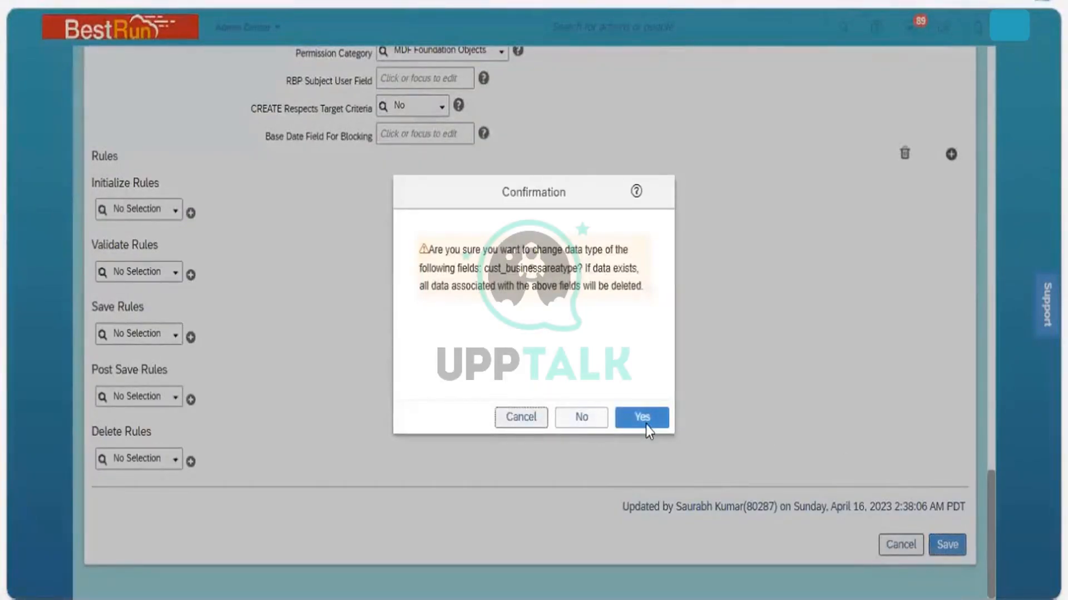
left_click(647, 429)
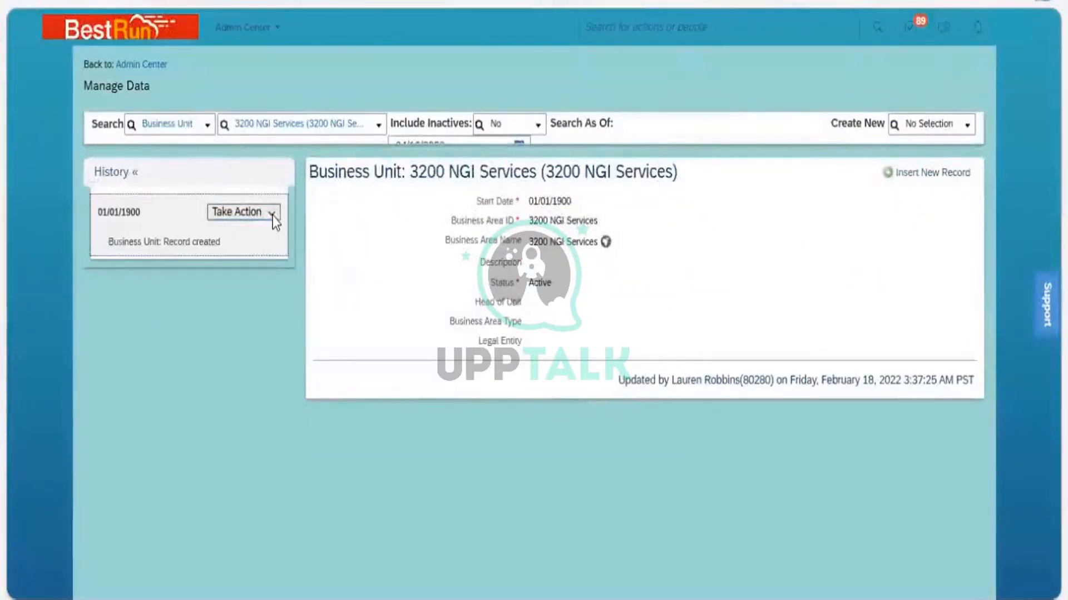
Open a correction of the 3200 NGI Services record and open the Business Area Type dropdown
left_click(243, 212)
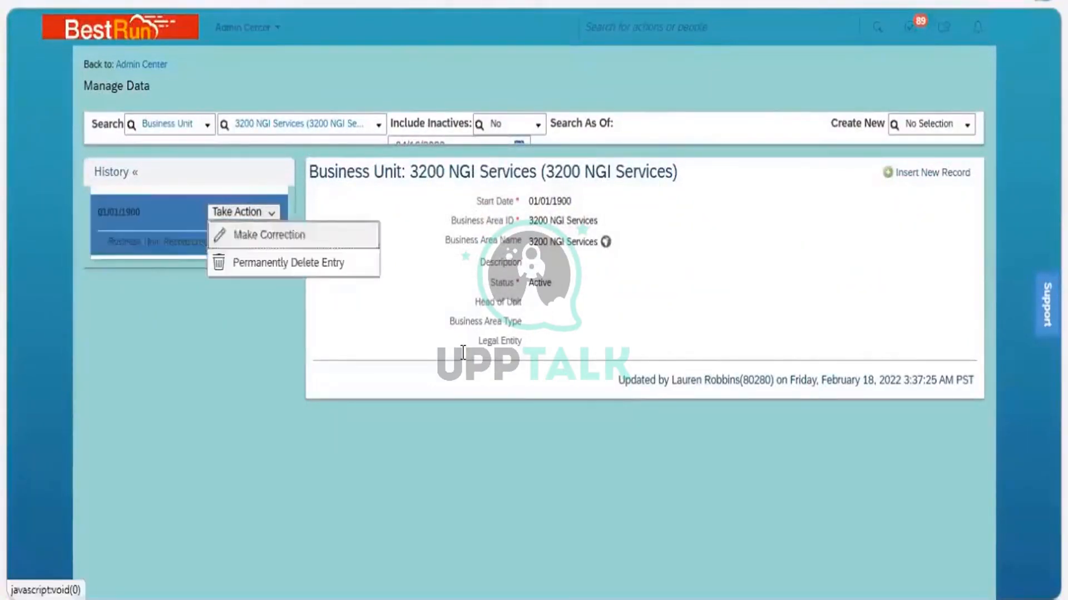
left_click(262, 233)
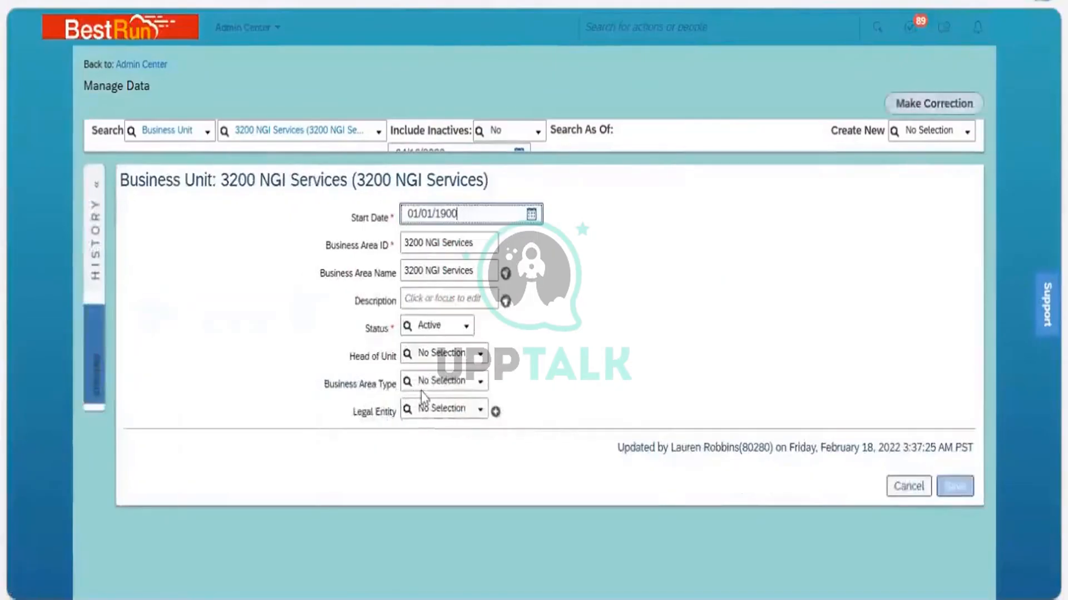
left_click(480, 385)
left_click(480, 386)
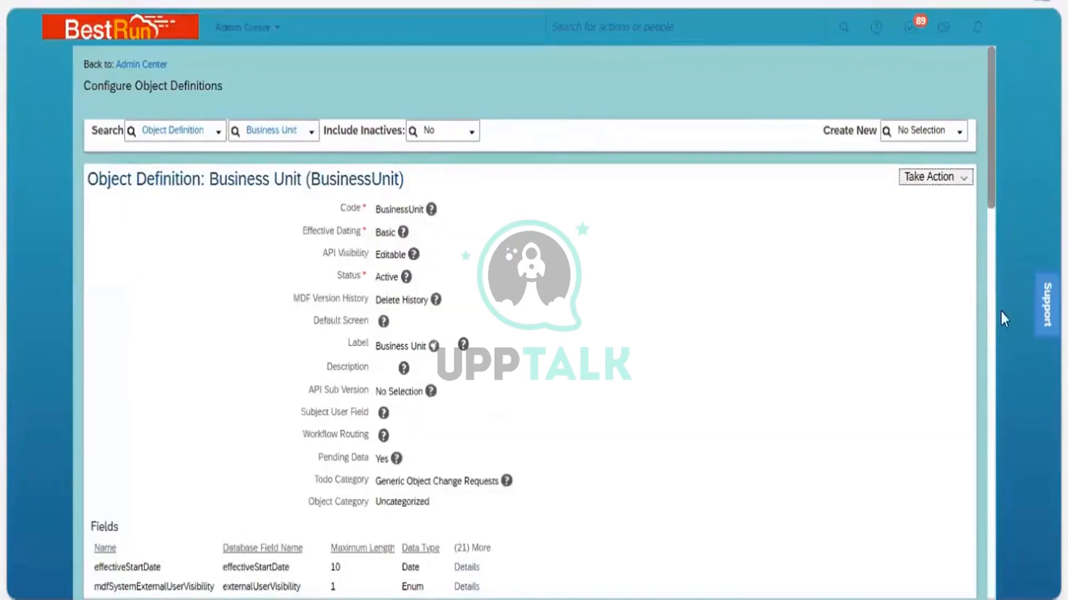
Start a correction of the Business Unit definition and delete the cust_businessareatype field
scroll(1000, 167, "down", 15)
scroll(1001, 173, "up", 15)
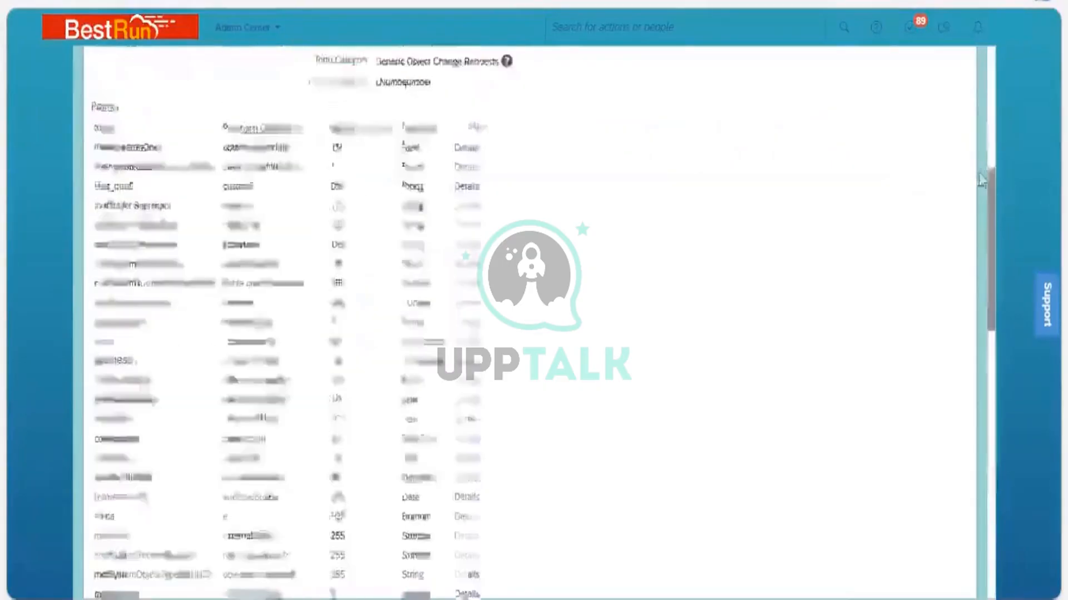
left_click(937, 203)
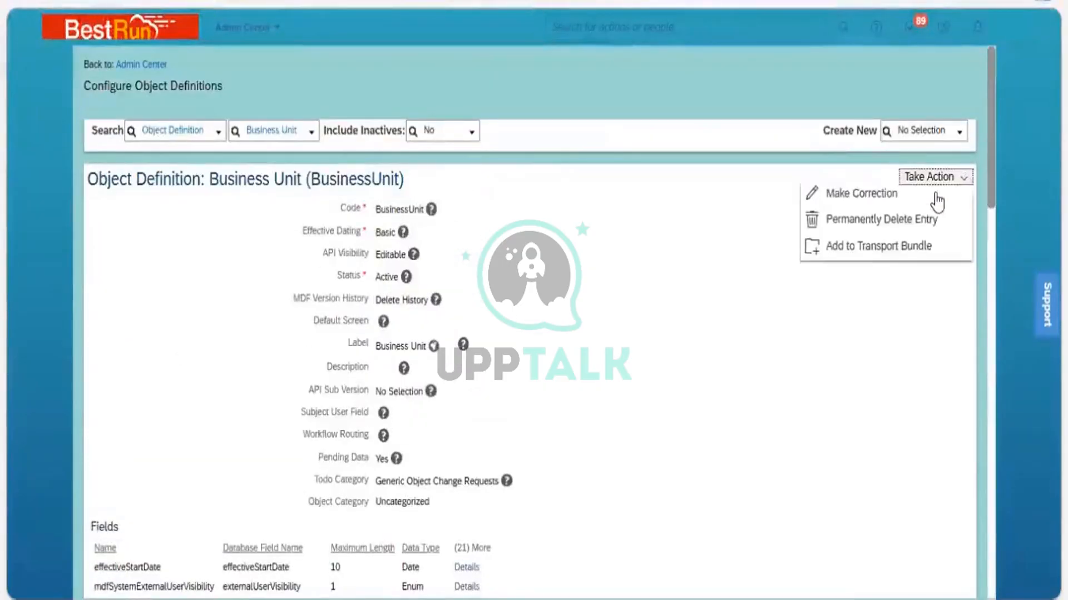
key("Down")
key("Return")
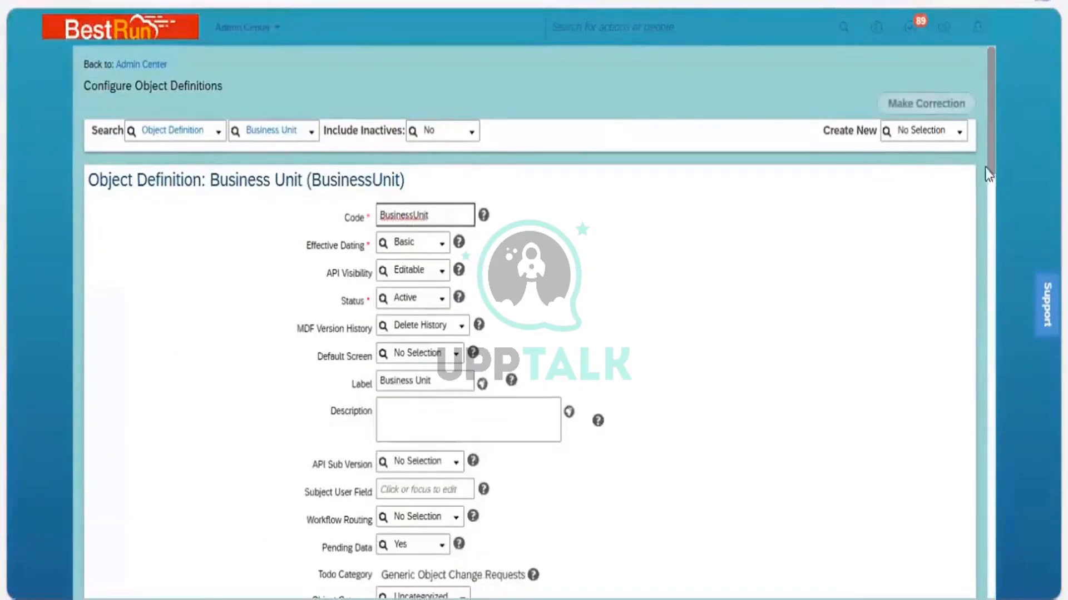
scroll(1005, 392, "down", 10)
scroll(1003, 422, "down", 8)
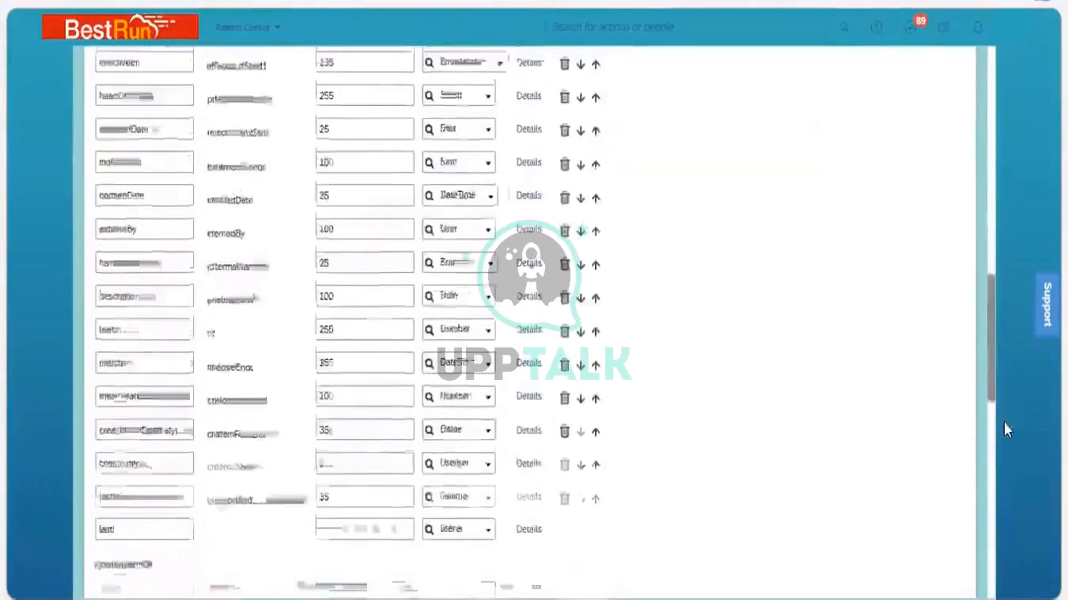
left_click(565, 293)
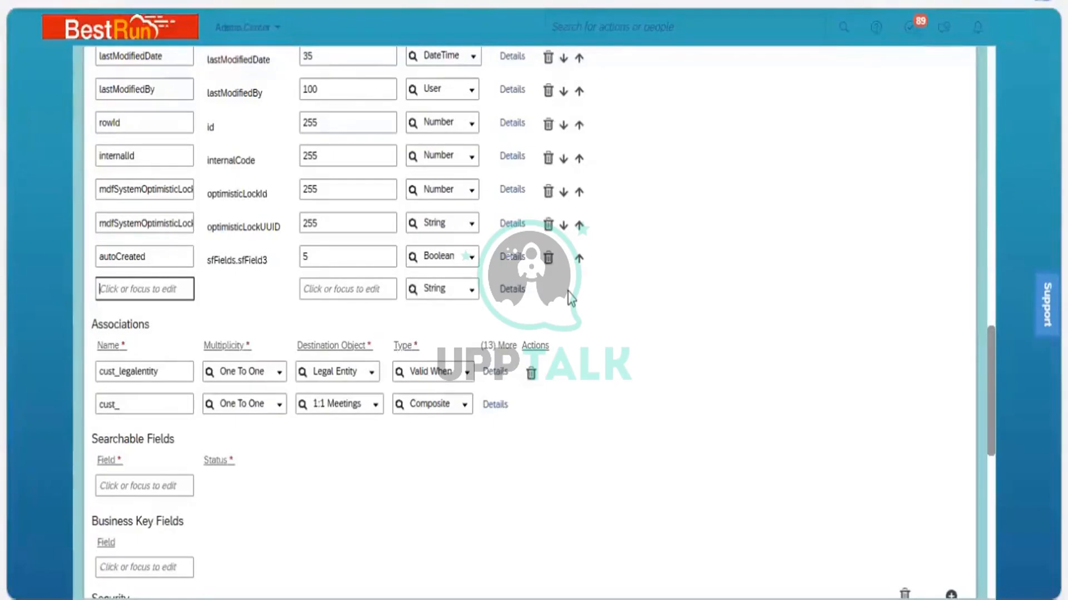
Add a new field named division Area with a maximum length of 32
type("d")
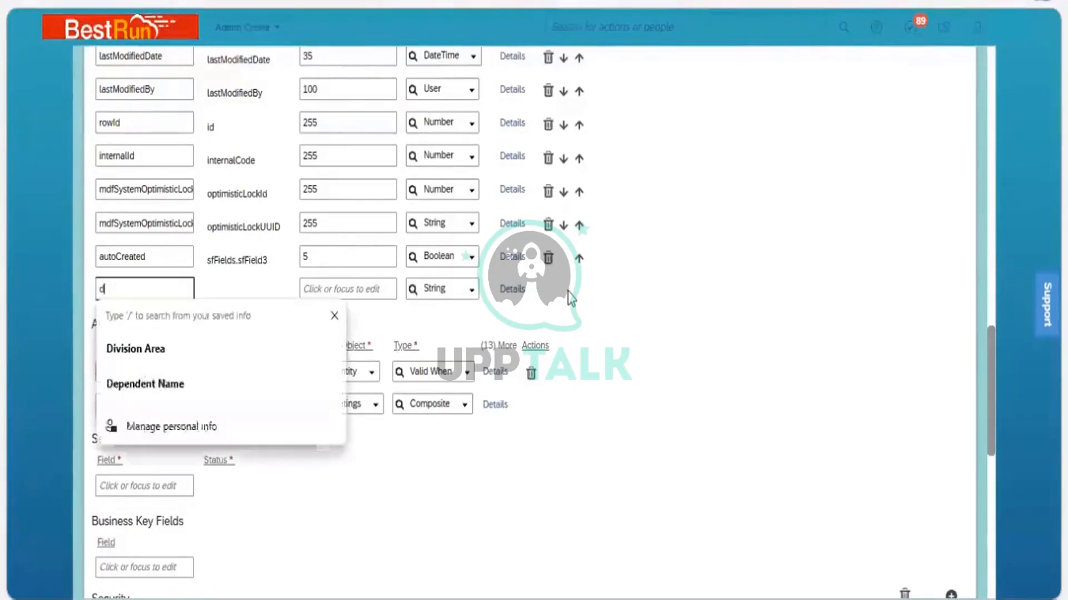
type("ivision")
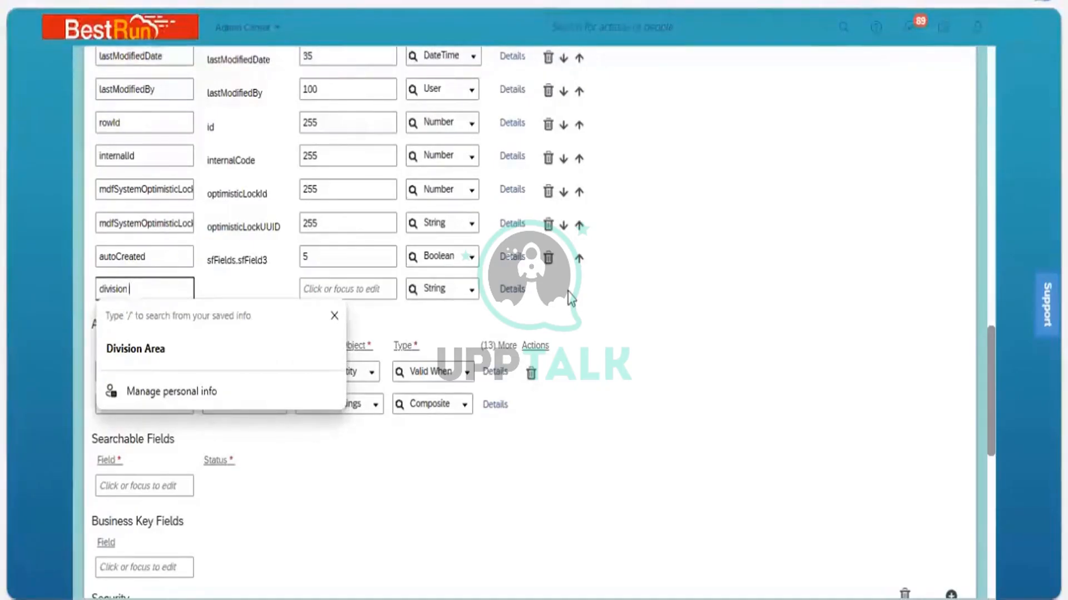
type("Area")
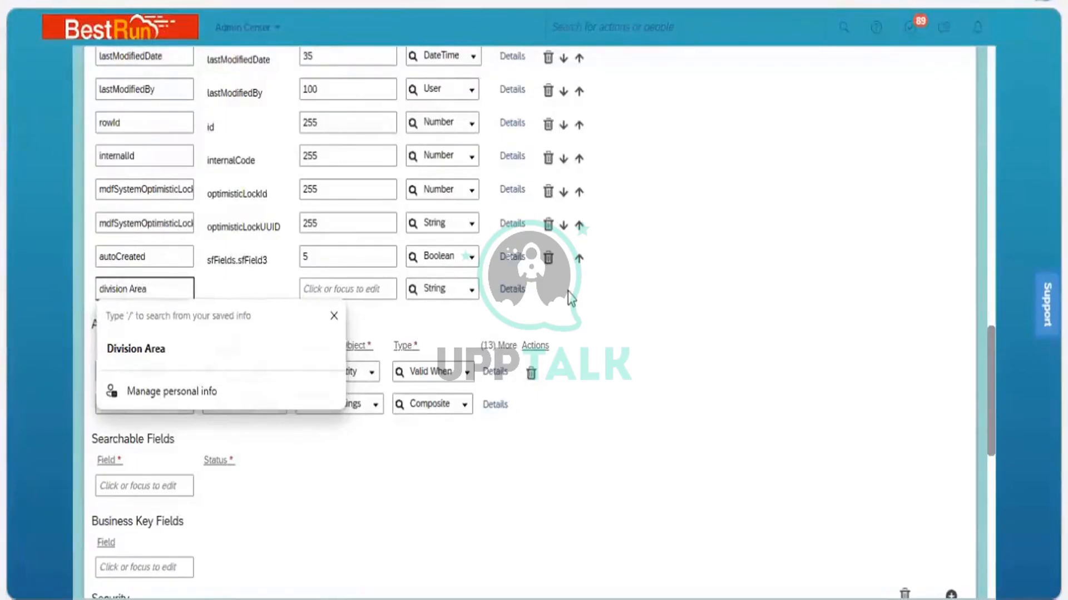
key("Tab")
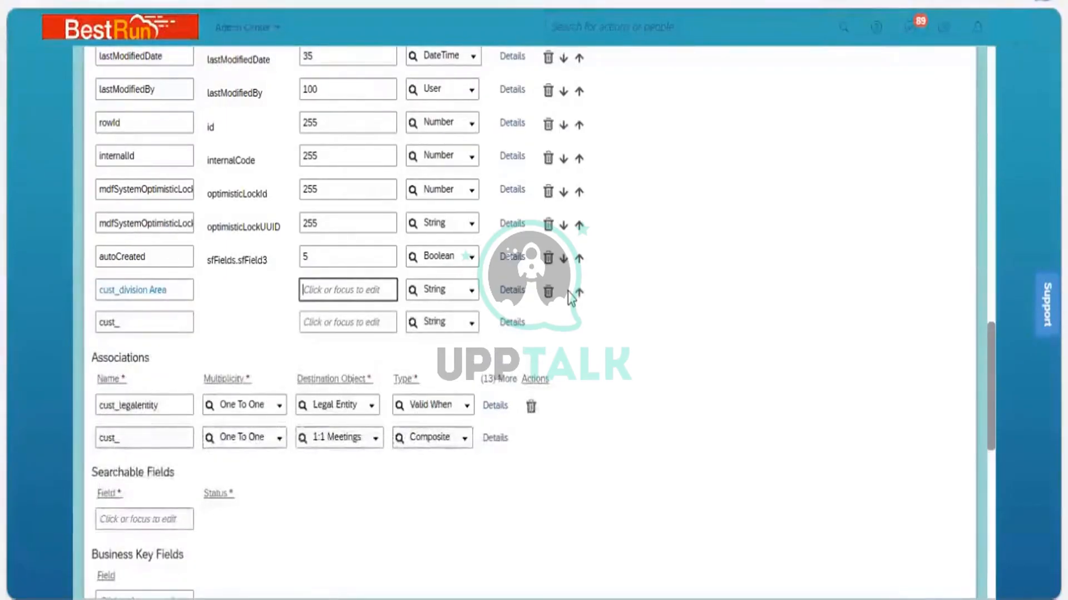
type("32")
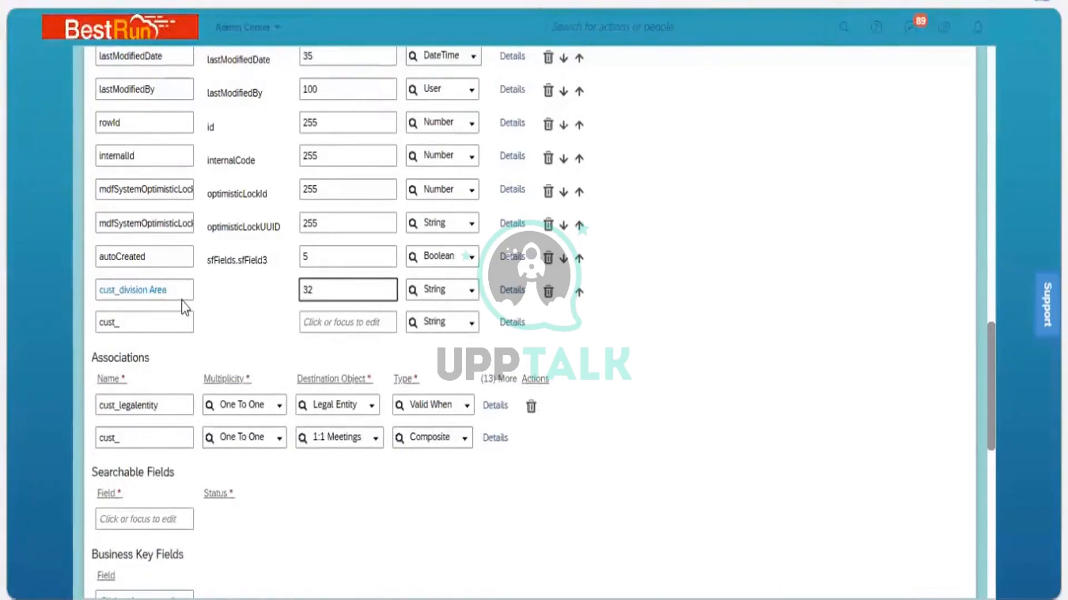
Open the division Area field's details and set its data type to Generic Object
left_click(511, 291)
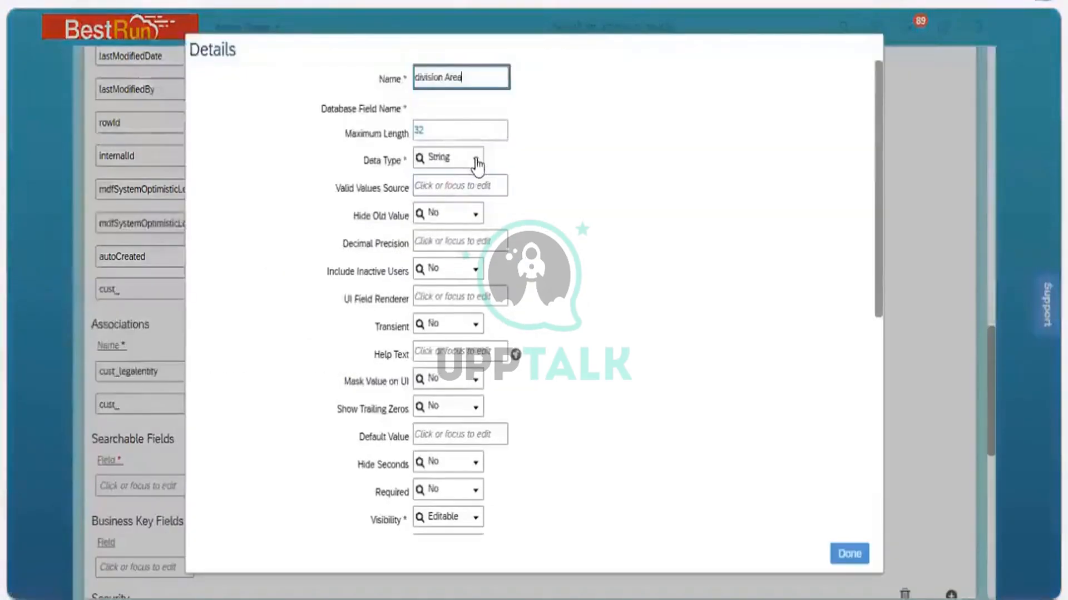
left_click(475, 162)
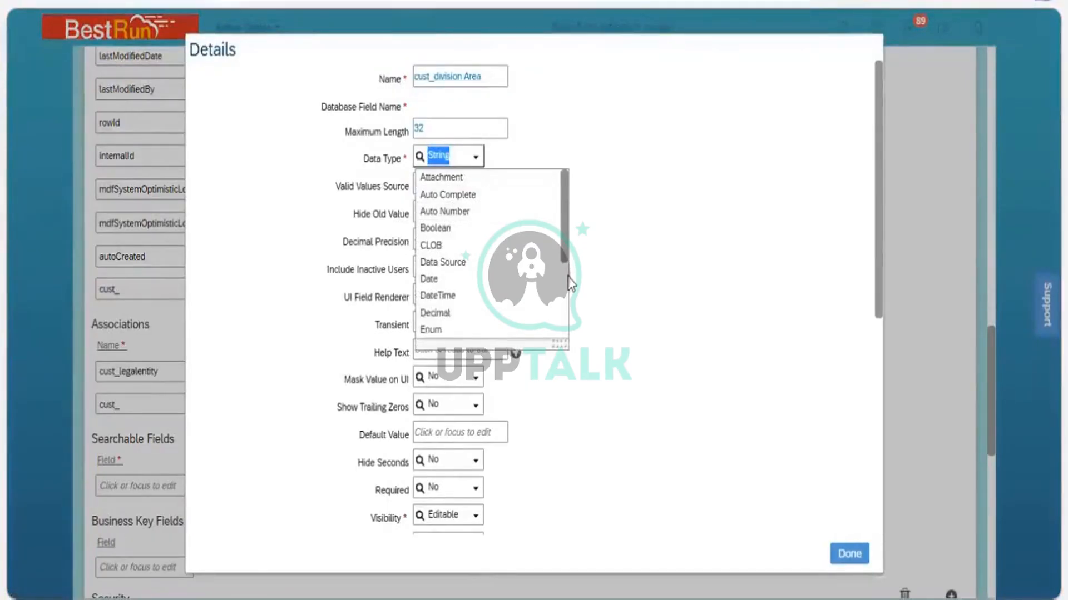
scroll(489, 286, "down", 3)
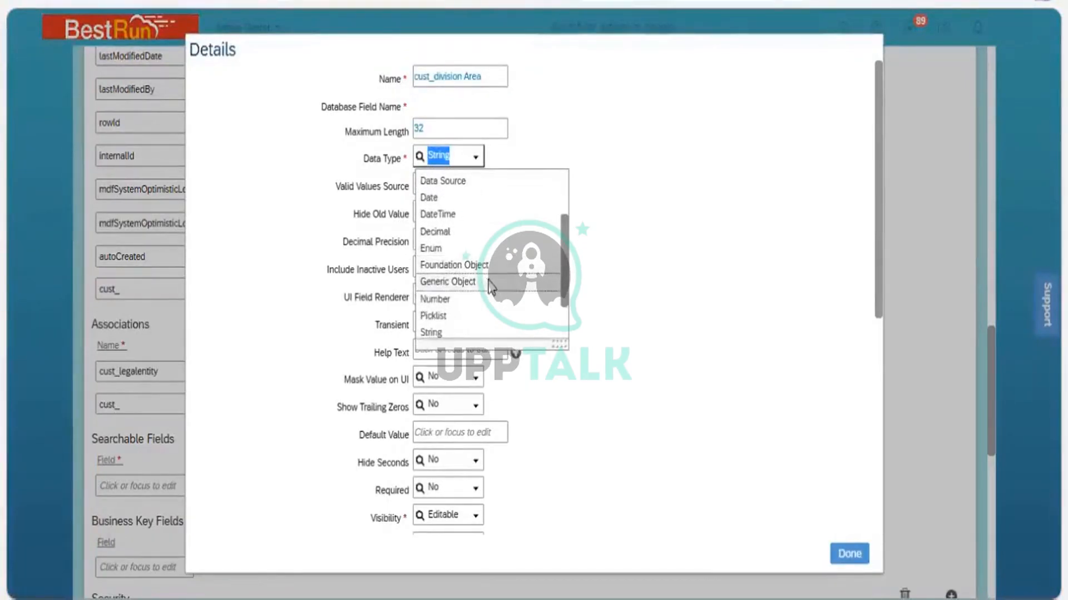
left_click(490, 285)
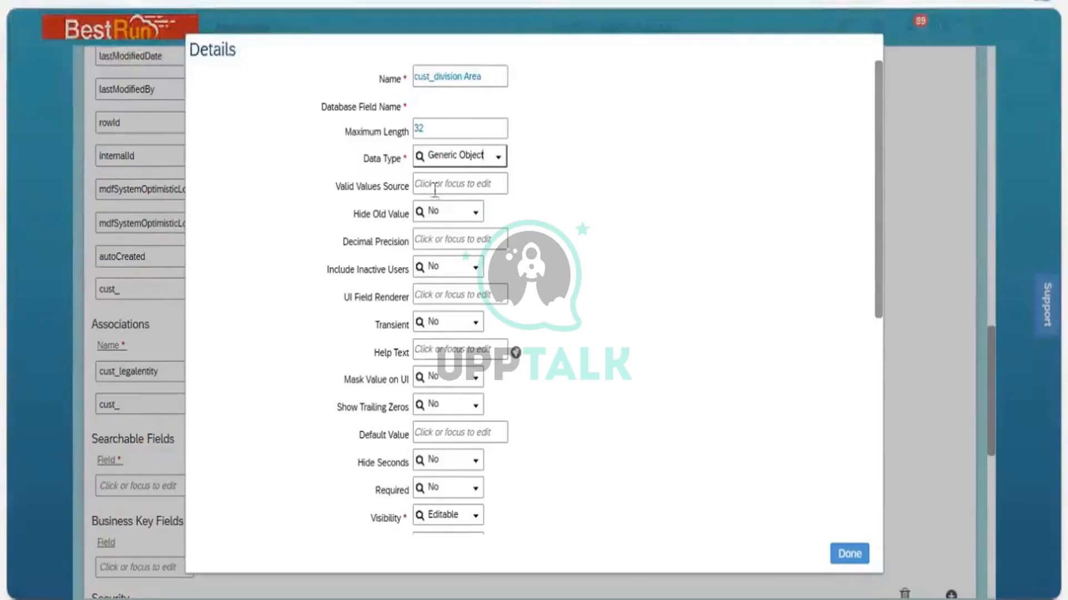
left_click(435, 189)
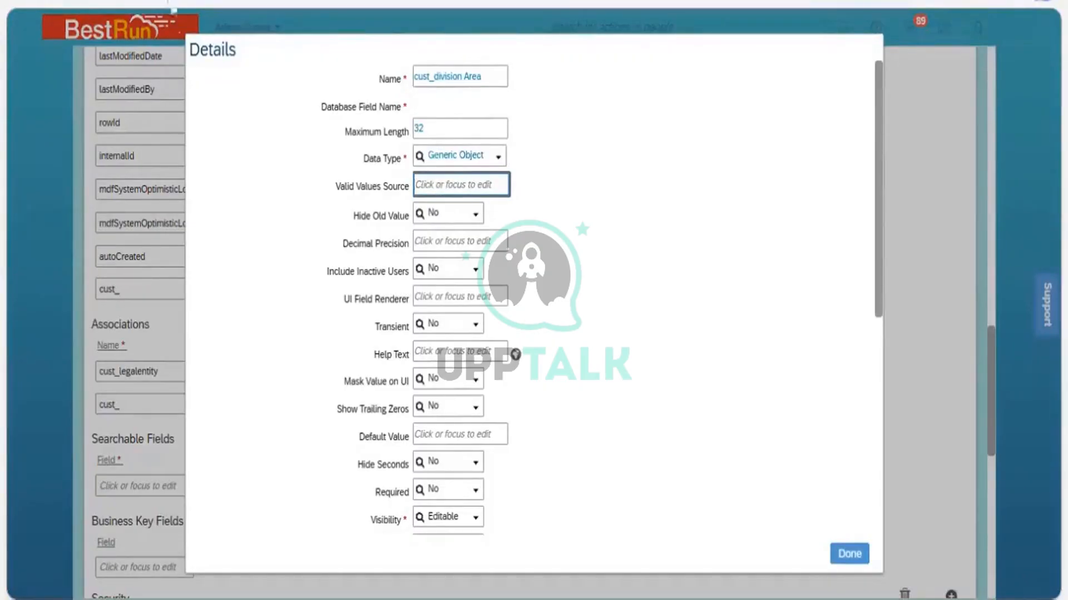
In a duplicated tab, open the Division object definition, copy its code into the field's Valid Values Source, and close the details
right_click(134, 1)
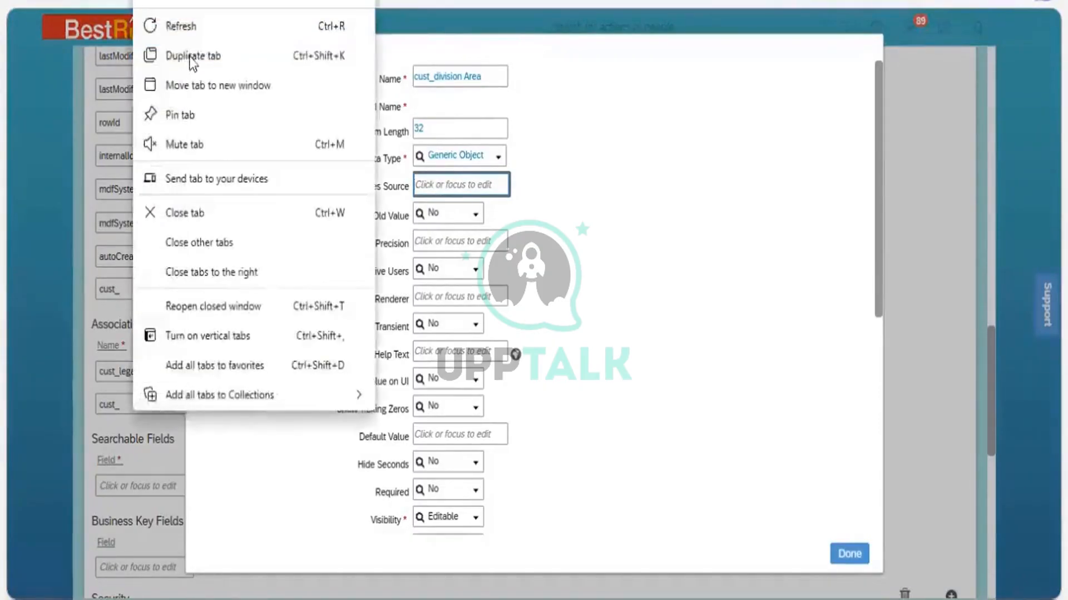
left_click(193, 55)
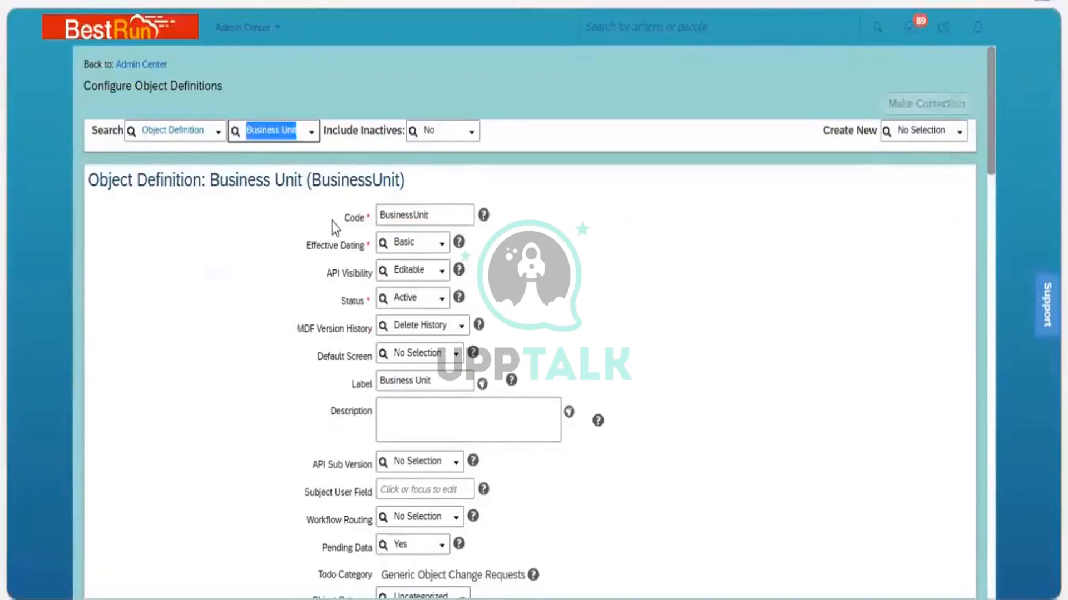
type("division")
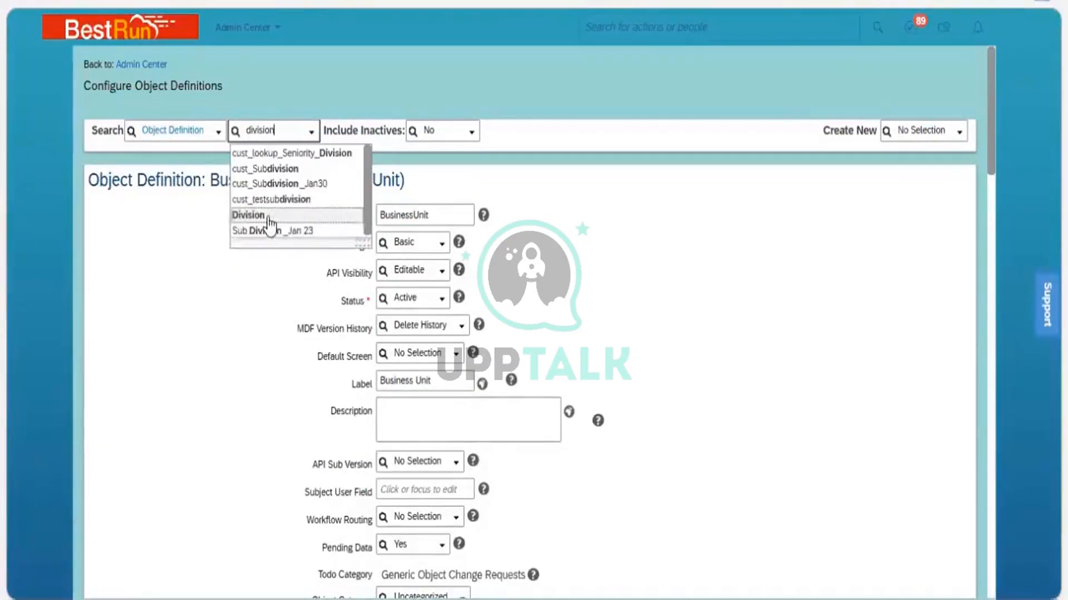
left_click(268, 217)
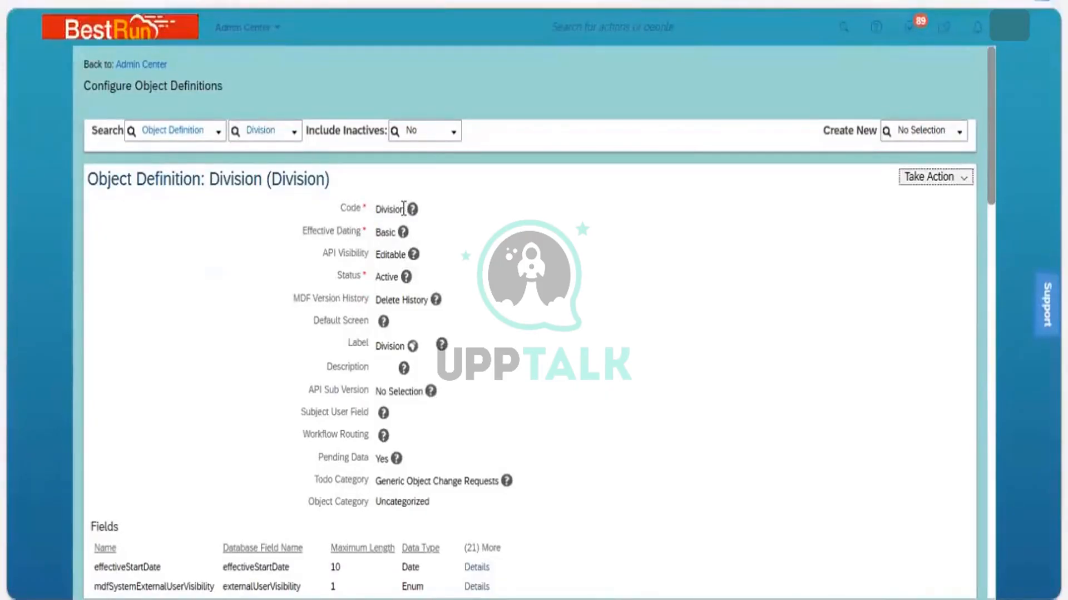
left_click_drag(404, 210, 374, 209)
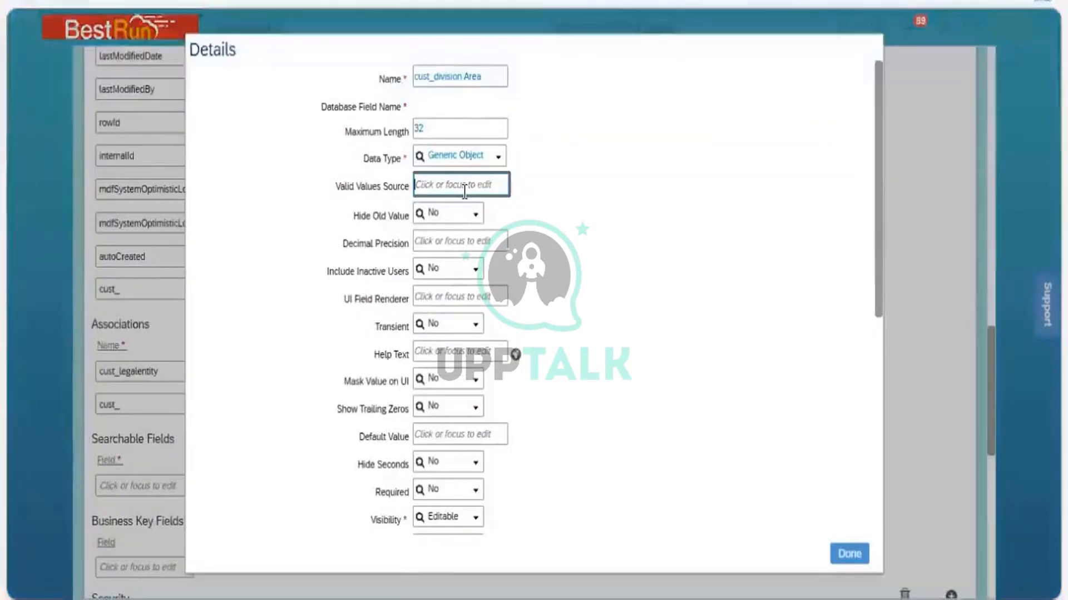
type("Division")
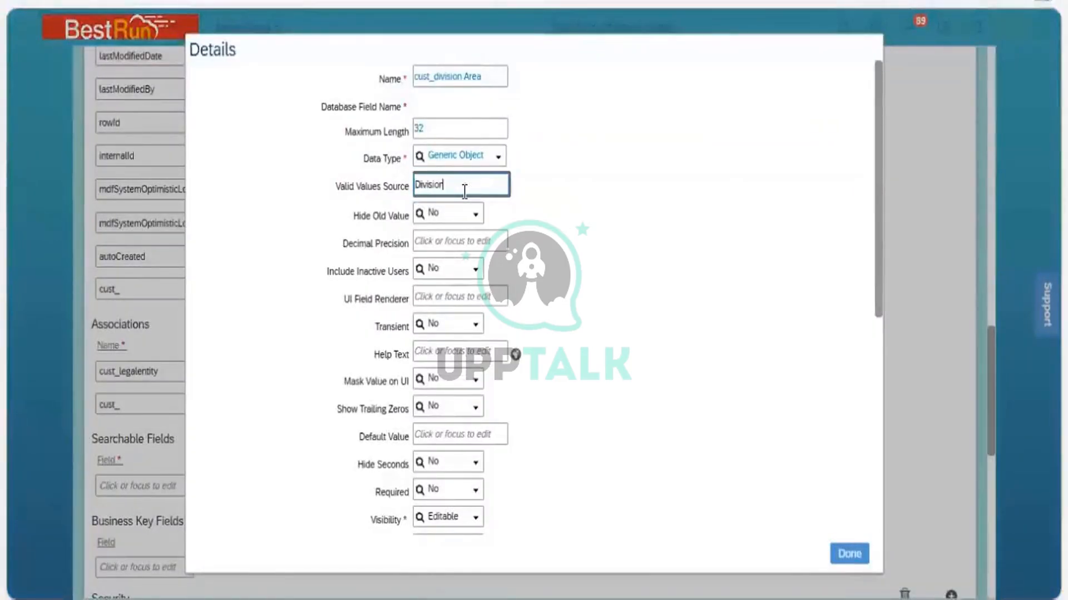
left_click(549, 221)
left_click(504, 191)
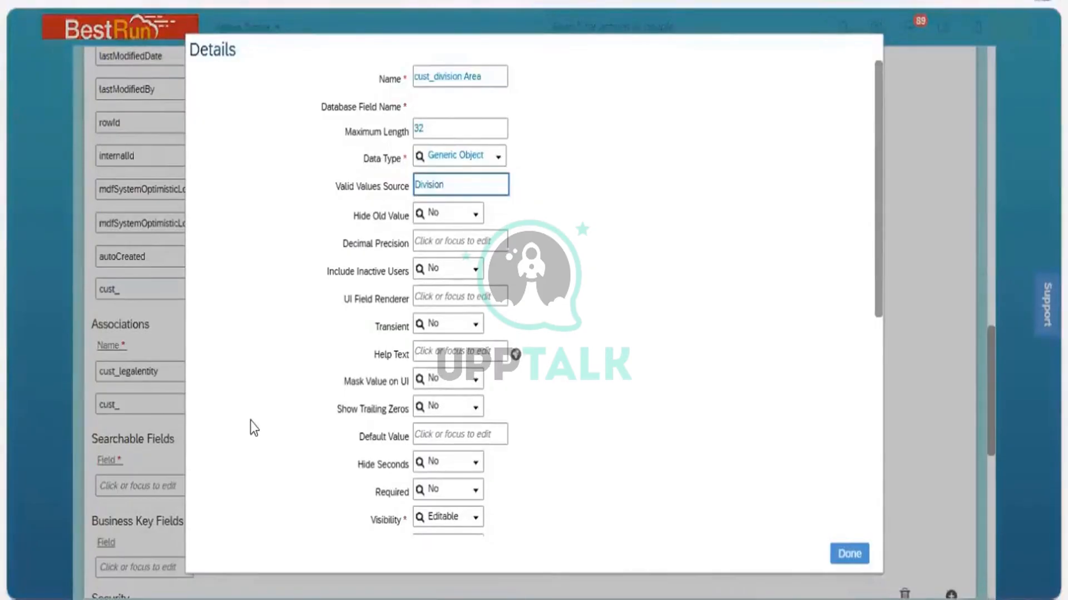
left_click(250, 422)
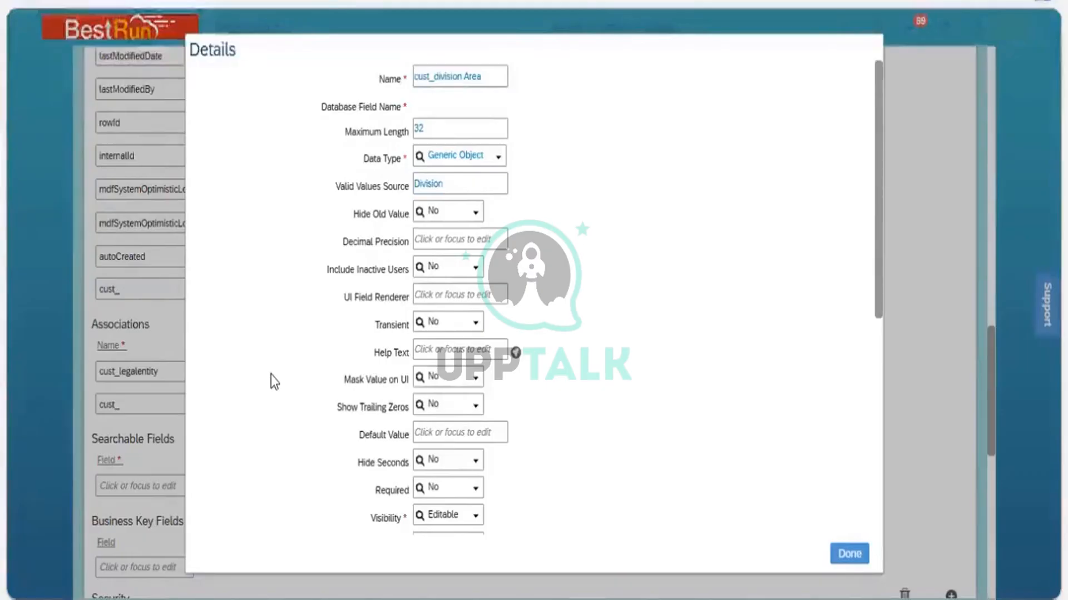
left_click(468, 176)
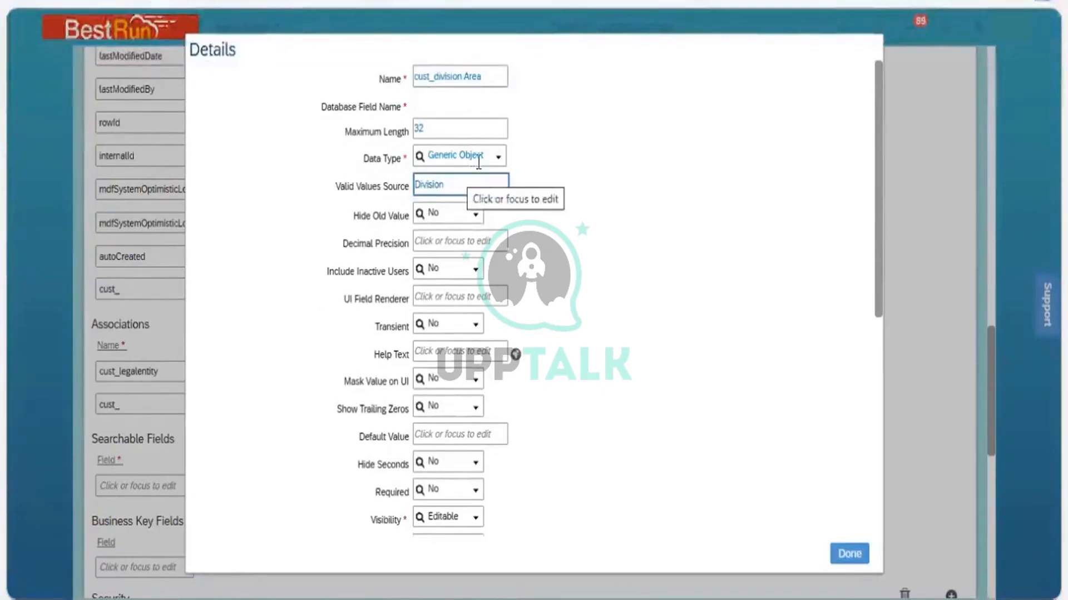
left_click(479, 162)
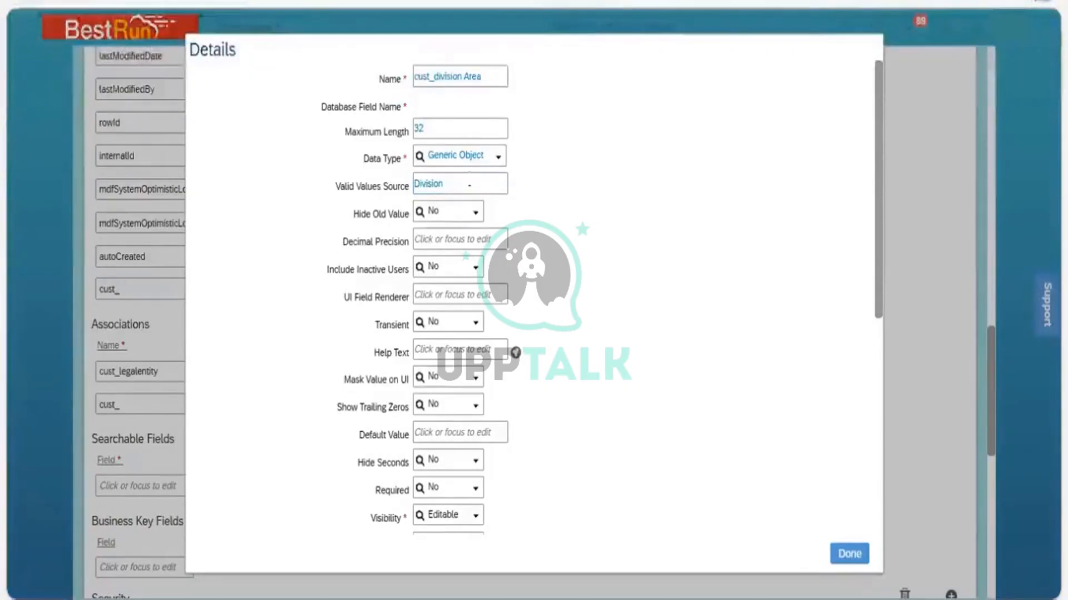
left_click(425, 189)
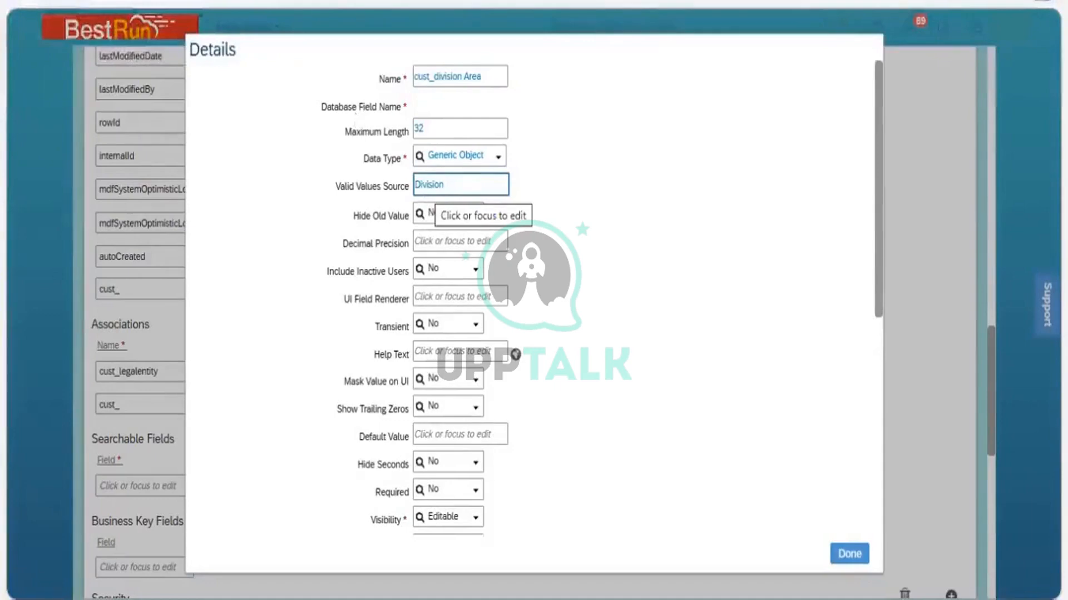
left_click(370, 14)
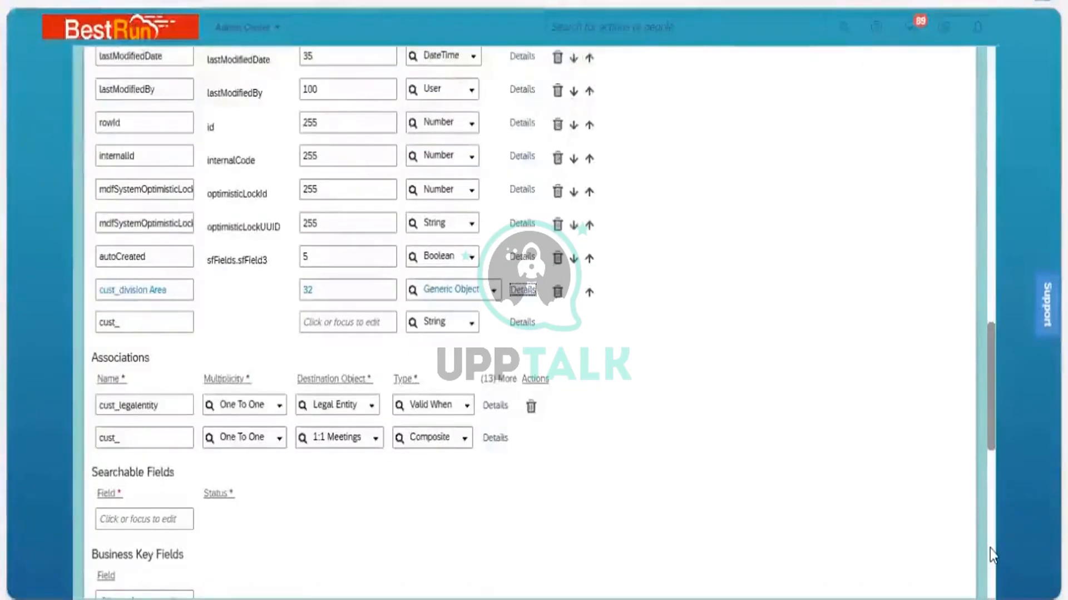
Try to save the Business Unit definition and dismiss the error
scroll(530, 322, "down", 9)
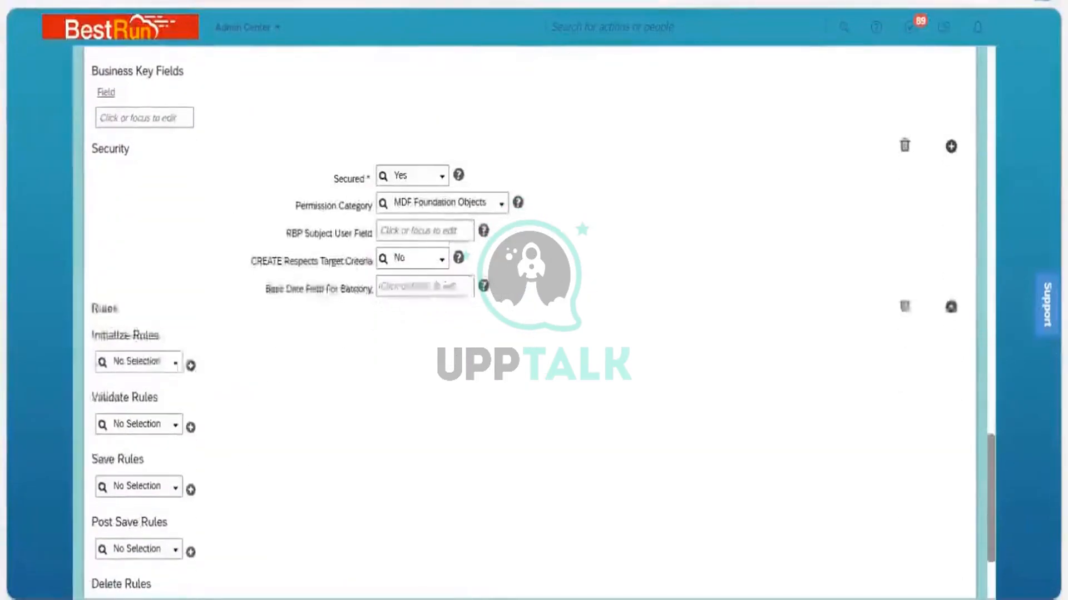
scroll(951, 555, "down", 3)
left_click(948, 547)
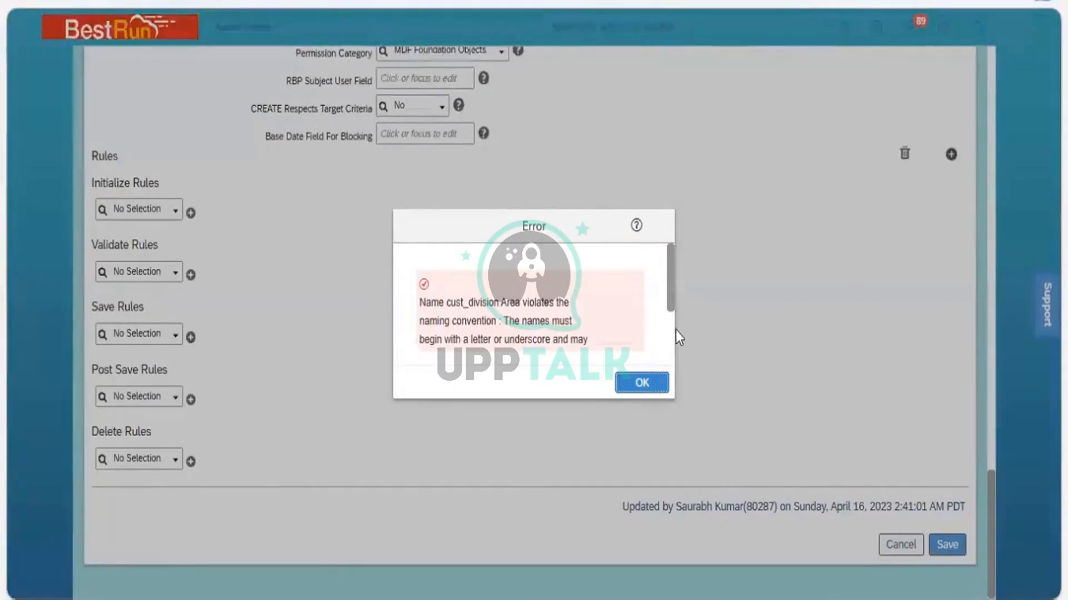
scroll(668, 345, "down", 2)
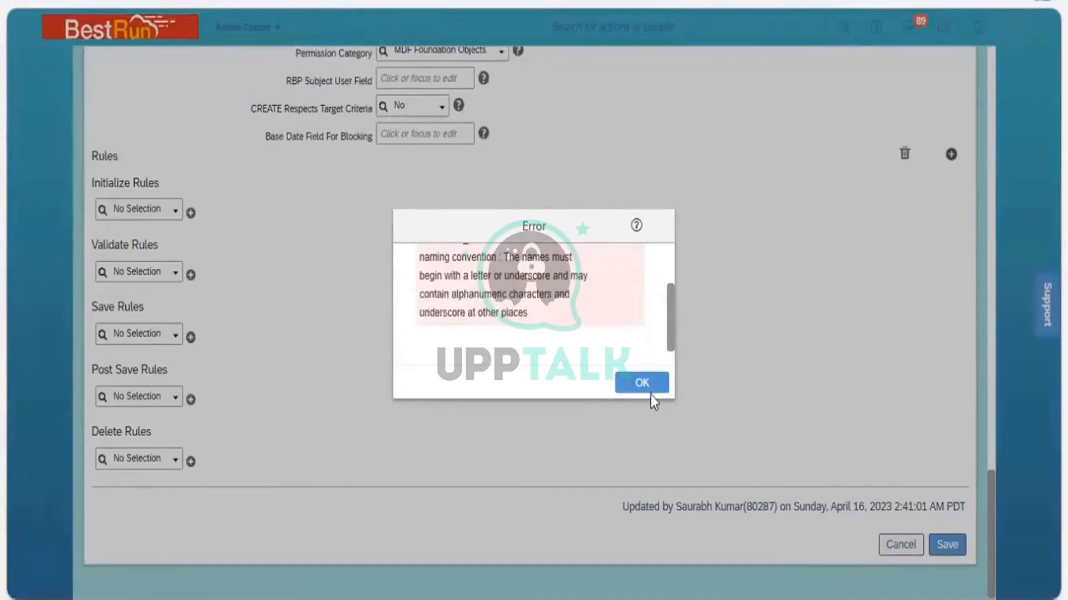
key("Return")
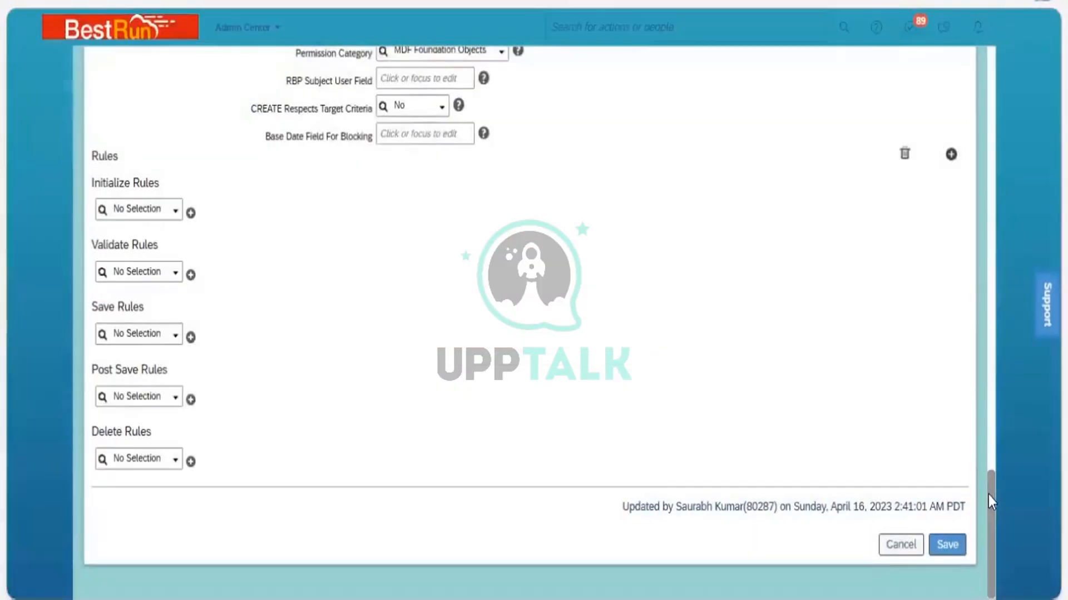
Open the division Area field's details, set its label to Division, and close the details
scroll(985, 359, "up", 10)
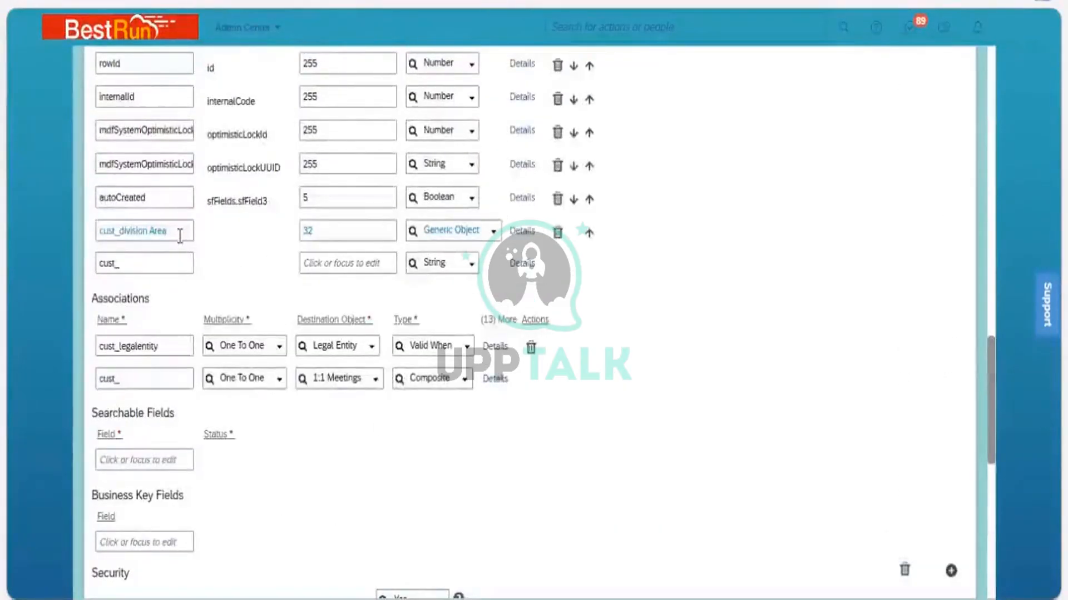
left_click(521, 238)
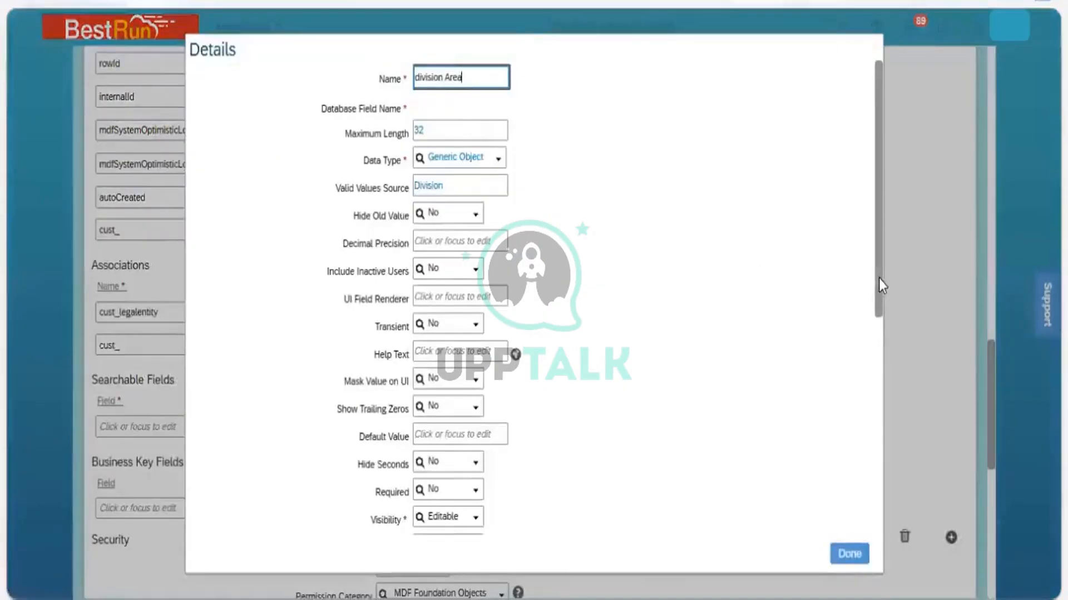
scroll(882, 417, "down", 5)
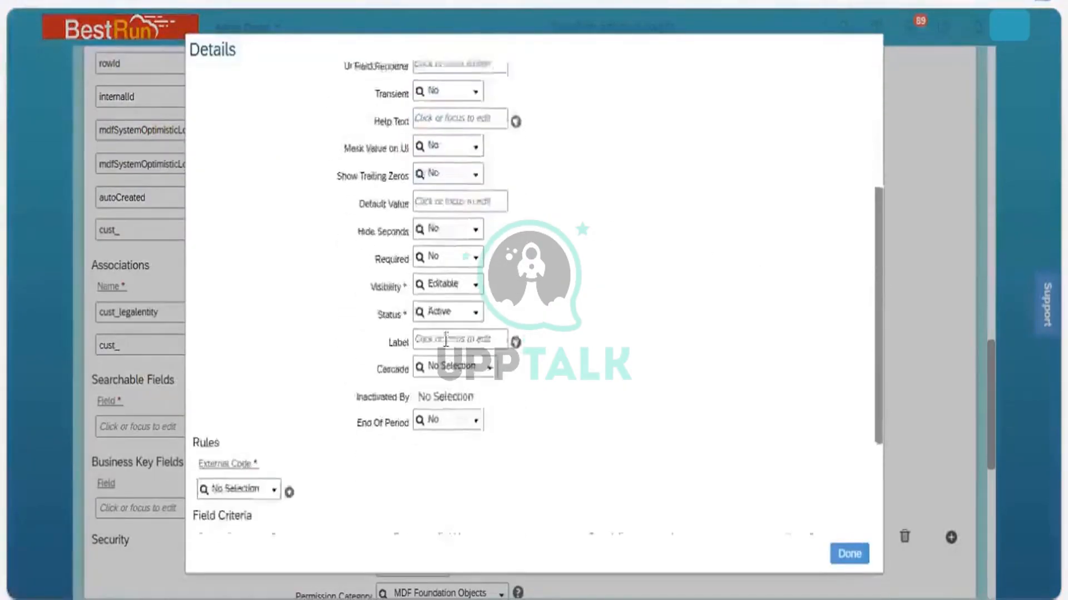
left_click(433, 321)
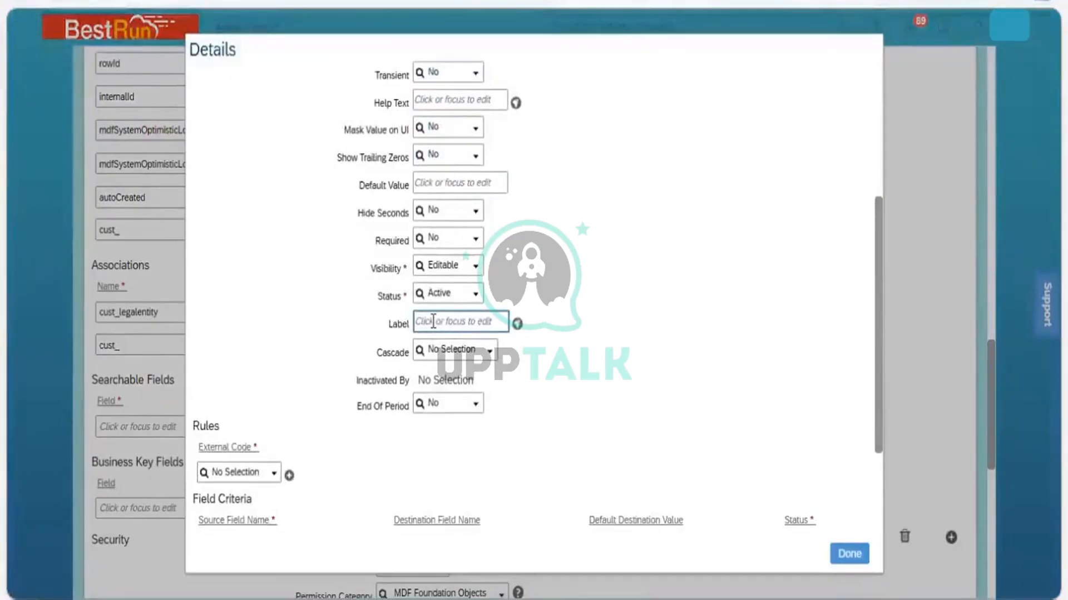
type("div")
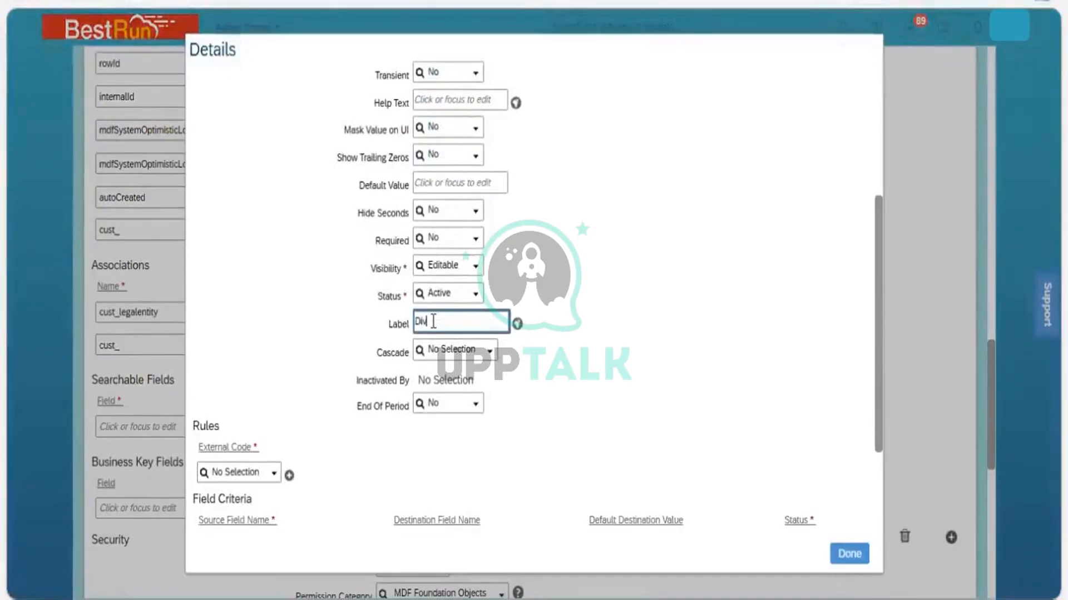
type("ision")
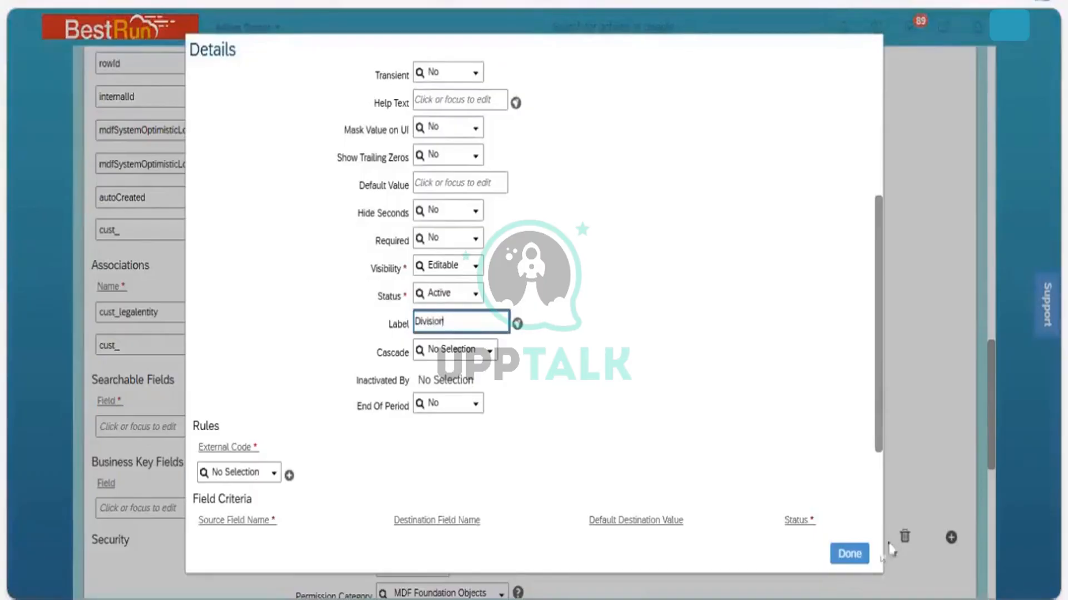
left_click(862, 554)
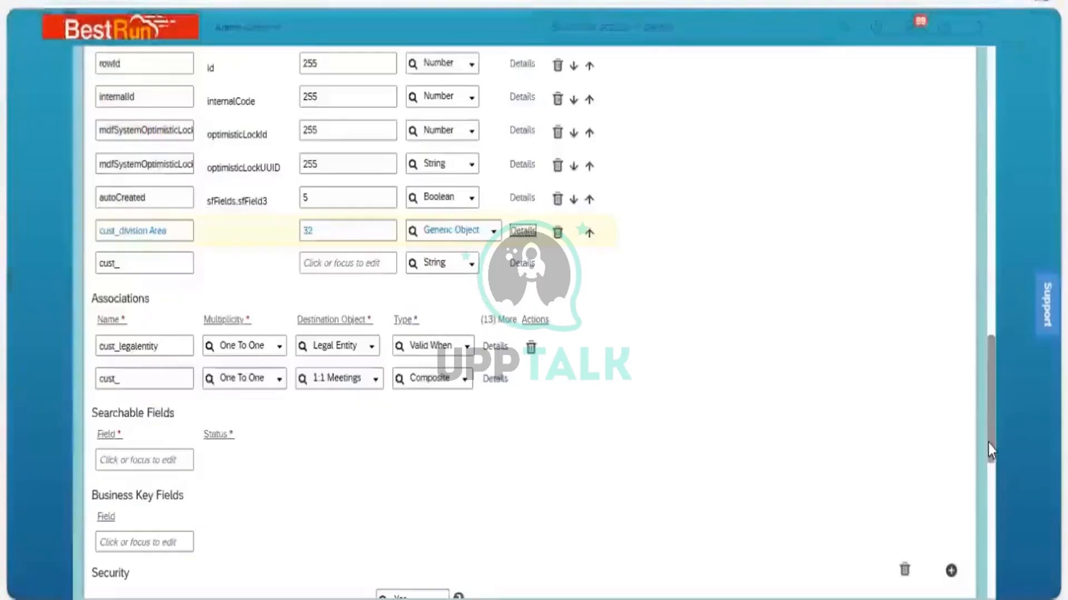
Try to save the Business Unit definition and dismiss the naming error
scroll(992, 539, "down", 10)
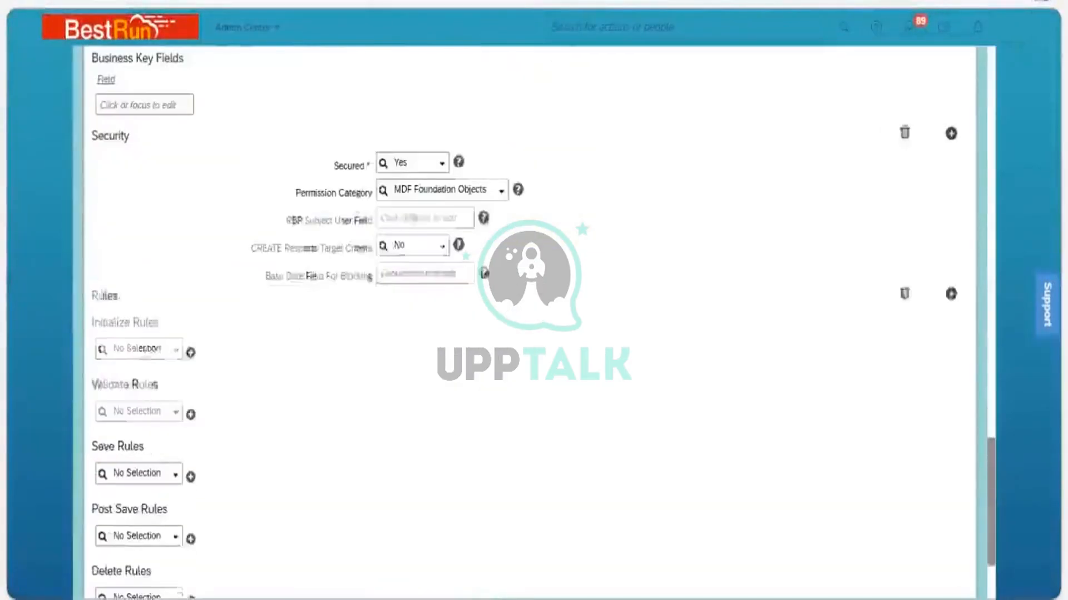
left_click(940, 546)
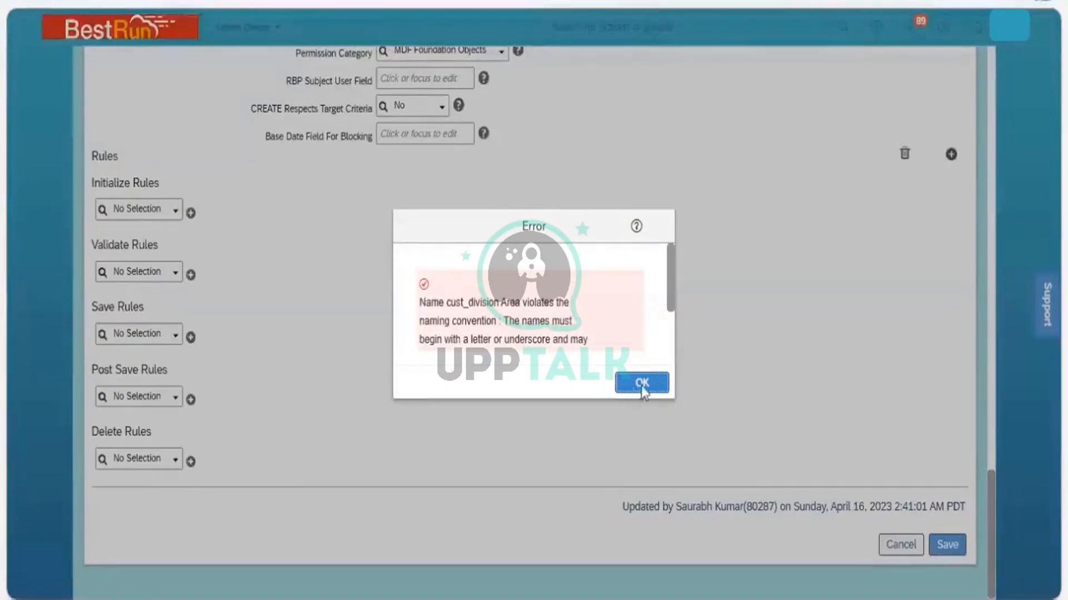
key("Return")
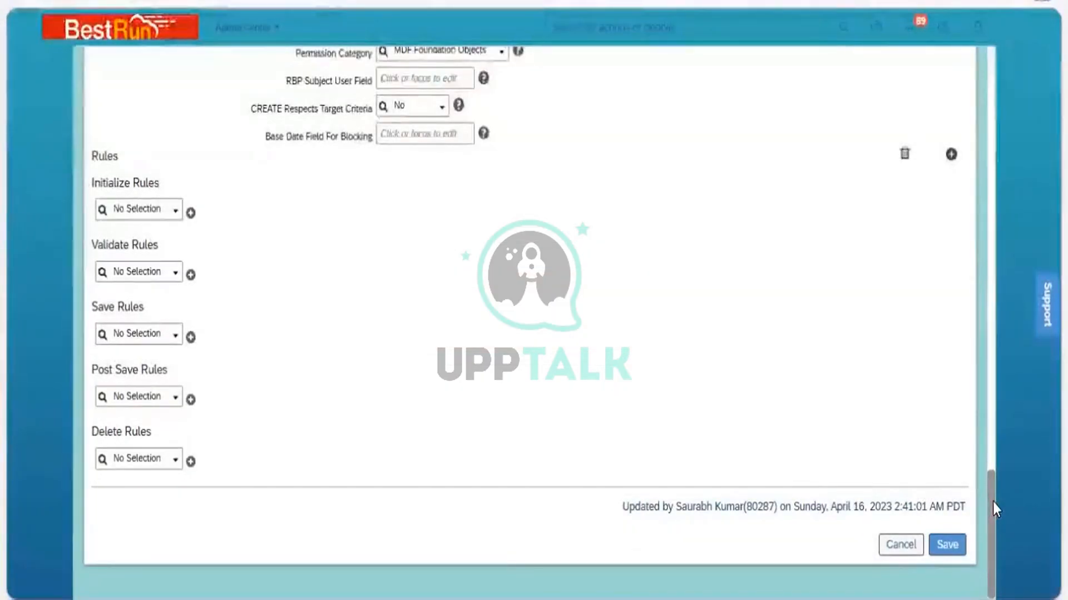
Reopen the division Area field's details and extend its label to Division Area
scroll(975, 362, "up", 10)
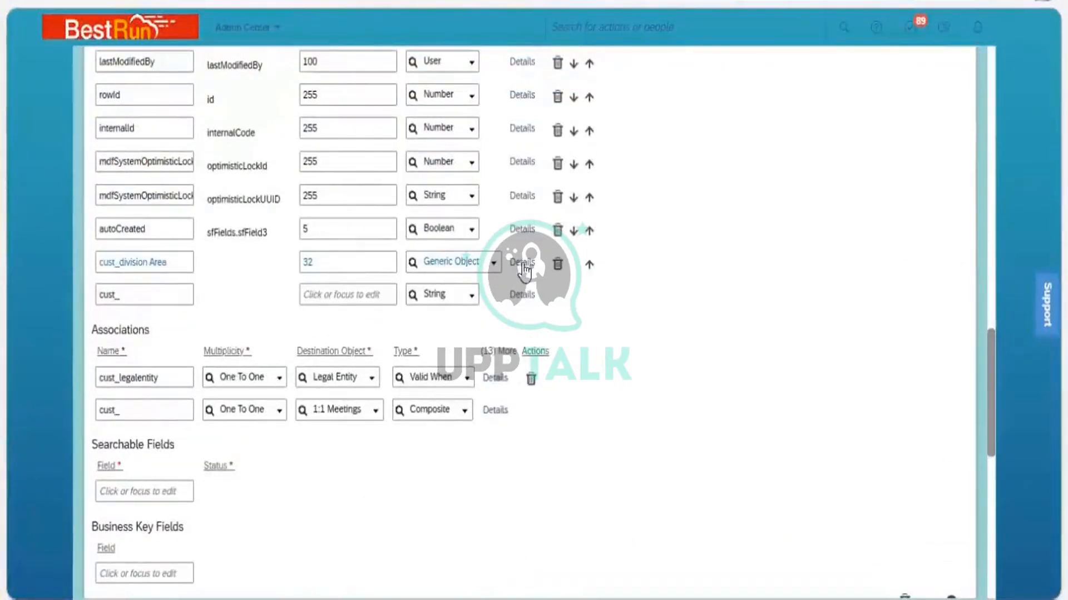
left_click(522, 263)
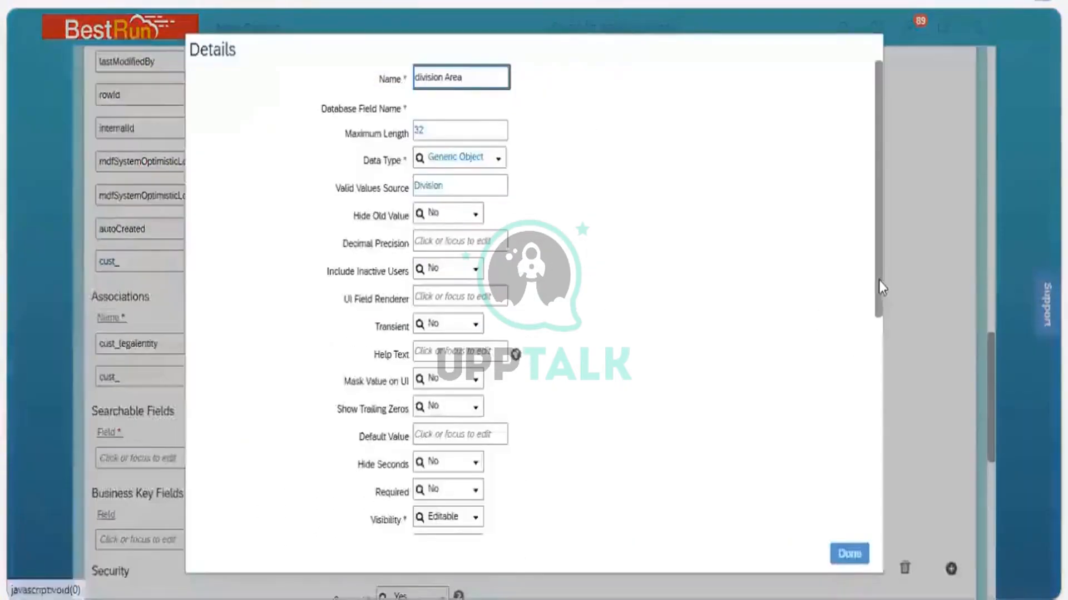
scroll(523, 328, "down", 5)
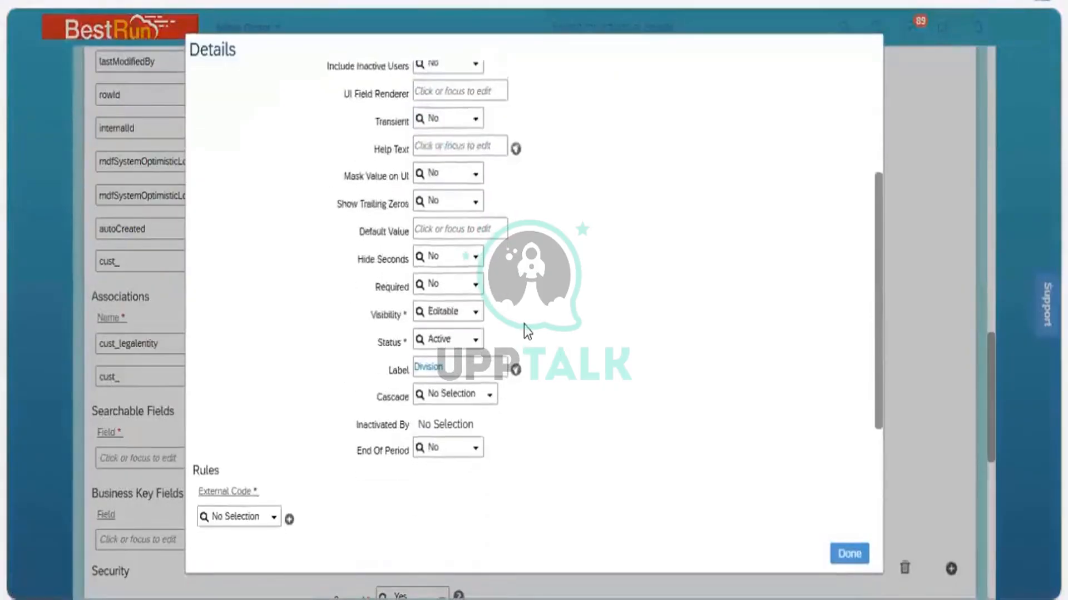
left_click(472, 290)
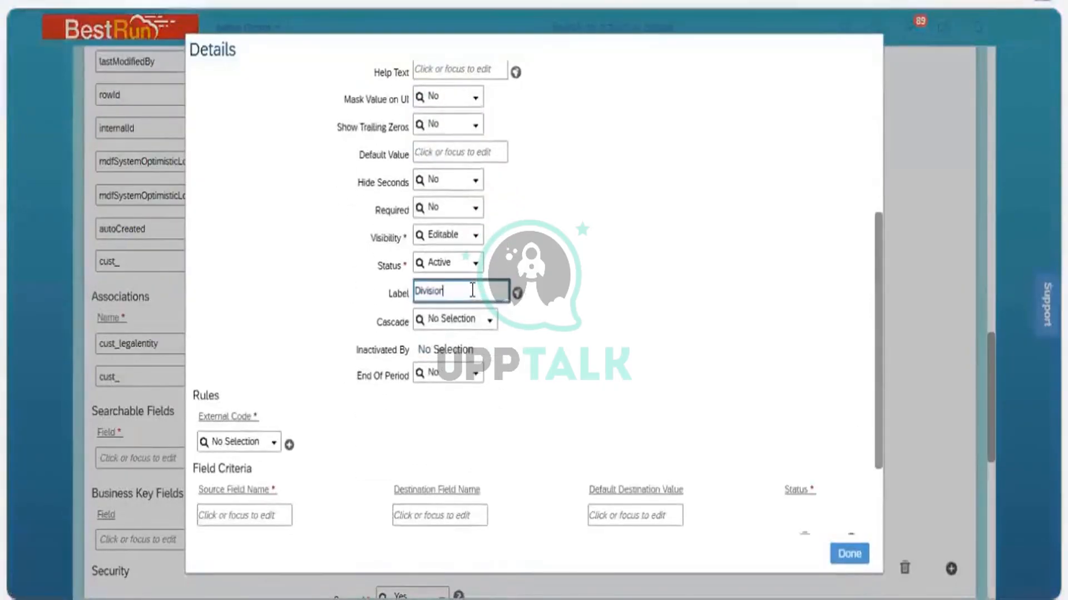
type("Area")
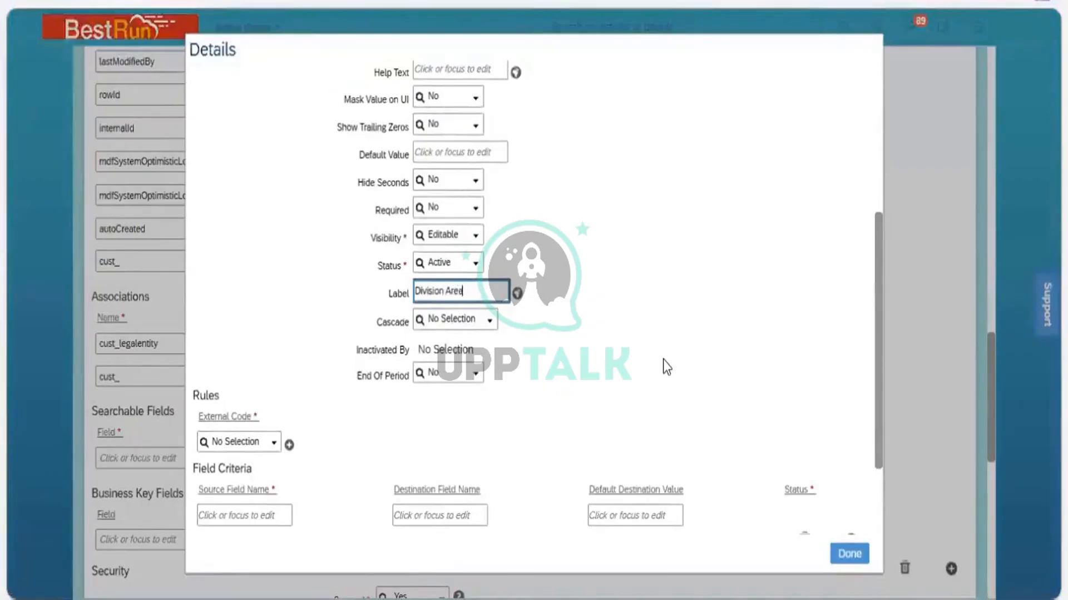
Copy the Division Area label into the Default Value of the label's translations
left_click(884, 329)
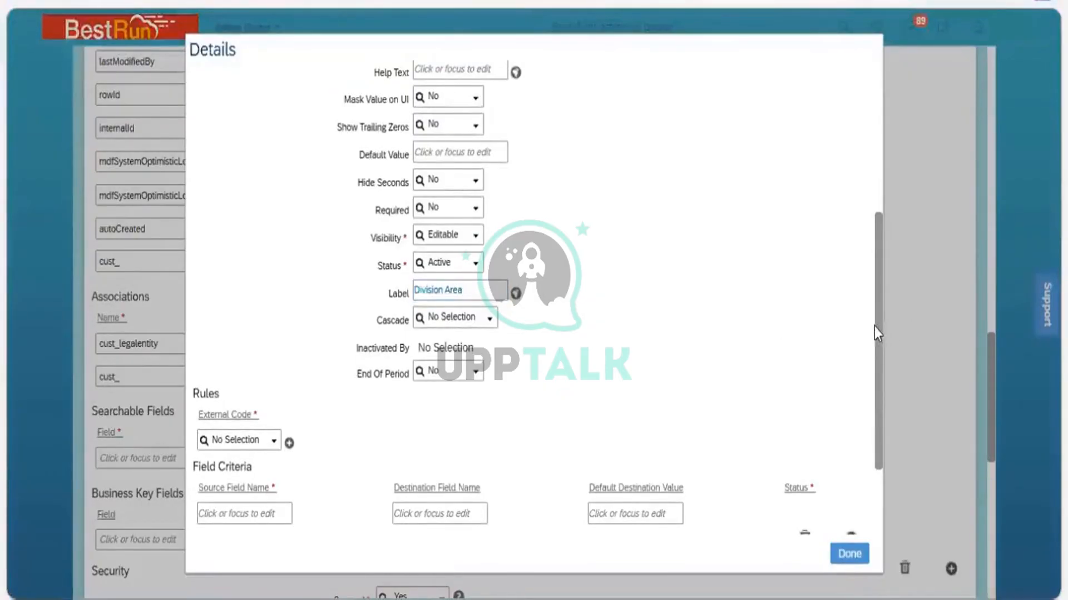
left_click_drag(877, 331, 882, 111)
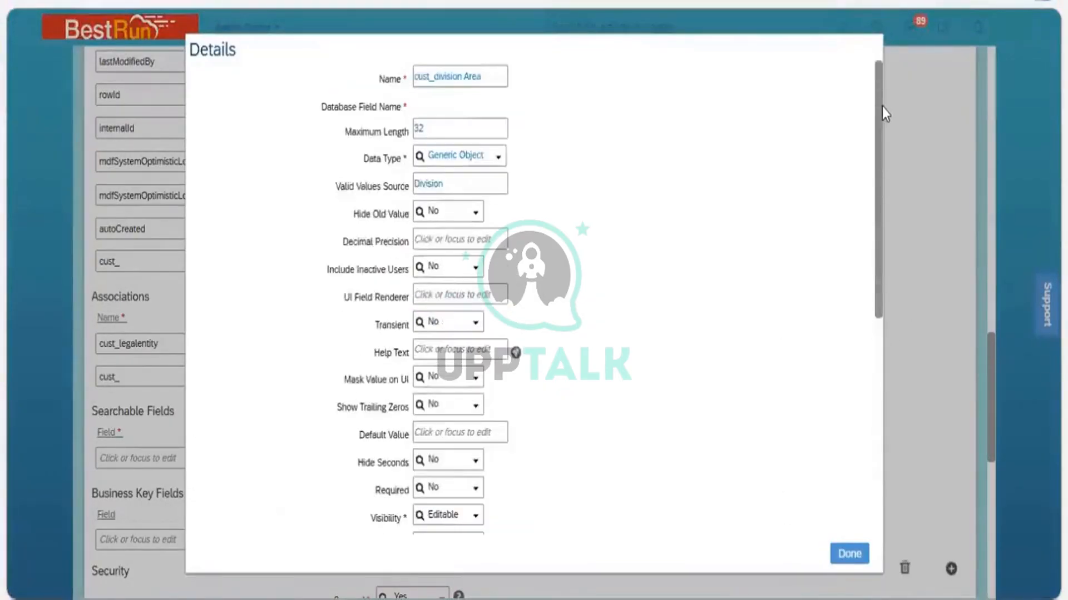
scroll(882, 420, "down", 7)
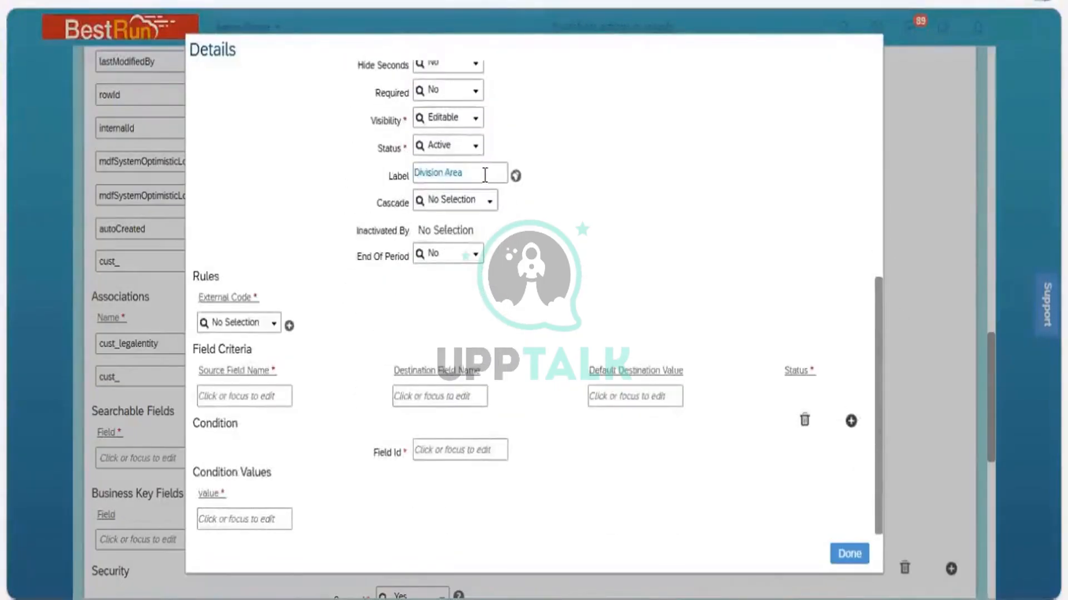
left_click(485, 175)
key("ctrl+a")
key("ctrl+c")
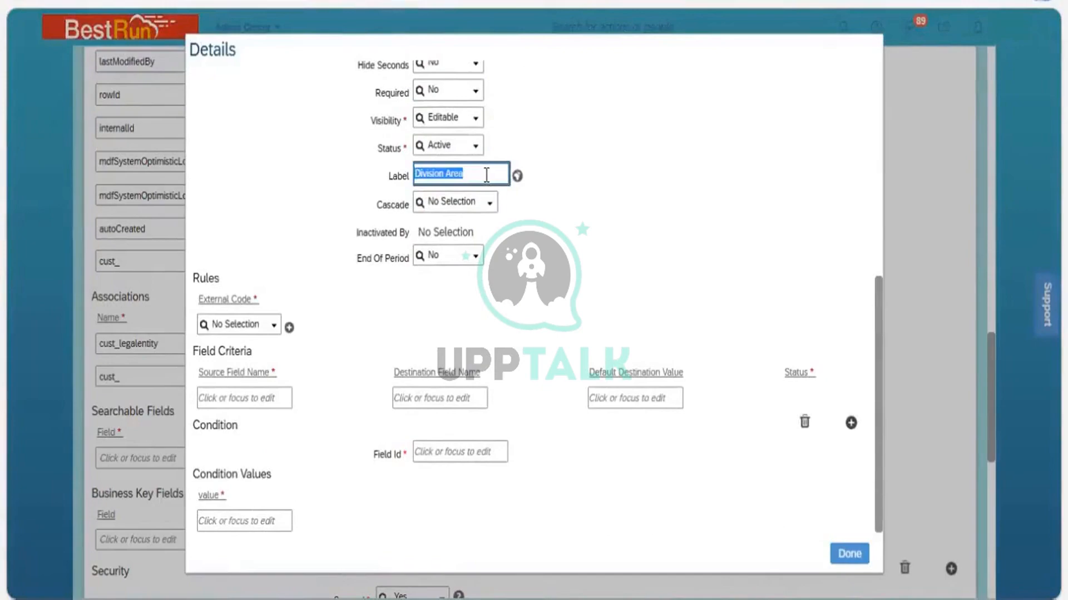
left_click(518, 176)
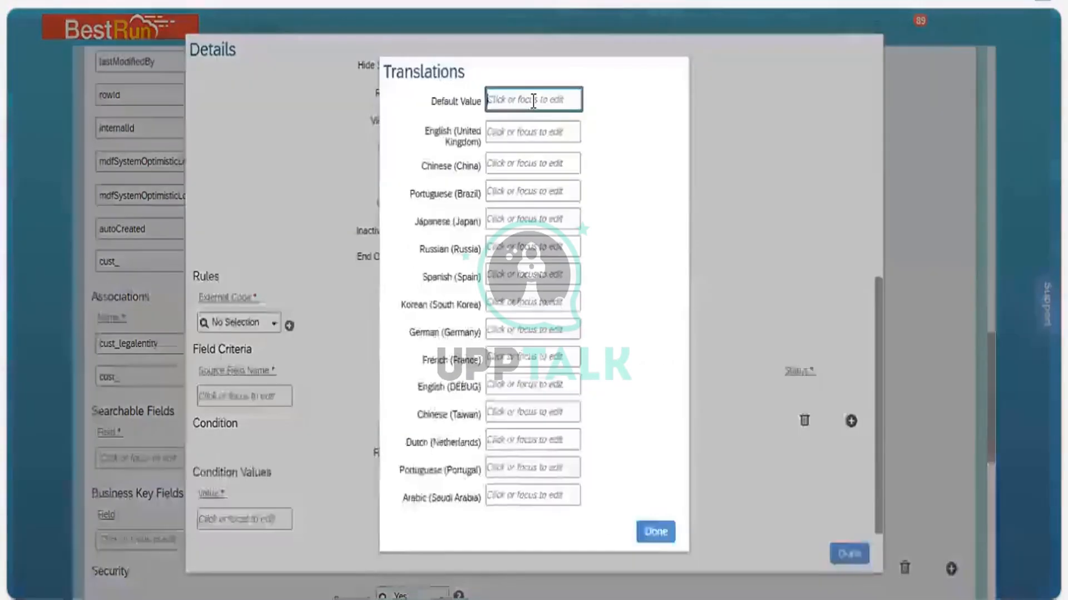
key("ctrl+v")
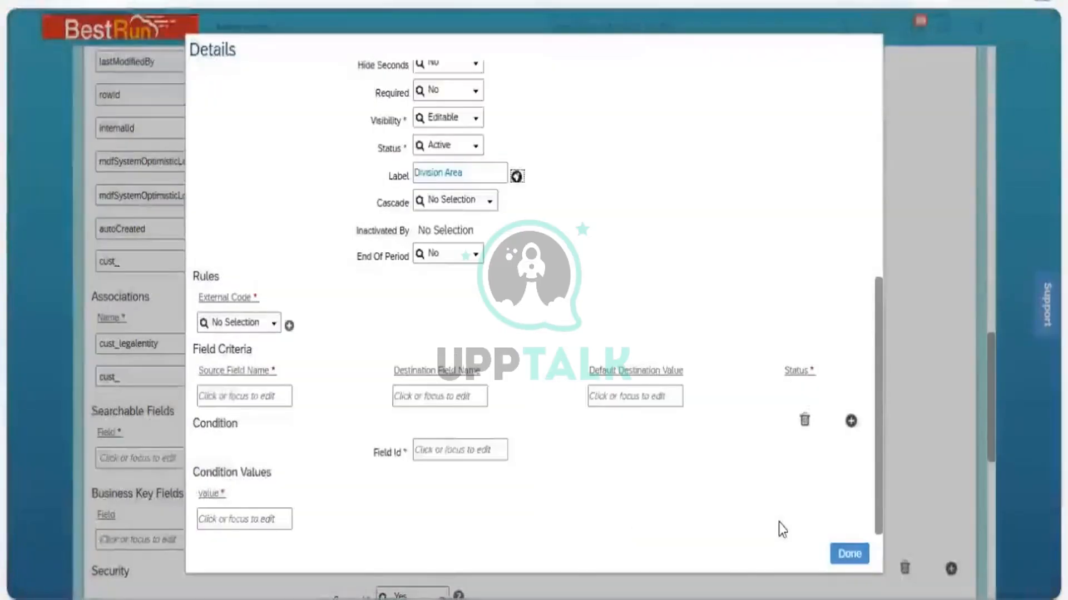
Try saving the Business Unit definition again and dismiss the naming convention error
left_click_drag(992, 434, 993, 576)
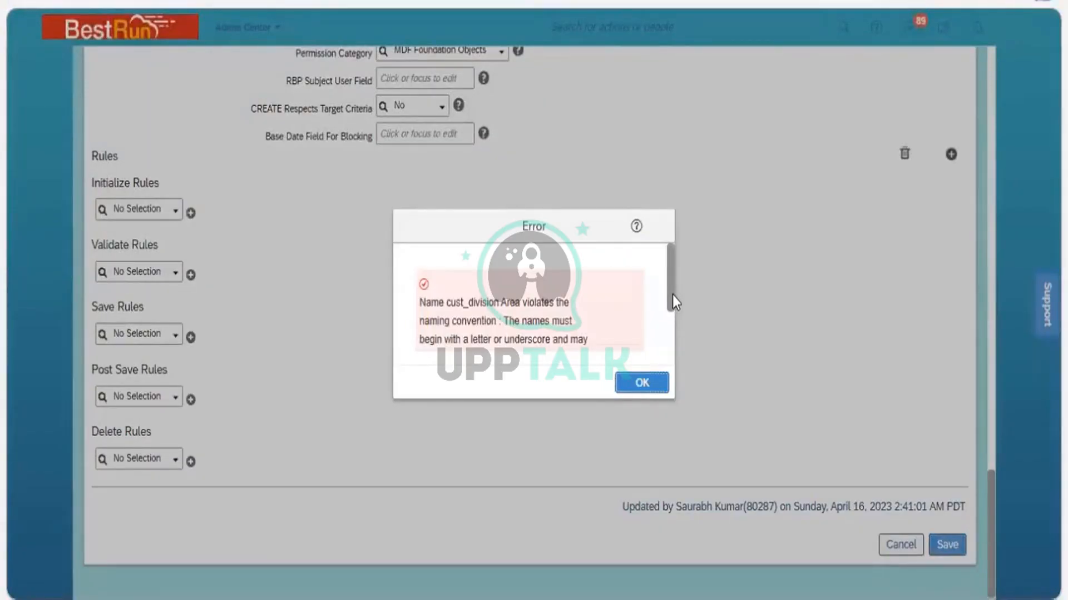
left_click_drag(670, 305, 669, 345)
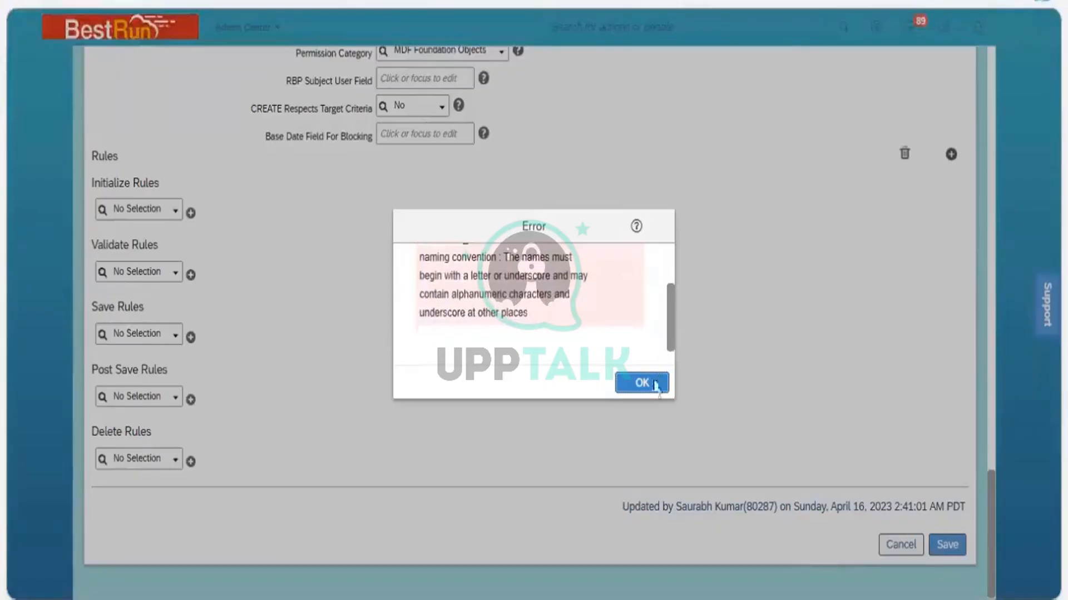
key("Return")
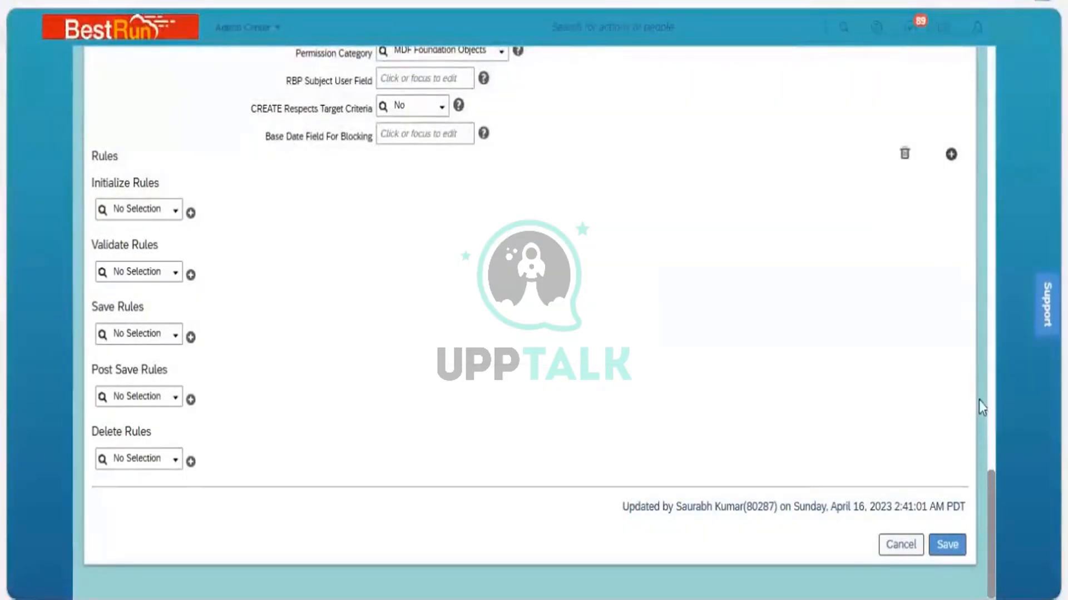
Remove the space from the field name so it reads cust_divisionArea
scroll(978, 400, "up", 10)
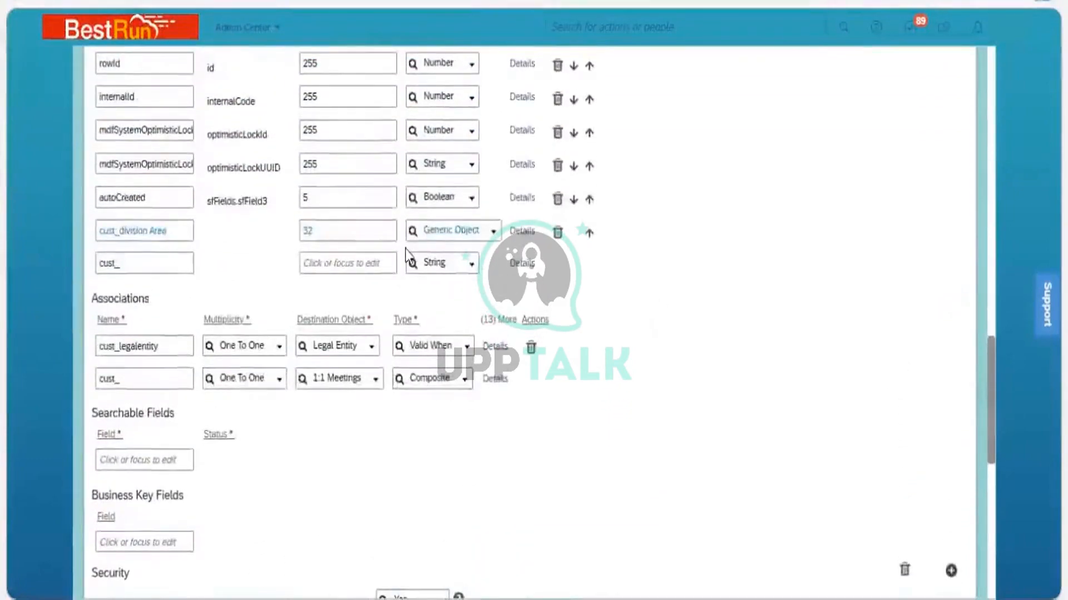
left_click(138, 234)
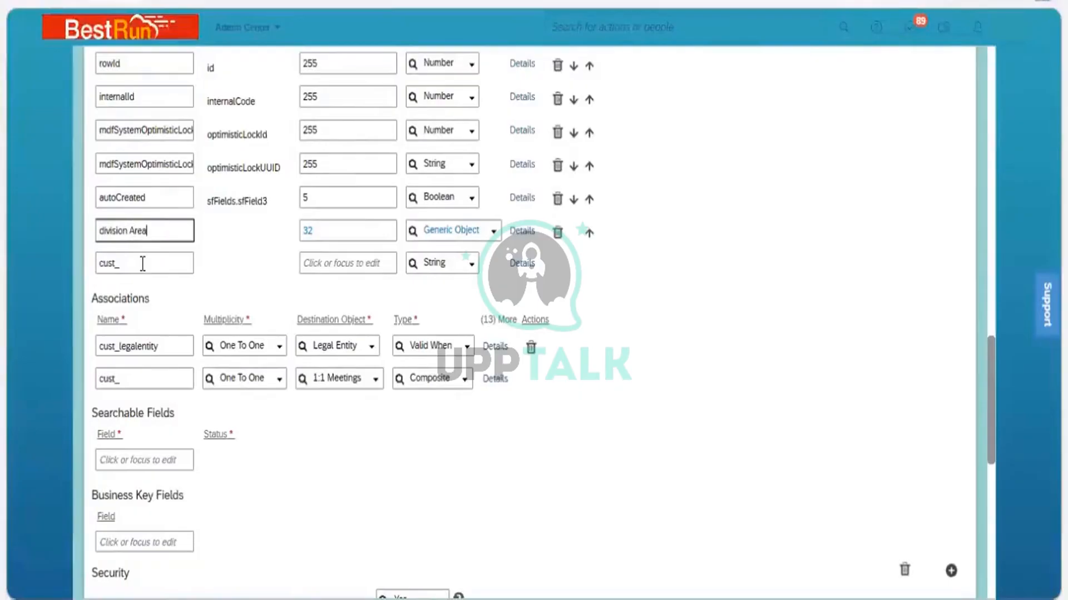
key("BackSpace")
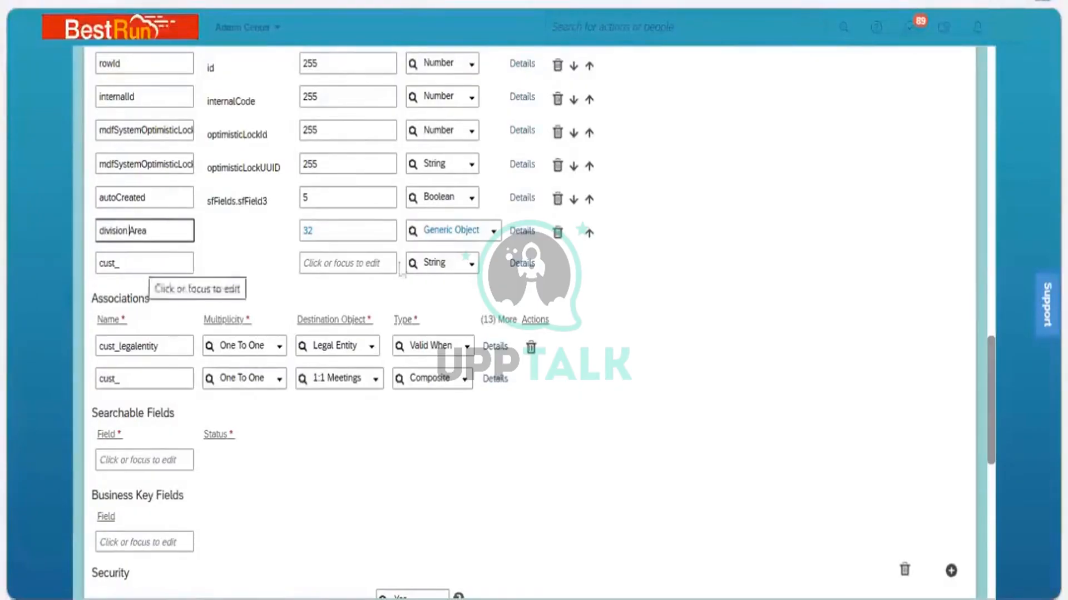
left_click(955, 452)
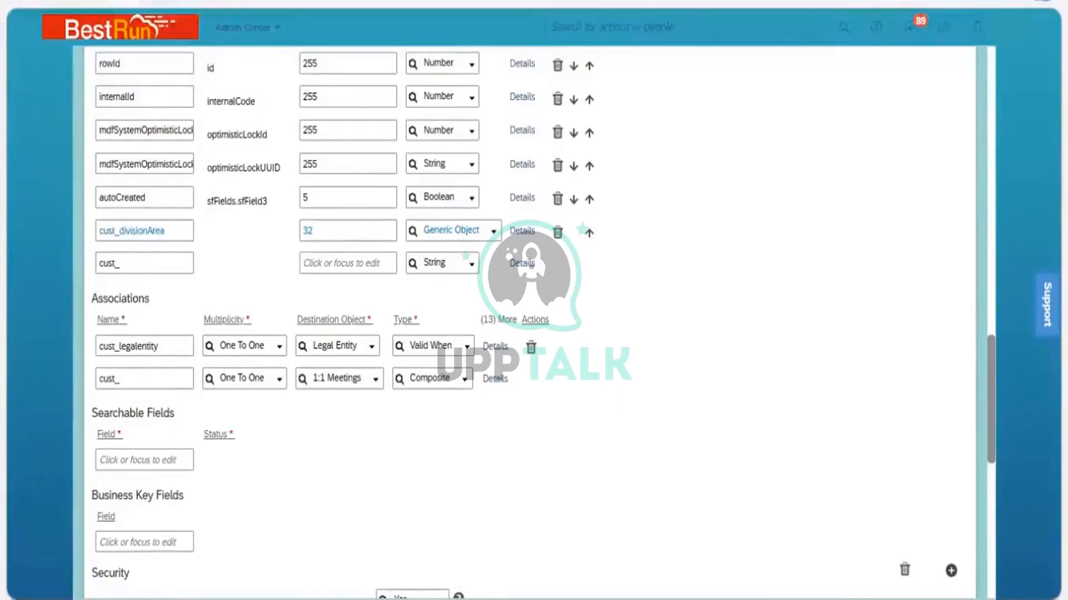
Save the Business Unit object definition
scroll(949, 550, "down", 10)
left_click(946, 545)
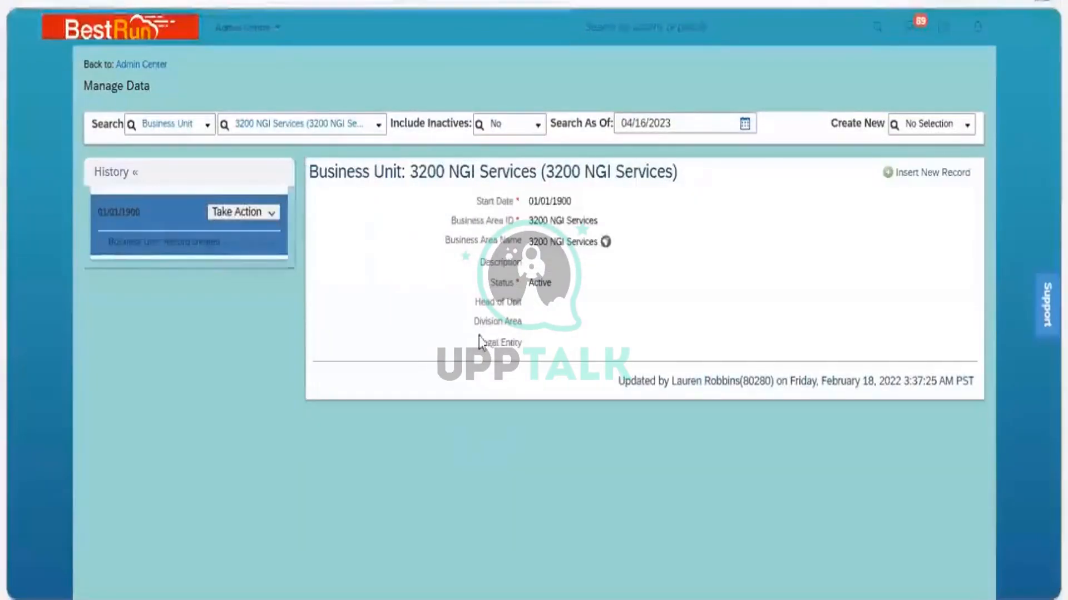
Open the 3200 NGI Services business unit record for correction and browse the Division Area options
left_click(271, 213)
left_click(277, 235)
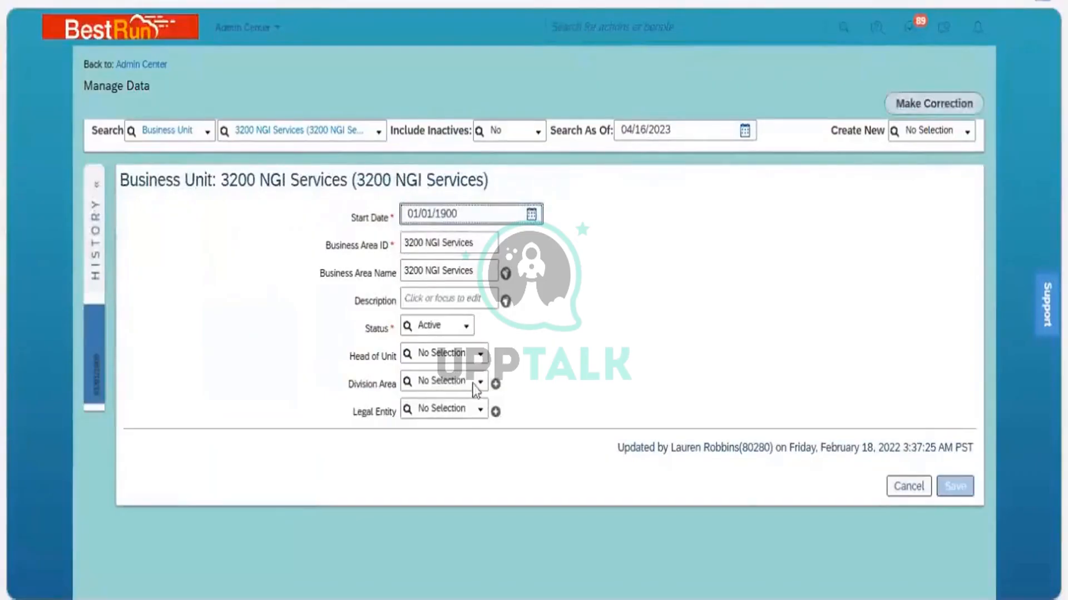
left_click(480, 383)
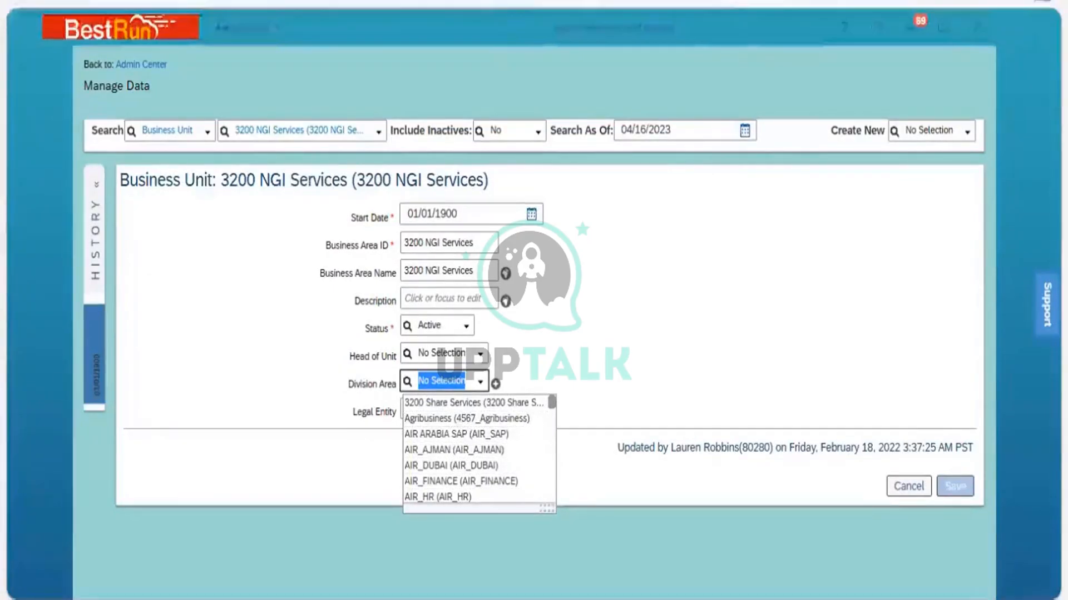
Reload the Manage Data page for the business unit record
right_click(494, 1)
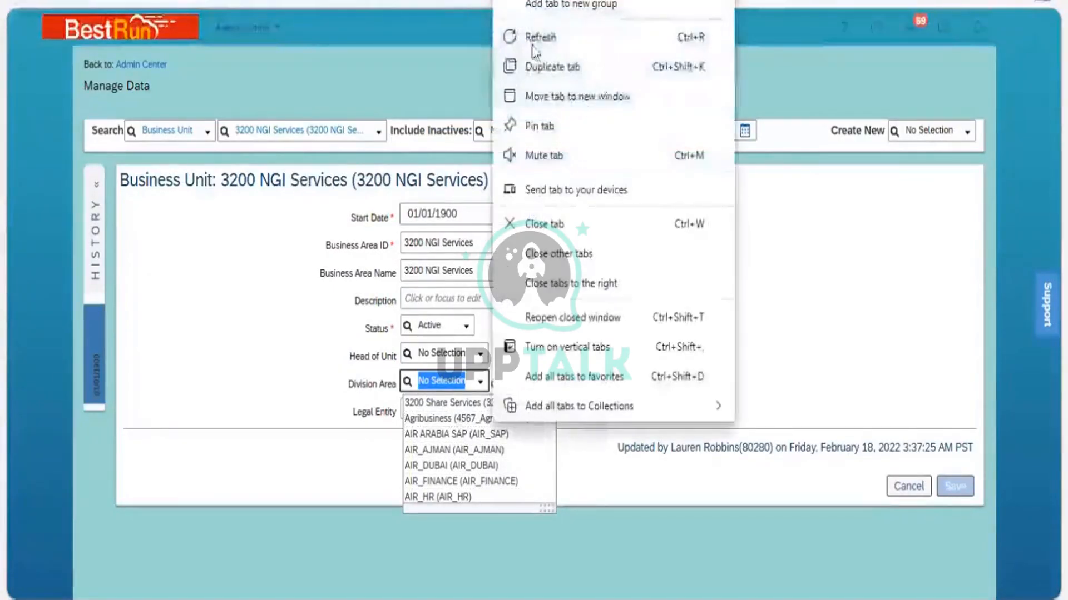
left_click(565, 42)
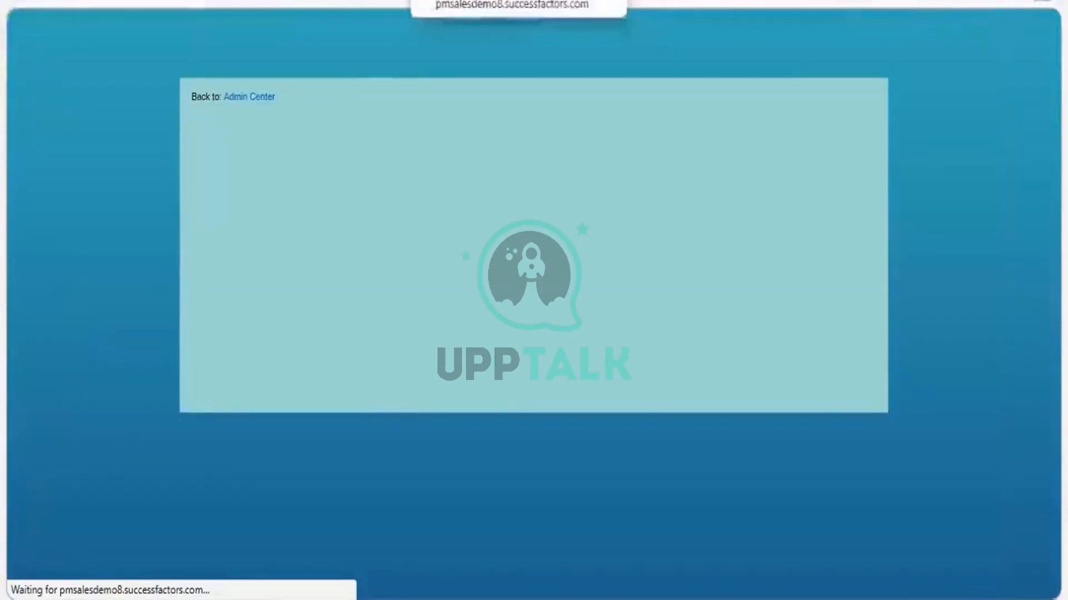
right_click(547, 41)
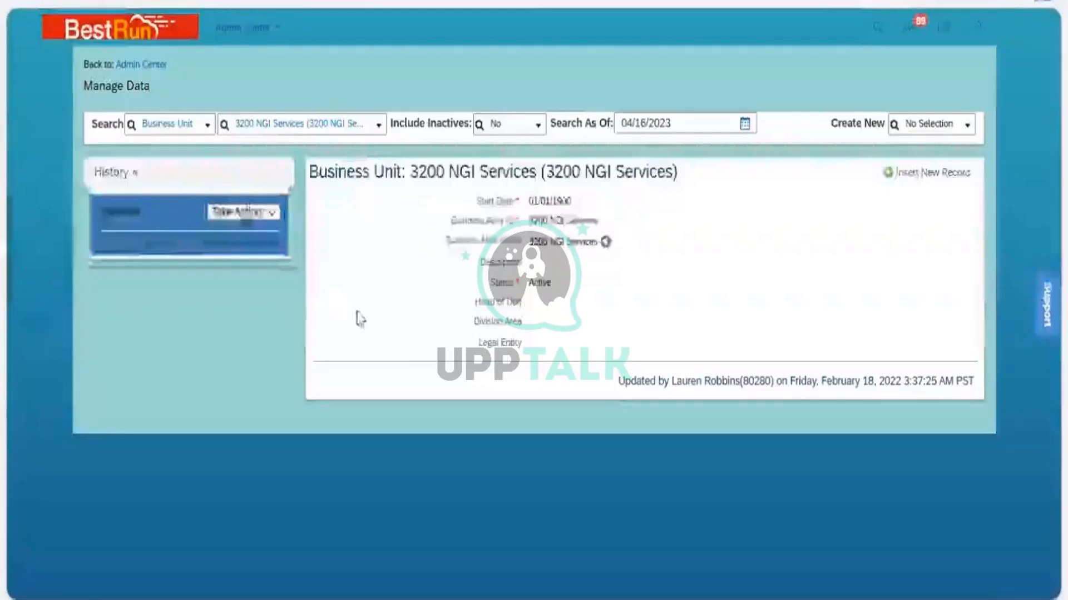
Make a correction on the 3200 NGI Services business unit, choosing 3200 Share Services as its Division Area
left_click(276, 215)
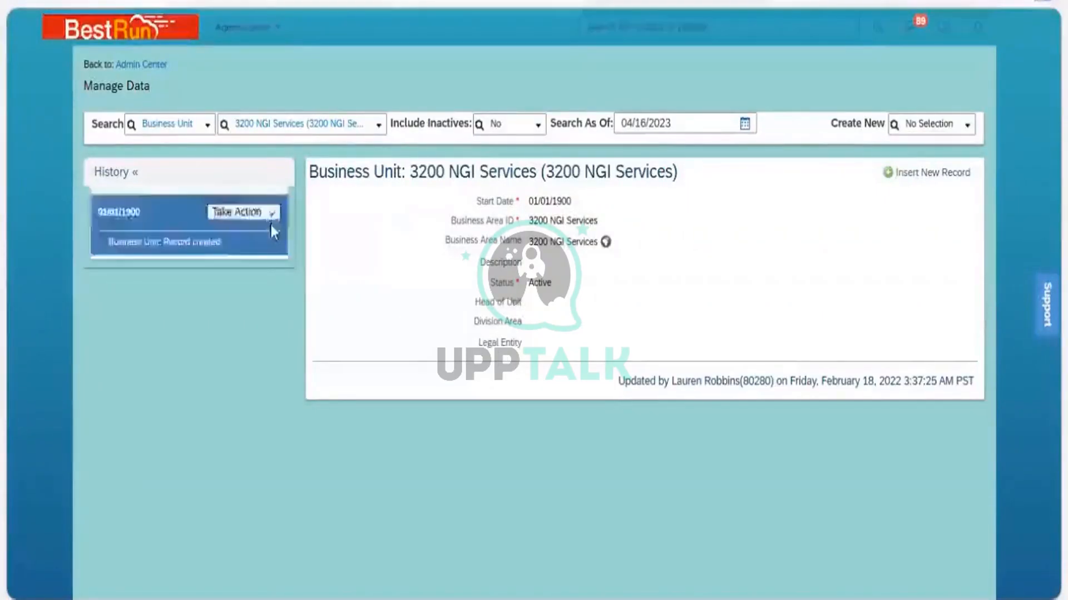
left_click(274, 233)
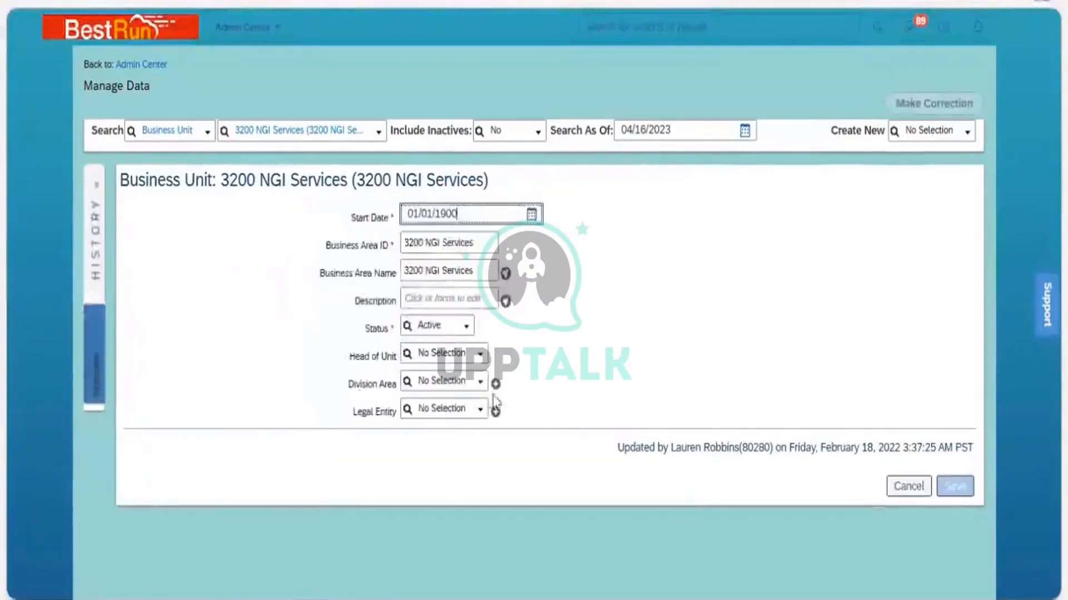
left_click(476, 385)
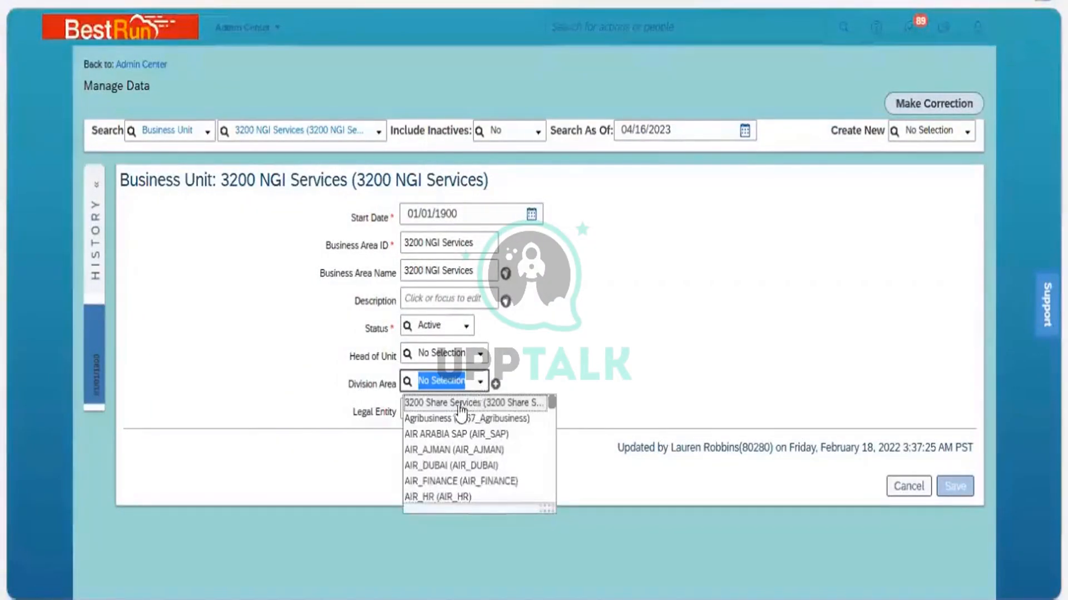
left_click(457, 408)
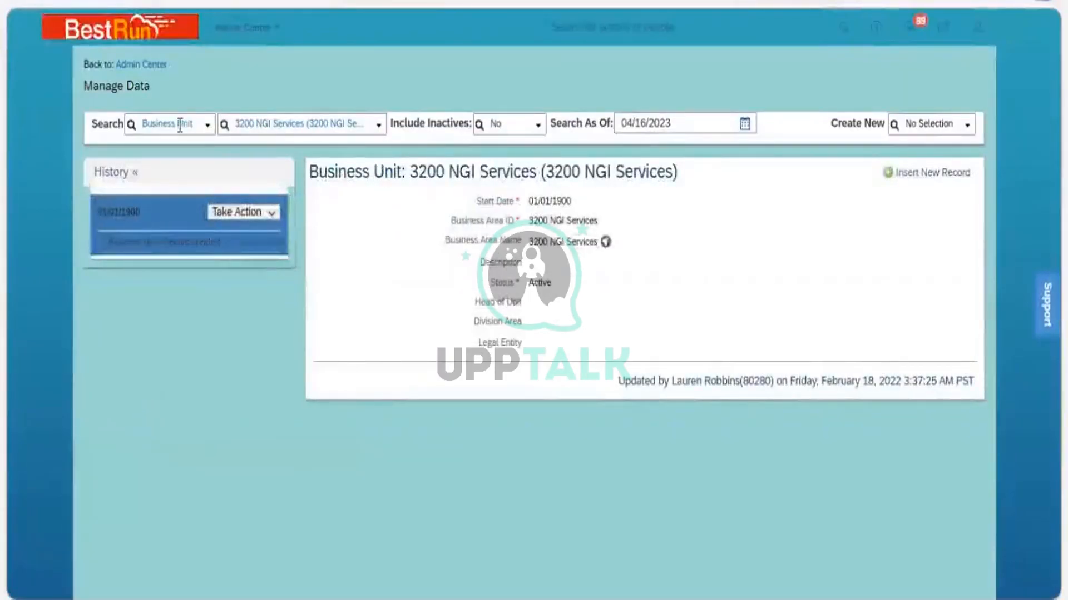
Search Manage Data for the Division object and open its 3200 Share Services record
left_click(180, 127)
type("division")
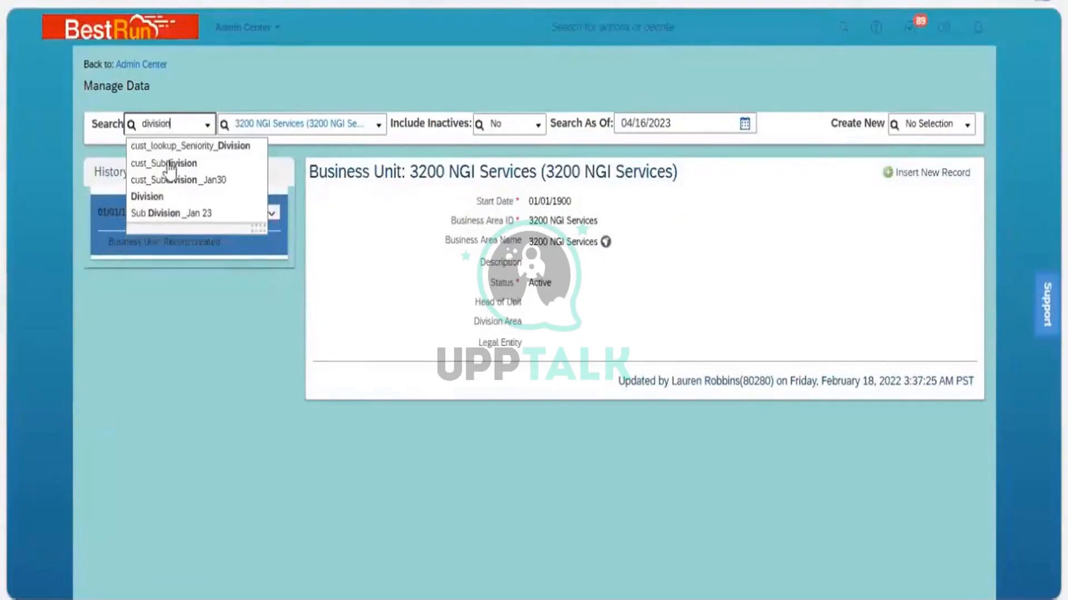
left_click(155, 197)
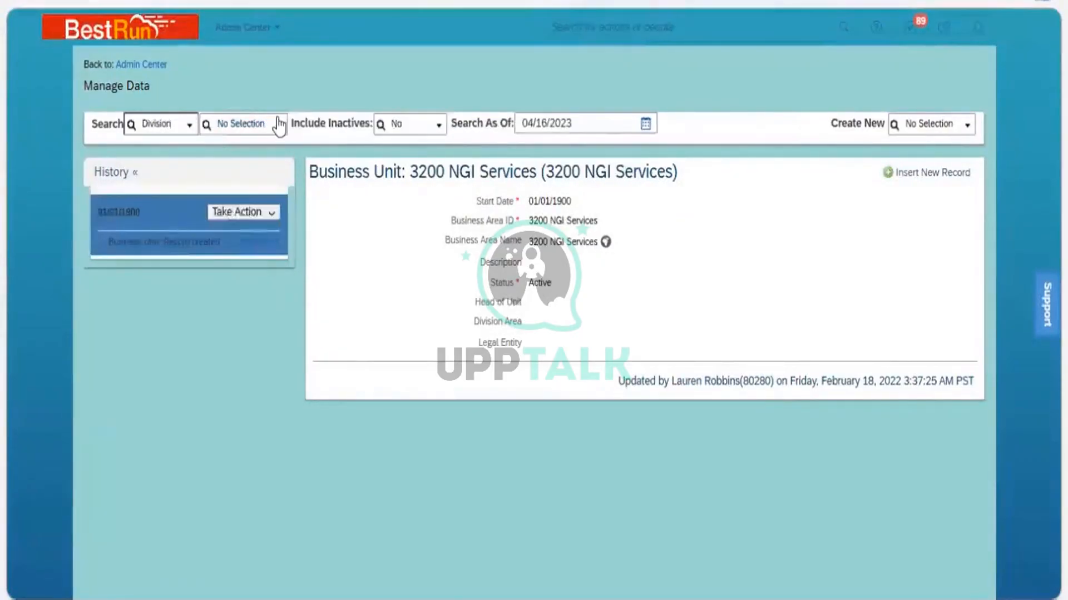
left_click(279, 125)
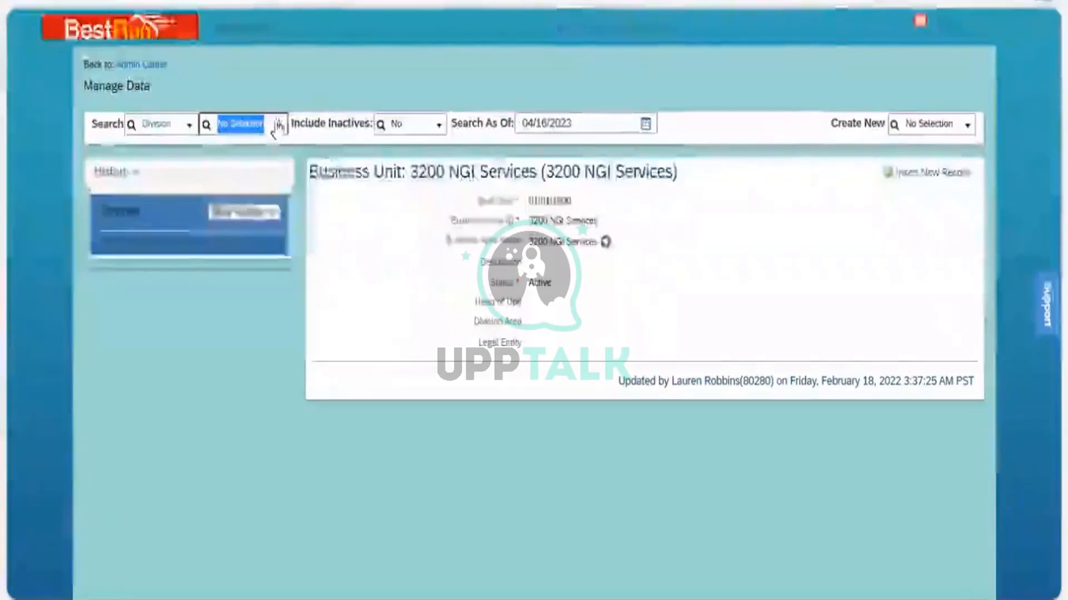
left_click(280, 125)
key("Return")
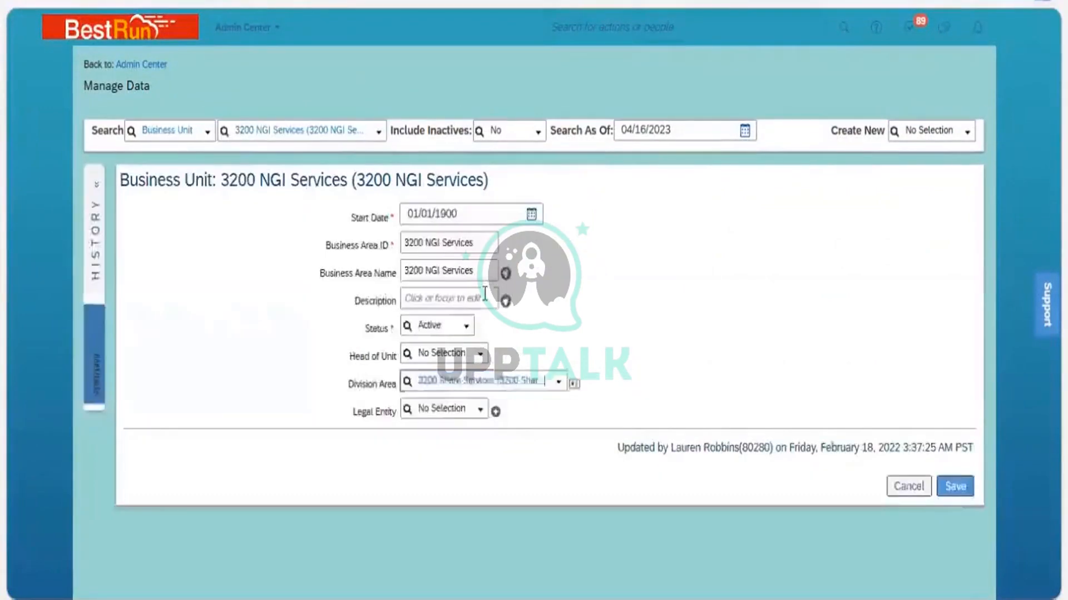
View the details of the 3200 Share Services division linked in the business unit's Division Area and open its object definition
left_click(483, 382)
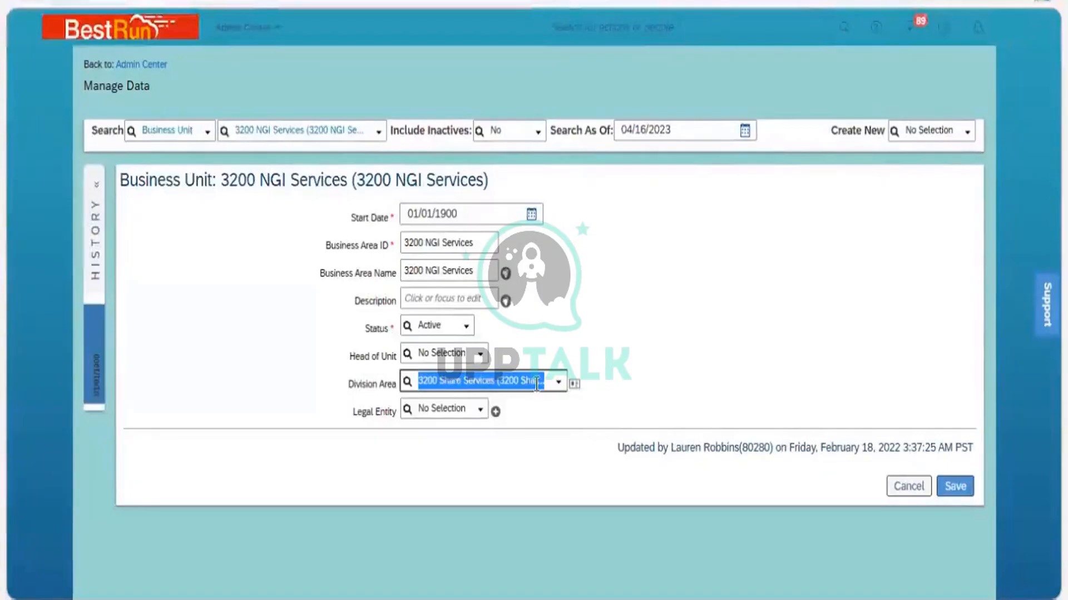
left_click(575, 384)
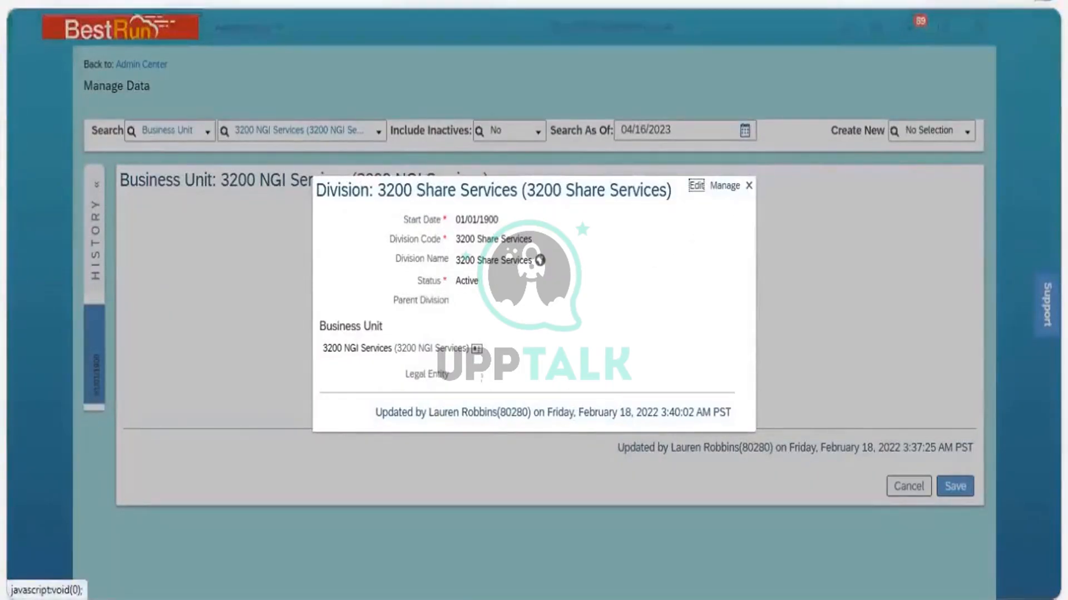
left_click(749, 185)
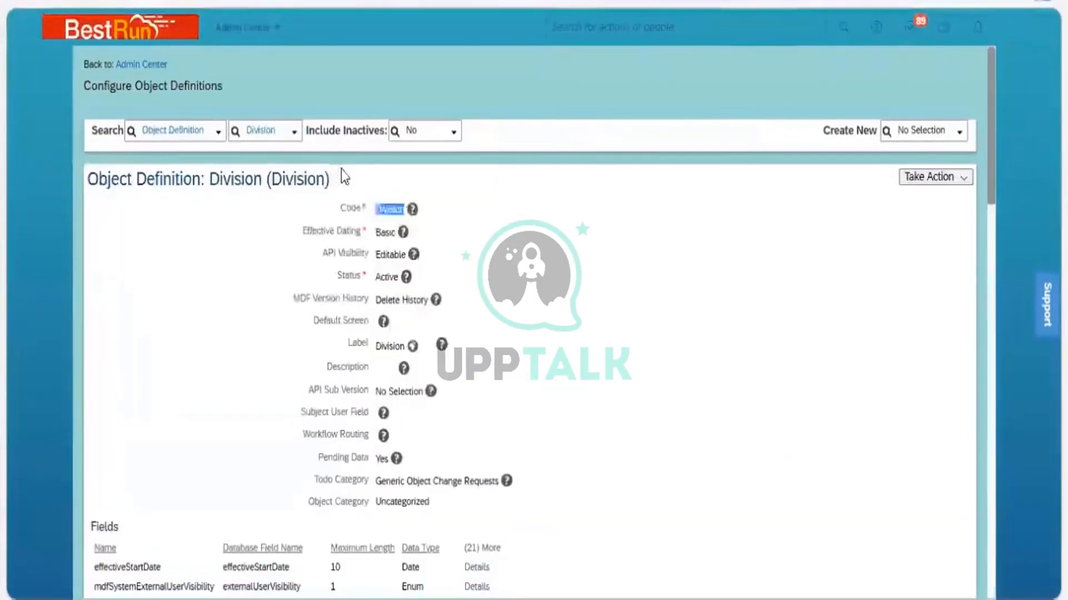
Open the Business Unit object definition for correction and delete the cust_divisionArea field
double_click(389, 209)
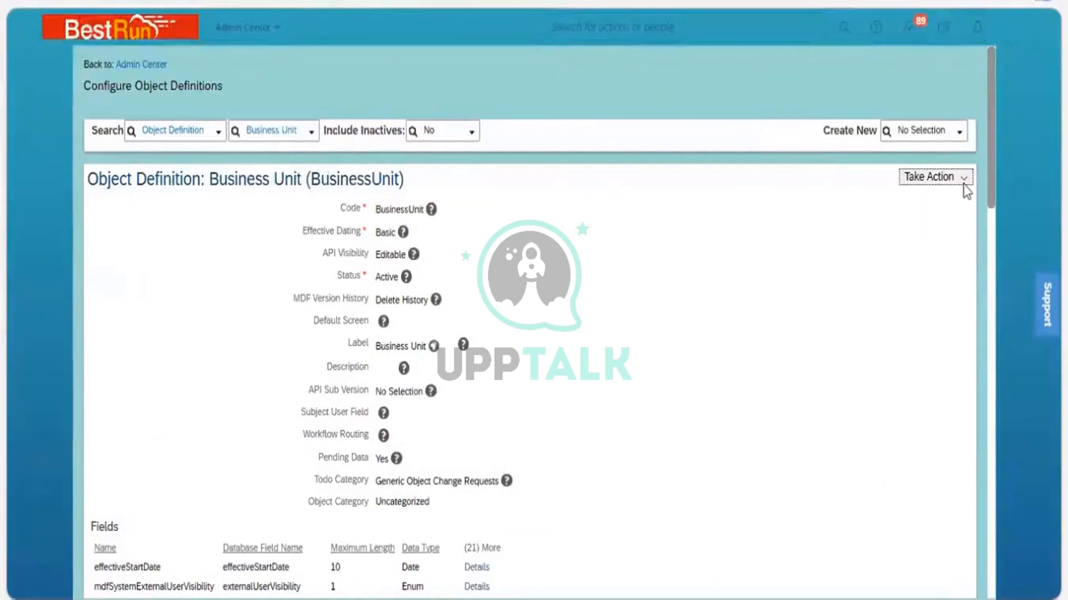
left_click(963, 184)
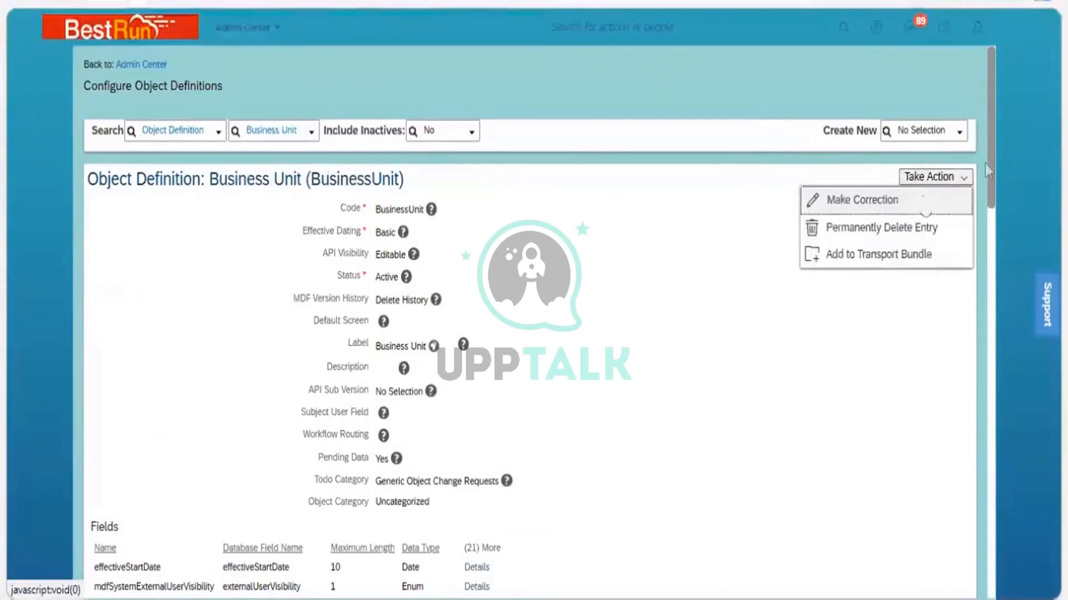
left_click_drag(989, 154, 989, 442)
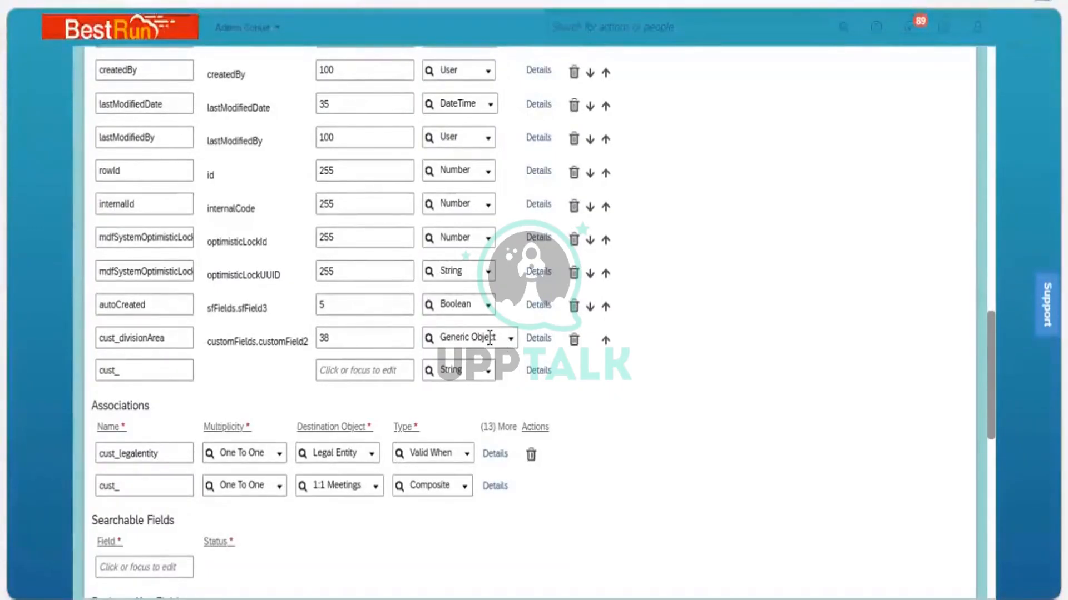
left_click(574, 340)
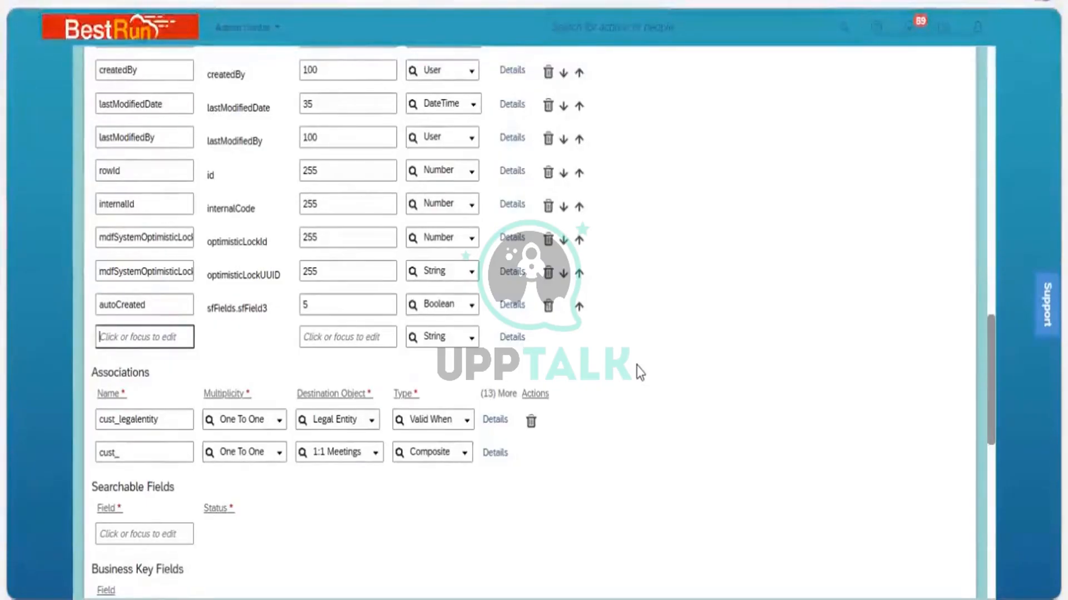
Set the data type of the new custom field row to Foundation Object and review its details
left_click(472, 341)
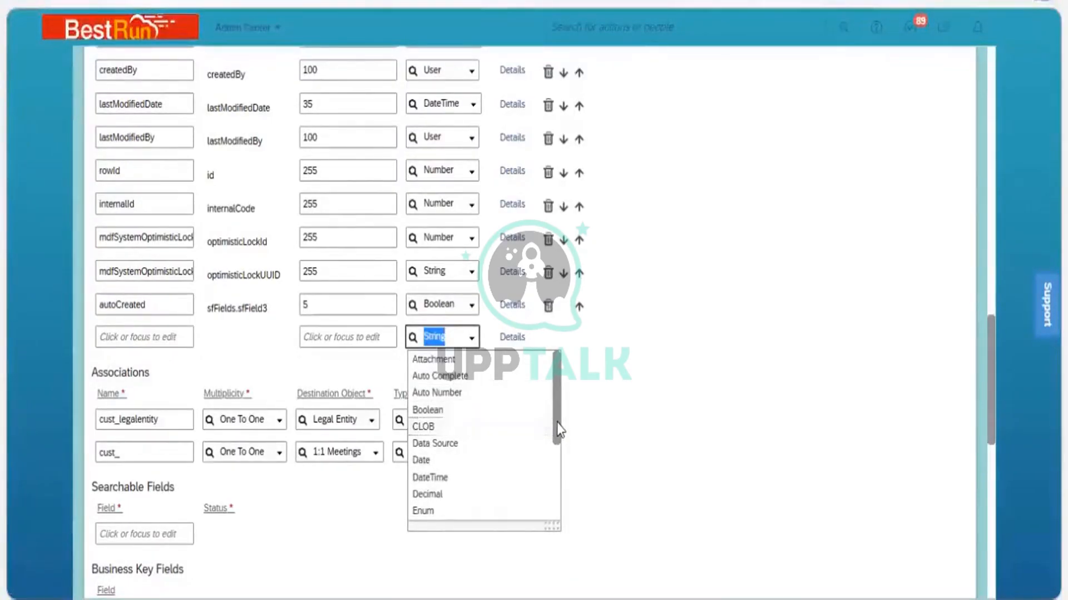
left_click_drag(556, 422, 558, 471)
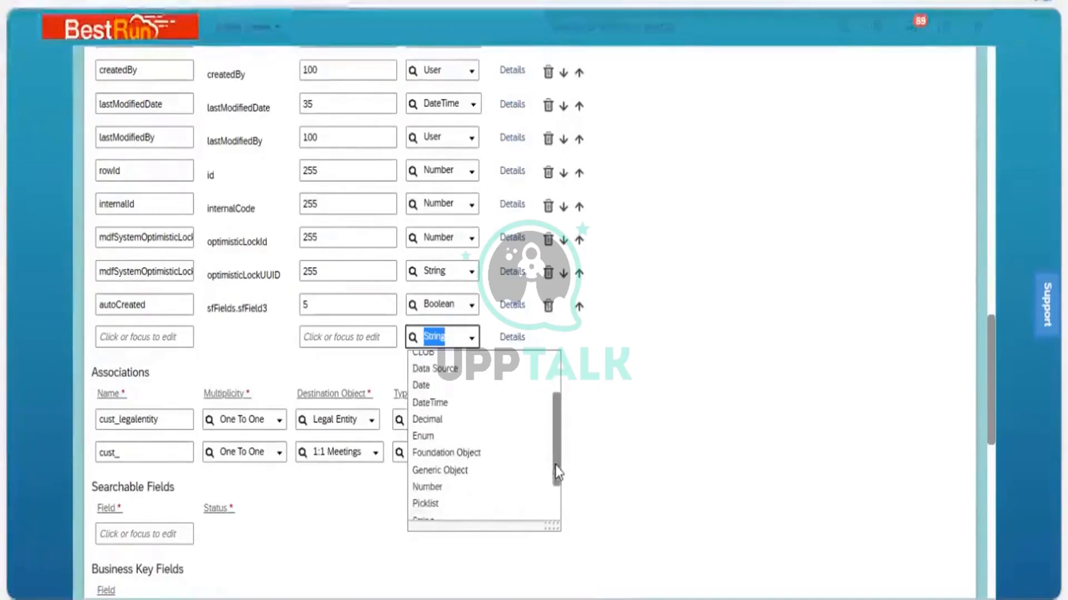
left_click(458, 458)
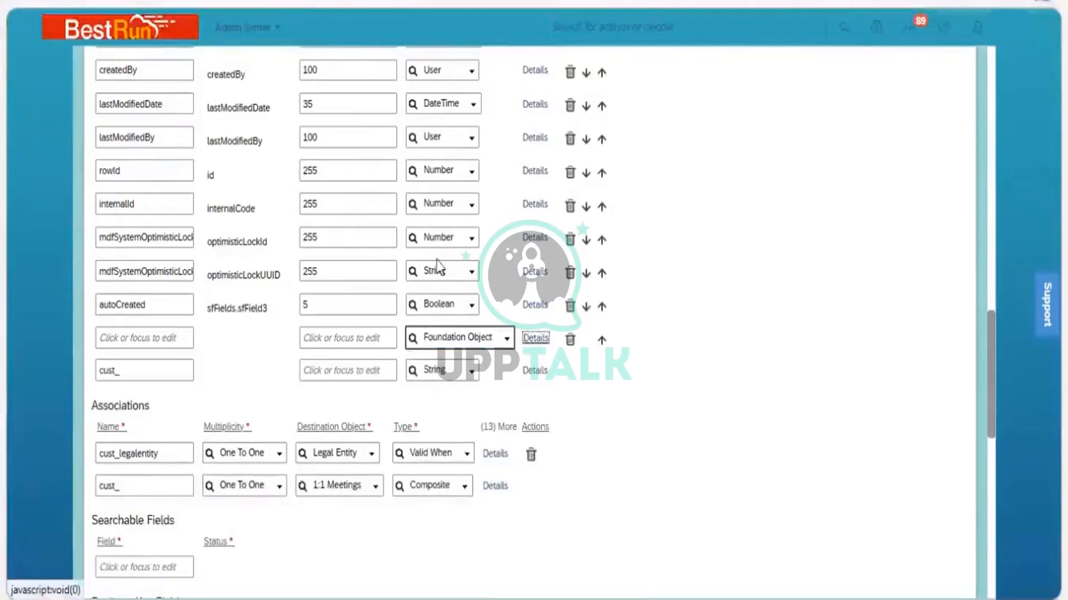
key("Return")
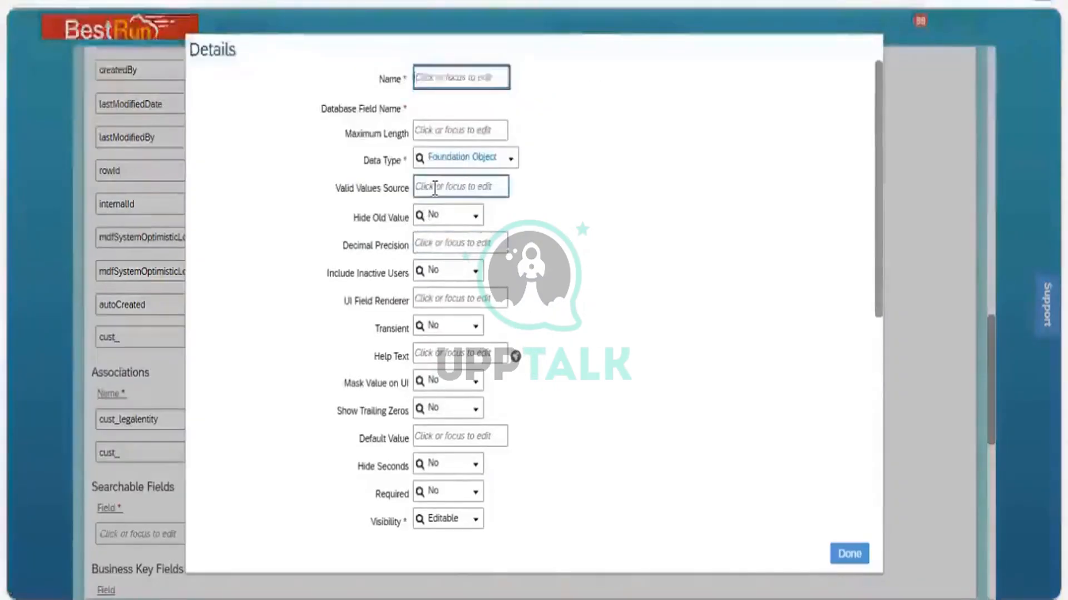
left_click(434, 188)
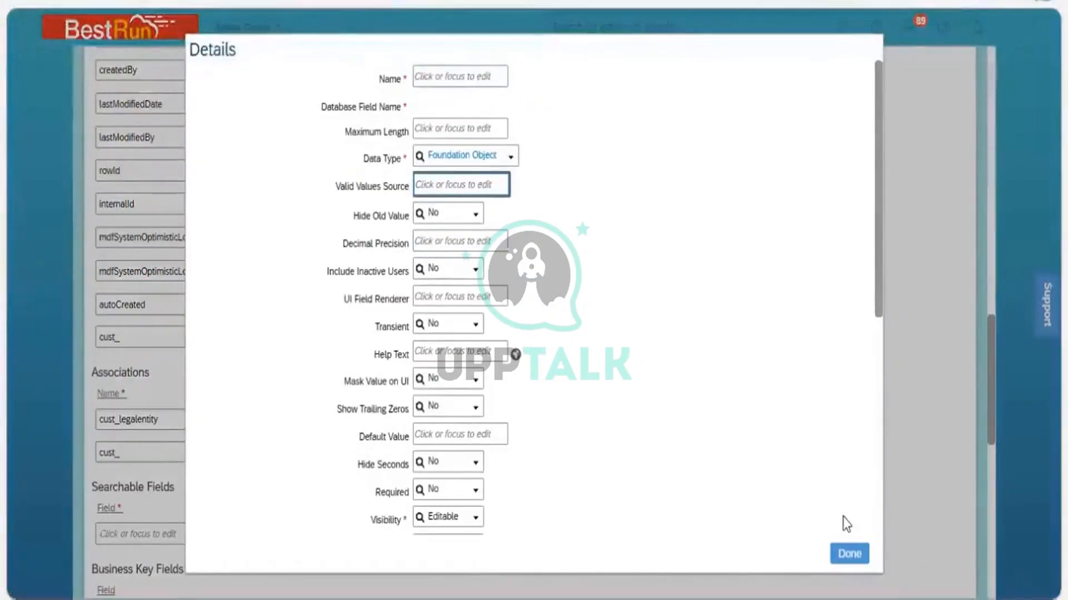
left_click(862, 556)
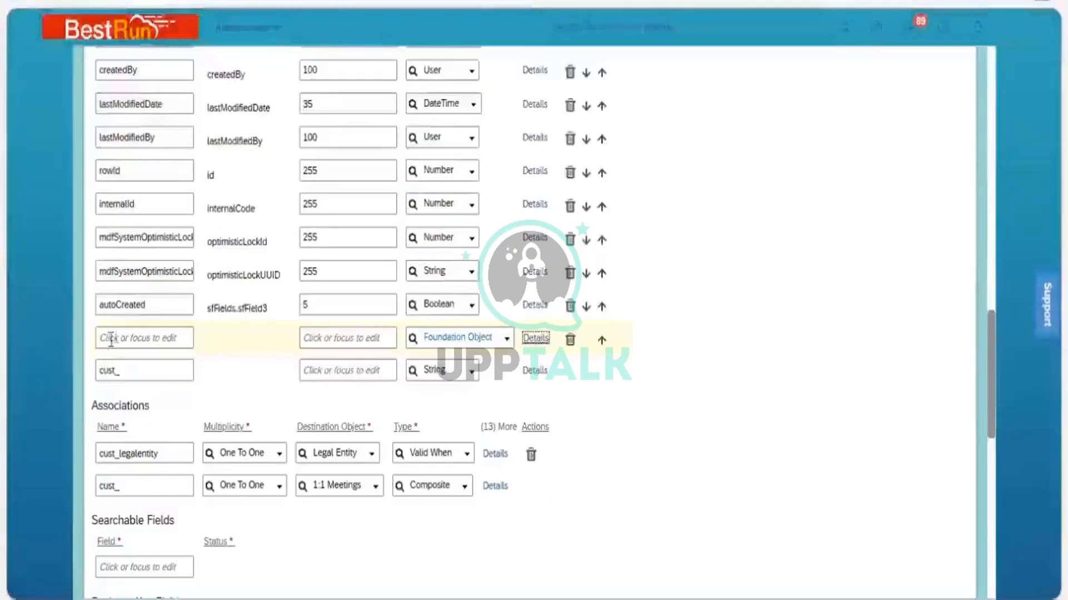
Name the new field cust_Locationarea and set its maximum length to 32
left_click(122, 332)
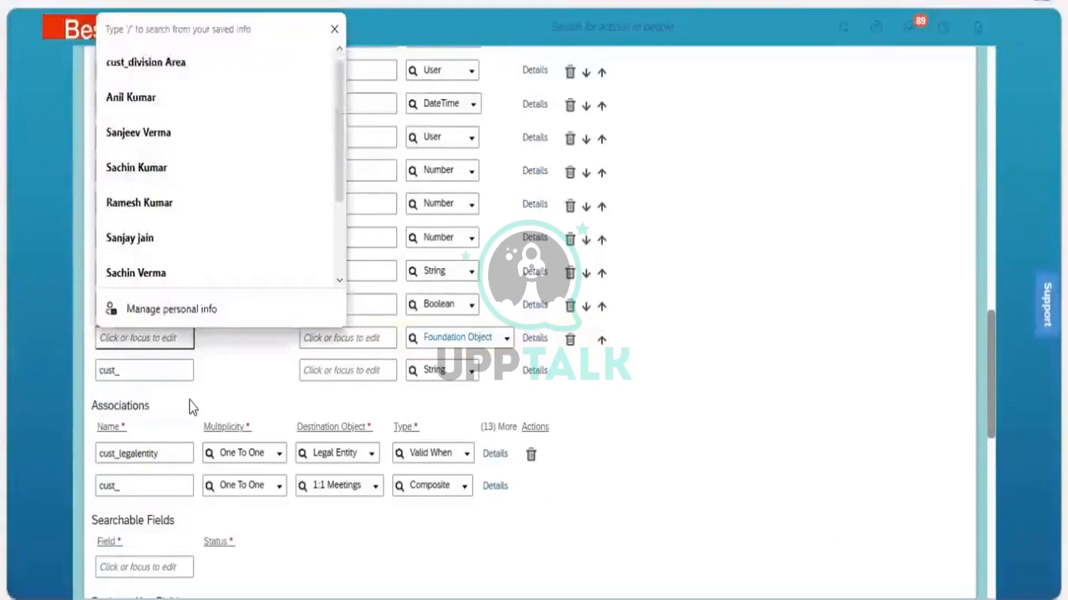
type("LOcatio")
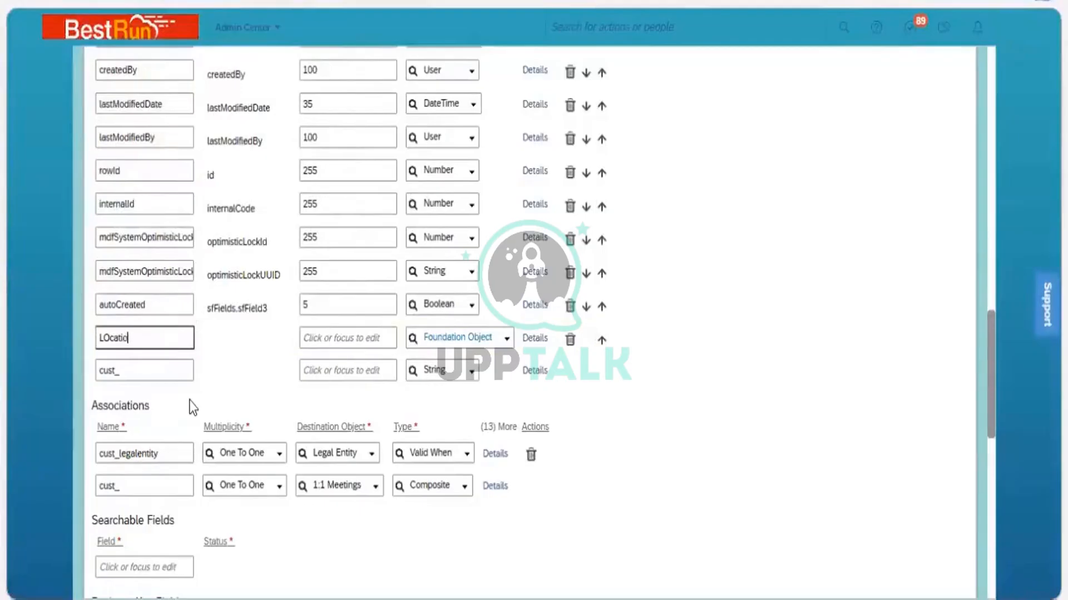
type("n Area")
key("BackSpace")
key("BackSpace")
key("BackSpace")
key("BackSpace")
key("BackSpace")
key("BackSpace")
key("BackSpace")
key("BackSpace")
key("BackSpace")
key("BackSpace")
key("BackSpace")
key("BackSpace")
type("ocationarea")
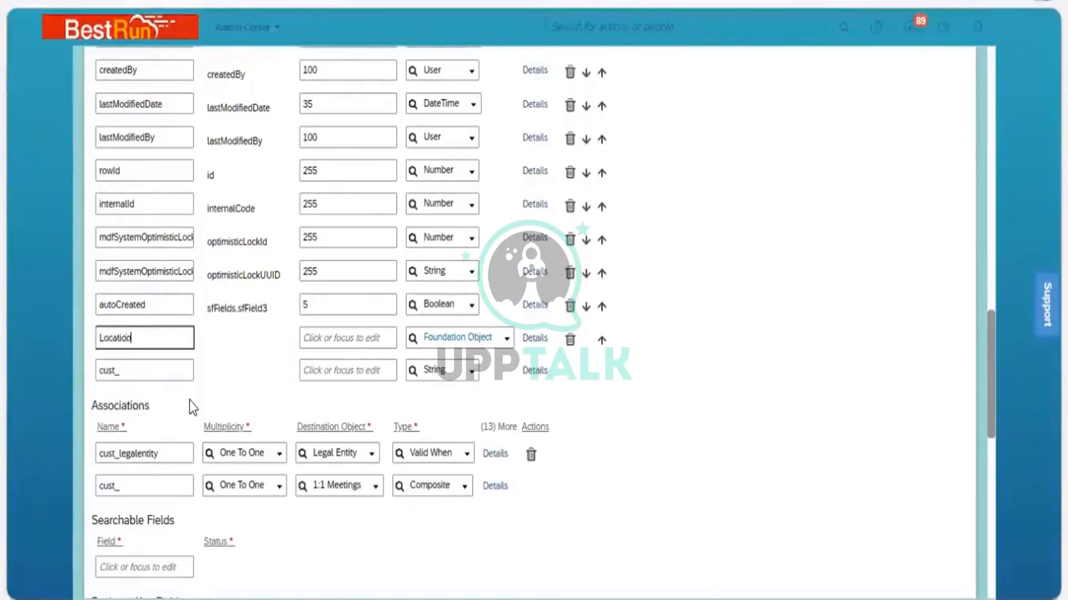
left_click(342, 336)
type("32")
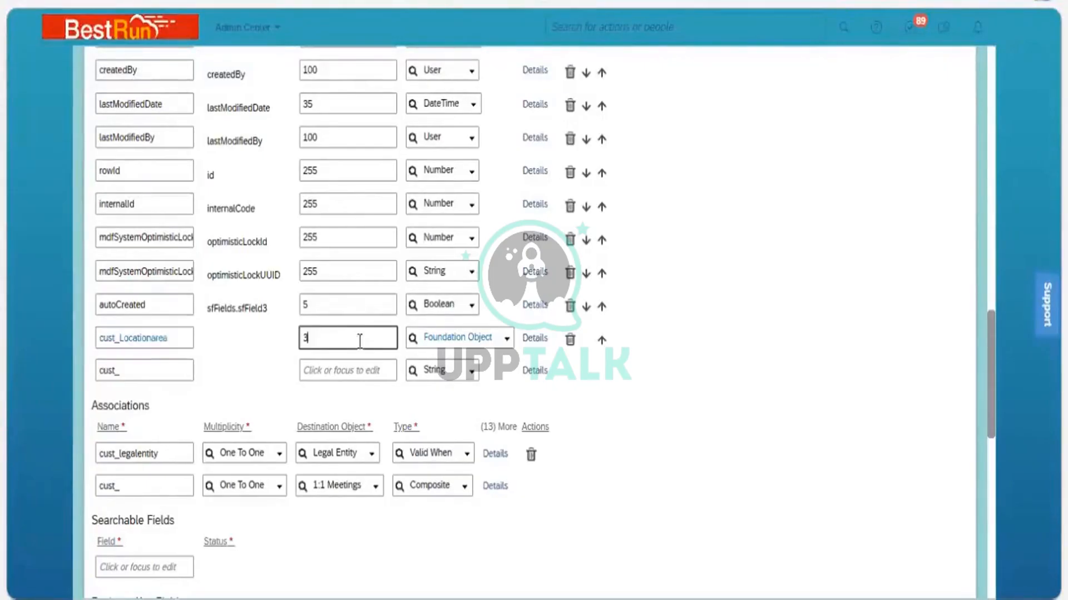
Open the cust_Locationarea field details and set its label to Location Area
left_click(536, 340)
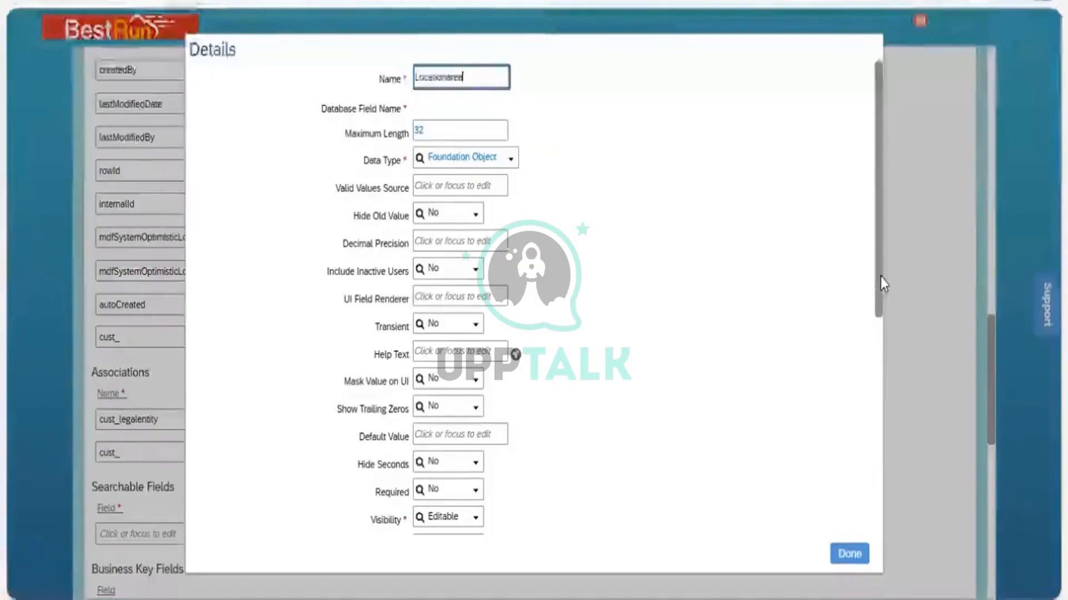
scroll(873, 382, "down", 1)
scroll(873, 381, "down", 3)
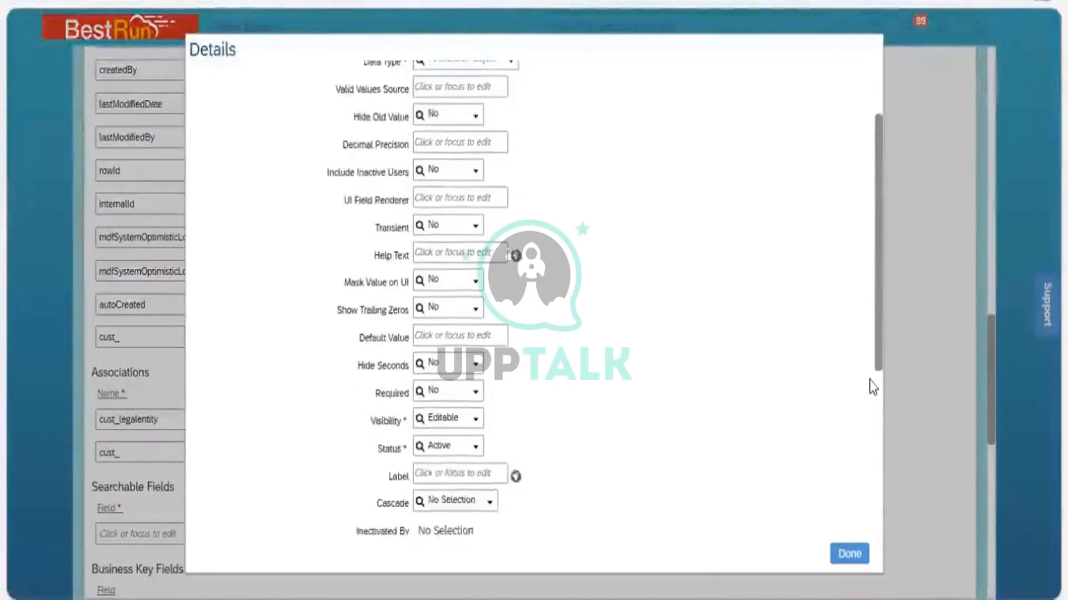
left_click(431, 384)
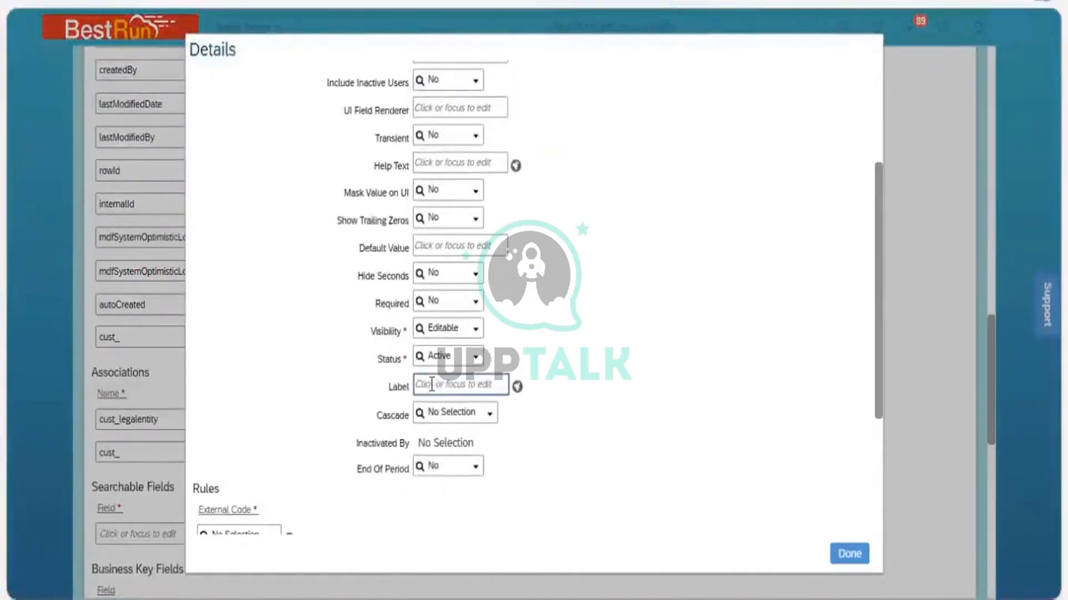
type("Loca")
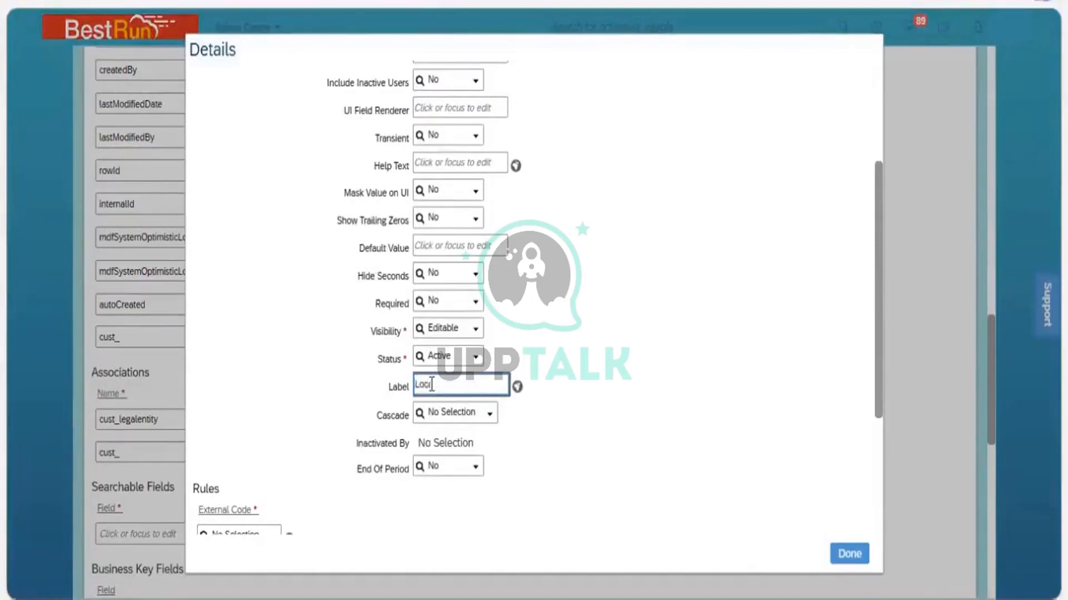
type("tion Area")
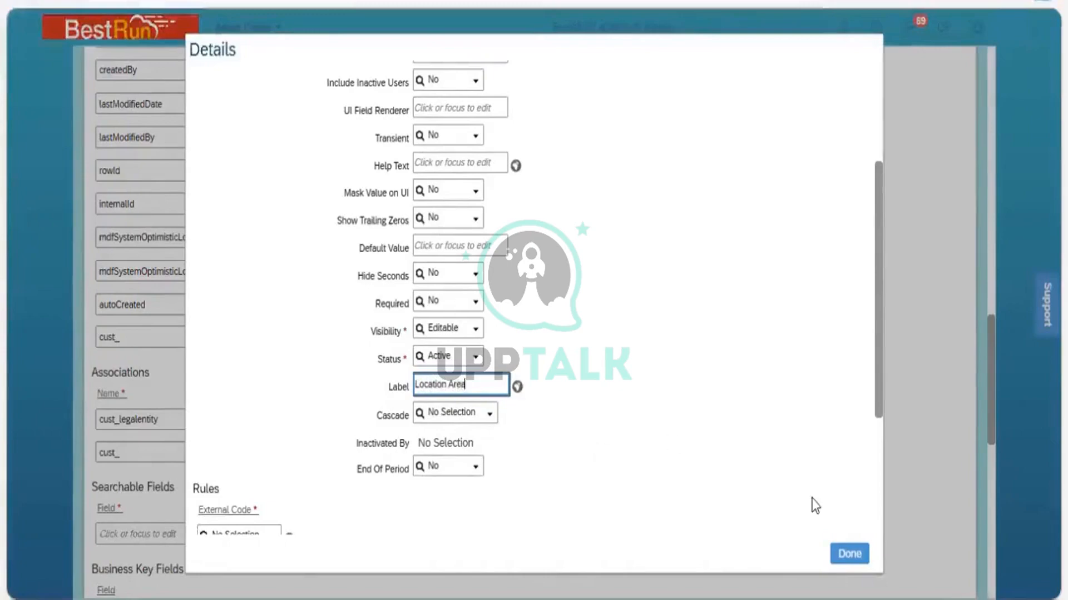
left_click(849, 553)
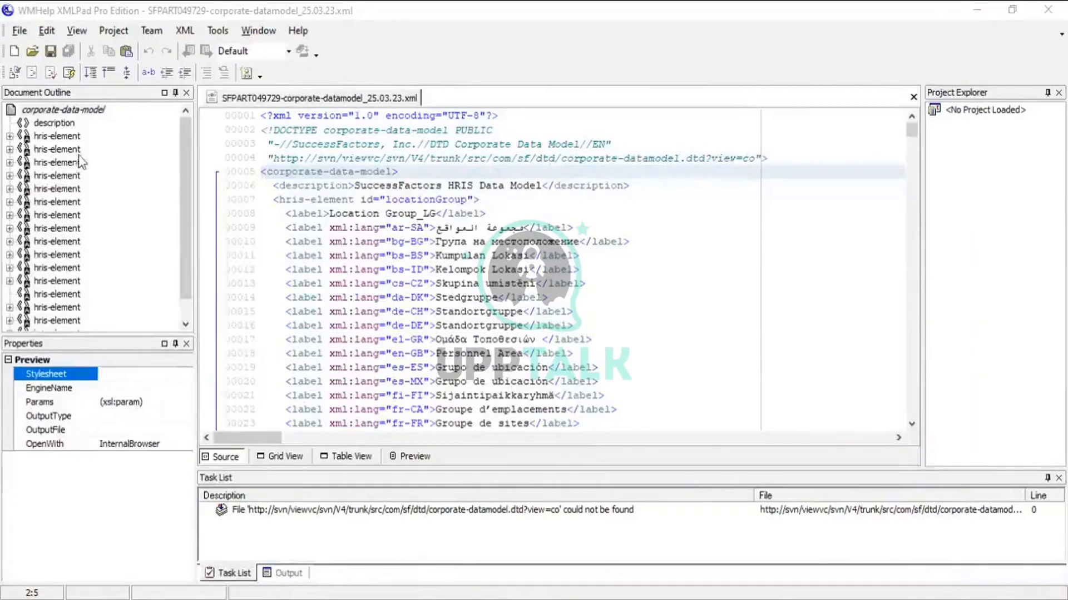
Switch to WMHelp XMLPad and select an hris-element in the corporate data model outline
left_click(62, 162)
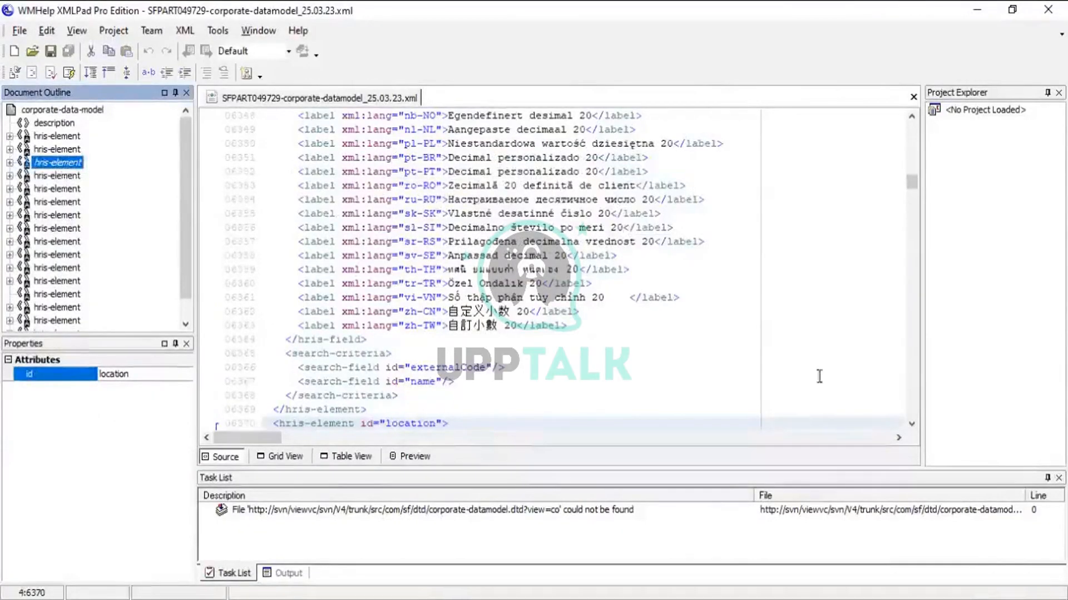
Scroll to the location hris-element in the corporate data model XML and select its id value
left_click(911, 426)
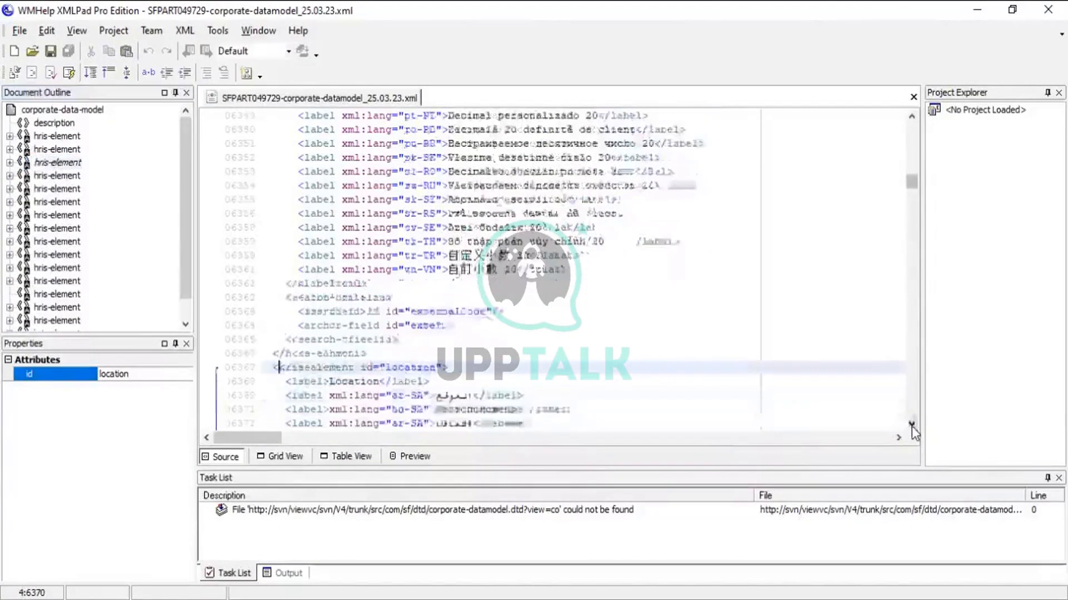
left_click(911, 426)
left_click(912, 426)
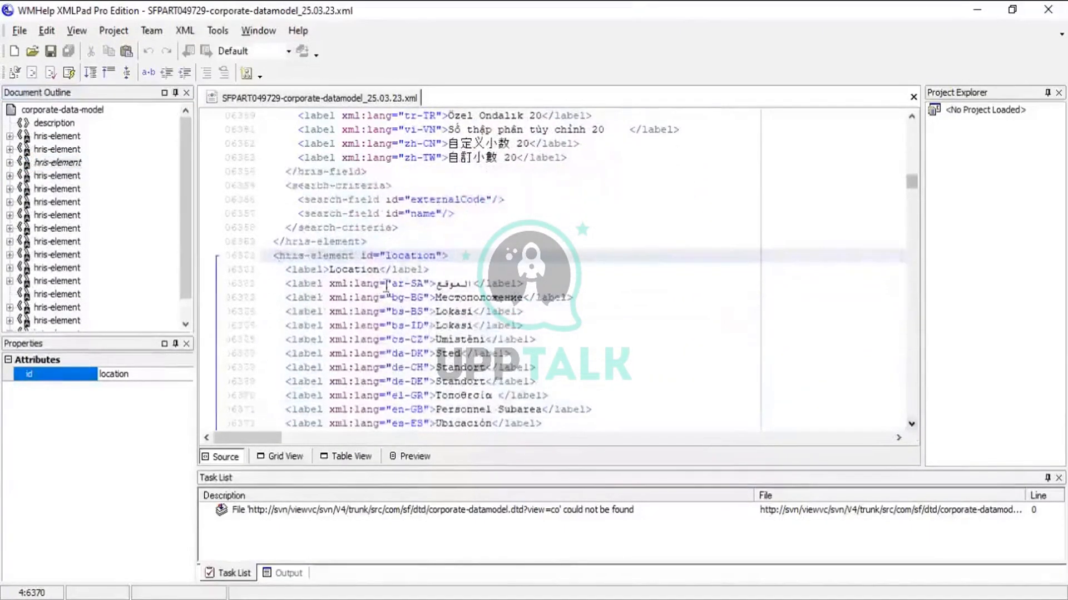
left_click(386, 256)
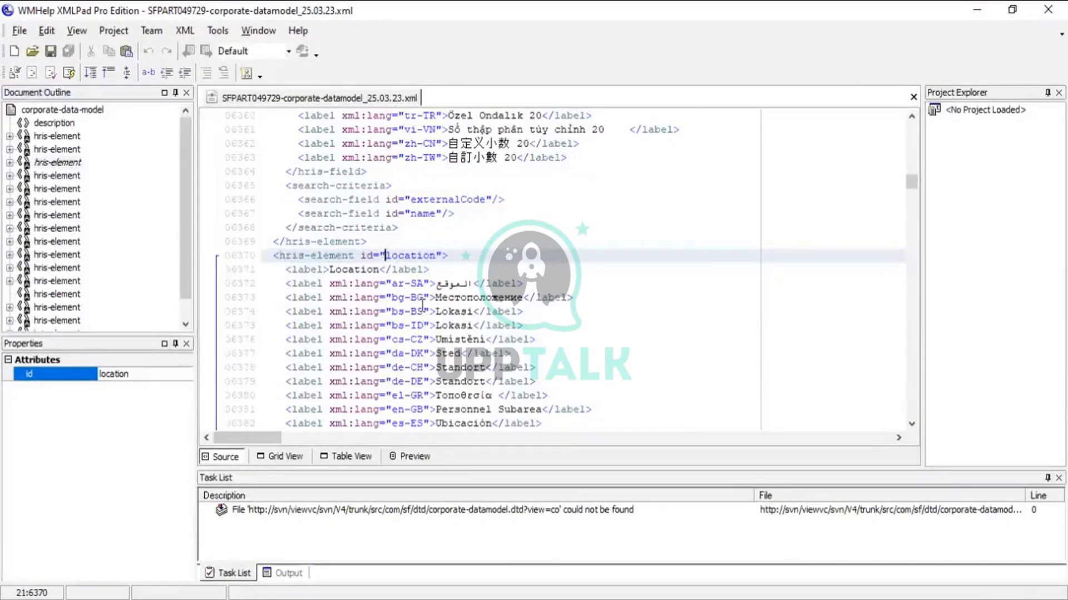
key("shift+Right")
key("shift+Right")
key("shift+Right")
key("shift+Right")
key("shift+Right")
key("shift+Right")
key("shift+Right")
key("shift+Right")
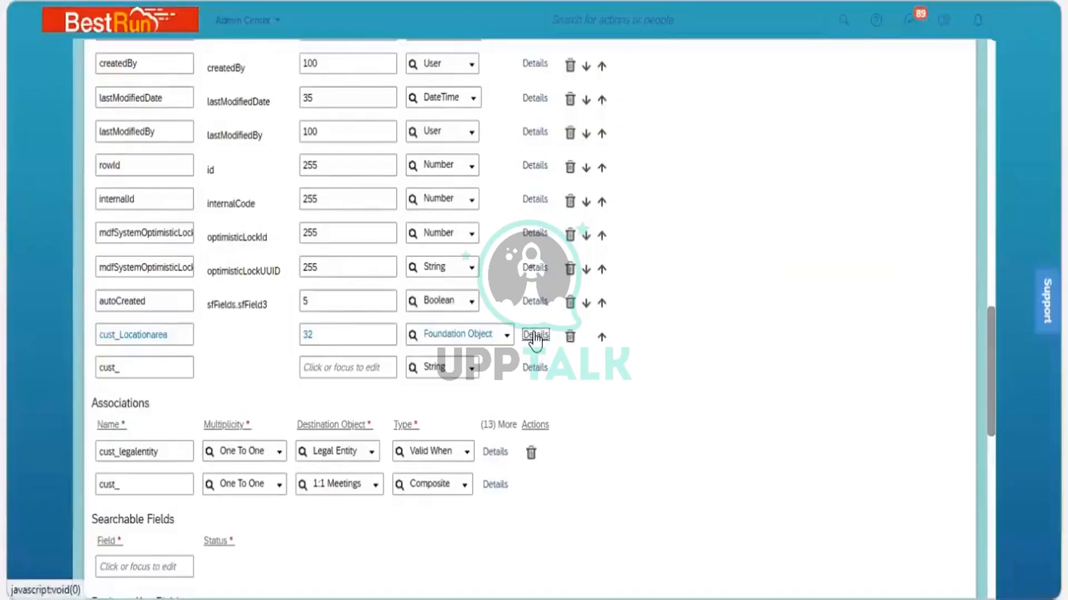
Open the cust_Locationarea field details and set its valid values source to location
left_click(534, 336)
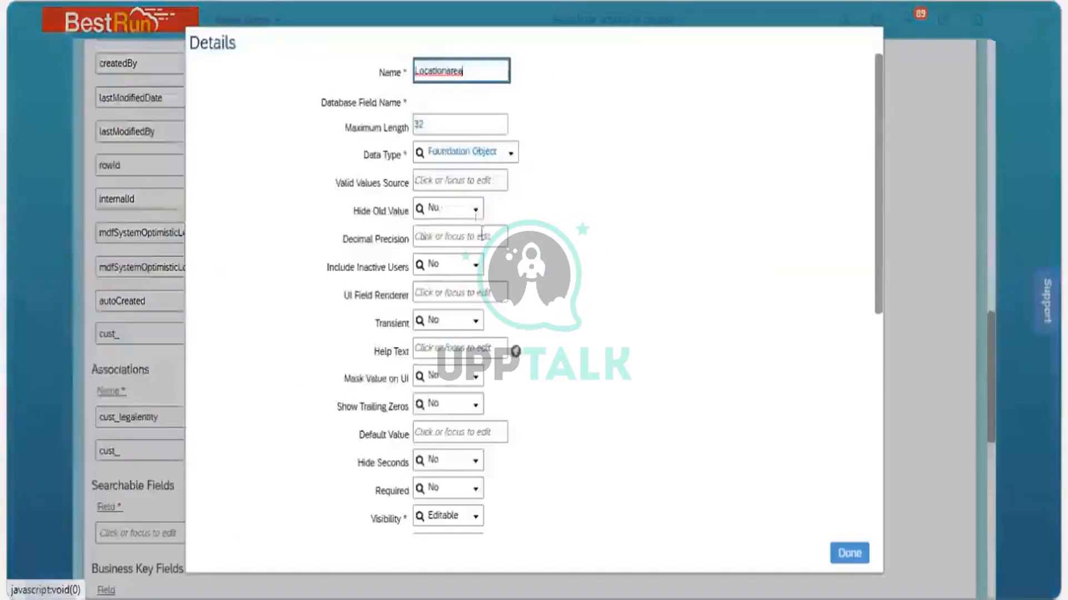
left_click(451, 180)
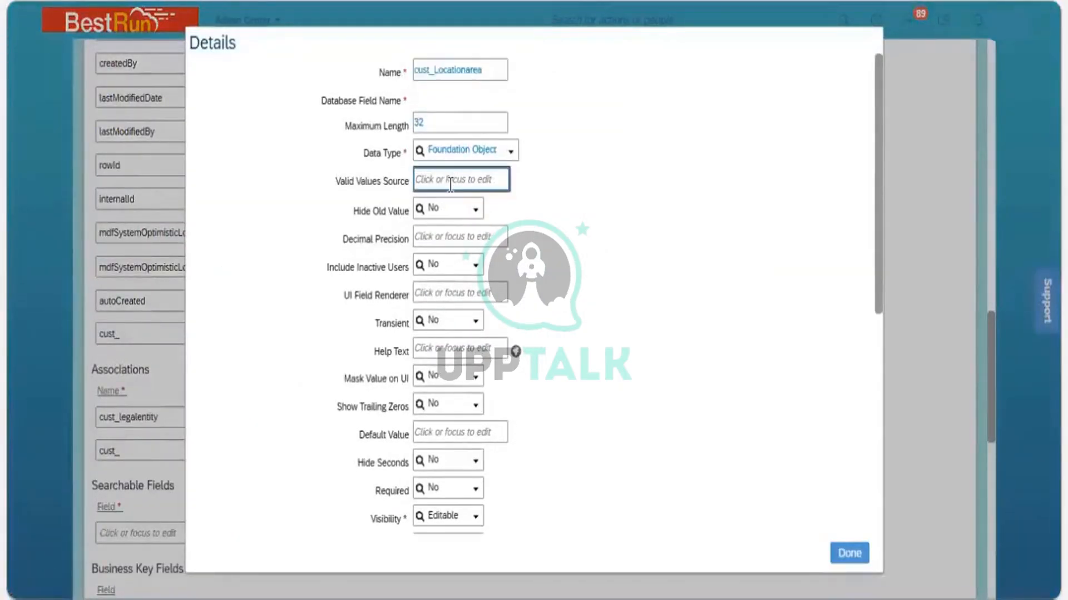
type("location")
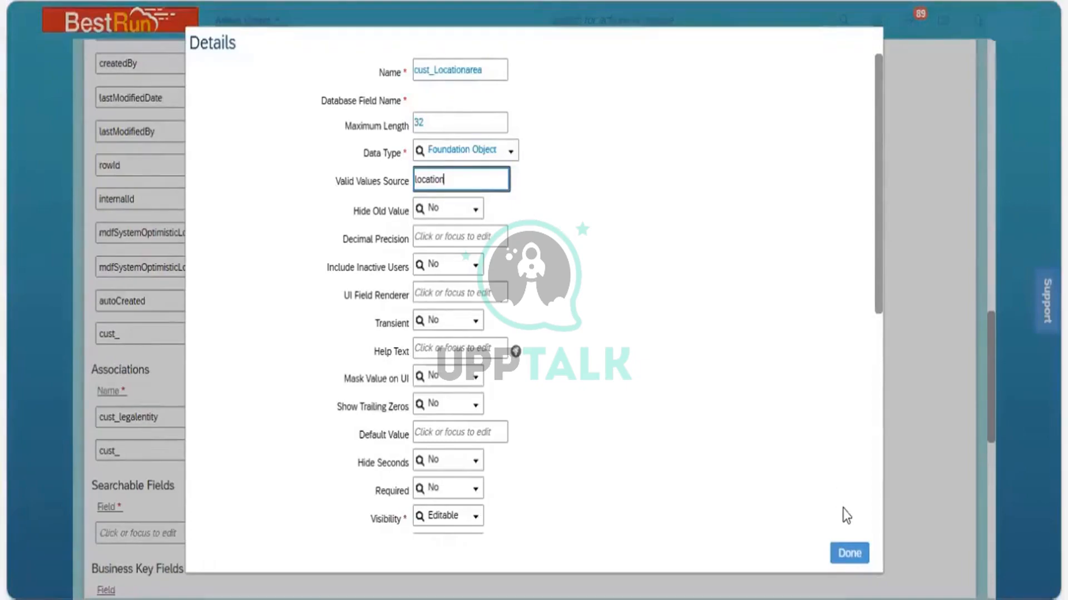
left_click(857, 553)
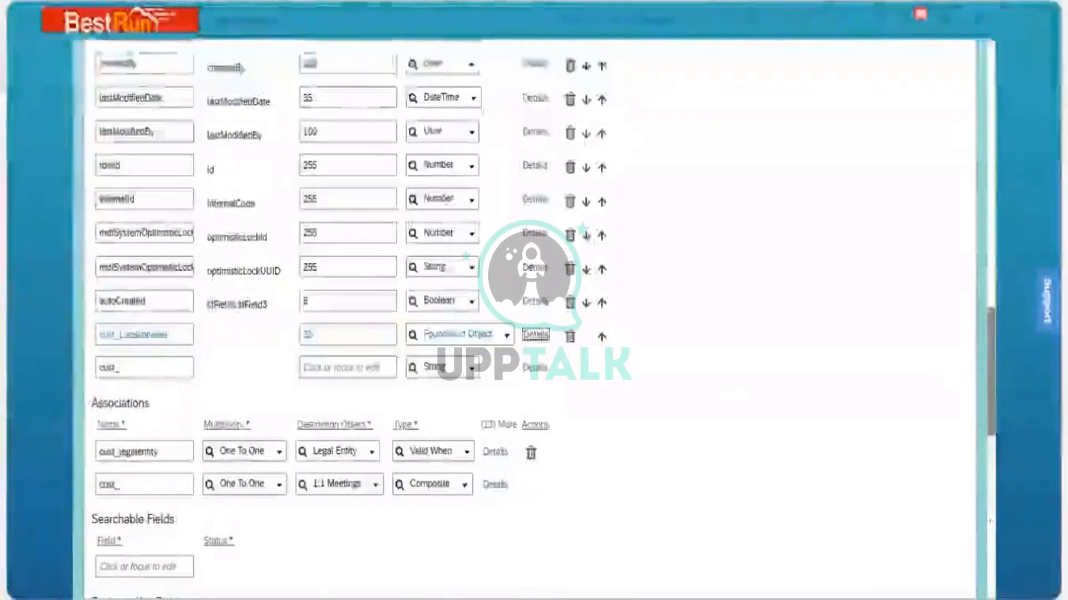
Save the Business Unit object definition
left_click_drag(989, 416, 990, 580)
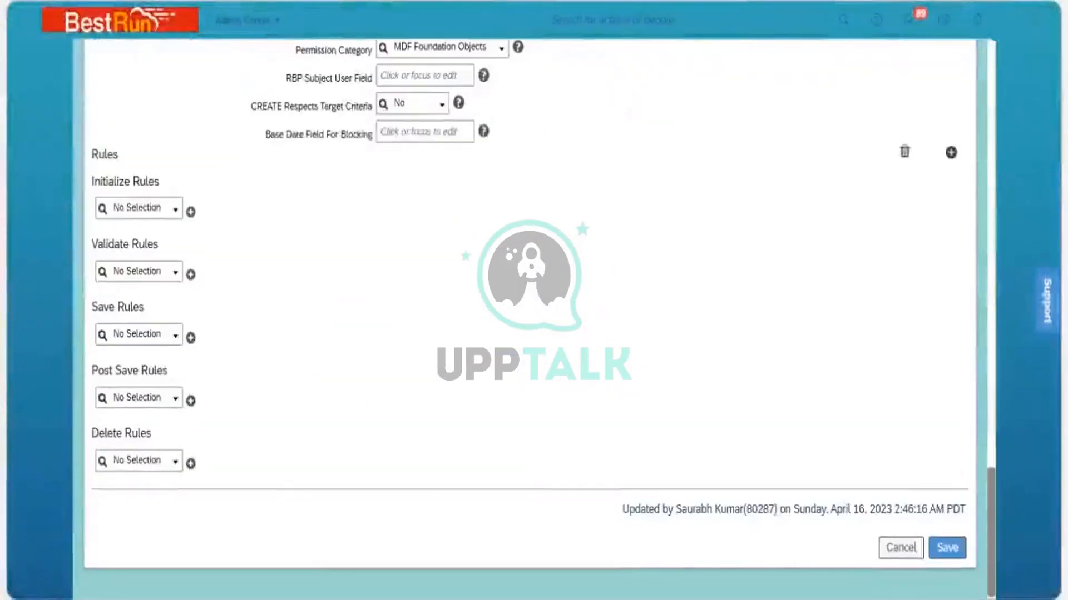
left_click(949, 548)
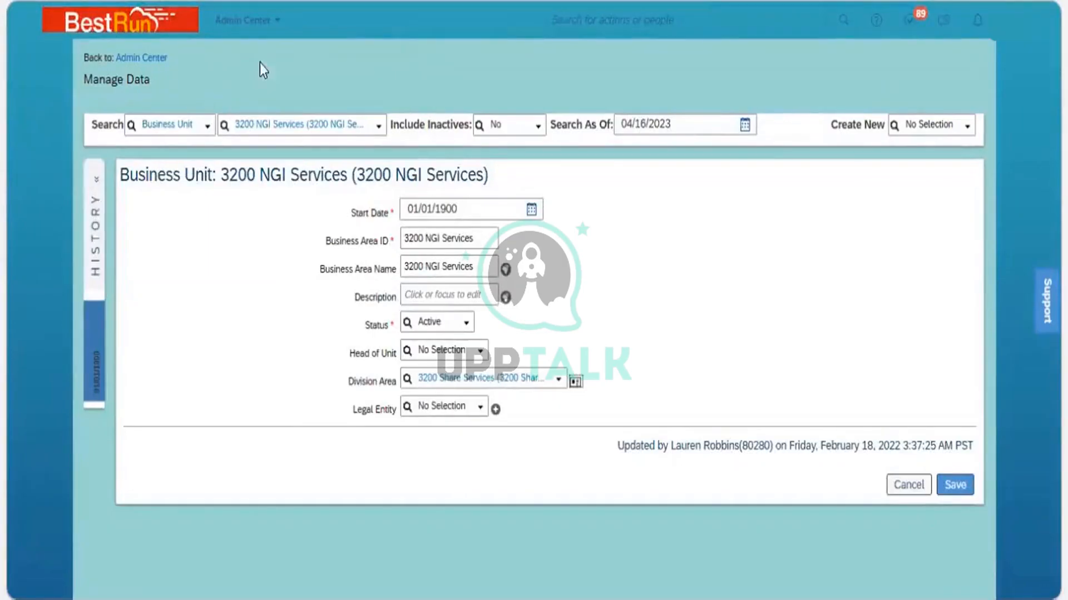
Reload the Business Unit record in Manage Data, open it for correction and check the Location Area dropdown
key("F5")
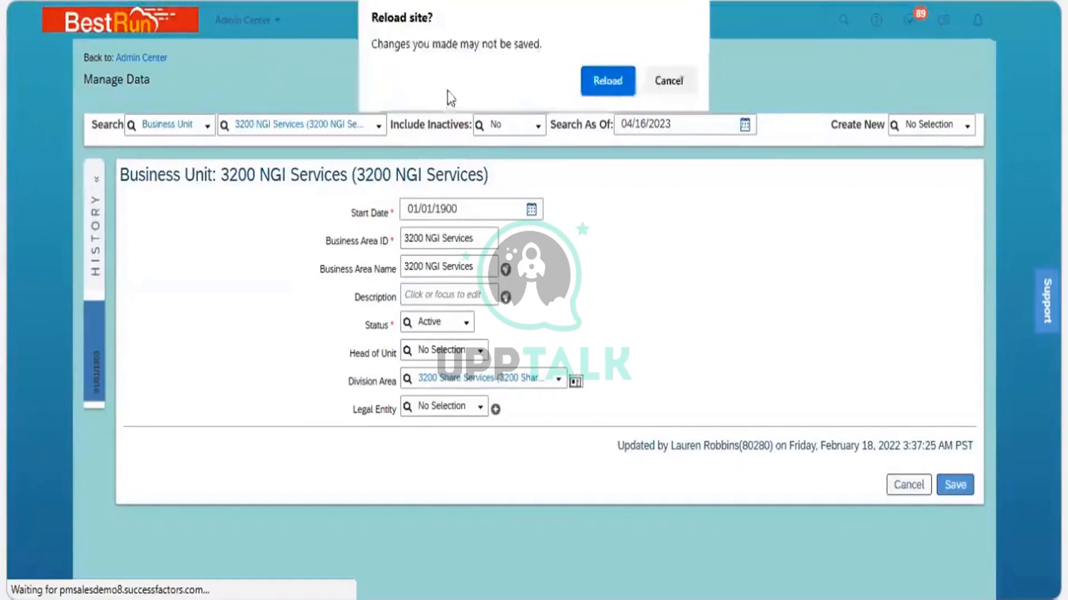
left_click(596, 85)
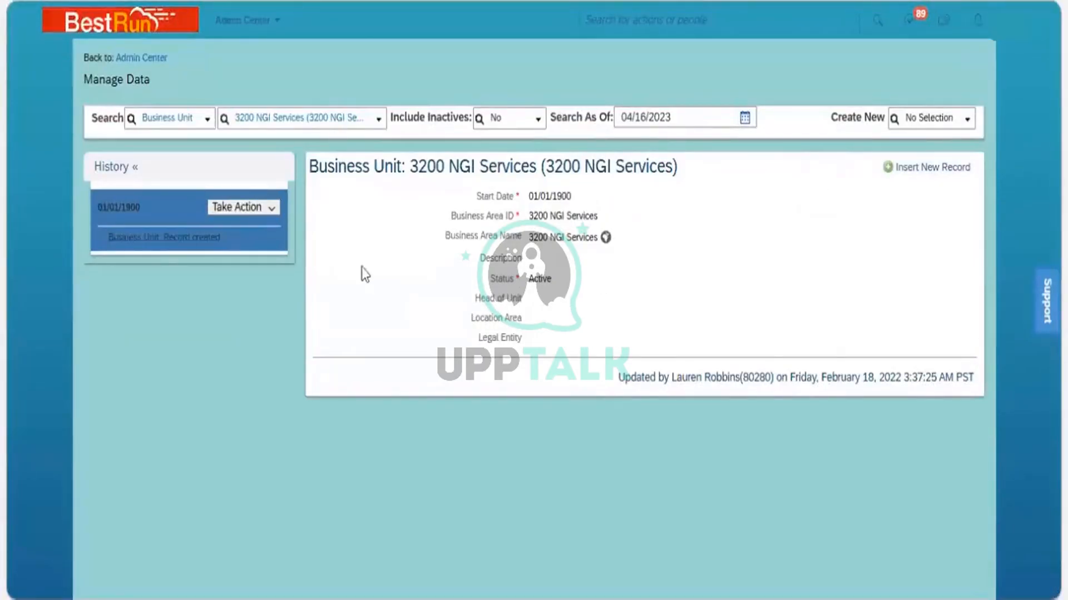
left_click(272, 210)
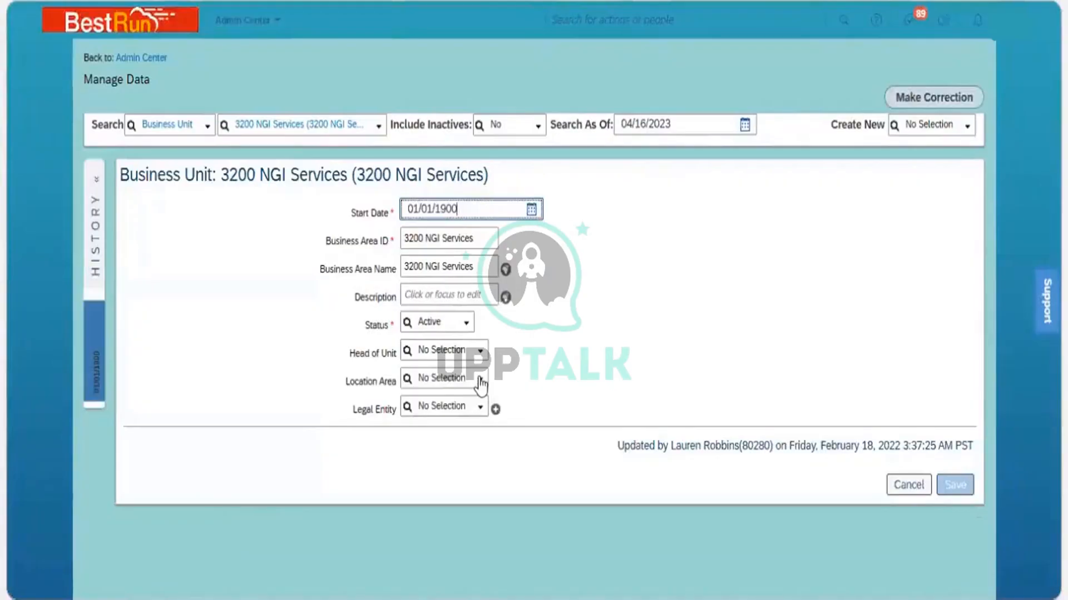
left_click(481, 383)
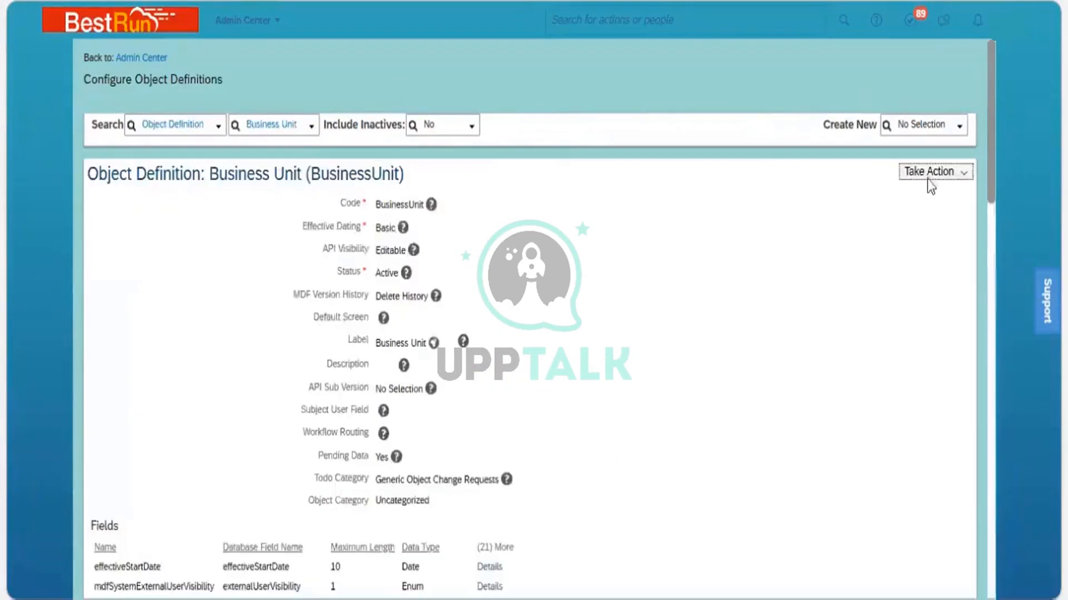
Open the Business Unit definition for correction and review the cust_Locationarea field's data type and details
left_click(966, 175)
left_click(906, 201)
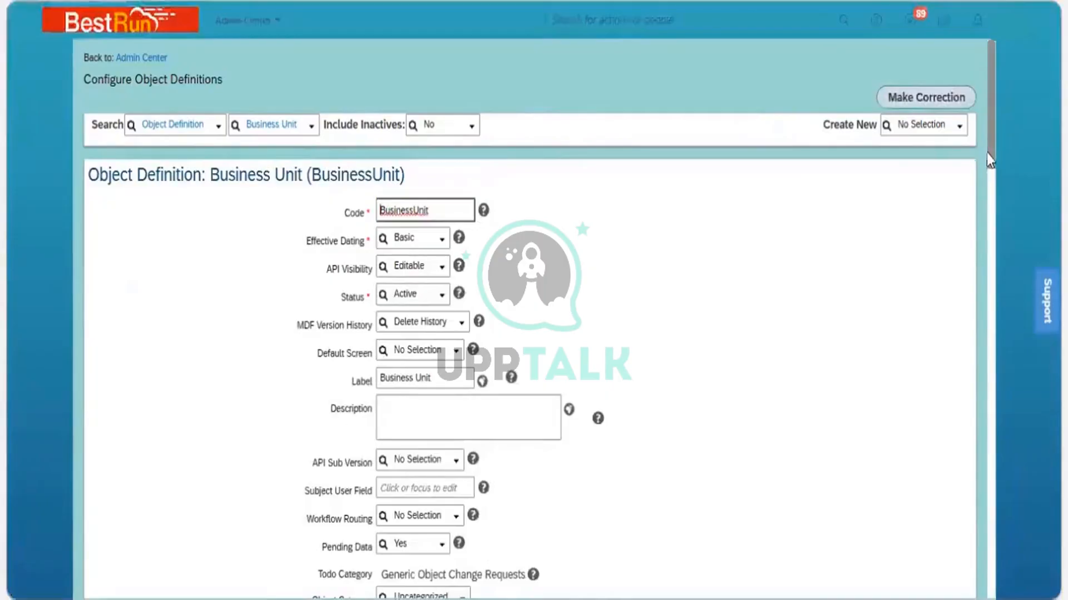
scroll(986, 166, "down", 2)
left_click_drag(991, 266, 993, 409)
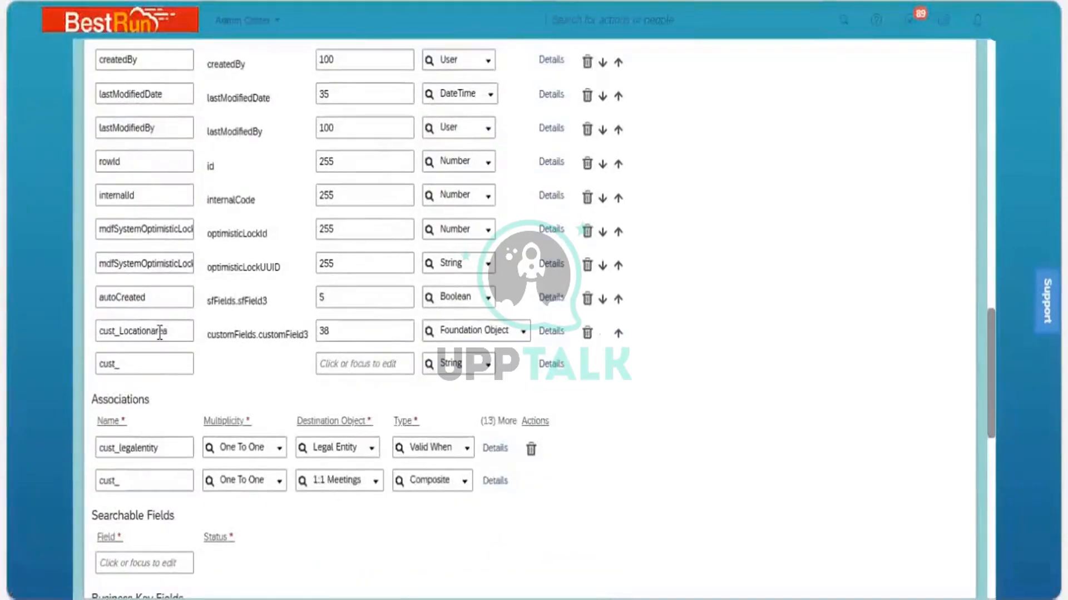
left_click(522, 334)
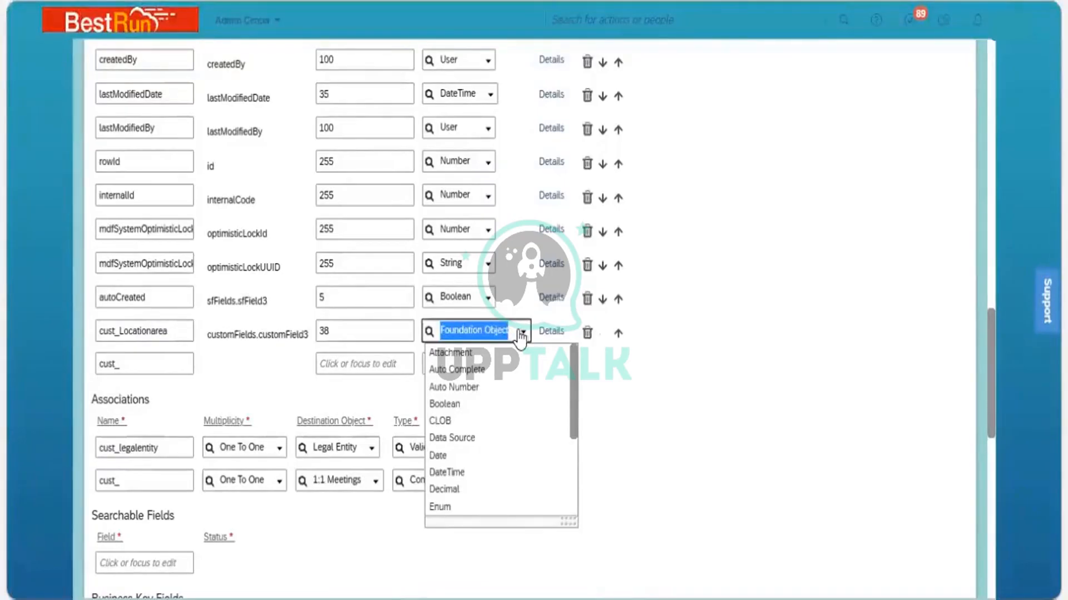
left_click(551, 332)
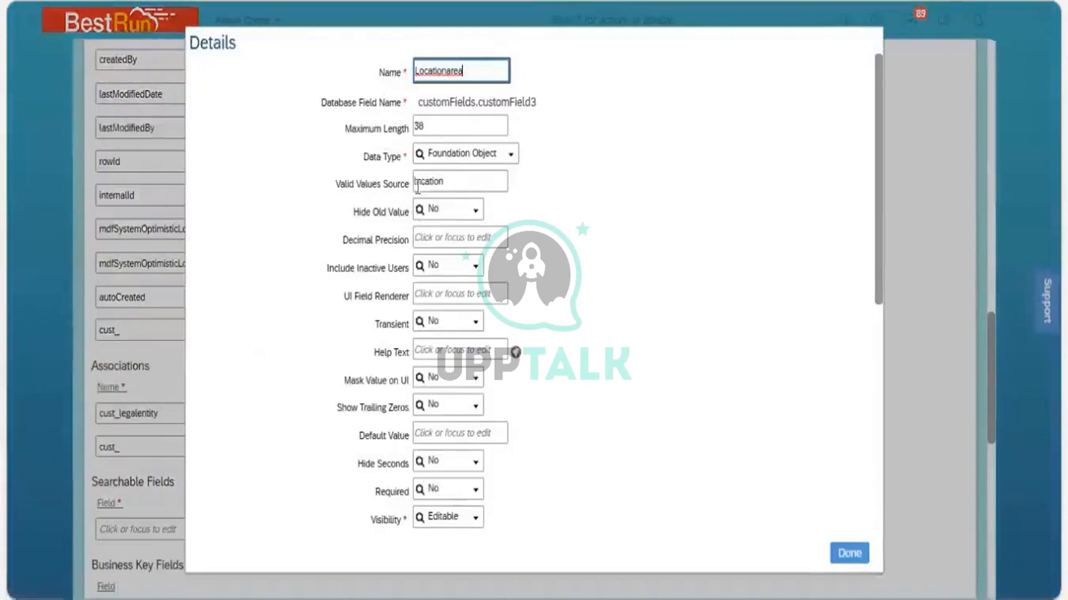
left_click(422, 184)
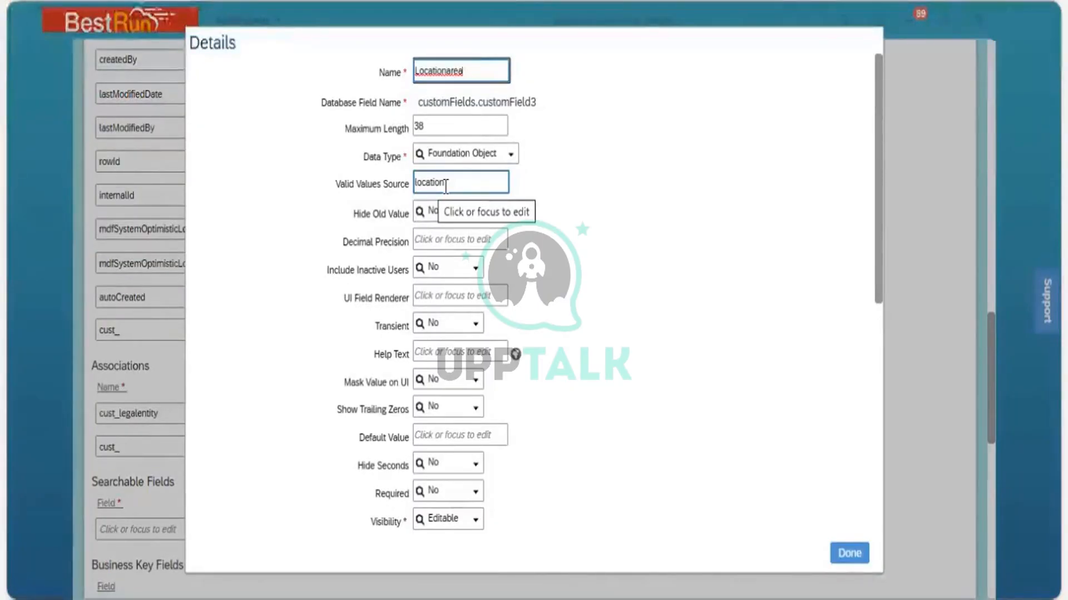
left_click(850, 479)
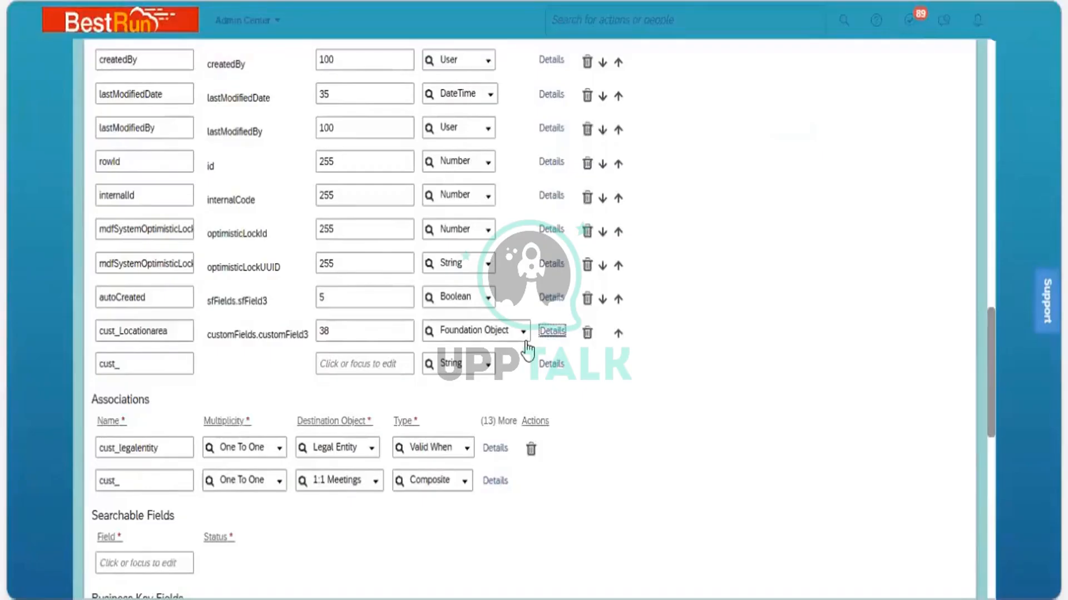
Delete the cust_Locationarea field row and save the Business Unit object definition
left_click(591, 334)
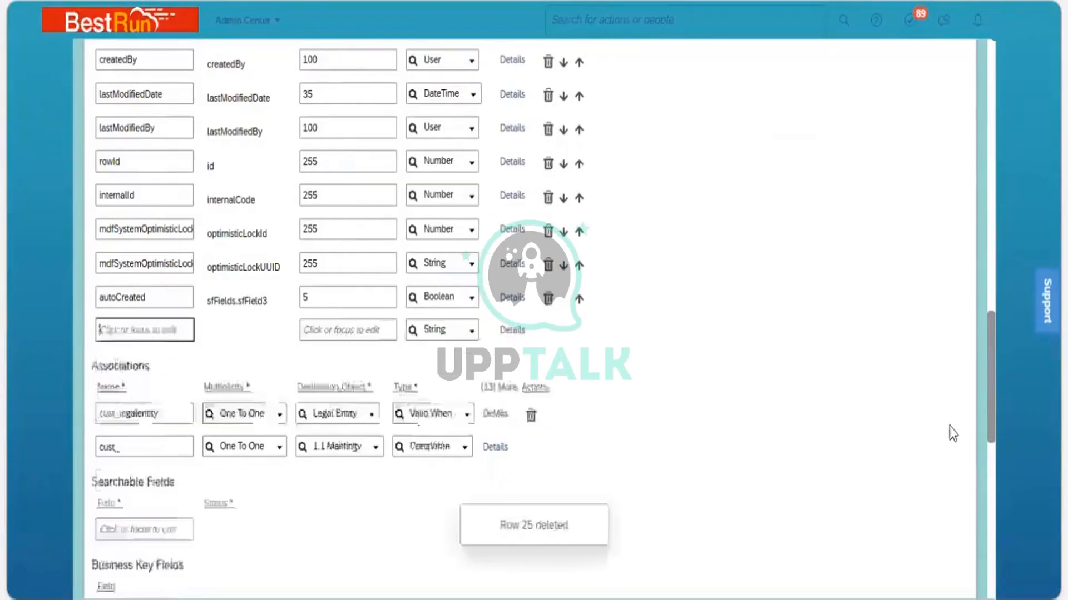
left_click_drag(989, 417, 987, 549)
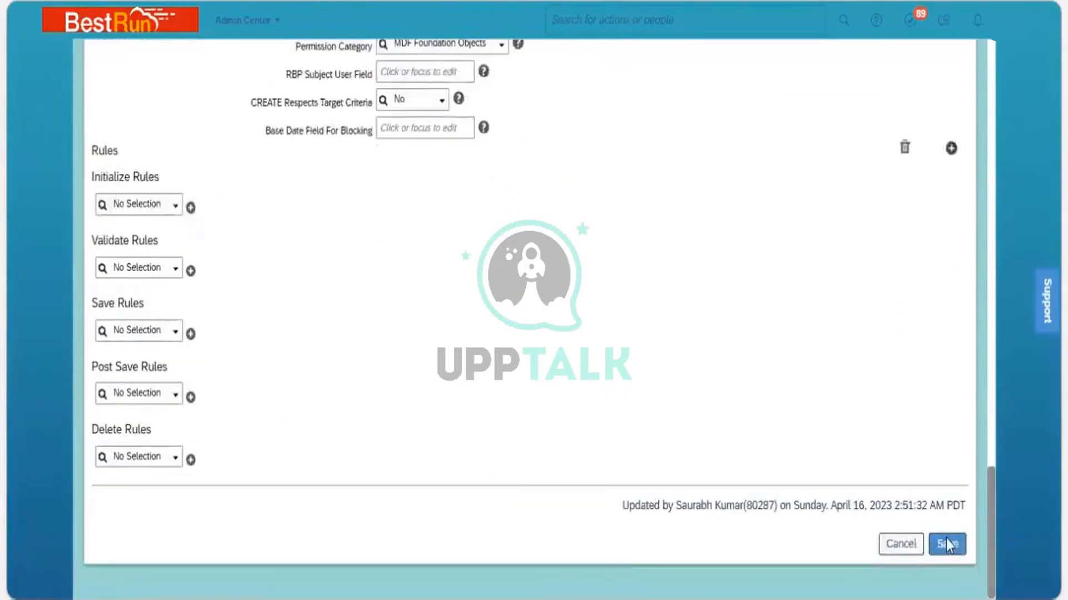
left_click(947, 543)
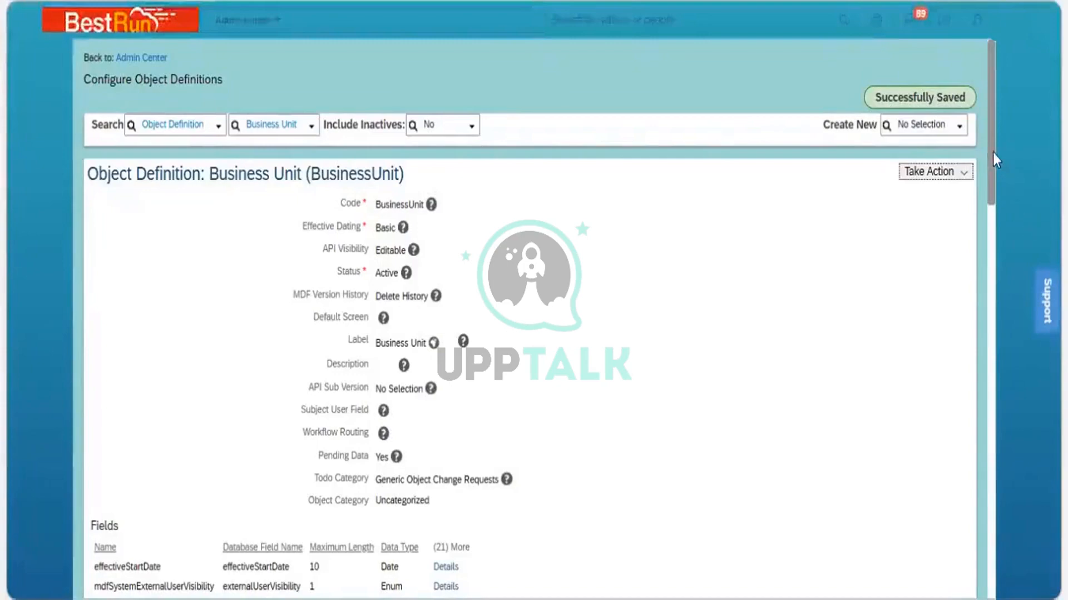
Open the details of the effectiveStartDate field in the Business Unit definition
left_click_drag(992, 151, 1000, 265)
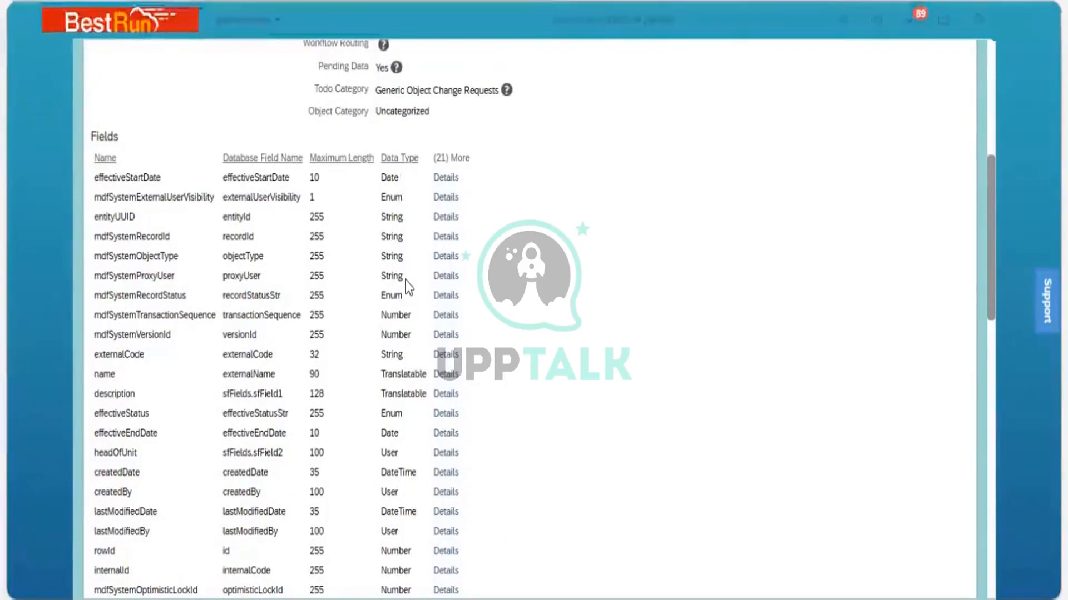
left_click(447, 178)
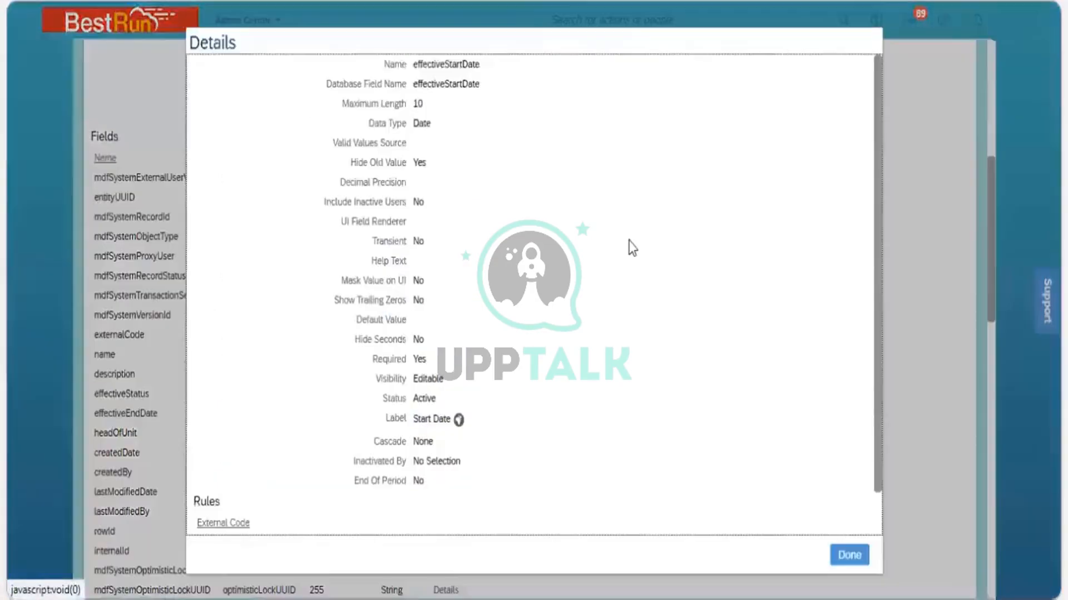